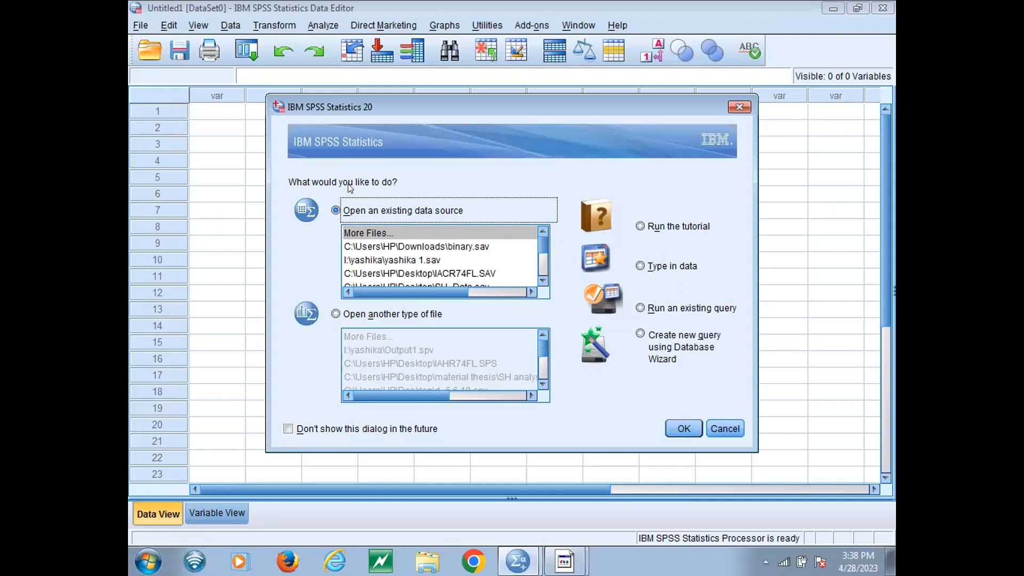
- Choose to open an existing data source and browse to the Program Files (x86) folder on the WIN7 (C:) drive
{"action": "left_click", "coordinate": [676, 424]}
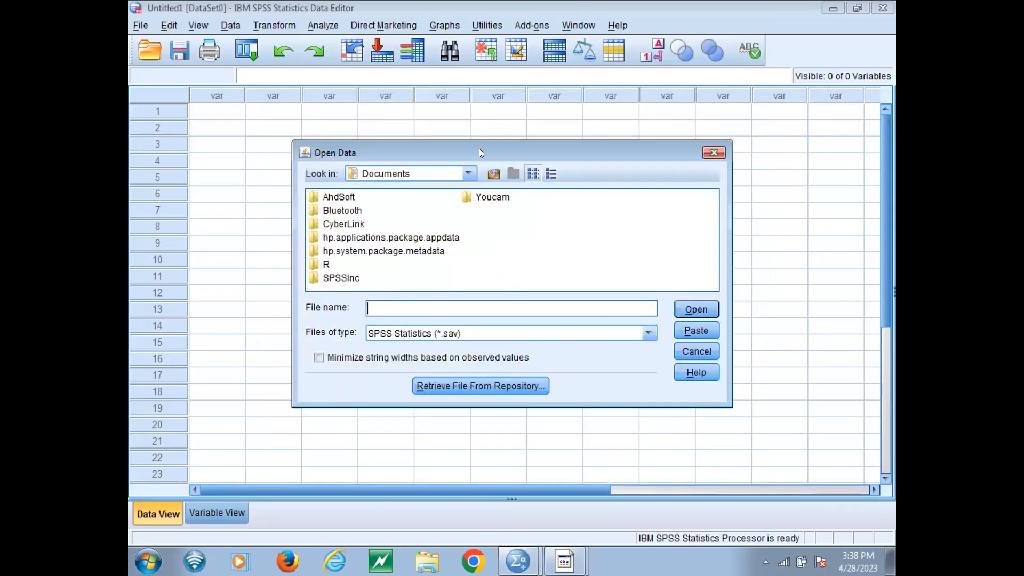
{"action": "left_click", "coordinate": [468, 172]}
{"action": "left_click_drag", "start_coordinate": [469, 253], "coordinate": [468, 211]}
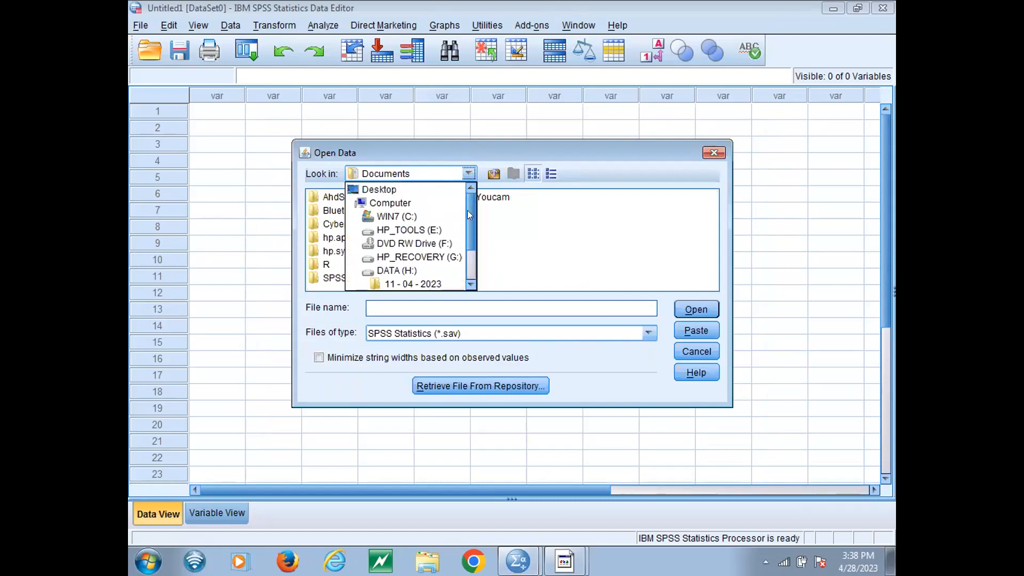
{"action": "left_click", "coordinate": [394, 216]}
{"action": "left_click", "coordinate": [459, 238]}
{"action": "left_click", "coordinate": [459, 237]}
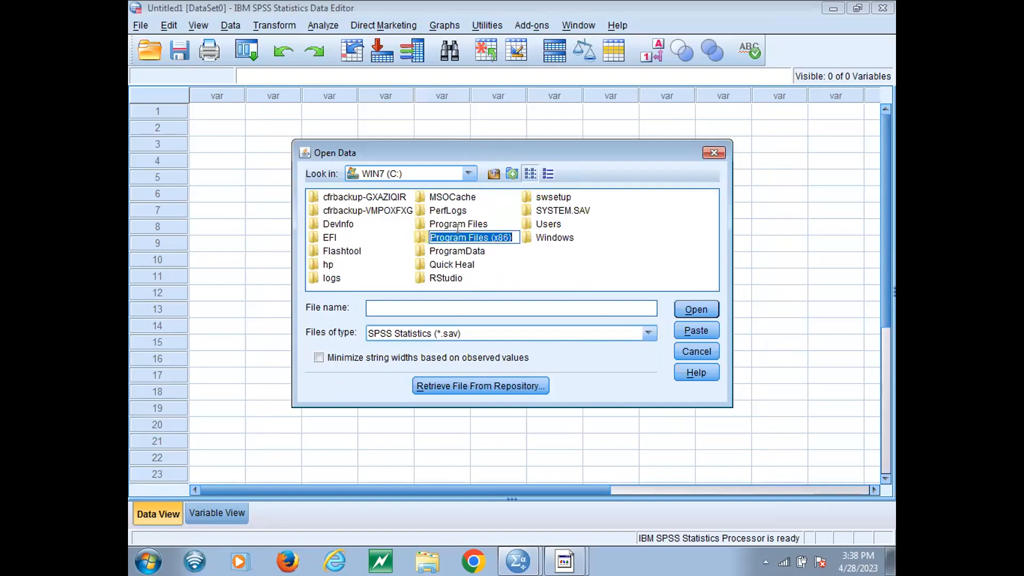
{"action": "double_click", "coordinate": [417, 233]}
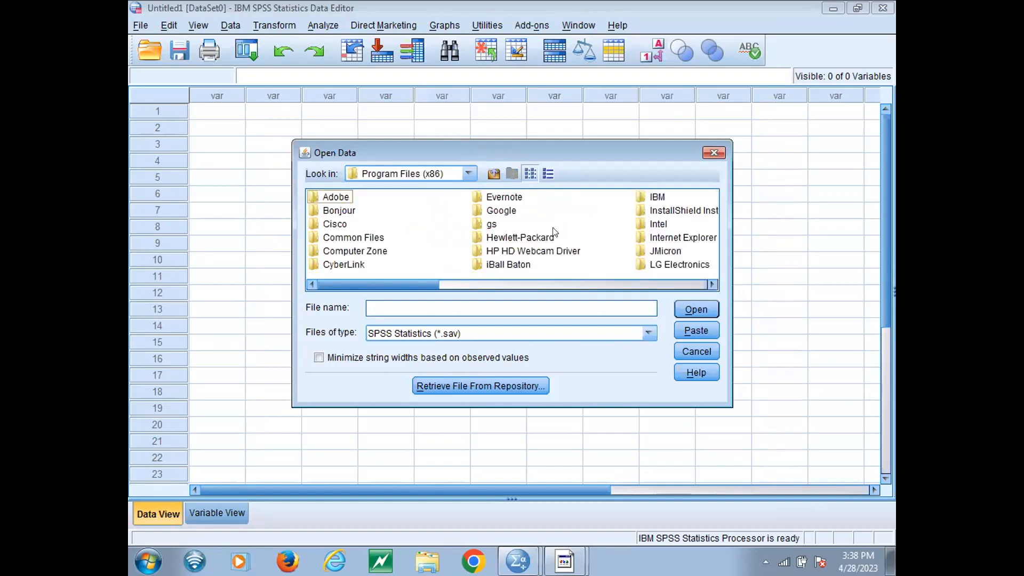
- Browse through the IBM, SPSS and Statistics folders into the folder named 20
{"action": "left_click", "coordinate": [653, 198]}
{"action": "double_click", "coordinate": [640, 198]}
{"action": "double_click", "coordinate": [315, 197]}
{"action": "left_click", "coordinate": [314, 197]}
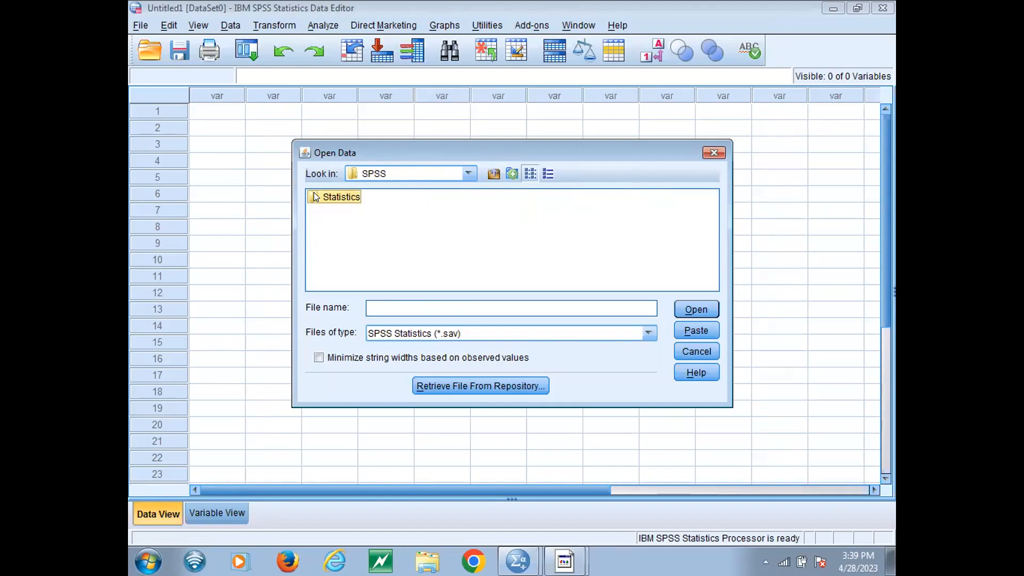
{"action": "double_click", "coordinate": [314, 196]}
{"action": "double_click", "coordinate": [312, 196]}
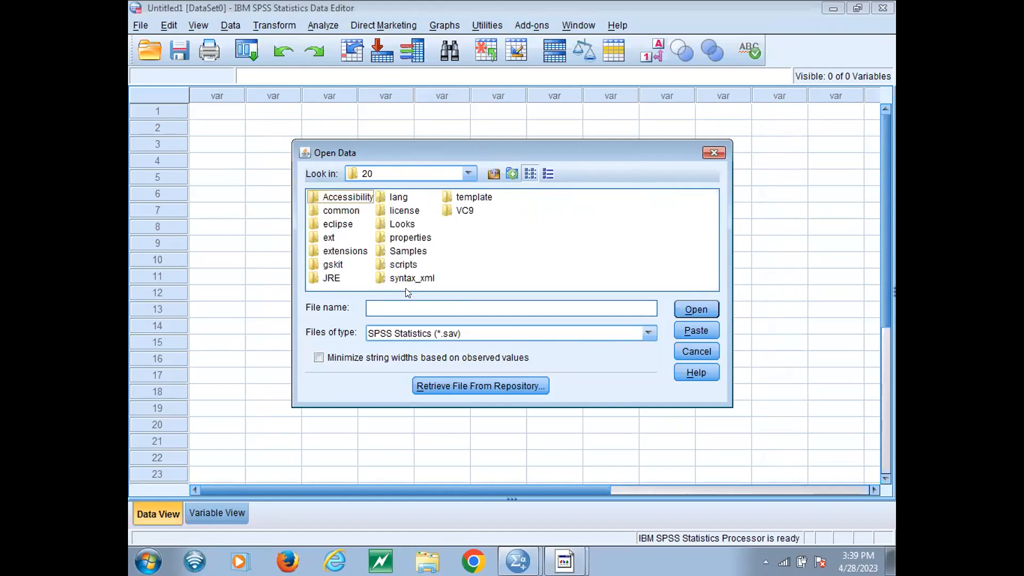
- Open the sample data file car_sales_unprepared.sav from the English subfolder of Samples
{"action": "left_click", "coordinate": [381, 251]}
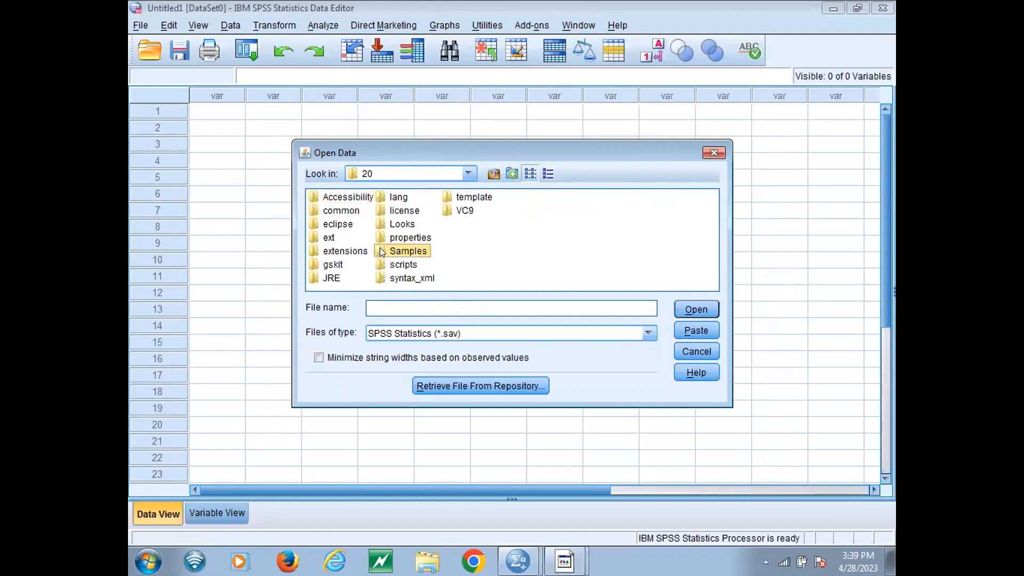
{"action": "double_click", "coordinate": [381, 251]}
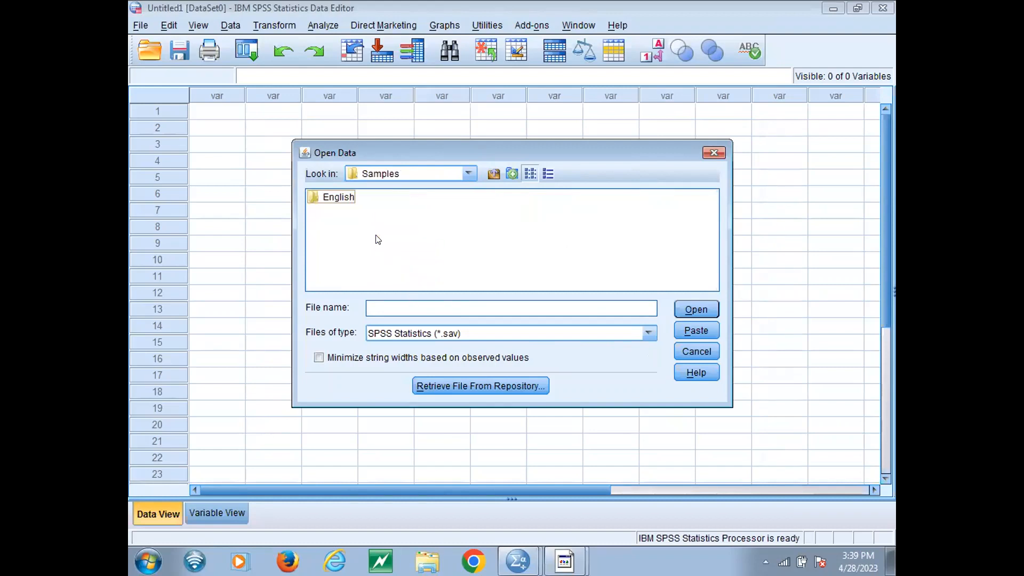
{"action": "left_click", "coordinate": [314, 197]}
{"action": "double_click", "coordinate": [309, 197]}
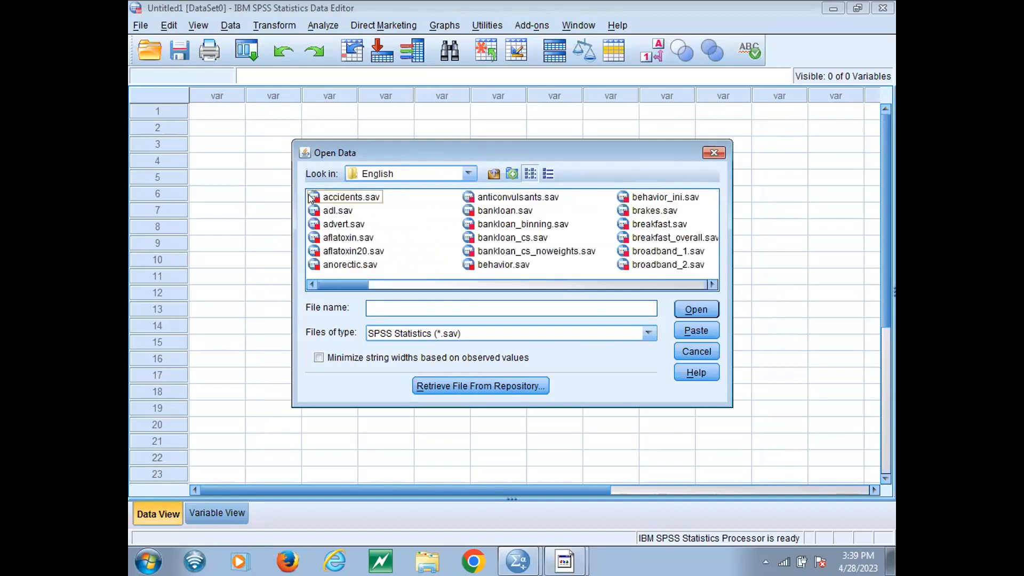
{"action": "left_click_drag", "start_coordinate": [355, 283], "coordinate": [409, 290]}
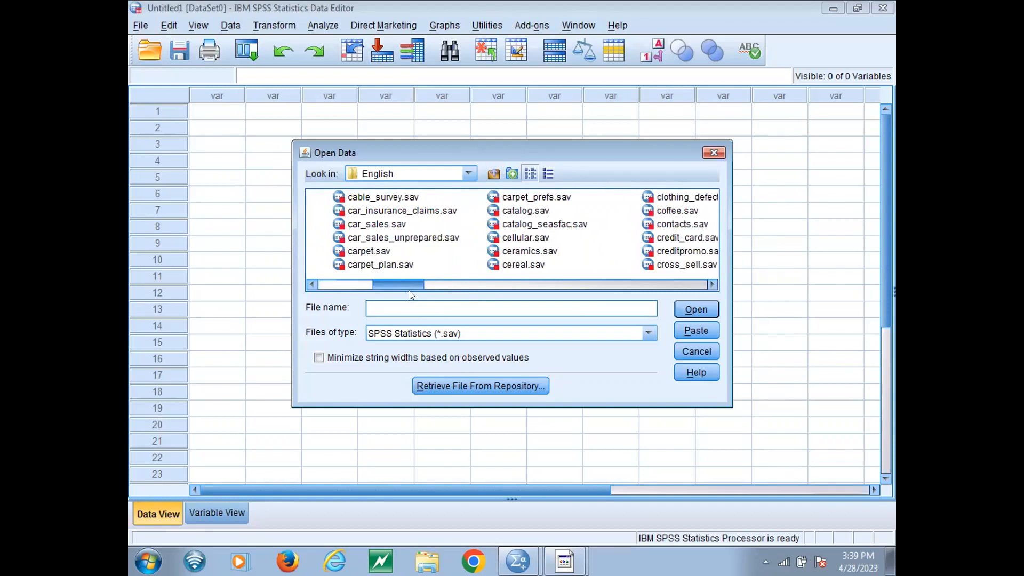
{"action": "left_click", "coordinate": [397, 238]}
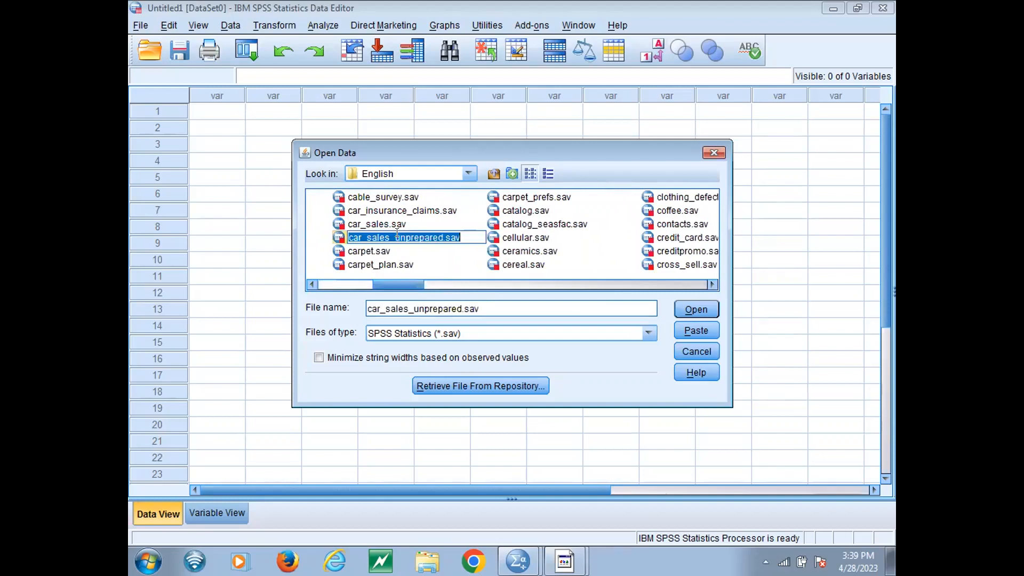
{"action": "left_click", "coordinate": [686, 315]}
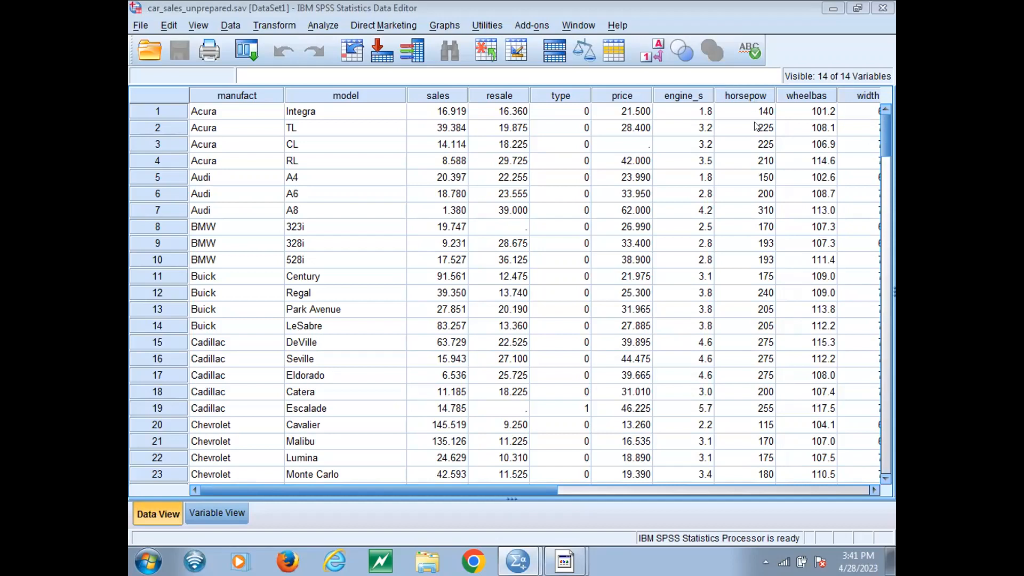
- Look over the data set's variable columns and start defining a Simple Scatter chart from the legacy chart dialogs
{"action": "left_click", "coordinate": [874, 488]}
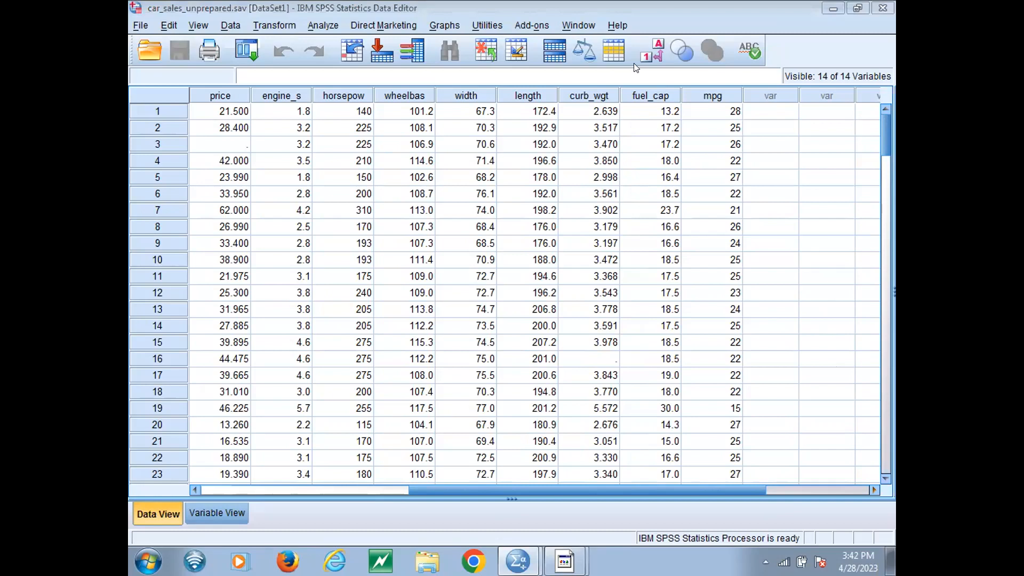
{"action": "left_click", "coordinate": [551, 260]}
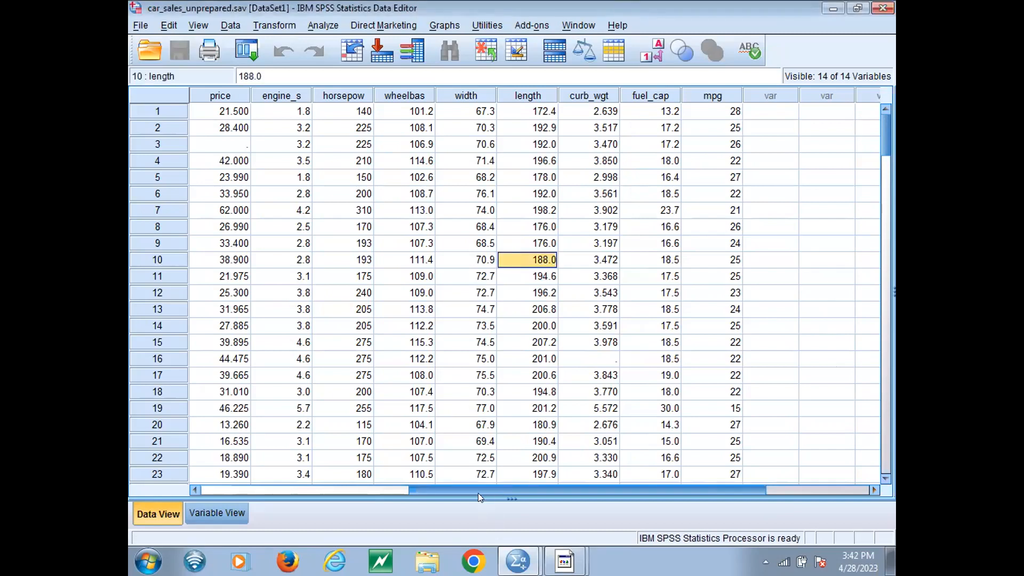
{"action": "left_click_drag", "start_coordinate": [478, 492], "coordinate": [265, 492]}
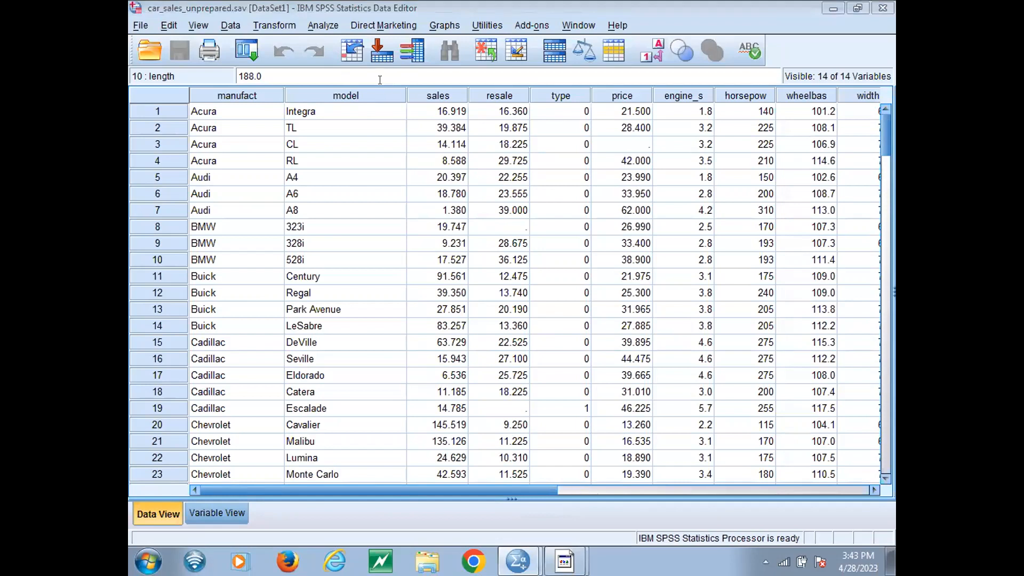
{"action": "left_click", "coordinate": [324, 25]}
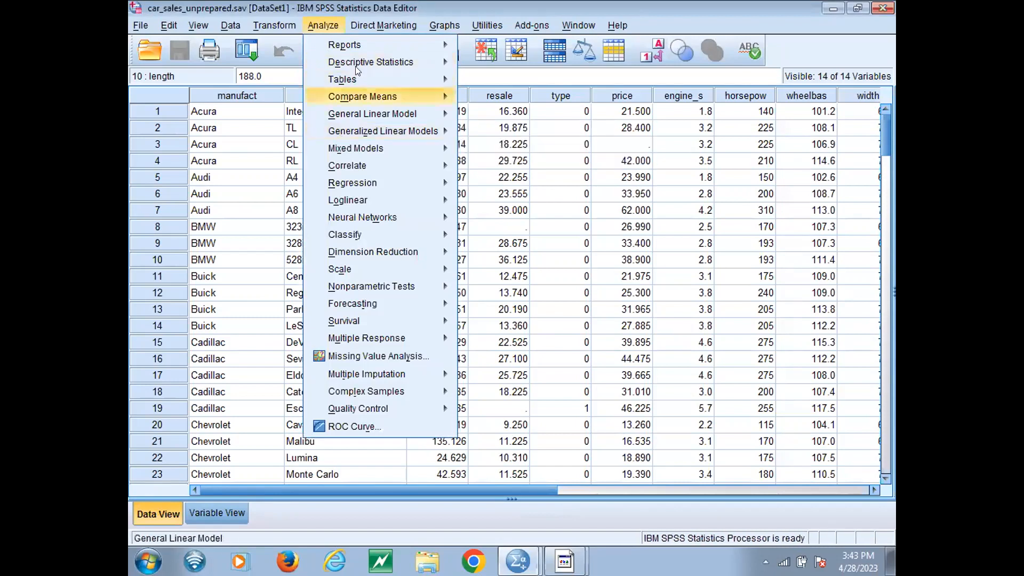
{"action": "mouse_move", "coordinate": [483, 24]}
{"action": "mouse_move", "coordinate": [447, 28]}
{"action": "mouse_move", "coordinate": [453, 80]}
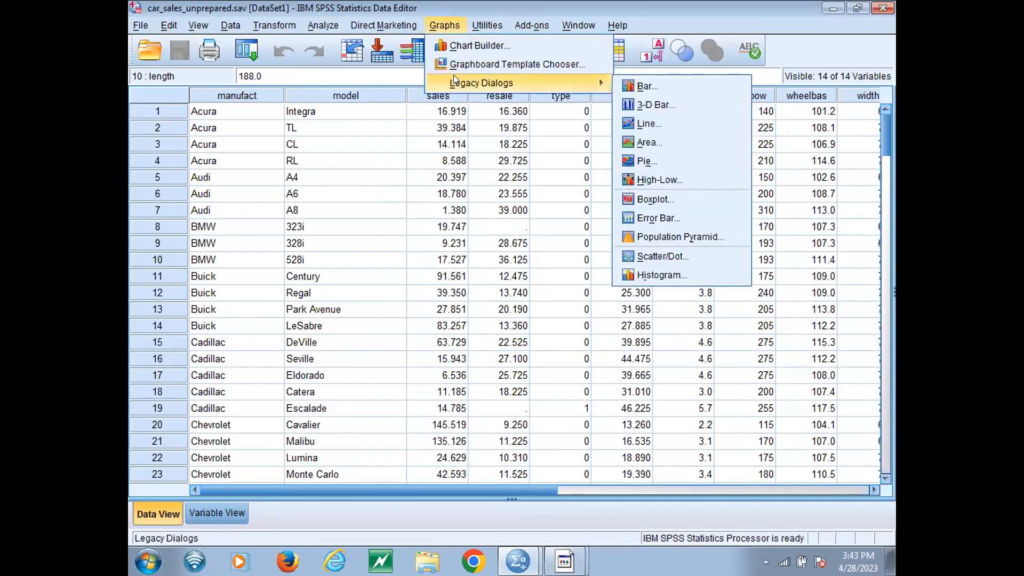
{"action": "left_click", "coordinate": [633, 250]}
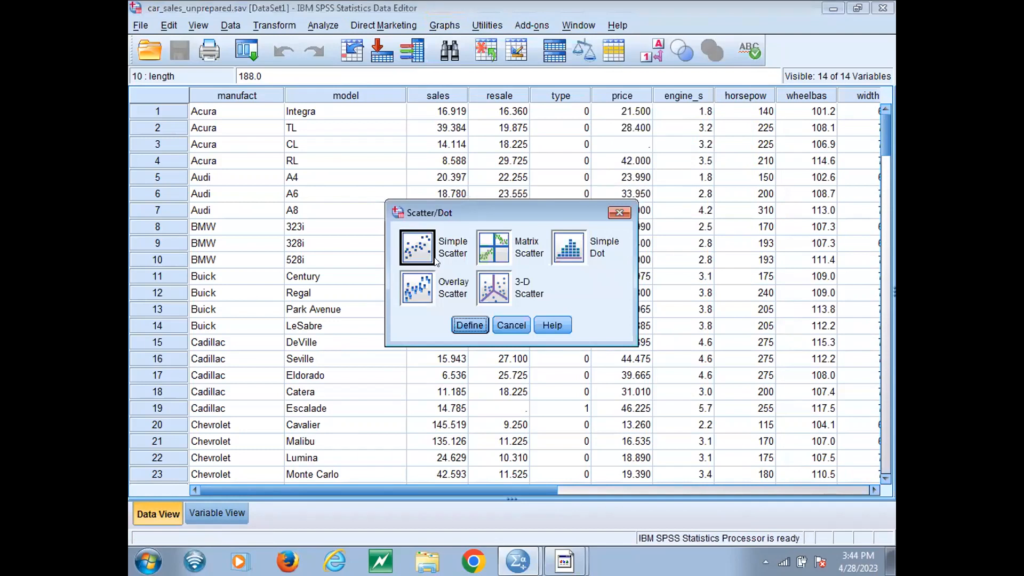
{"action": "left_click", "coordinate": [470, 327]}
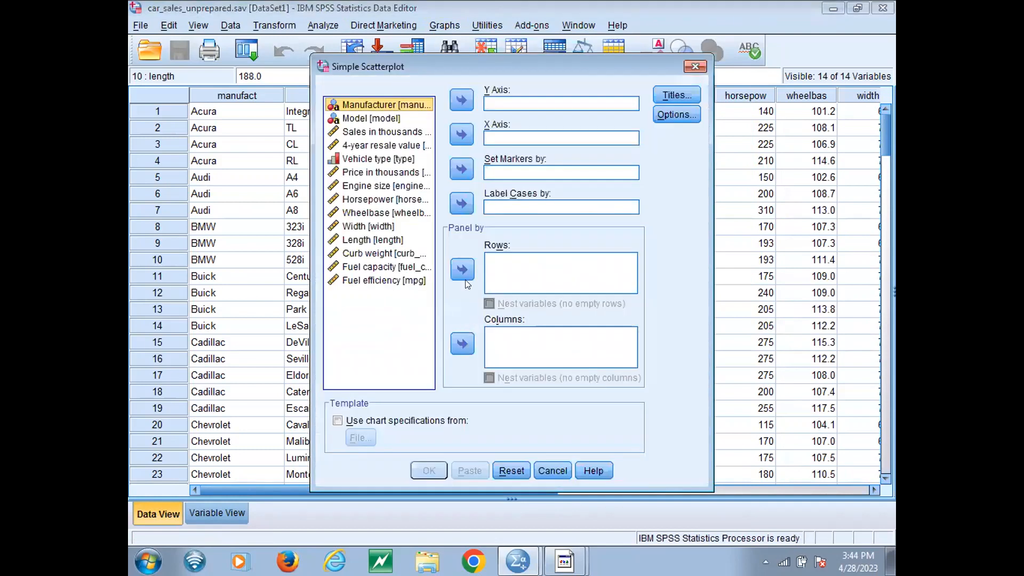
- Generate the scatterplot with Price in thousands on the X axis and 4-year resale value on the Y axis, and view it
{"action": "left_click", "coordinate": [382, 174]}
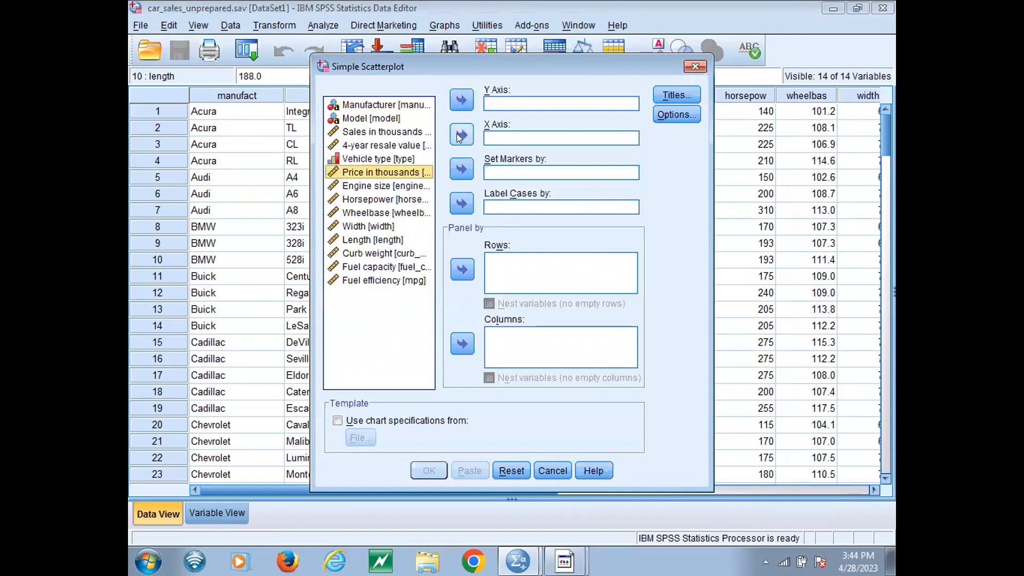
{"action": "left_click", "coordinate": [460, 136]}
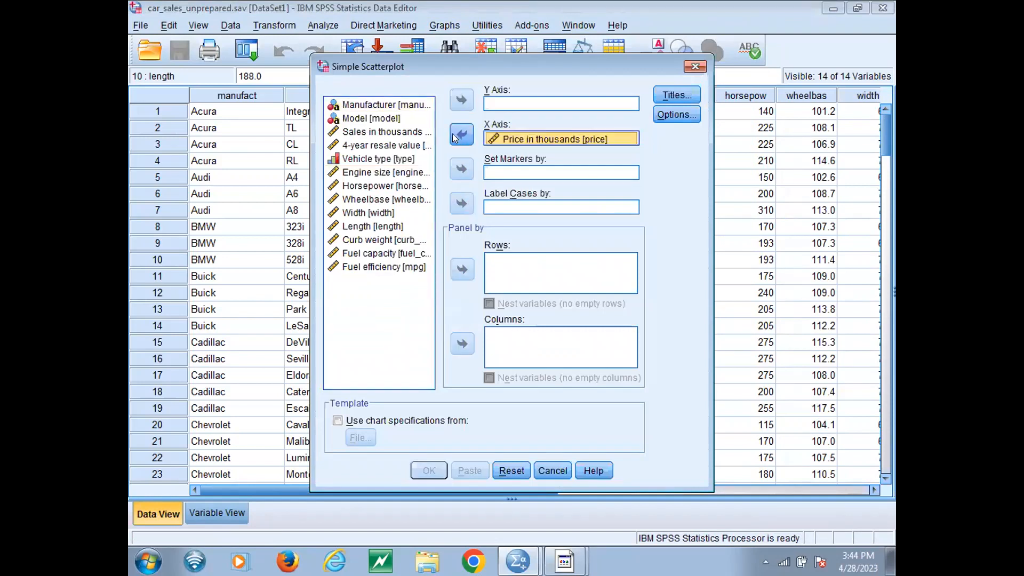
{"action": "left_click", "coordinate": [403, 144]}
{"action": "left_click", "coordinate": [462, 101]}
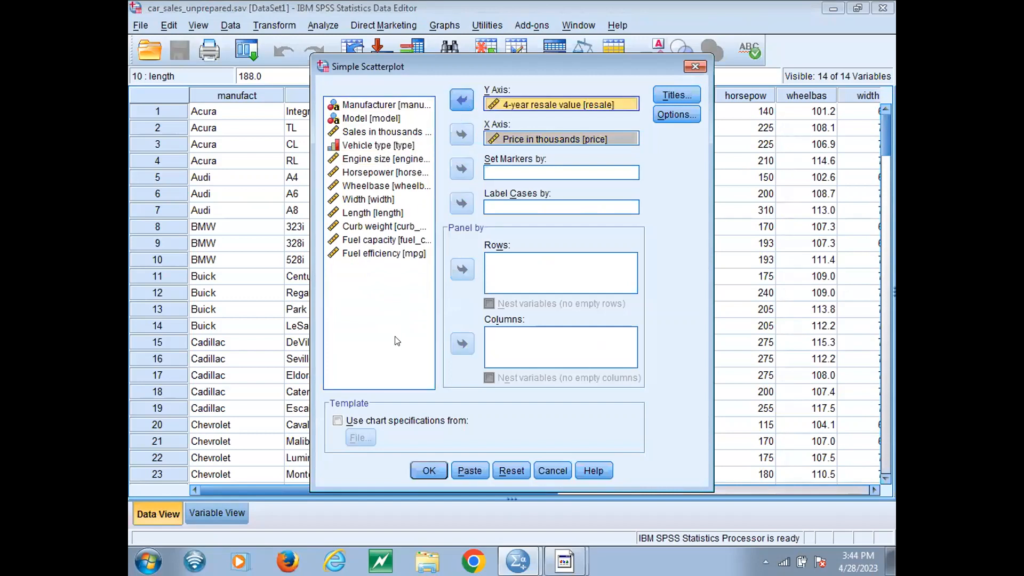
{"action": "left_click", "coordinate": [428, 470]}
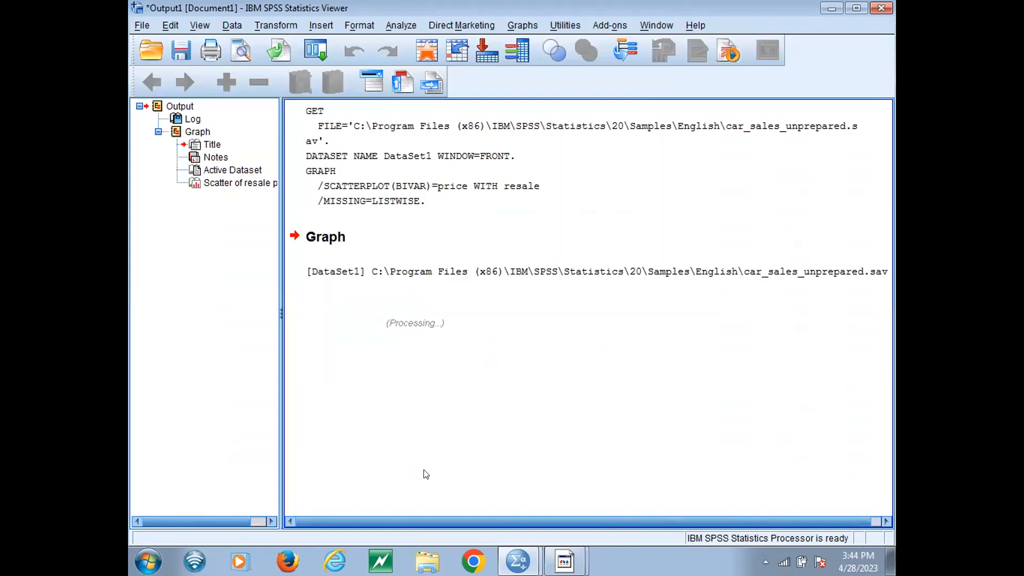
{"action": "left_click_drag", "start_coordinate": [887, 319], "coordinate": [887, 407]}
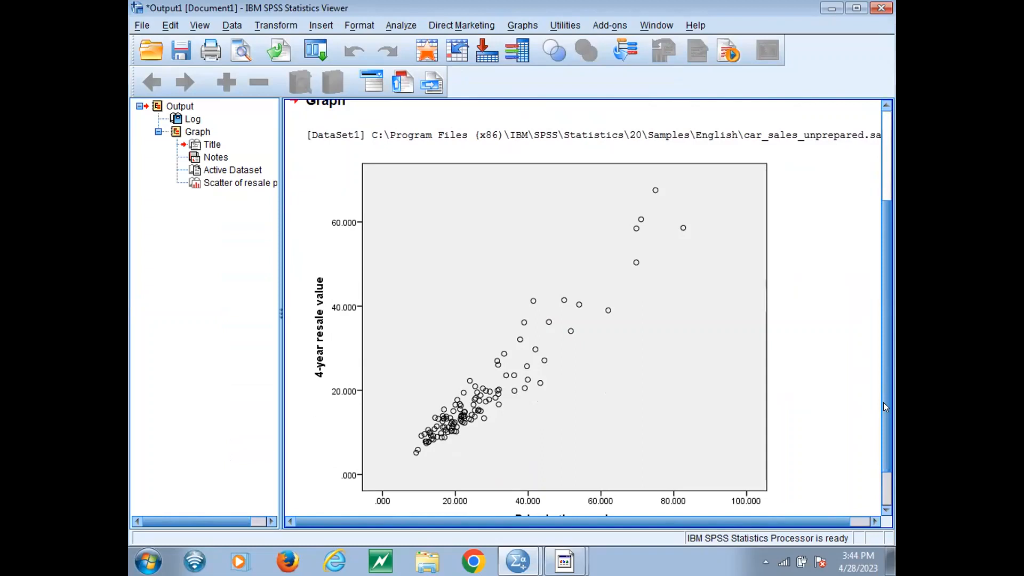
{"action": "scroll", "coordinate": [885, 407], "scroll_direction": "down", "scroll_amount": 2}
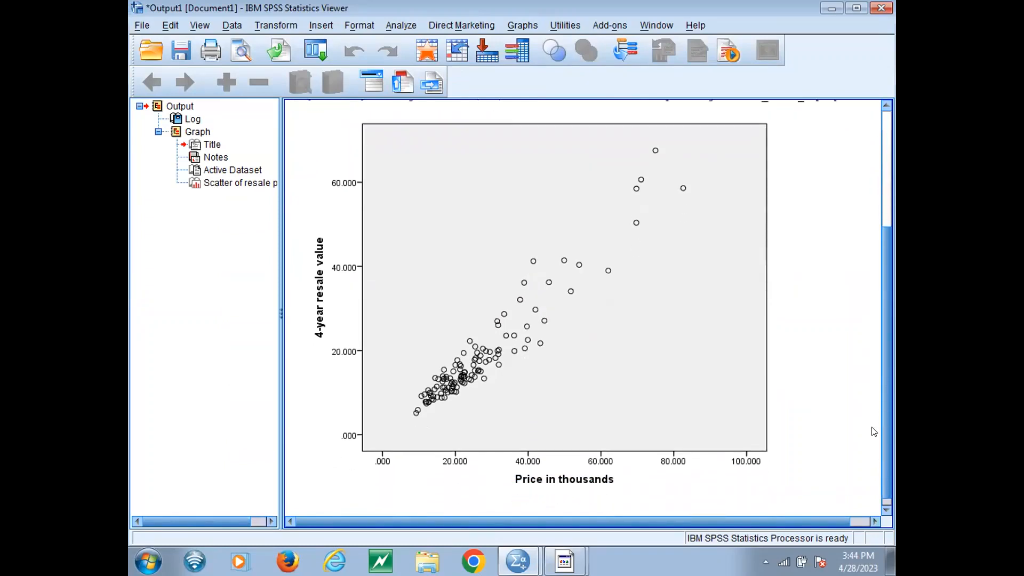
{"action": "left_click", "coordinate": [309, 362]}
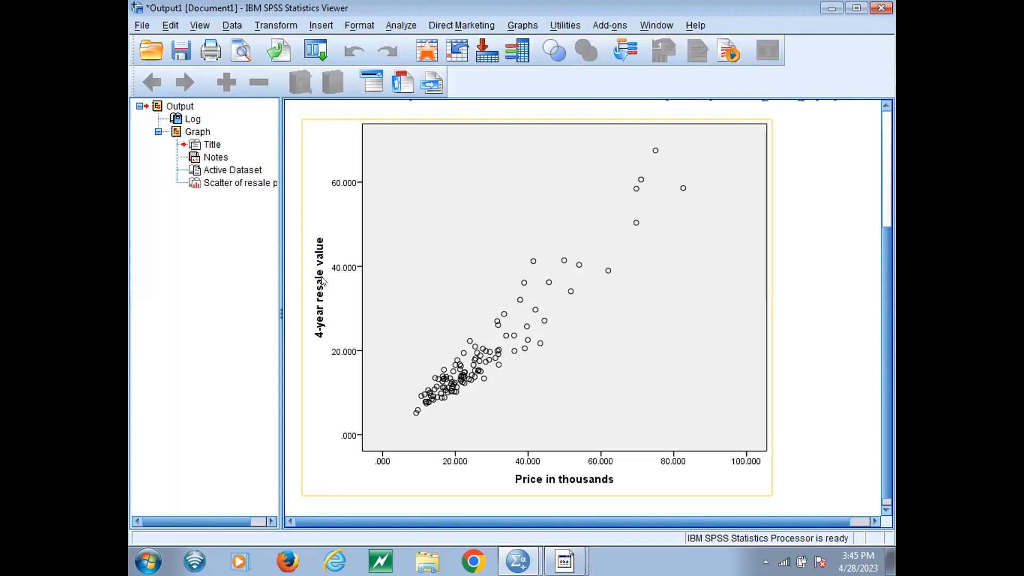
- Run a two-tailed Pearson bivariate correlation between 4-year resale value and Price in thousands
{"action": "left_click", "coordinate": [399, 27]}
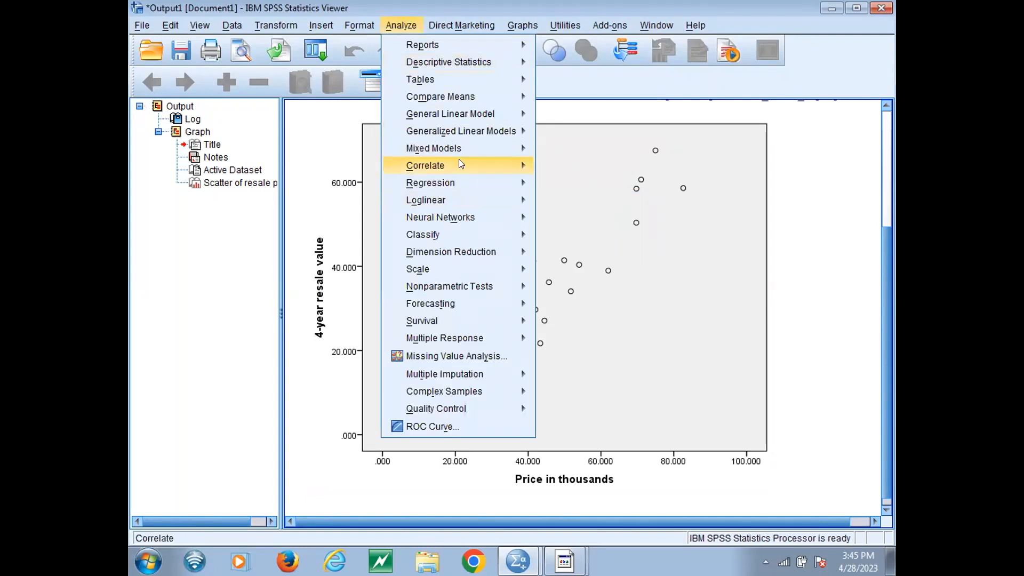
{"action": "mouse_move", "coordinate": [461, 164]}
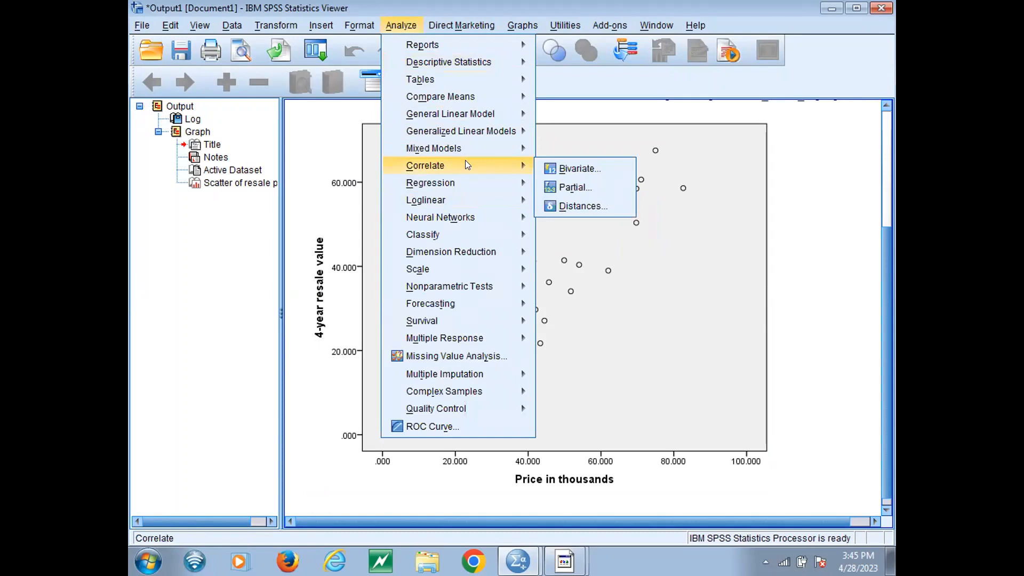
{"action": "left_click", "coordinate": [554, 167]}
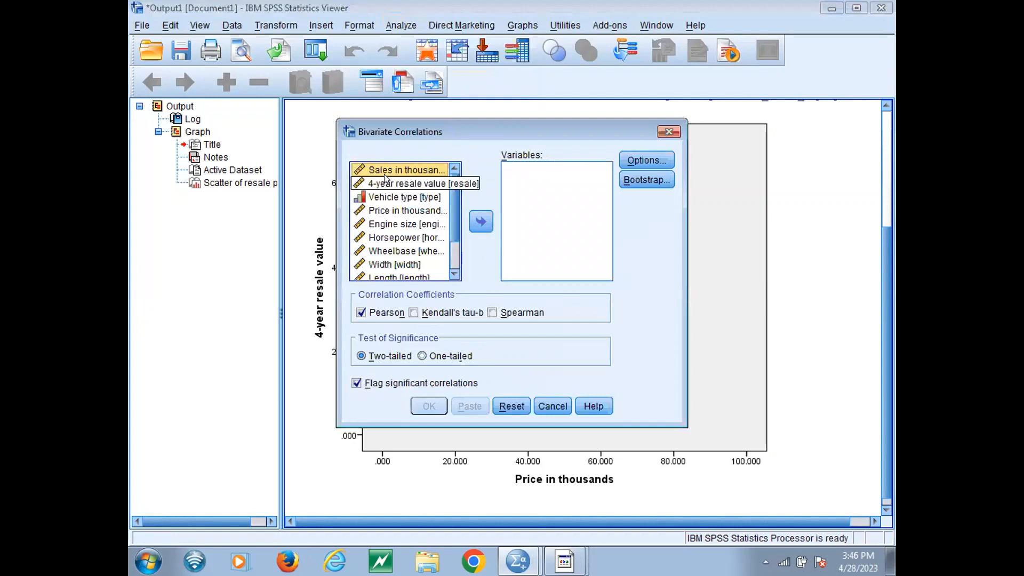
{"action": "left_click", "coordinate": [393, 184]}
{"action": "left_click", "coordinate": [481, 221]}
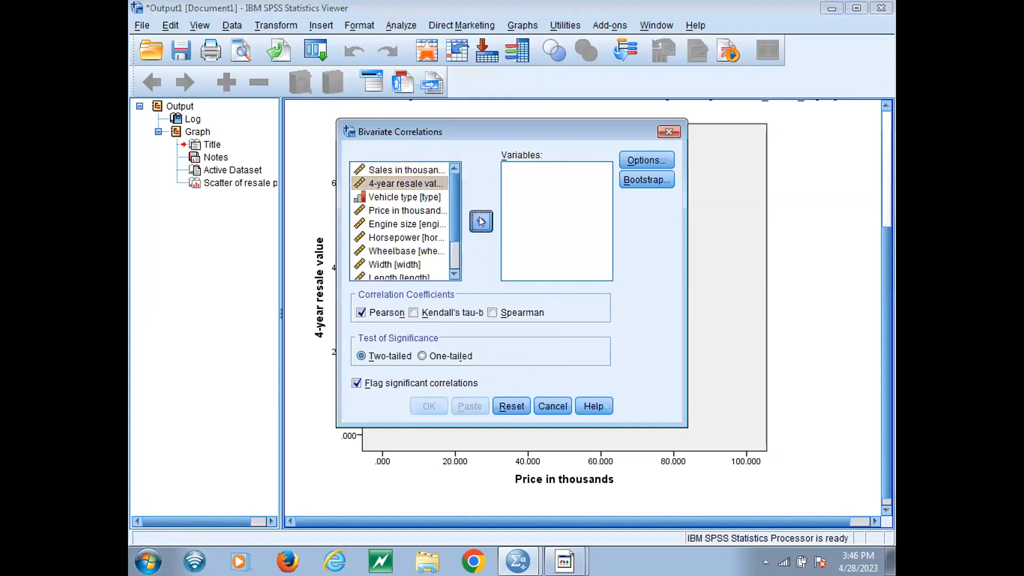
{"action": "left_click", "coordinate": [421, 199]}
{"action": "left_click", "coordinate": [482, 223]}
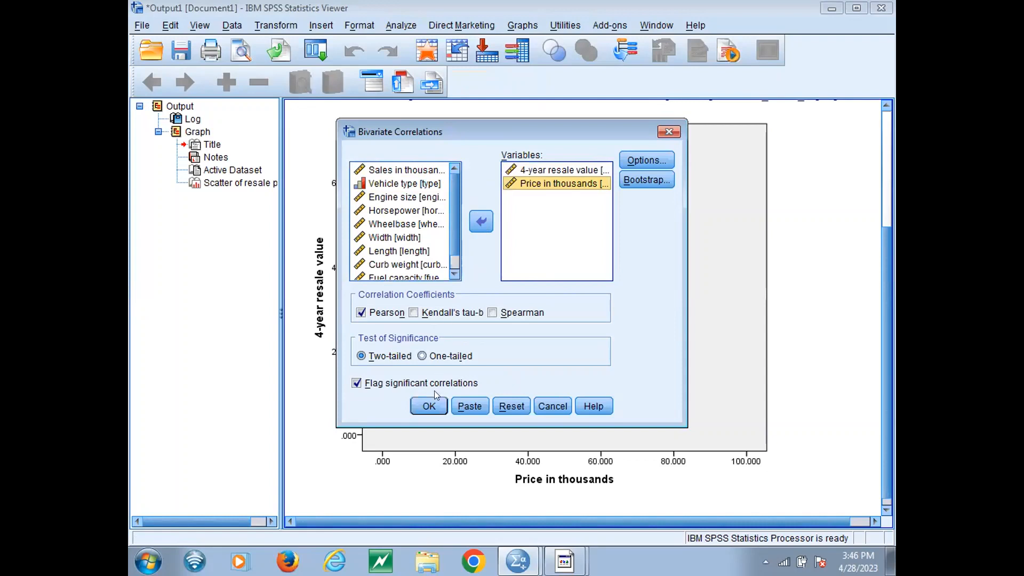
{"action": "left_click", "coordinate": [432, 405]}
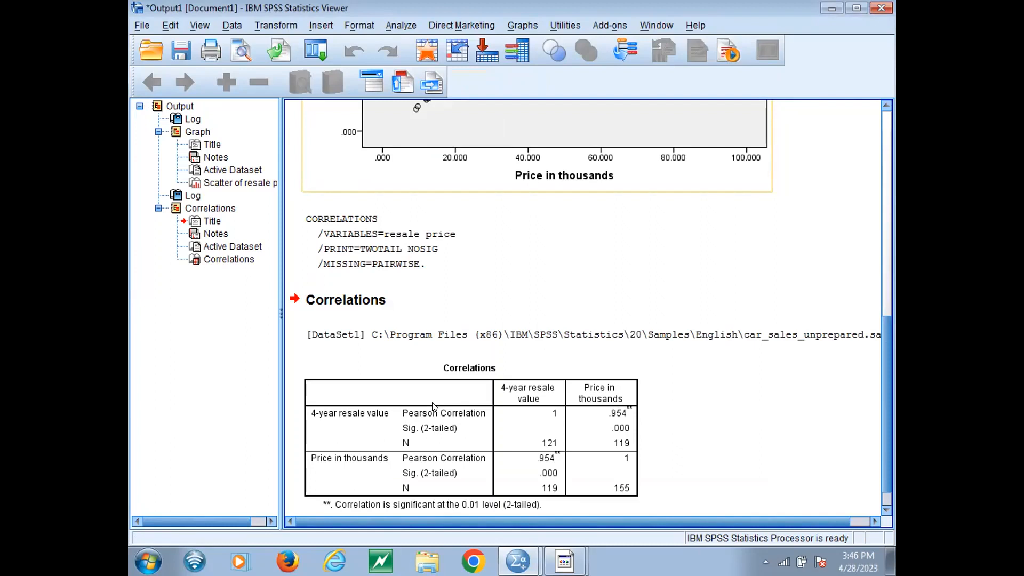
{"action": "left_click", "coordinate": [433, 405]}
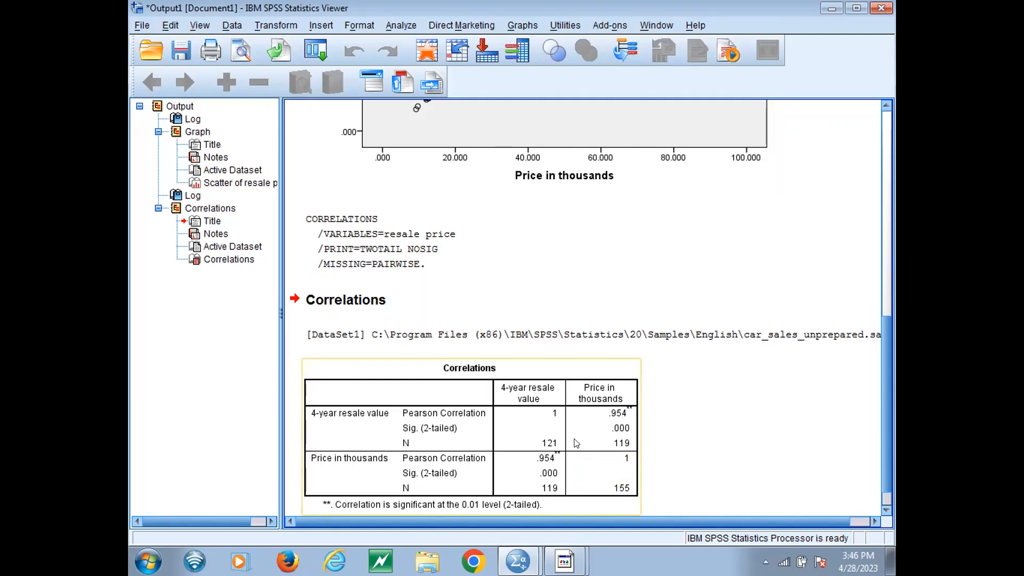
- Rerun the two-tailed Pearson bivariate correlation for 4-year resale value and Price in thousands with significant correlations flagged
{"action": "left_click", "coordinate": [395, 25]}
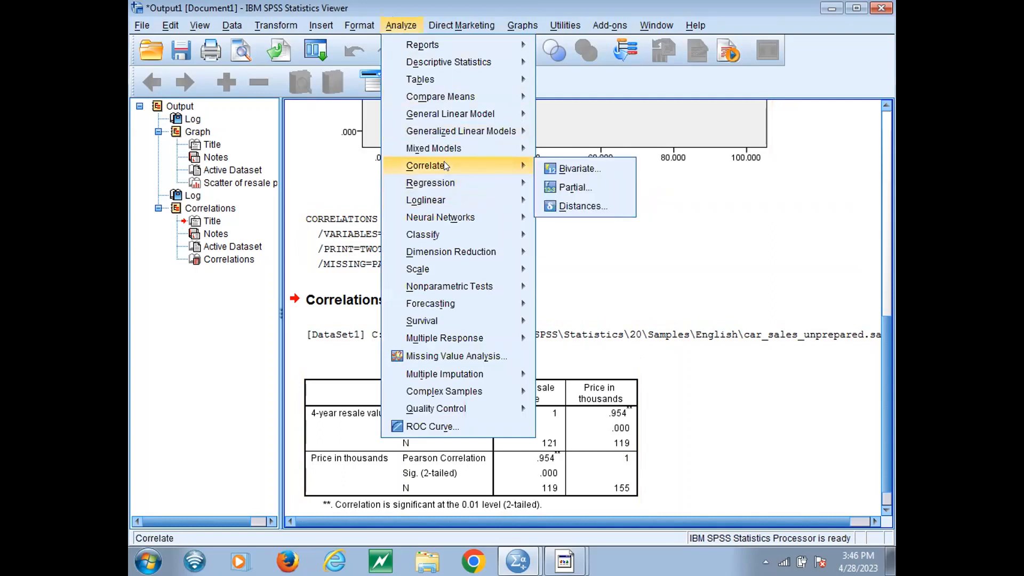
{"action": "left_click", "coordinate": [566, 169]}
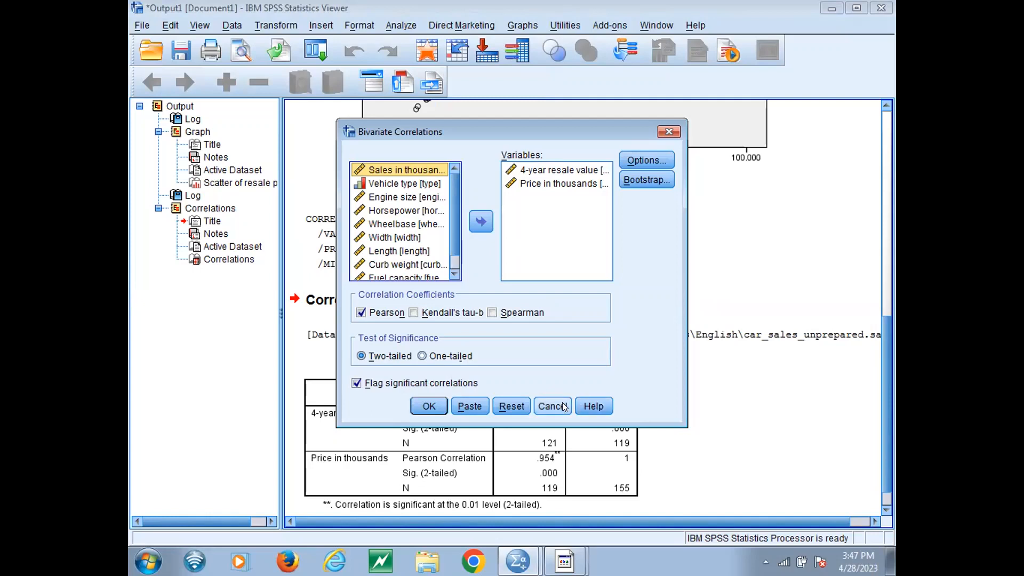
{"action": "left_click", "coordinate": [429, 407]}
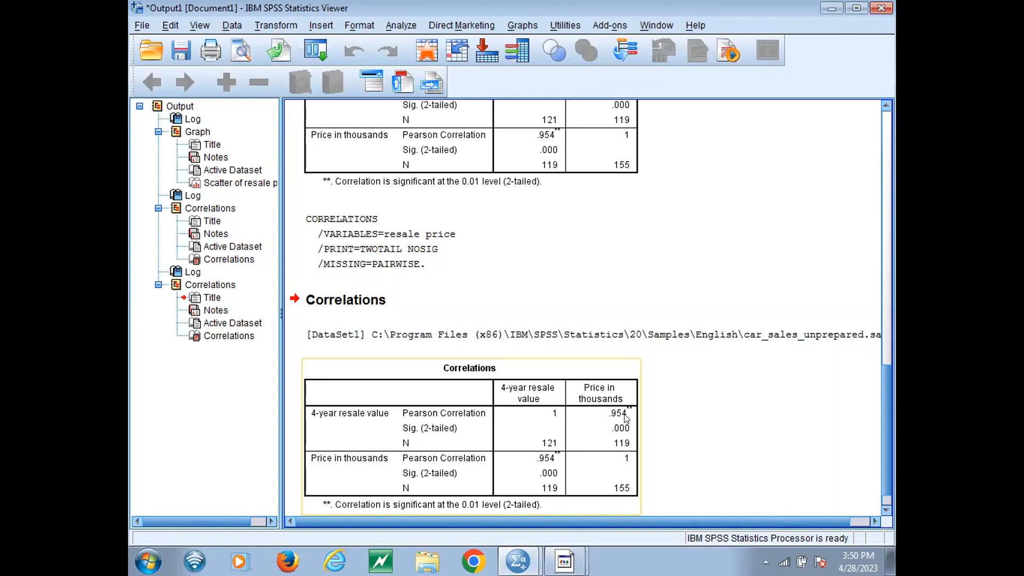
{"action": "left_click", "coordinate": [531, 176]}
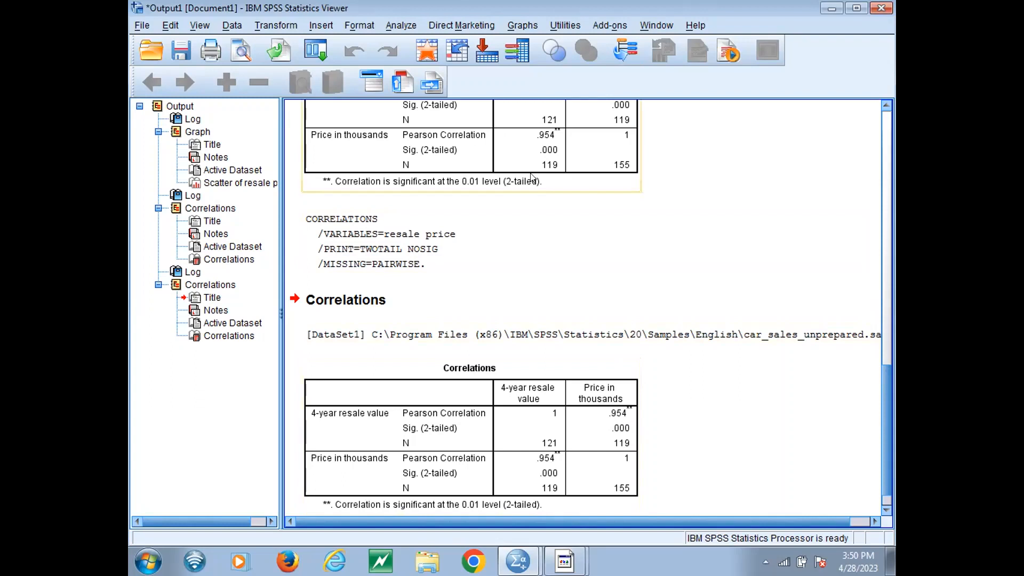
{"action": "left_click", "coordinate": [520, 21]}
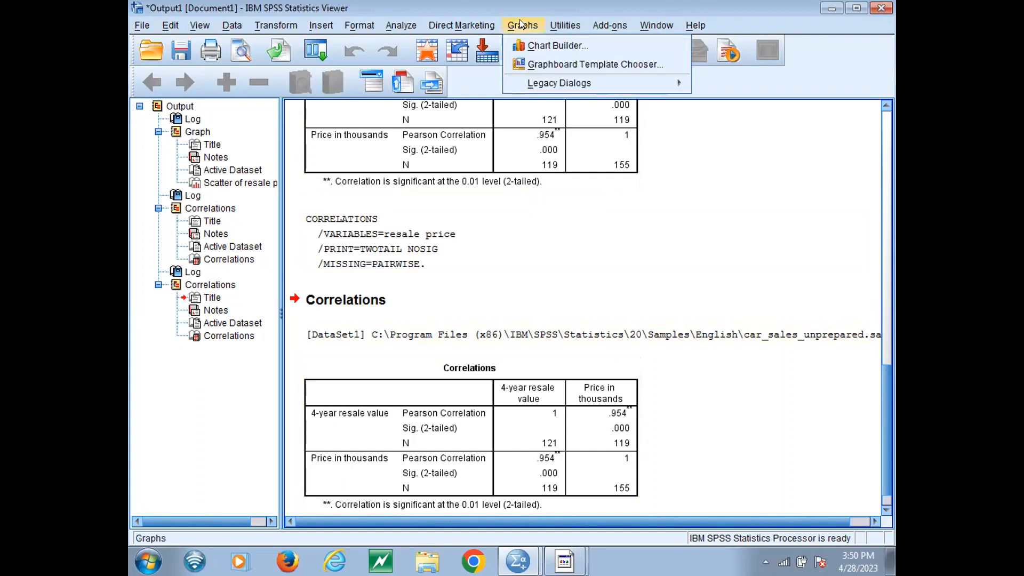
{"action": "mouse_move", "coordinate": [538, 85]}
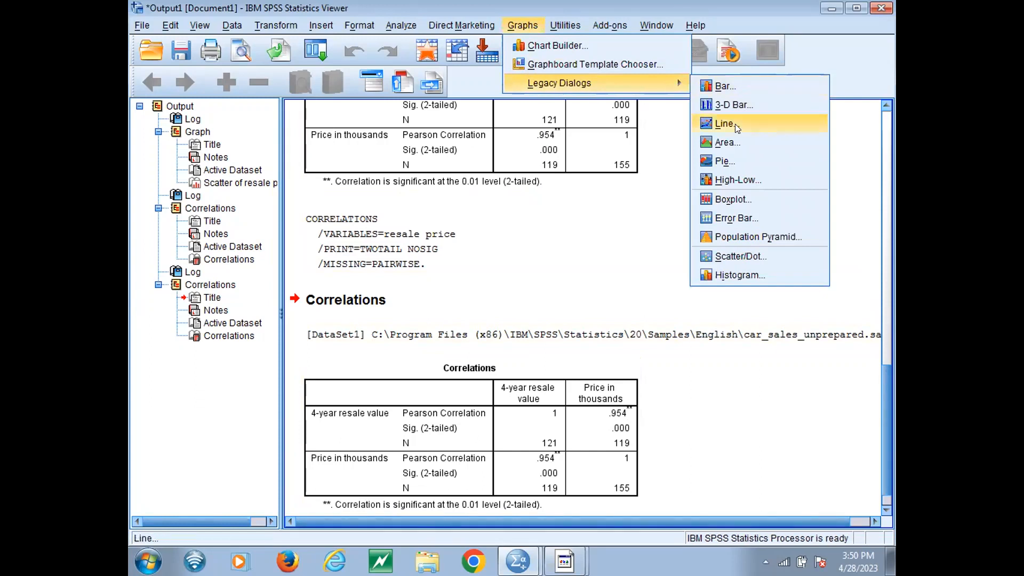
{"action": "left_click", "coordinate": [718, 256]}
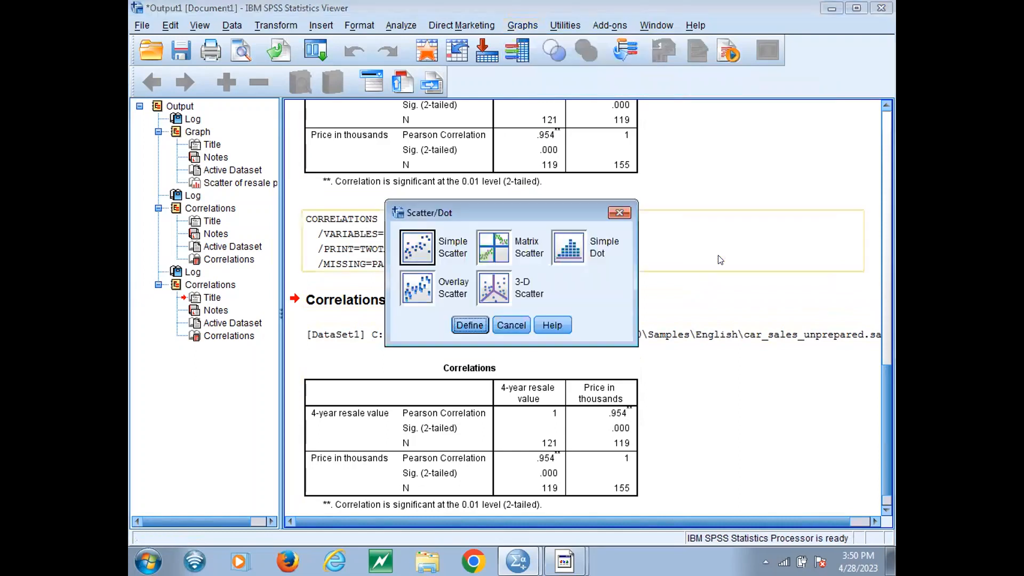
{"action": "left_click", "coordinate": [429, 248]}
{"action": "left_click", "coordinate": [465, 325]}
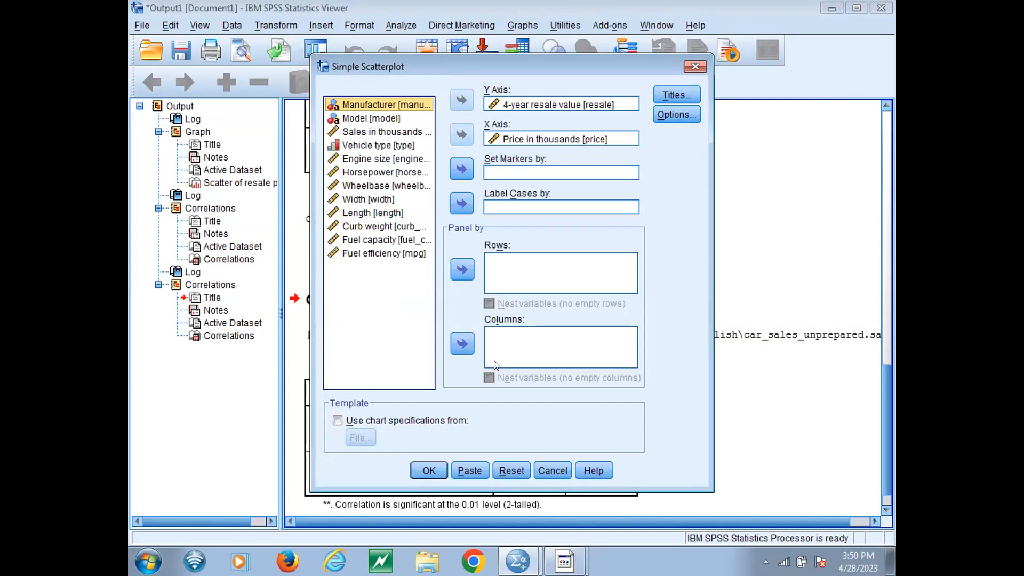
{"action": "left_click", "coordinate": [554, 471]}
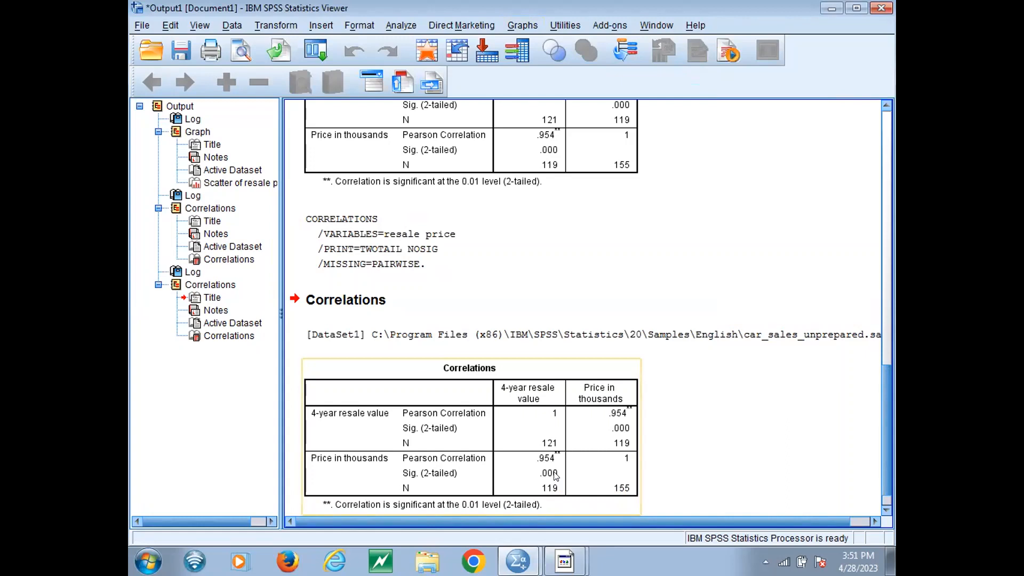
{"action": "left_click", "coordinate": [400, 27]}
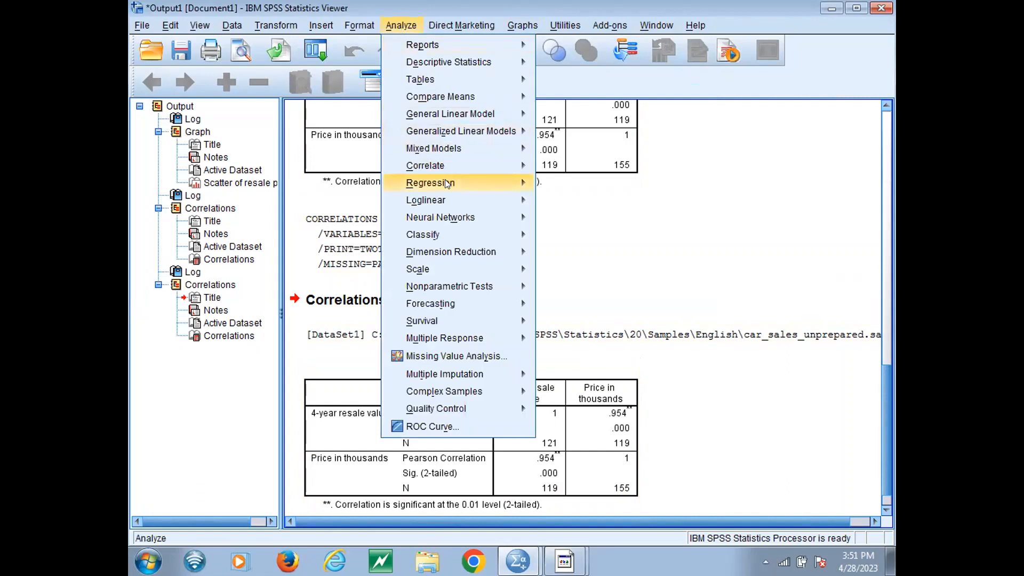
{"action": "mouse_move", "coordinate": [447, 184]}
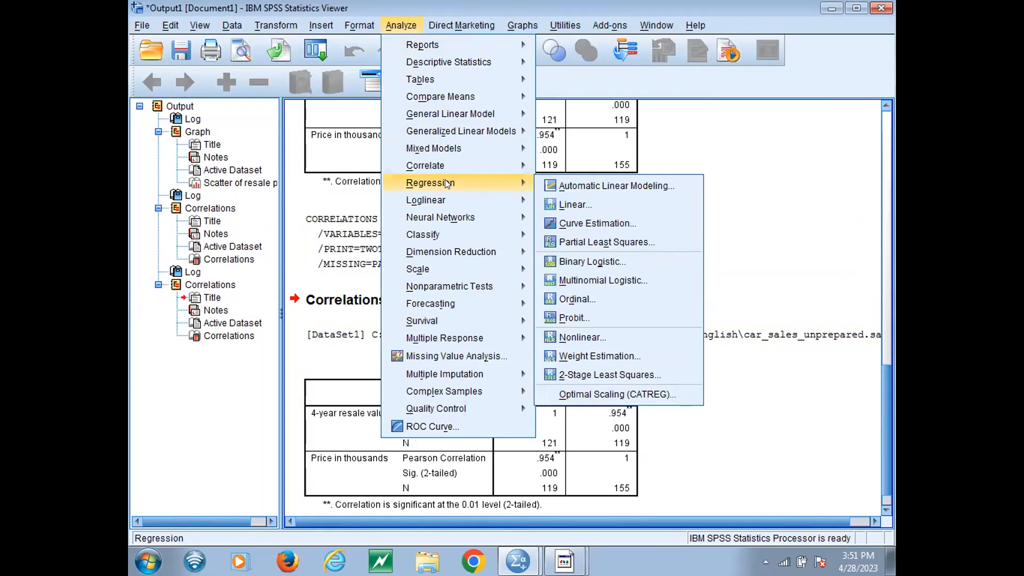
{"action": "left_click", "coordinate": [578, 200]}
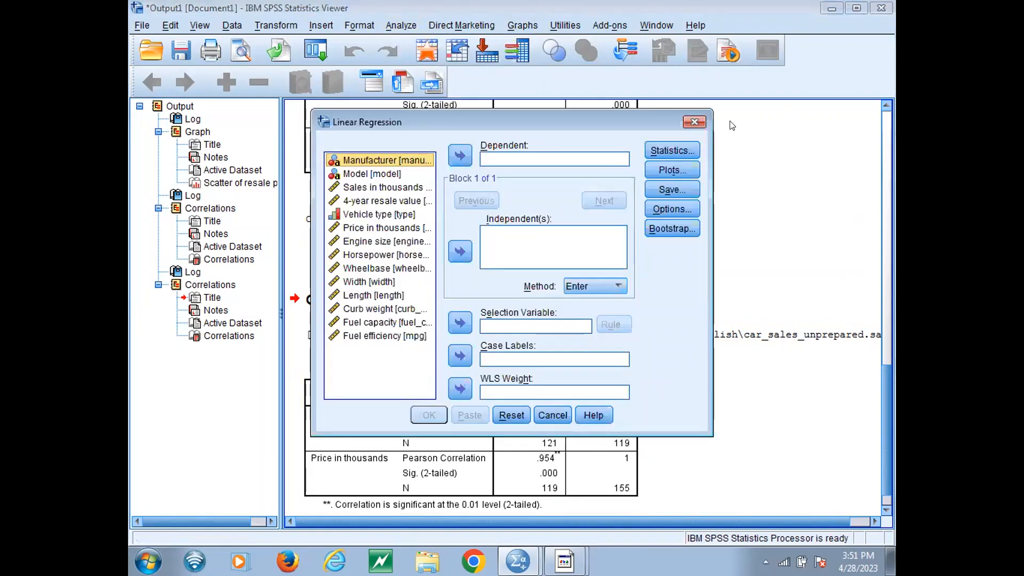
{"action": "left_click", "coordinate": [696, 120]}
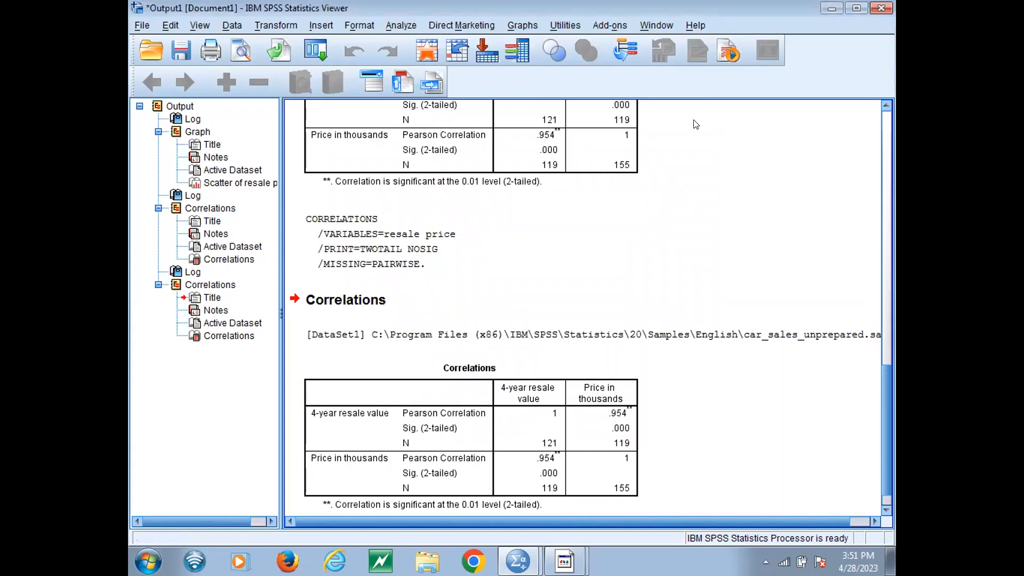
- Set up a linear regression with 4-year resale value as the dependent variable and Price in thousands as the independent variable
{"action": "left_click", "coordinate": [386, 22]}
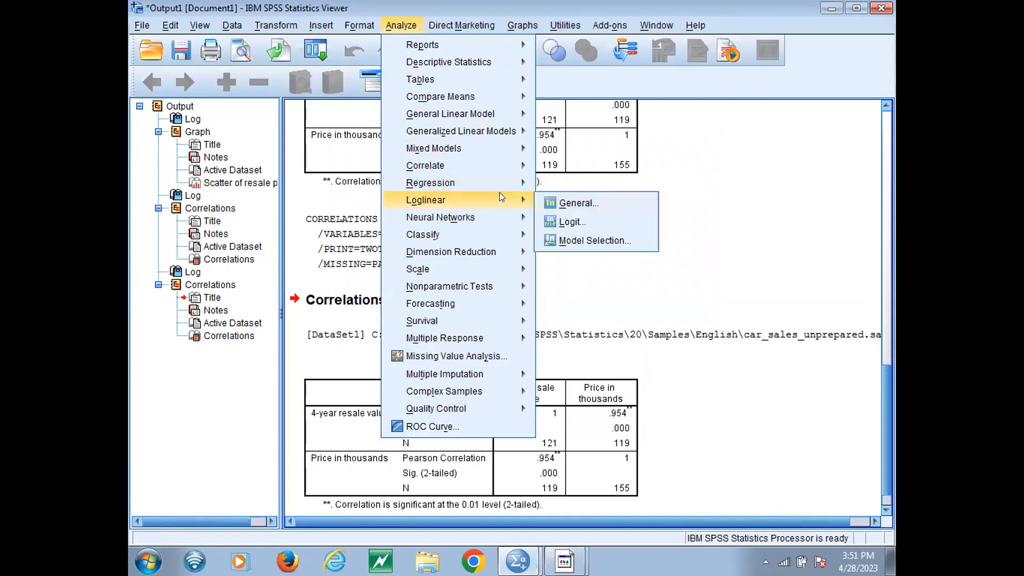
{"action": "left_click", "coordinate": [556, 202]}
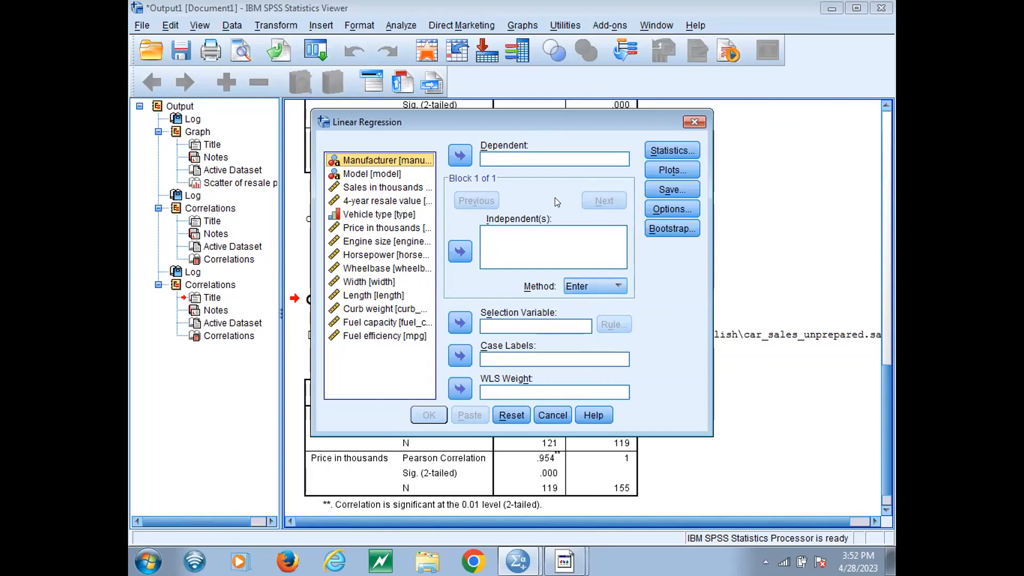
{"action": "left_click", "coordinate": [383, 201]}
{"action": "left_click", "coordinate": [457, 155]}
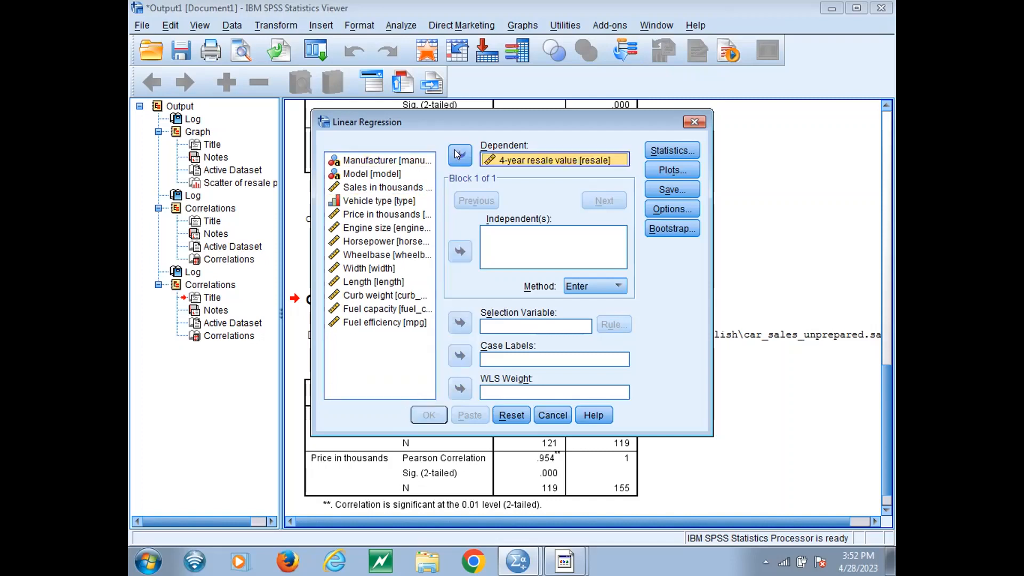
{"action": "left_click", "coordinate": [363, 214]}
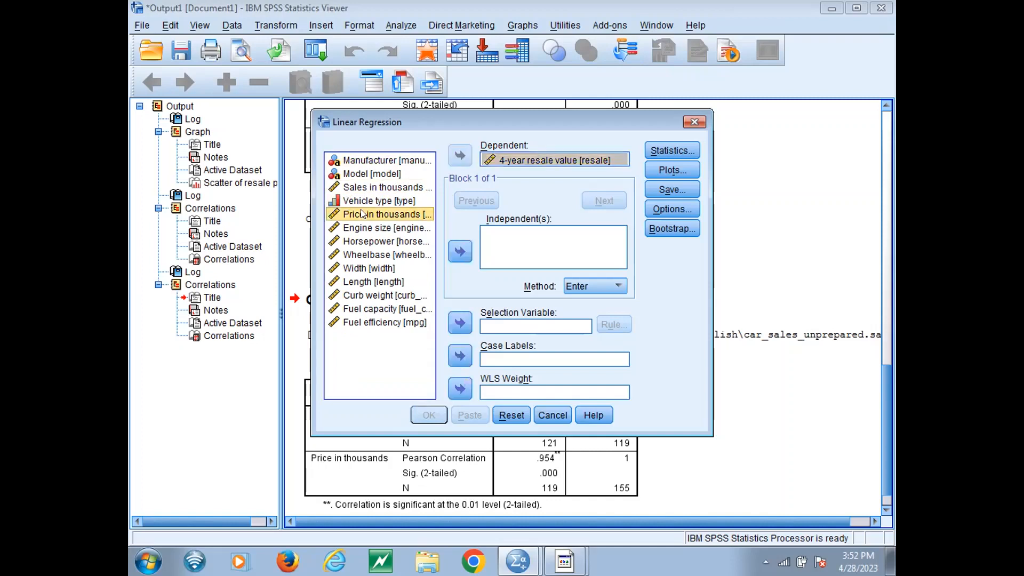
{"action": "left_click", "coordinate": [459, 252]}
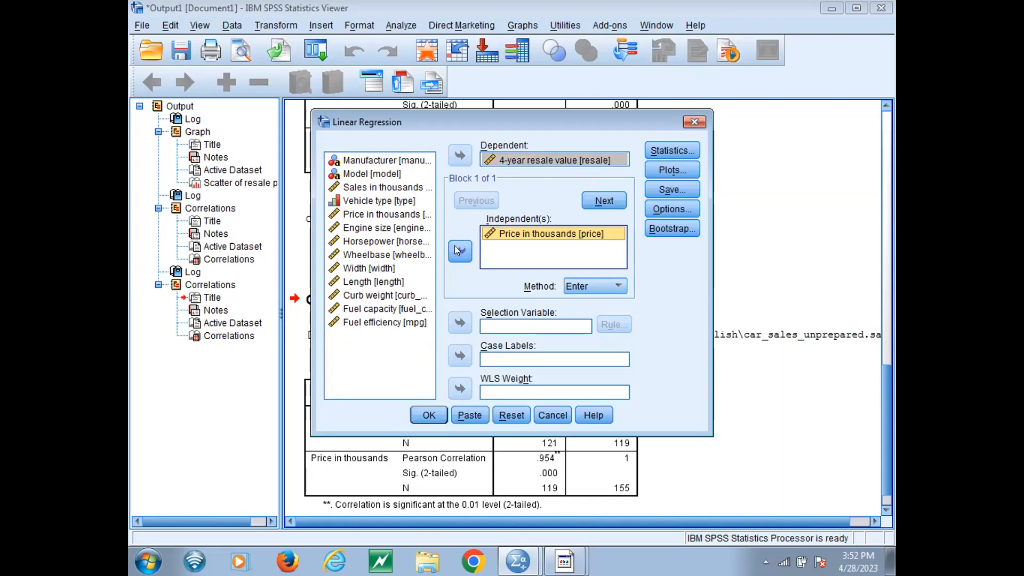
{"action": "left_click", "coordinate": [512, 56]}
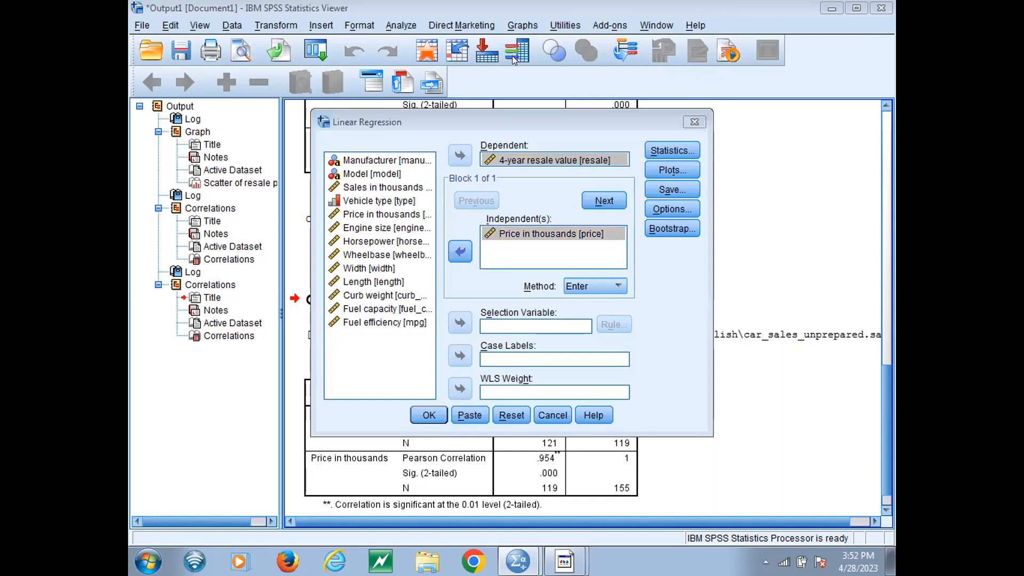
- Add Descriptives to the linear regression statistics
{"action": "left_click", "coordinate": [686, 150]}
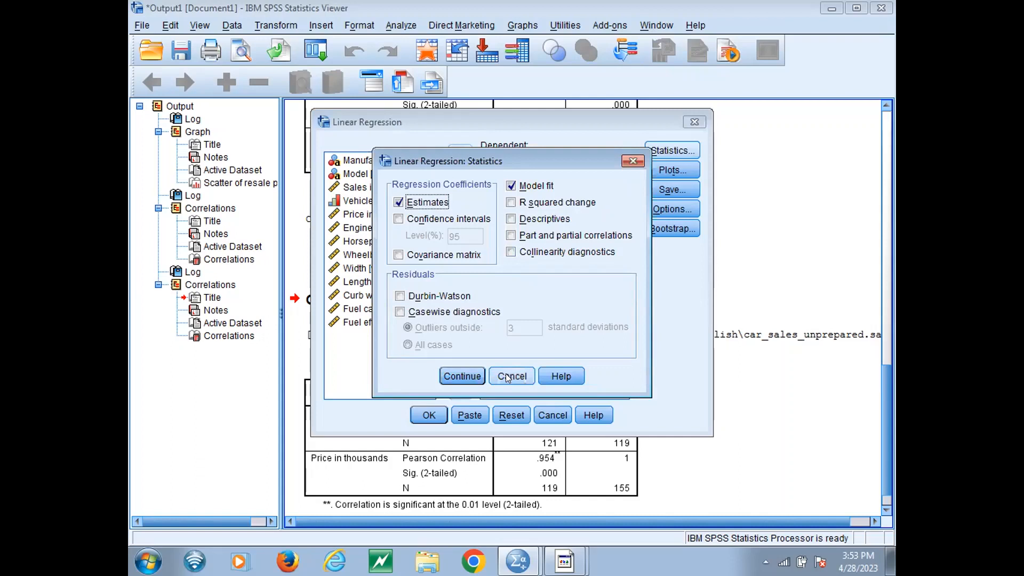
{"action": "left_click", "coordinate": [531, 221]}
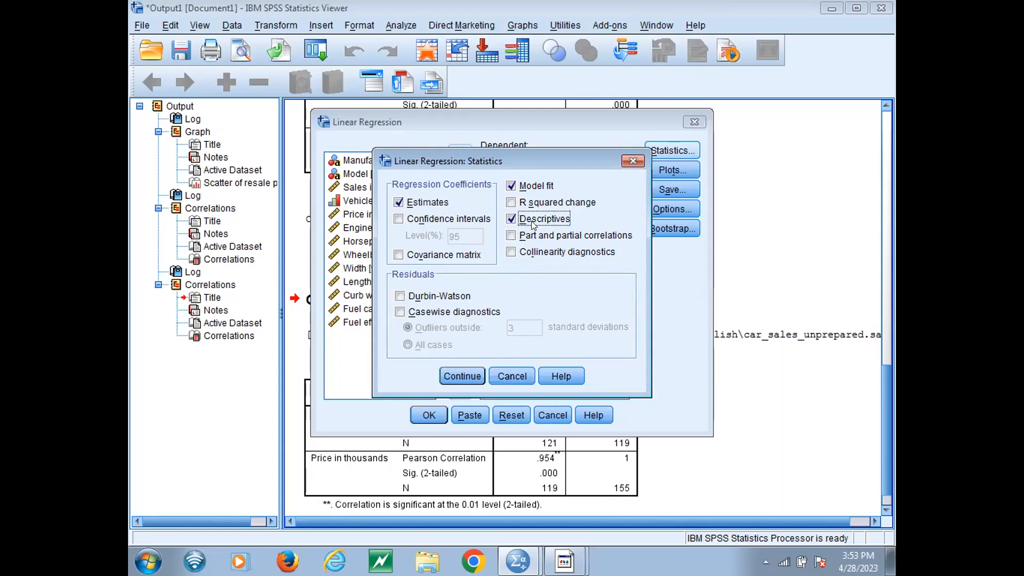
{"action": "left_click", "coordinate": [461, 377]}
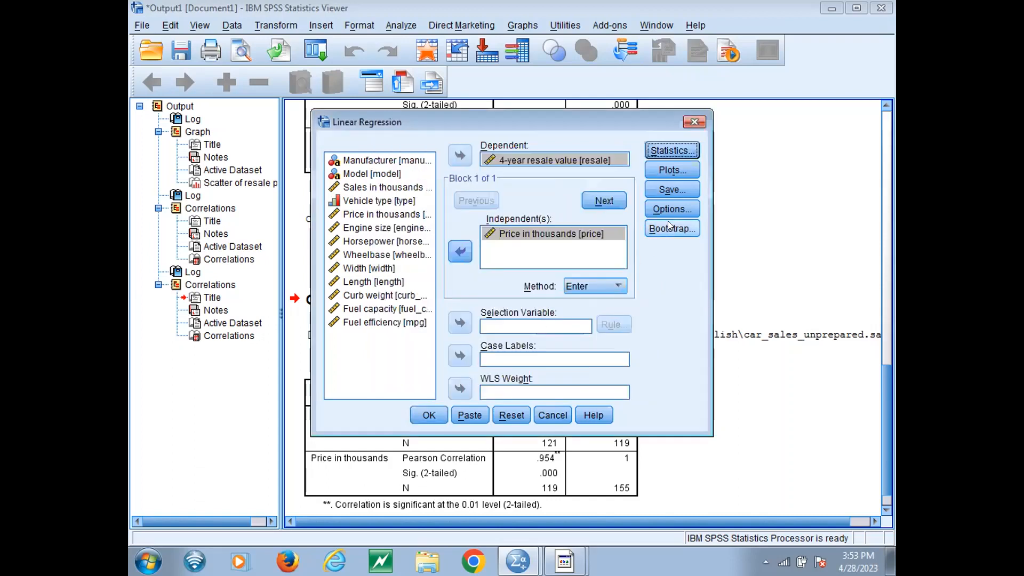
- Set the regression to save unstandardized predicted values and unstandardized residuals
{"action": "left_click", "coordinate": [665, 190]}
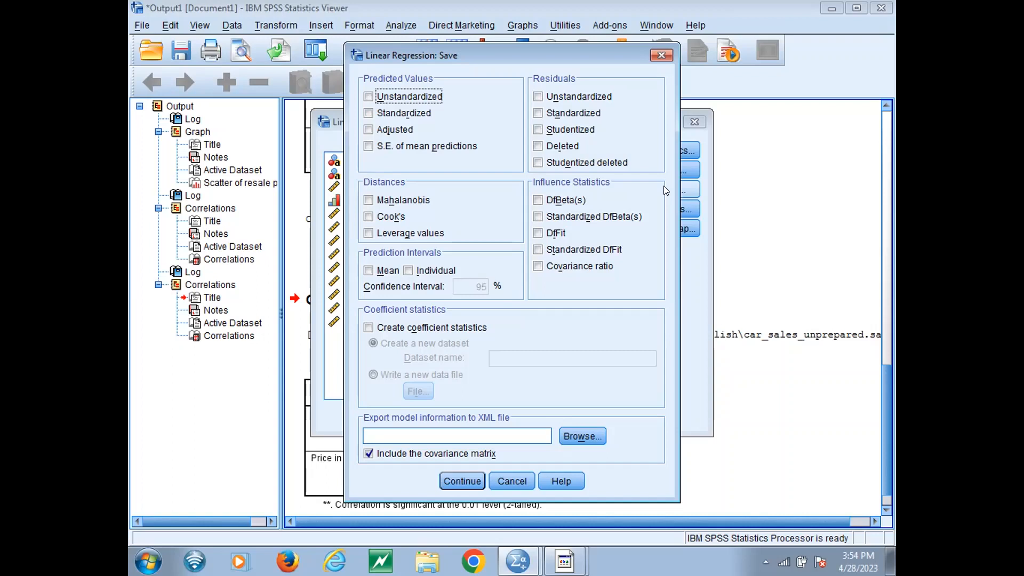
{"action": "left_click", "coordinate": [425, 101]}
{"action": "left_click", "coordinate": [576, 100]}
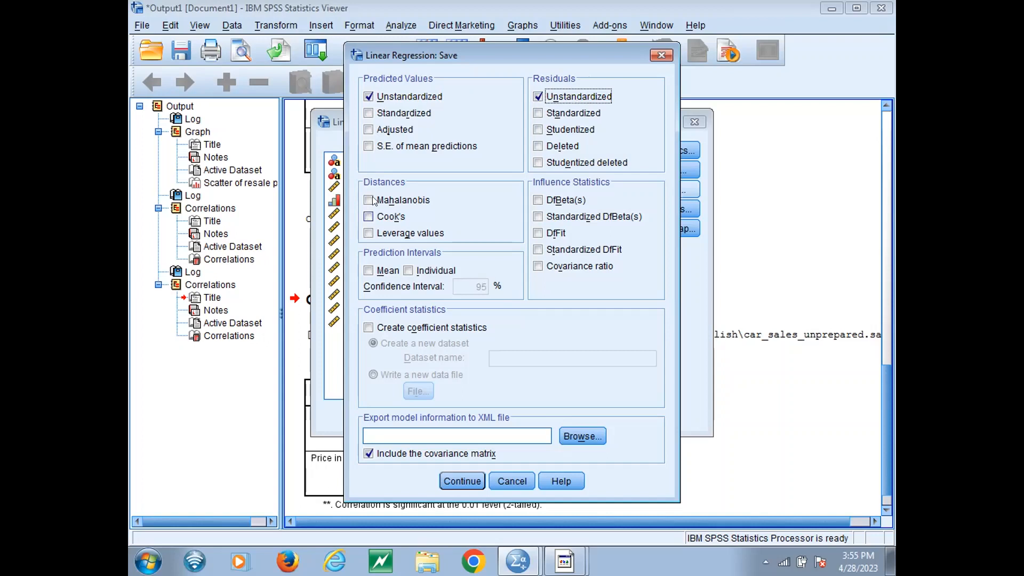
{"action": "left_click", "coordinate": [463, 481]}
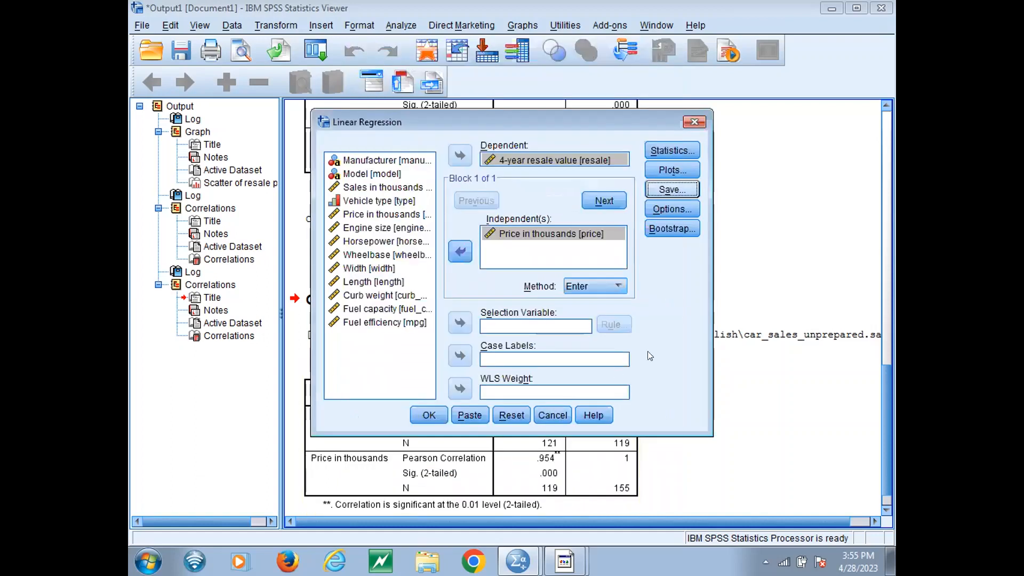
- Check the regression's stepping and missing-value options without changing them, and run the linear regression
{"action": "left_click", "coordinate": [673, 210]}
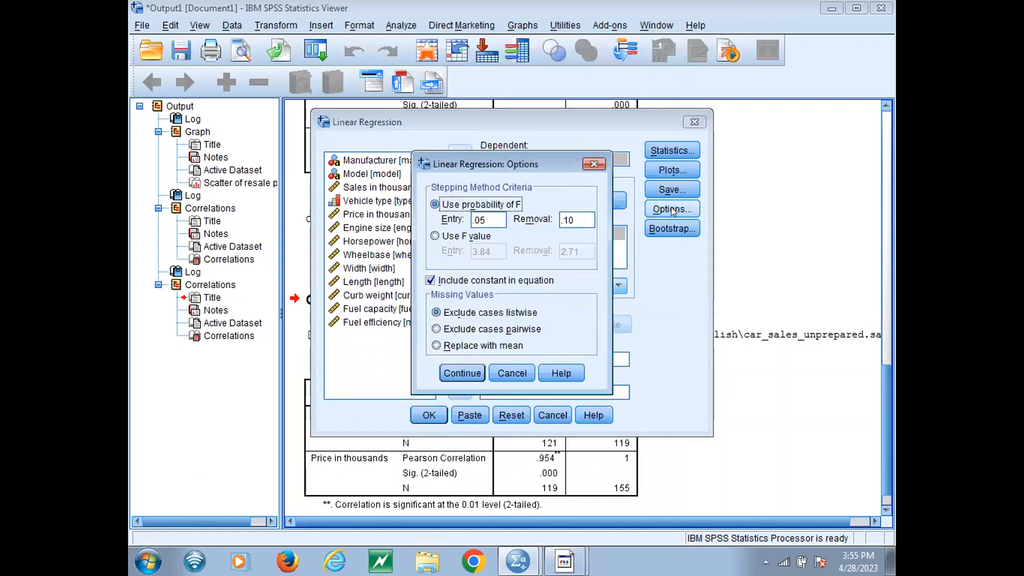
{"action": "left_click", "coordinate": [592, 165]}
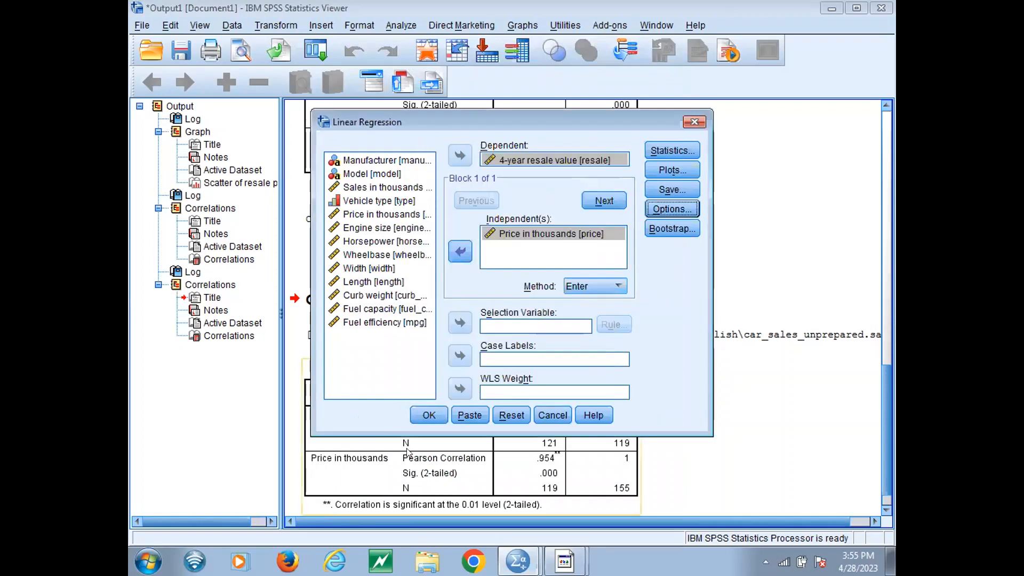
{"action": "left_click", "coordinate": [434, 414]}
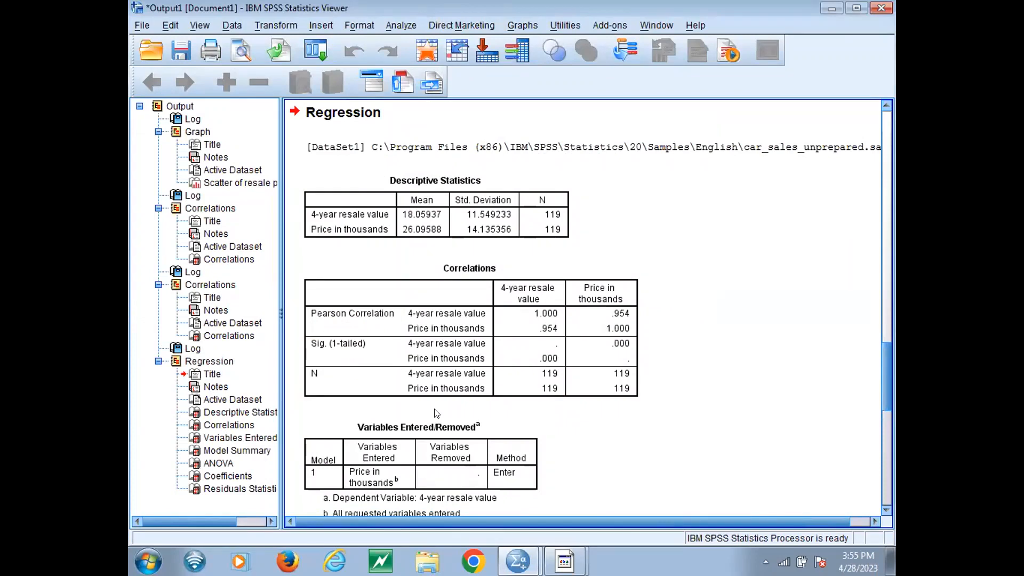
- Examine the Descriptive Statistics table in the regression output and return to the first Correlations table
{"action": "left_click", "coordinate": [429, 209]}
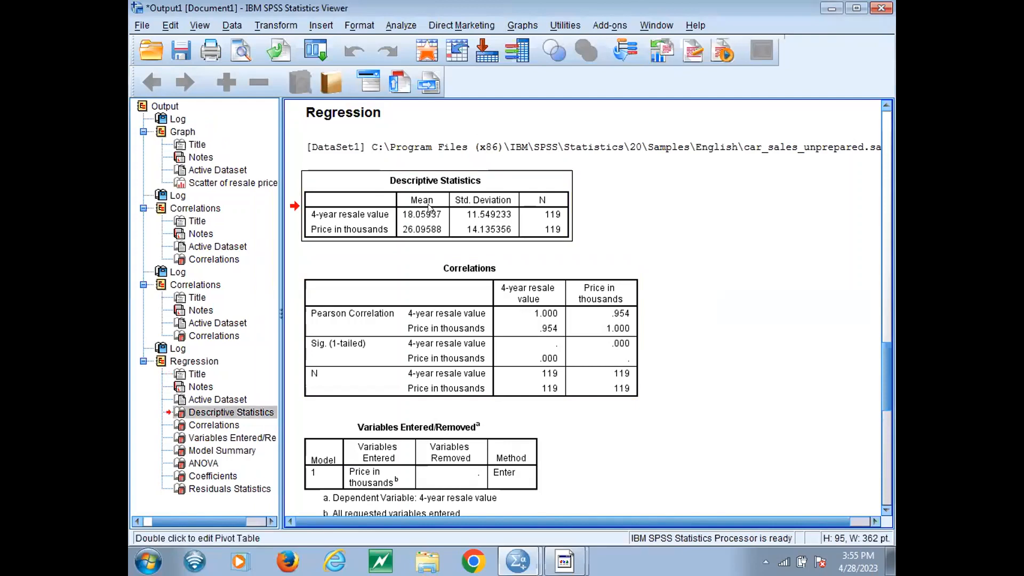
{"action": "left_click", "coordinate": [428, 61]}
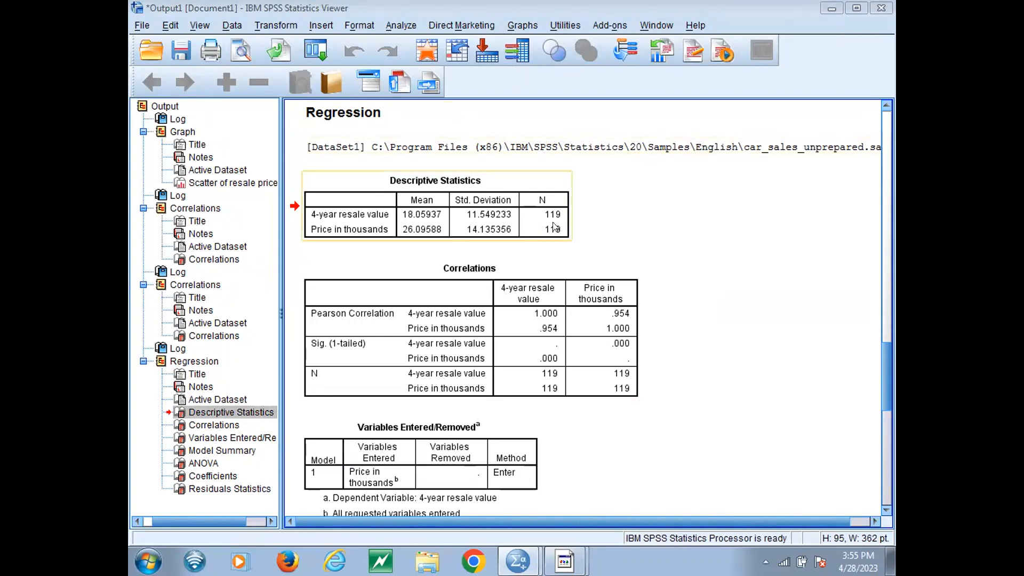
{"action": "left_click_drag", "start_coordinate": [886, 373], "coordinate": [891, 218]}
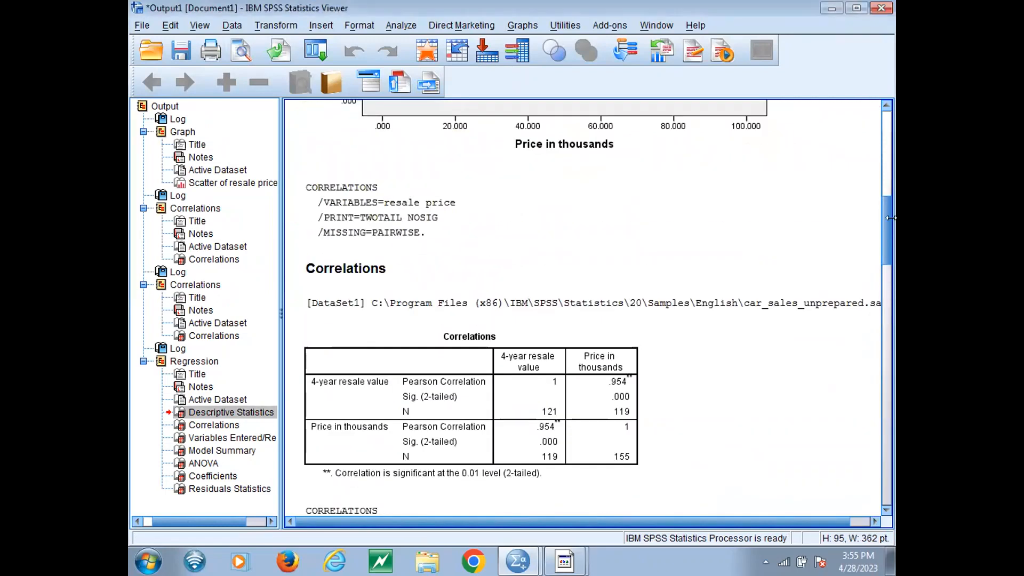
- Reopen the linear regression of 4-year resale value on price and review its statistics selections, keeping Estimates, Model fit and Descriptives
{"action": "left_click", "coordinate": [167, 27]}
{"action": "key", "text": "Right"}
{"action": "key", "text": "Right"}
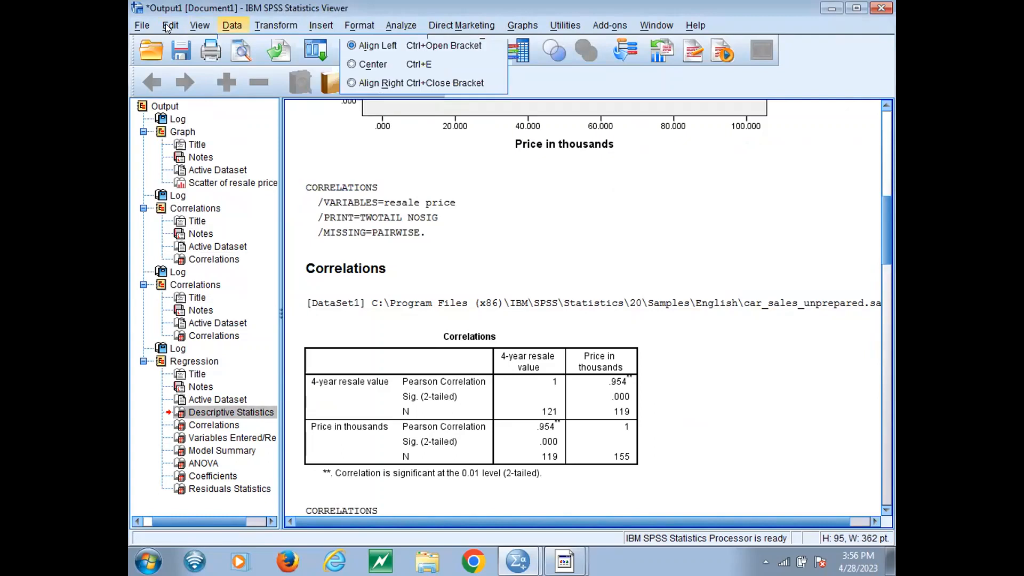
{"action": "key", "text": "Right"}
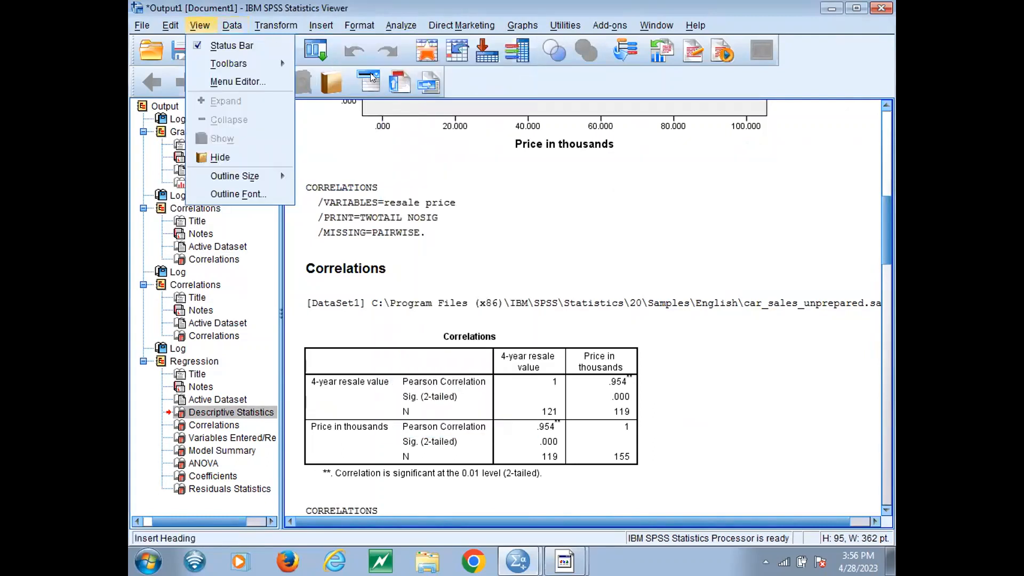
{"action": "key", "text": "Right"}
{"action": "key", "text": "Right"}
{"action": "key", "text": "Right"}
{"action": "key", "text": "Right"}
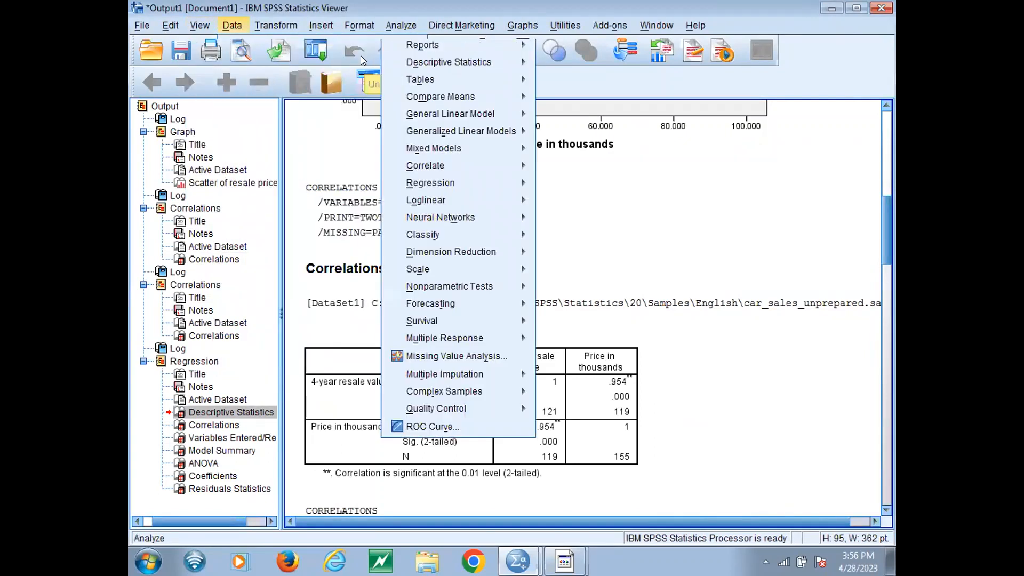
{"action": "mouse_move", "coordinate": [452, 175]}
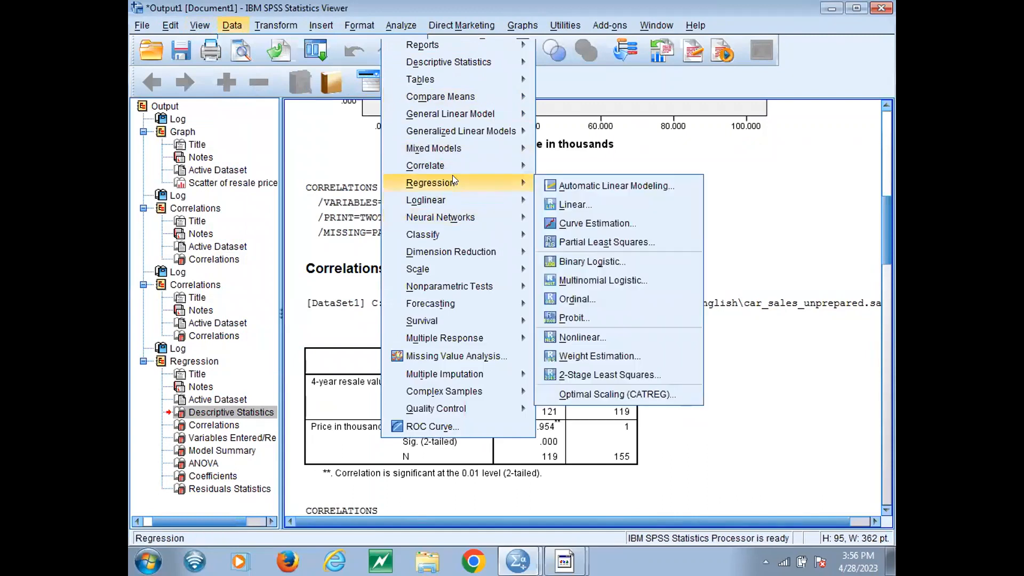
{"action": "left_click", "coordinate": [563, 200]}
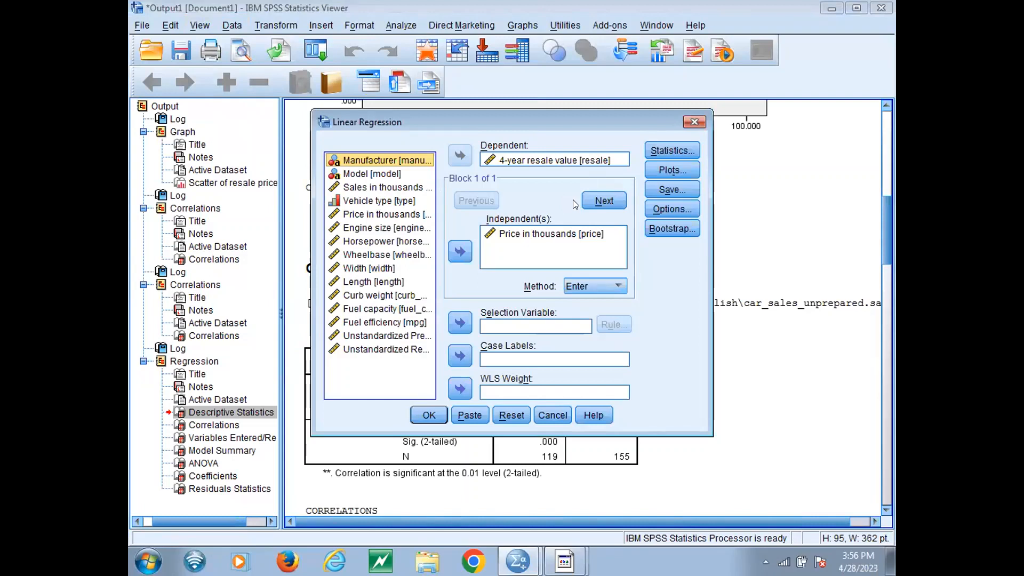
{"action": "left_click", "coordinate": [683, 140]}
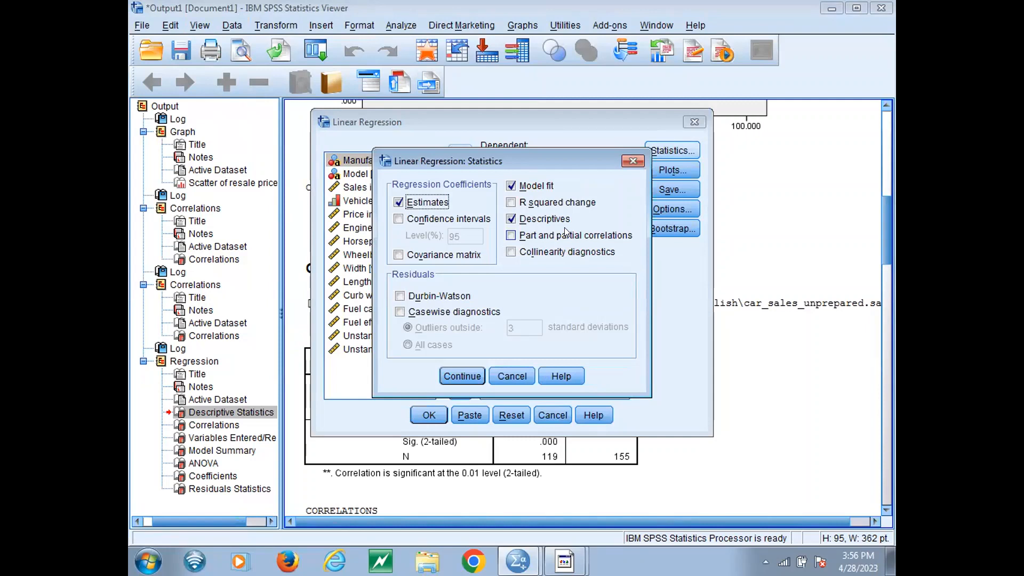
{"action": "left_click", "coordinate": [460, 375]}
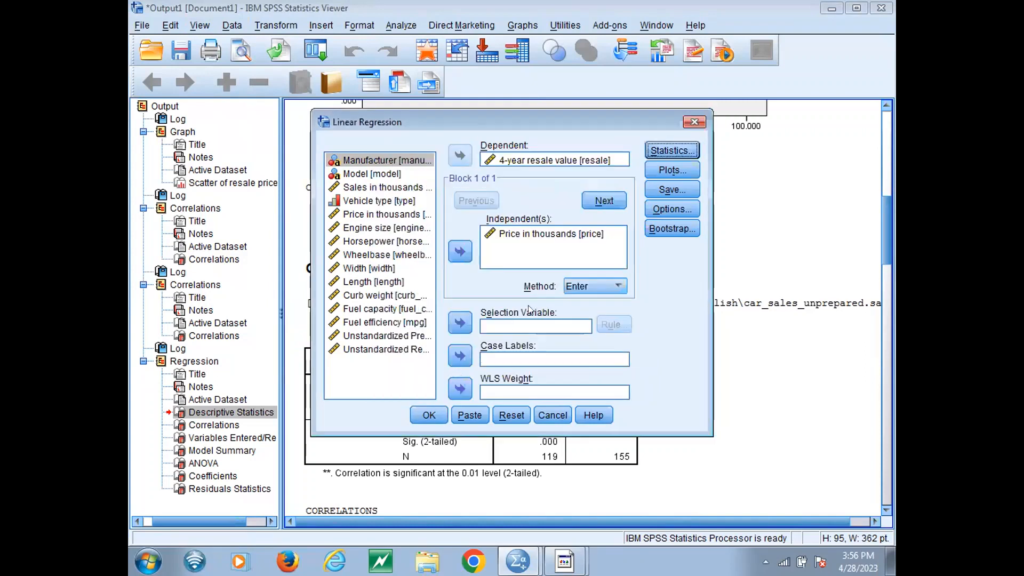
- Review the regression's save options, keeping unstandardized predicted values and residuals, and run the linear regression again
{"action": "left_click", "coordinate": [672, 189]}
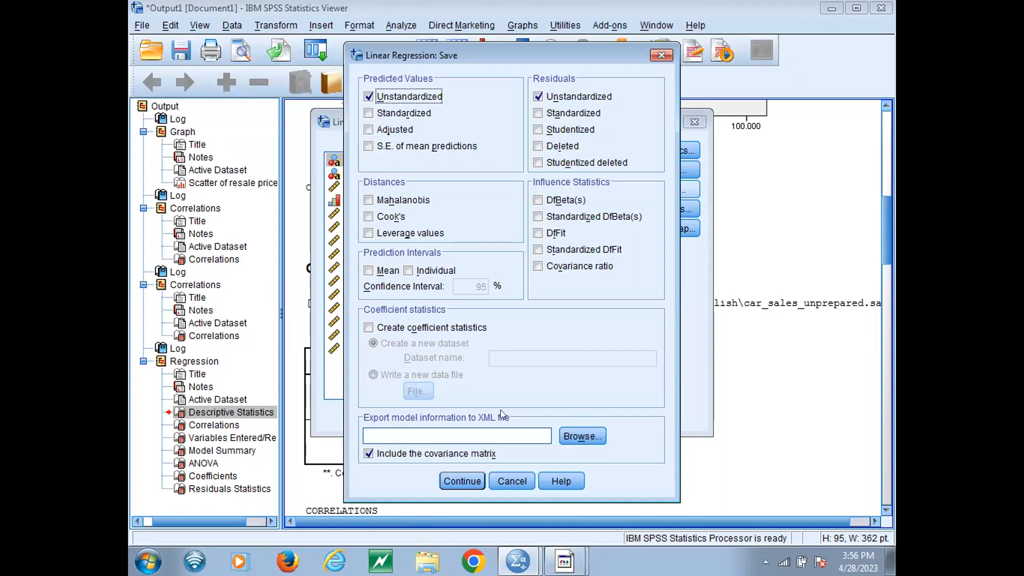
{"action": "left_click", "coordinate": [466, 483]}
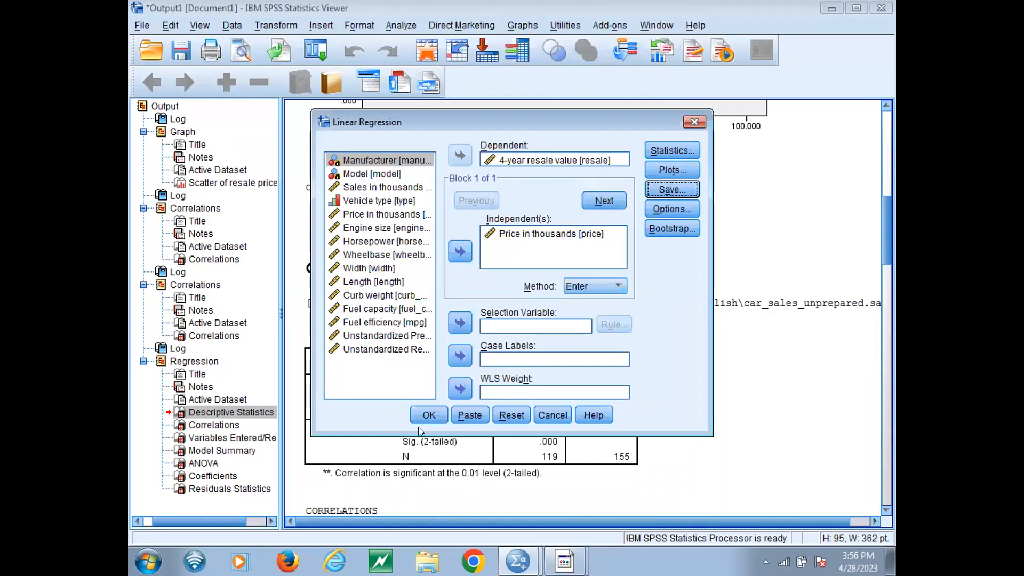
{"action": "left_click", "coordinate": [682, 187]}
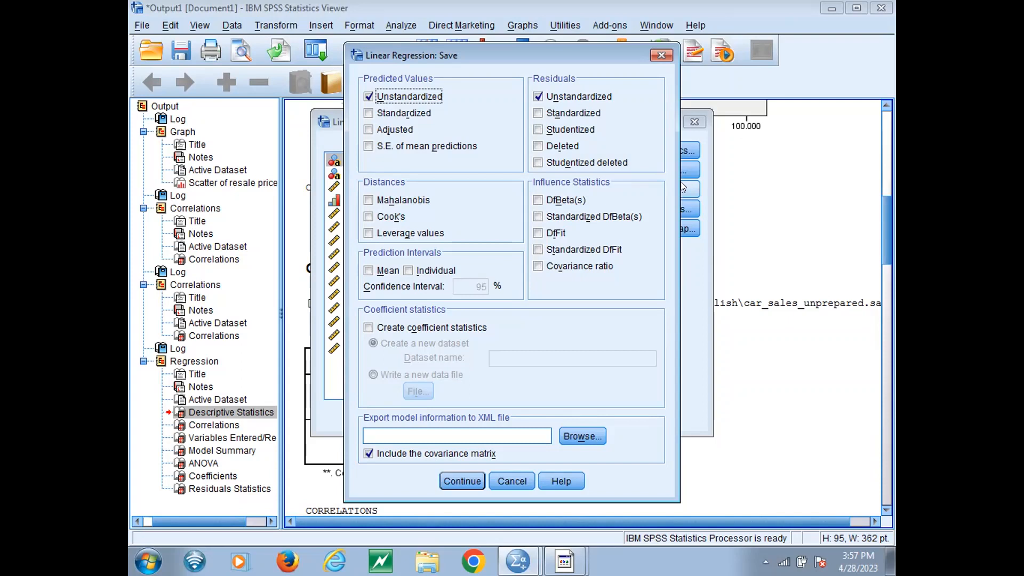
{"action": "left_click", "coordinate": [467, 480]}
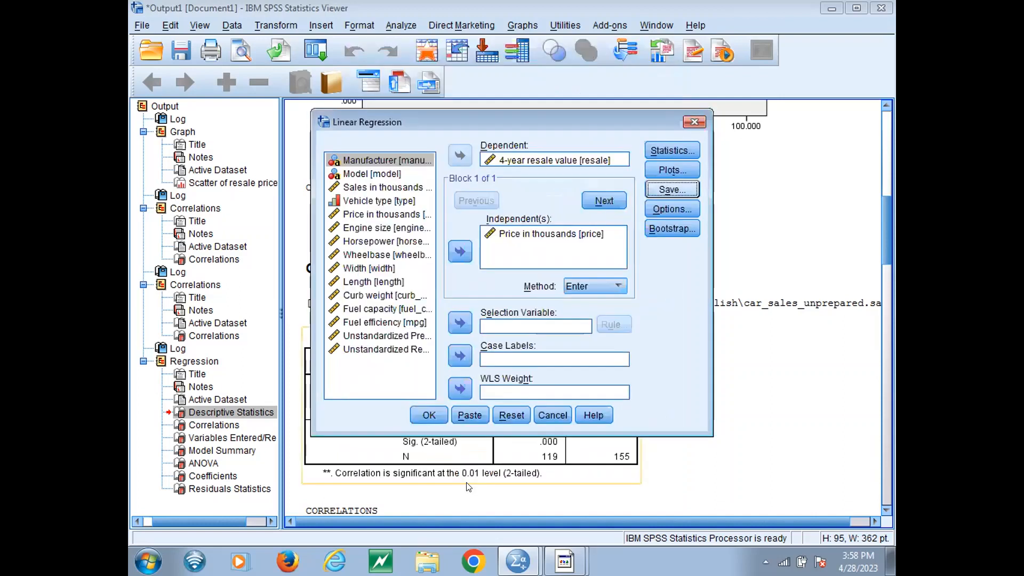
{"action": "left_click", "coordinate": [429, 416]}
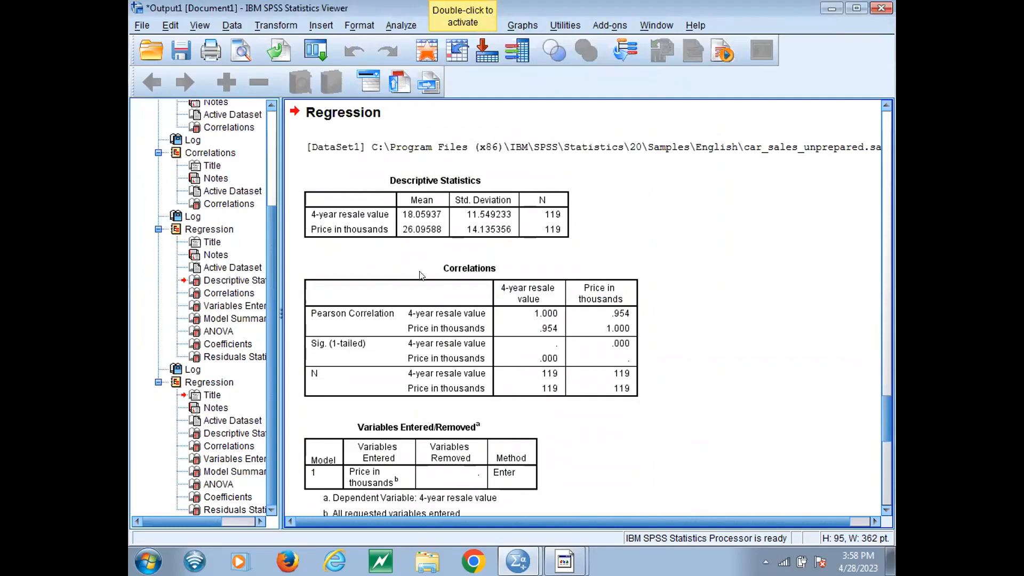
- Examine the Descriptive Statistics, Correlations and Variables Entered/Removed tables in the new regression output
{"action": "left_click", "coordinate": [444, 213]}
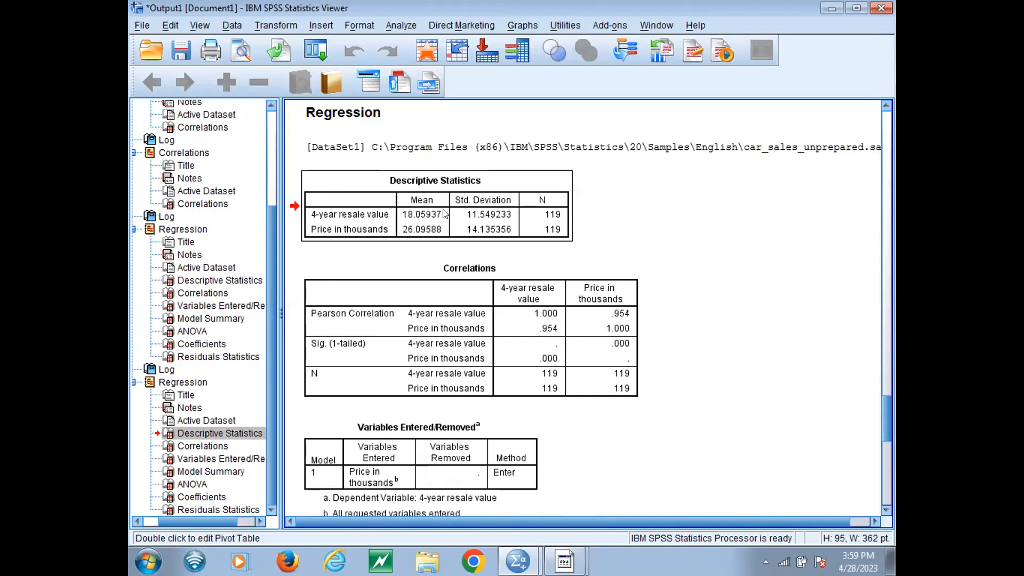
{"action": "left_click", "coordinate": [617, 296]}
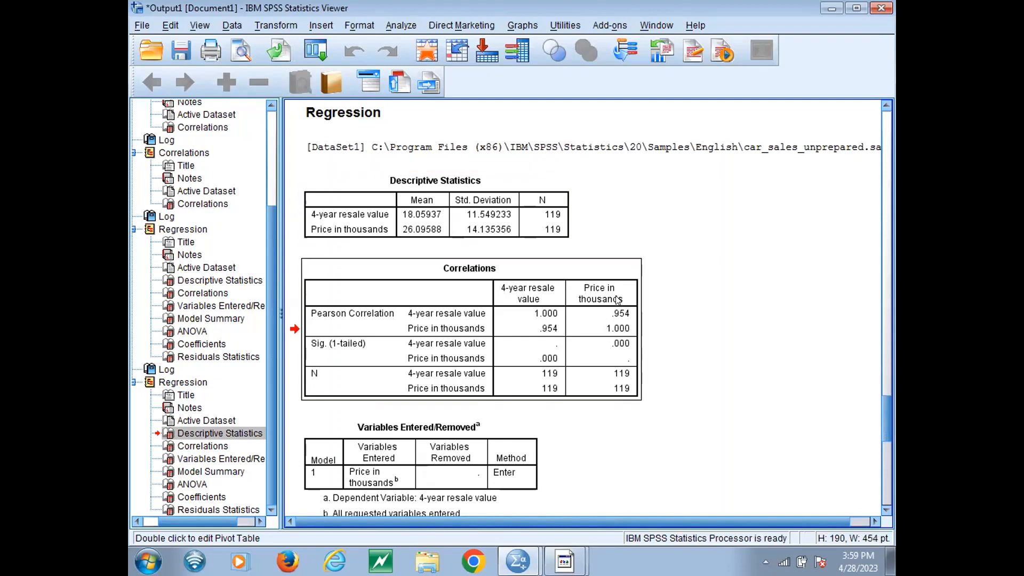
{"action": "left_click_drag", "start_coordinate": [884, 410], "coordinate": [887, 446]}
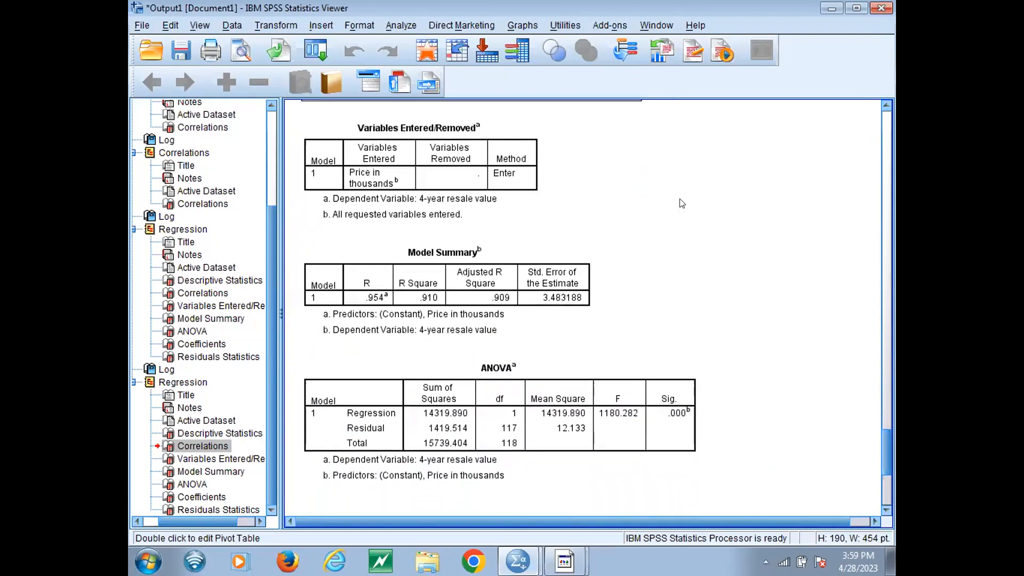
{"action": "left_click", "coordinate": [494, 175]}
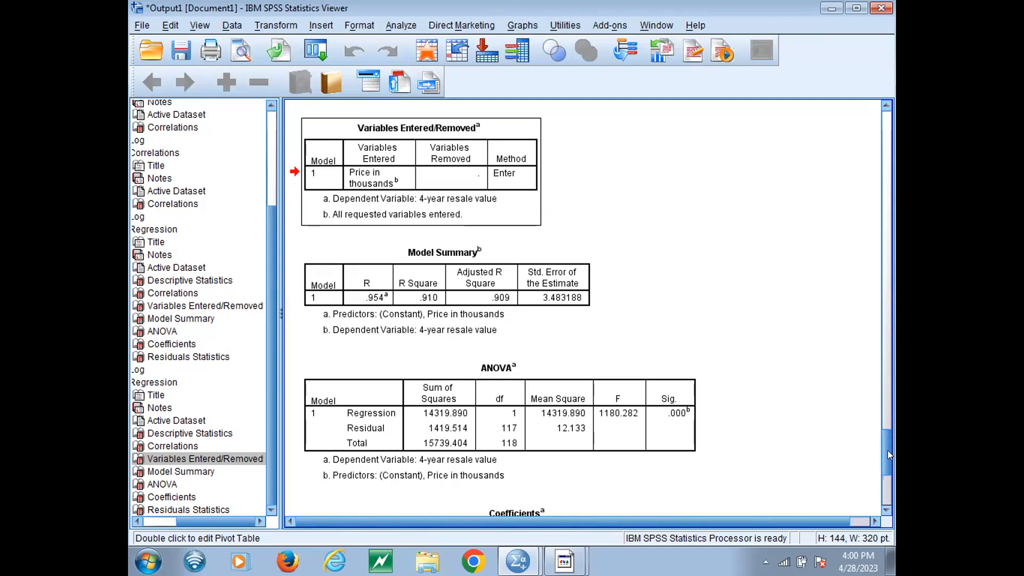
- Examine the Model Summary table and compare its R with the Pearson correlation between resale value and price
{"action": "scroll", "coordinate": [887, 451], "scroll_direction": "down", "scroll_amount": 2}
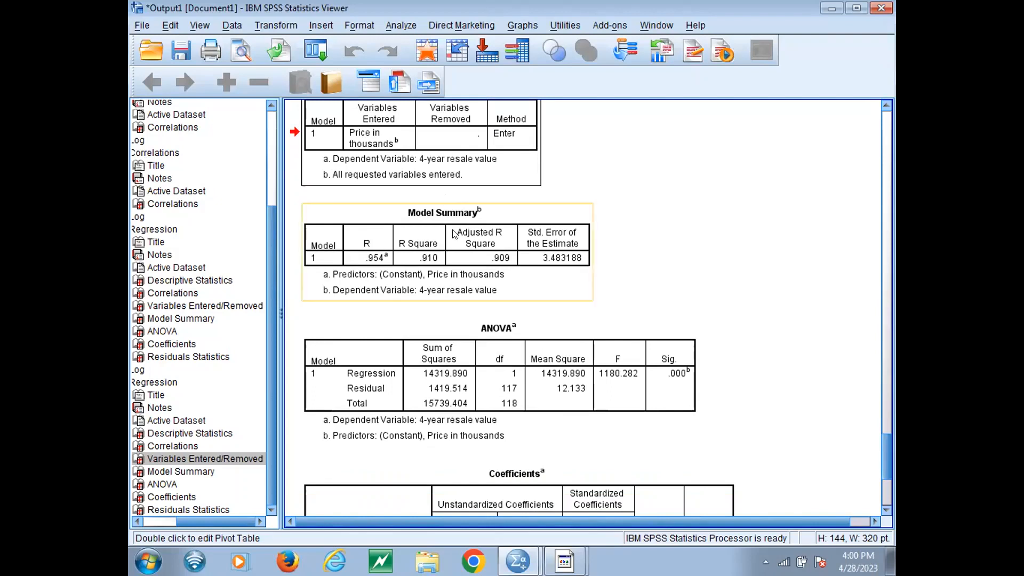
{"action": "left_click", "coordinate": [454, 233]}
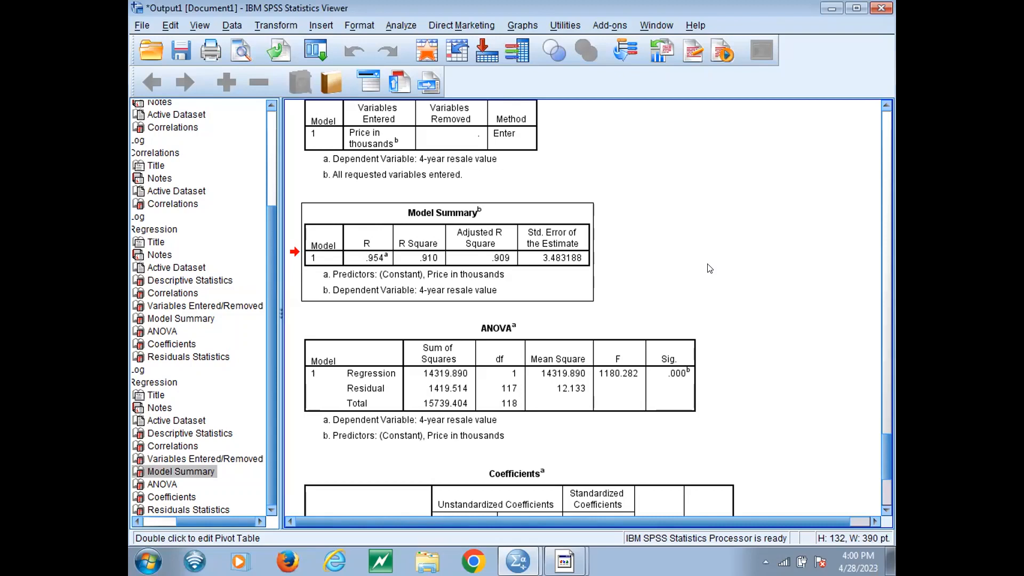
{"action": "left_click", "coordinate": [887, 105]}
{"action": "left_click", "coordinate": [887, 105]}
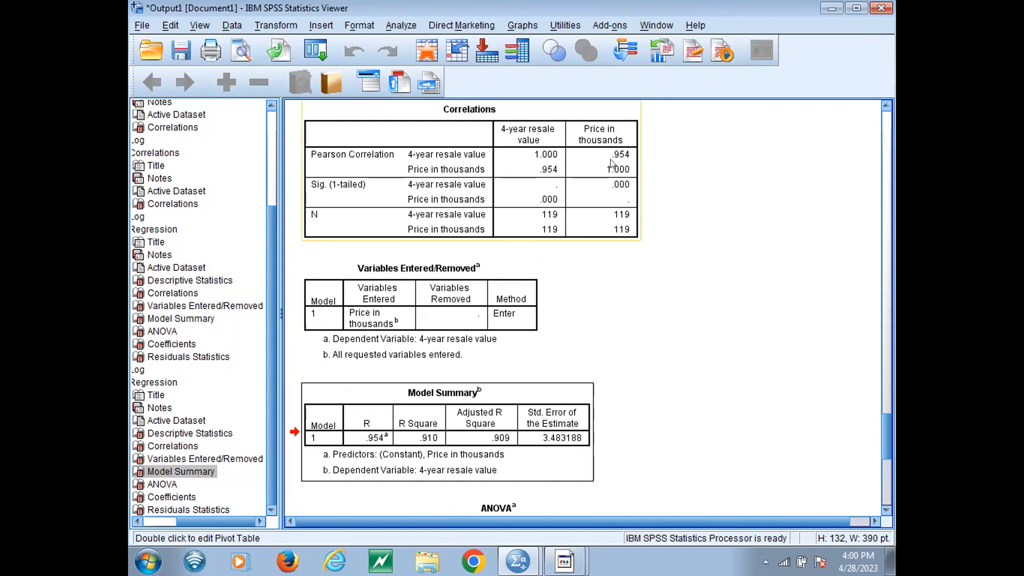
{"action": "left_click", "coordinate": [884, 509]}
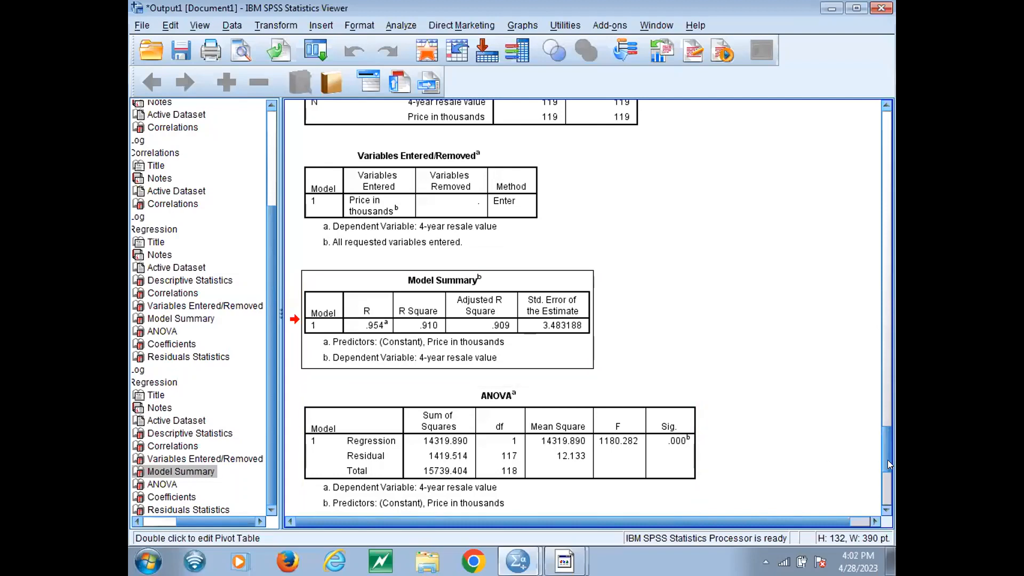
- Examine the ANOVA table's F test and significance, and the Coefficients and Residuals Statistics tables below it
{"action": "left_click_drag", "start_coordinate": [887, 462], "coordinate": [886, 472]}
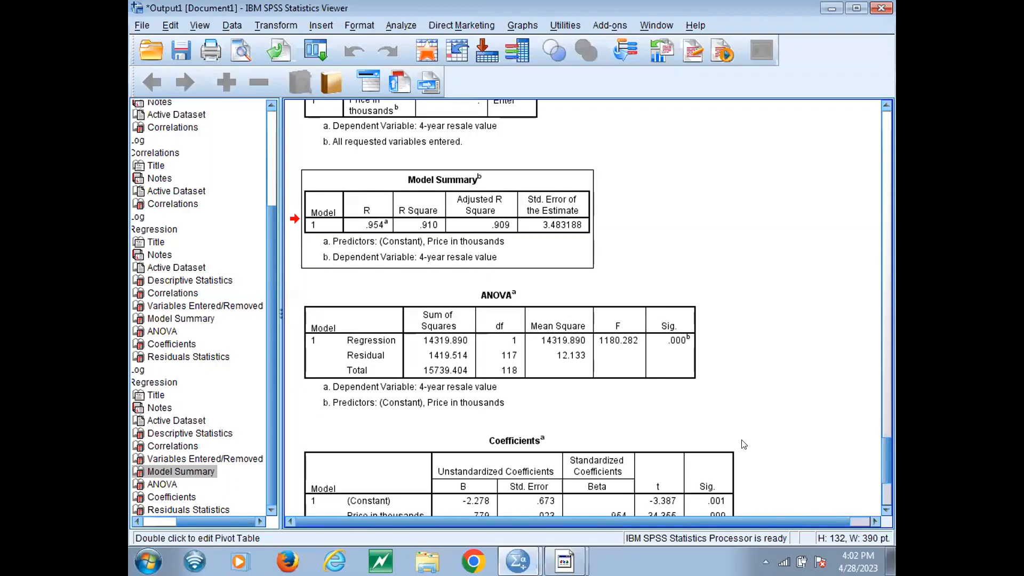
{"action": "left_click", "coordinate": [659, 384]}
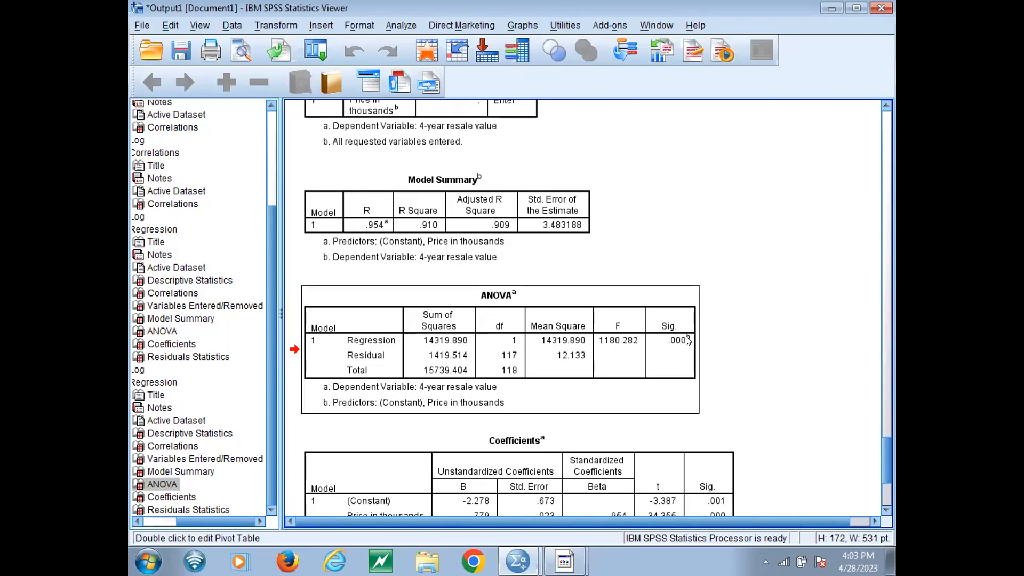
{"action": "left_click", "coordinate": [636, 344]}
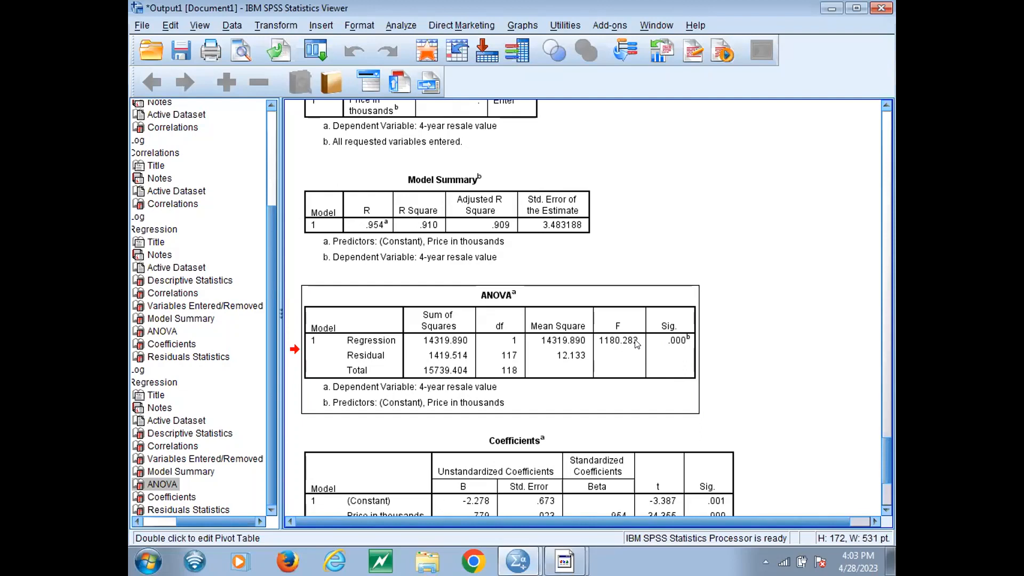
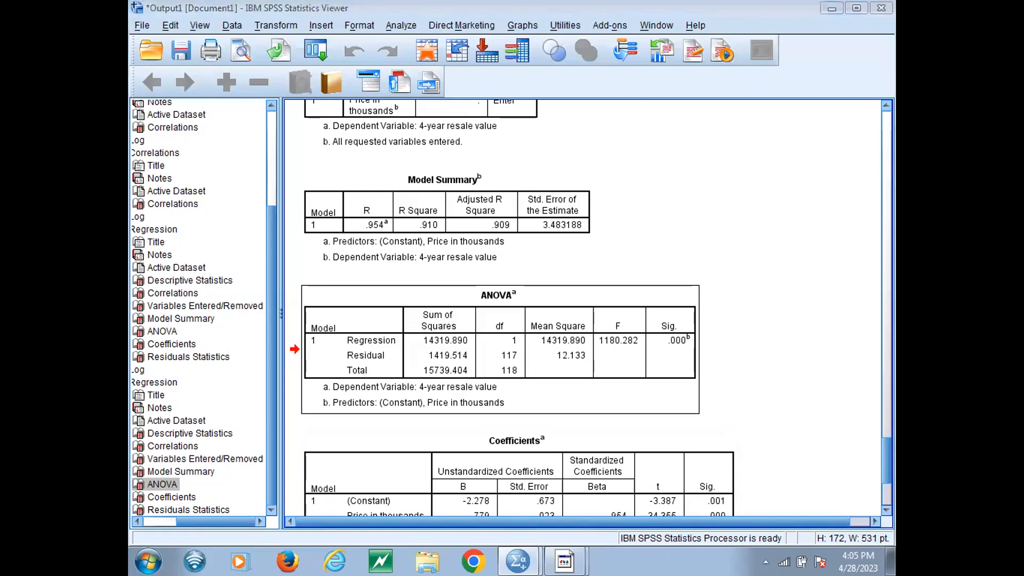
{"action": "left_click", "coordinate": [622, 171]}
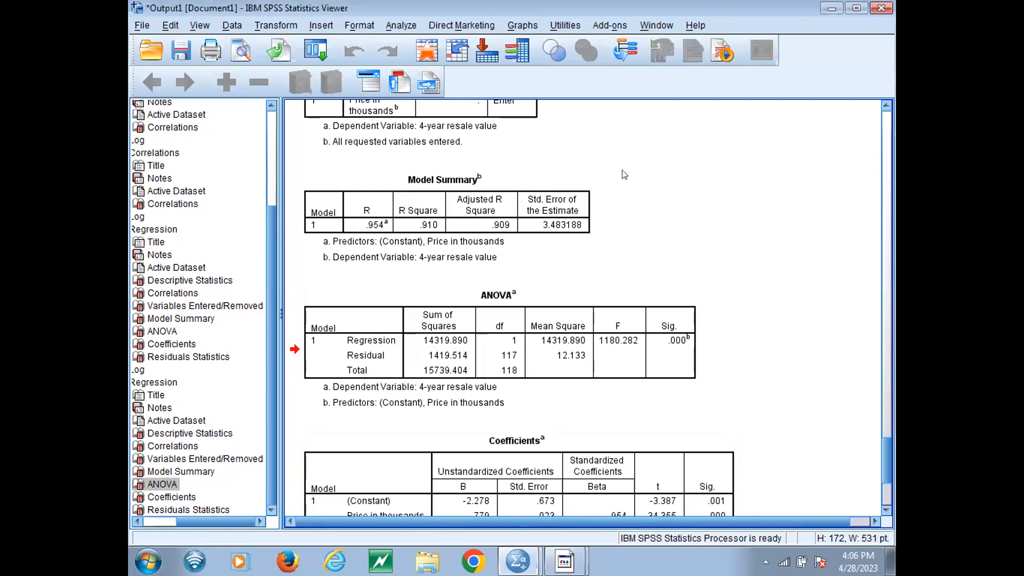
{"action": "left_click", "coordinate": [544, 306]}
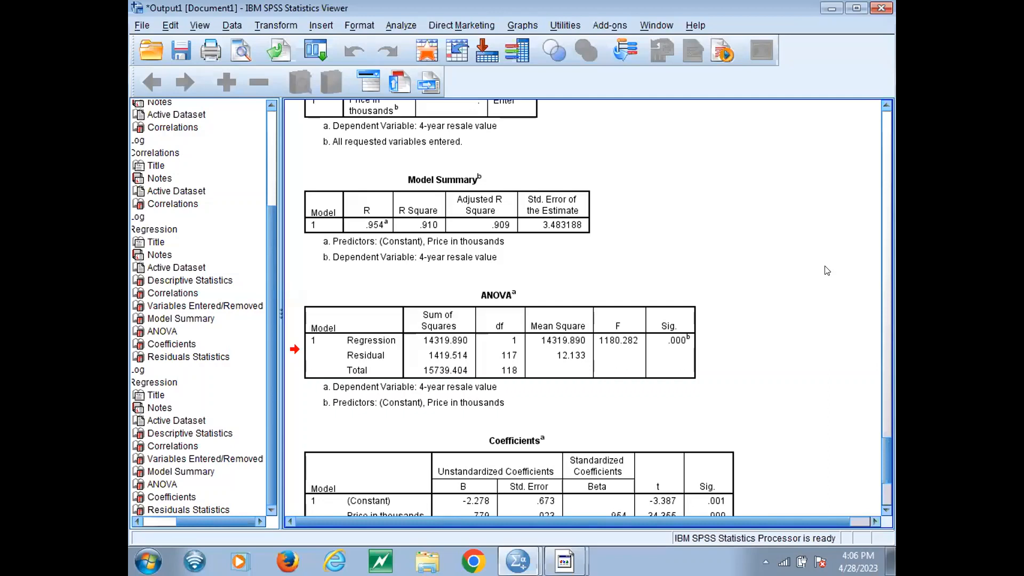
{"action": "left_click", "coordinate": [554, 292]}
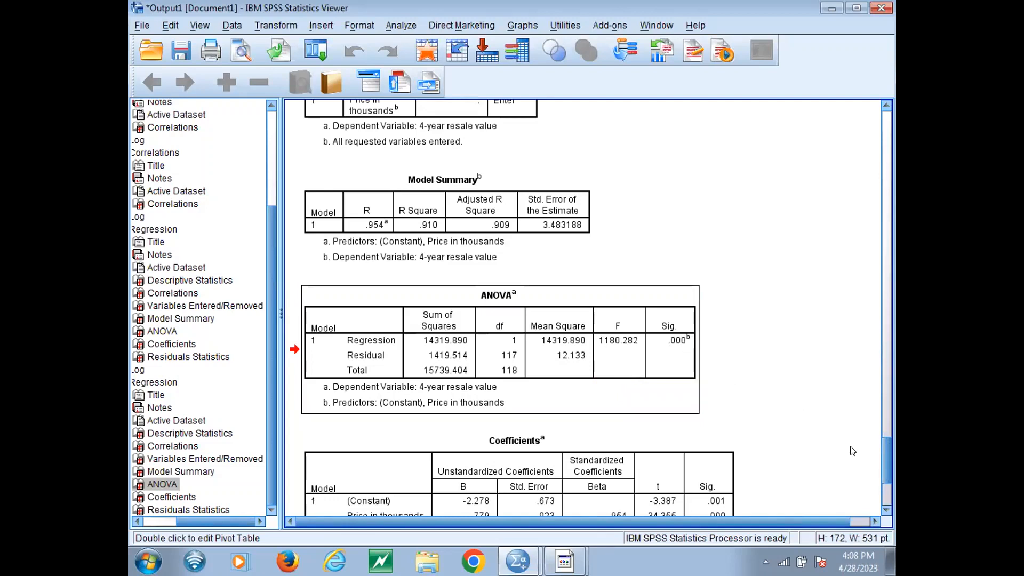
{"action": "left_click_drag", "start_coordinate": [884, 458], "coordinate": [887, 473]}
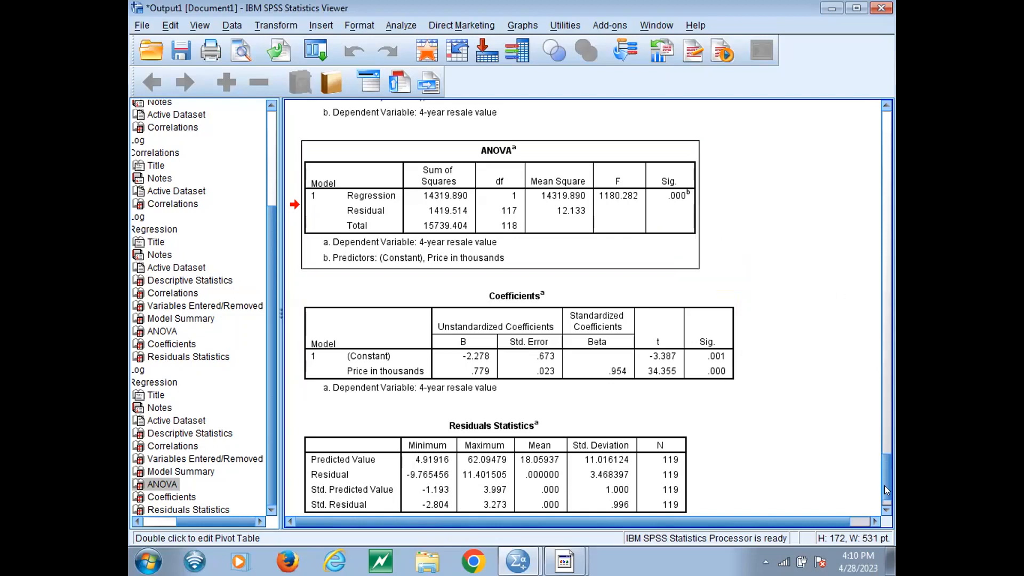
{"action": "scroll", "coordinate": [885, 486], "scroll_direction": "down", "scroll_amount": 2}
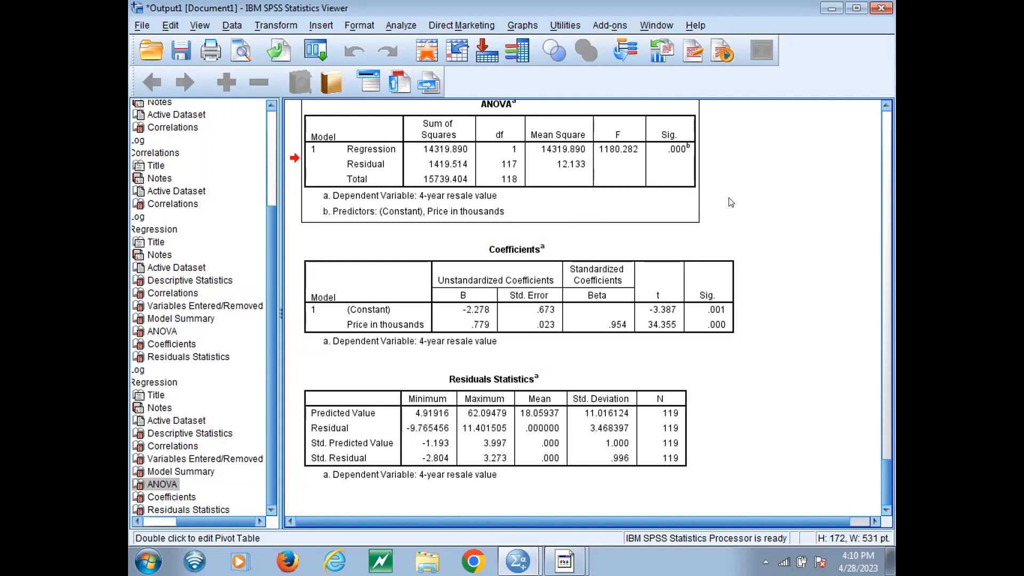
{"action": "left_click", "coordinate": [142, 25]}
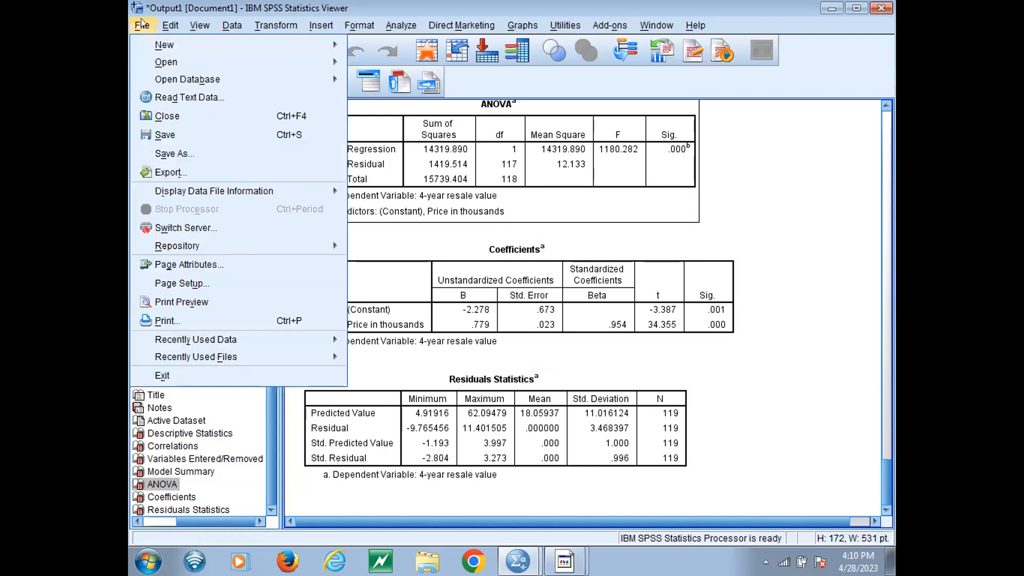
{"action": "key", "text": "Right"}
{"action": "key", "text": "Right"}
{"action": "key", "text": "Right"}
{"action": "key", "text": "Right"}
{"action": "key", "text": "Right"}
{"action": "key", "text": "Right"}
{"action": "key", "text": "Right"}
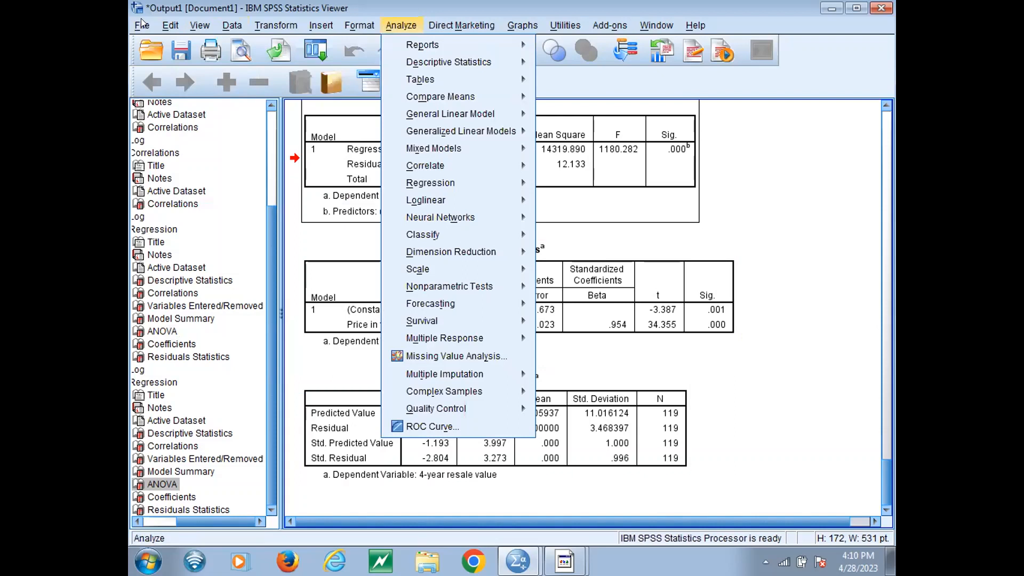
{"action": "key", "text": "Escape"}
{"action": "key", "text": "Escape"}
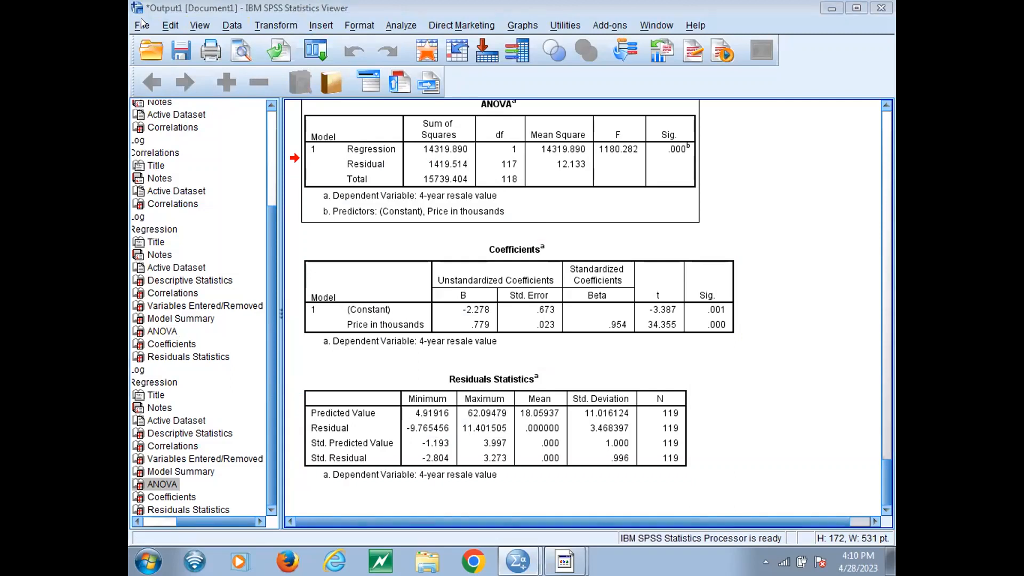
{"action": "left_click", "coordinate": [142, 25]}
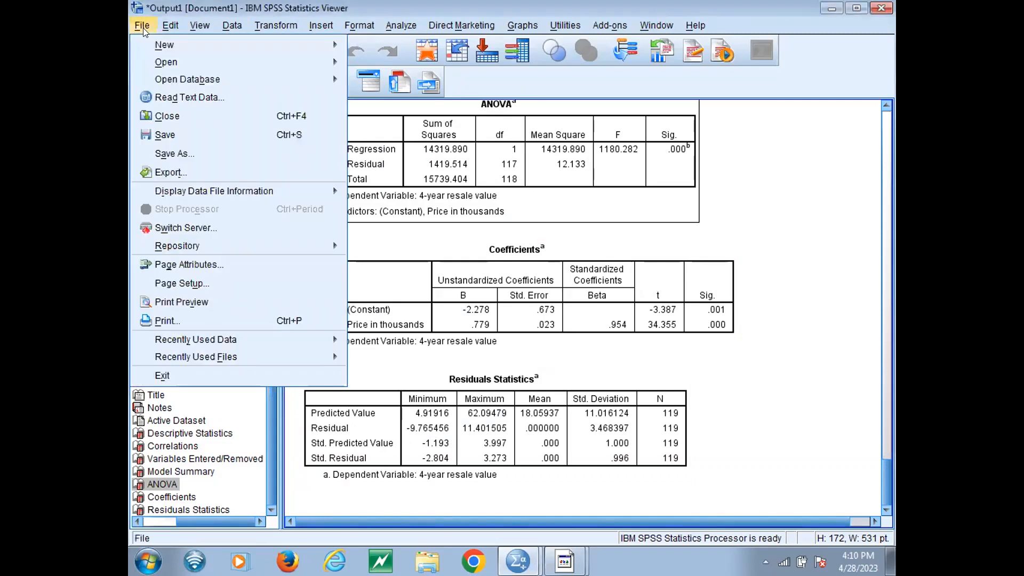
{"action": "key", "text": "Right"}
{"action": "key", "text": "Right"}
{"action": "key", "text": "Right"}
{"action": "key", "text": "Right"}
{"action": "key", "text": "Right"}
{"action": "key", "text": "Right"}
{"action": "key", "text": "Right"}
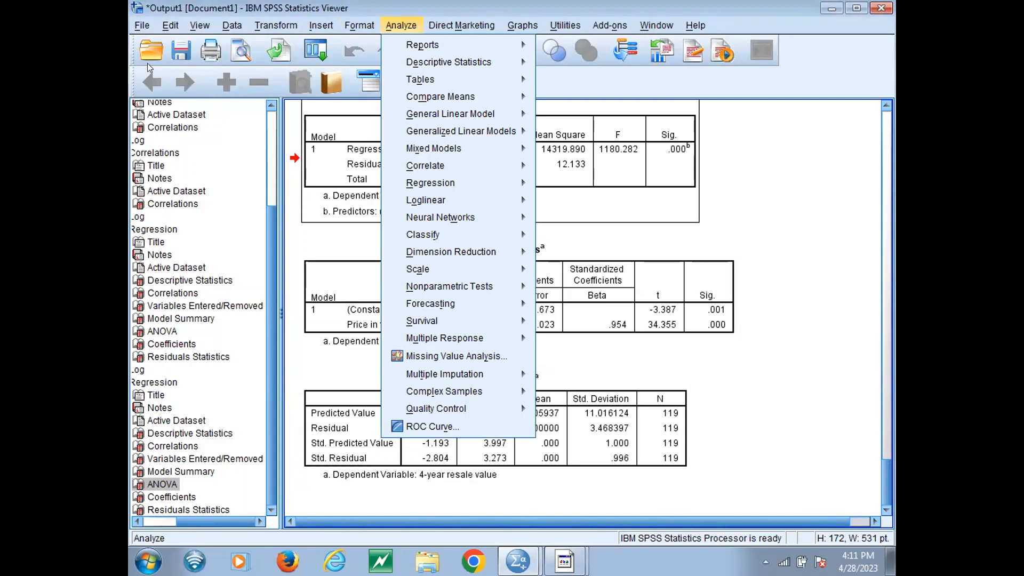
{"action": "mouse_move", "coordinate": [493, 191]}
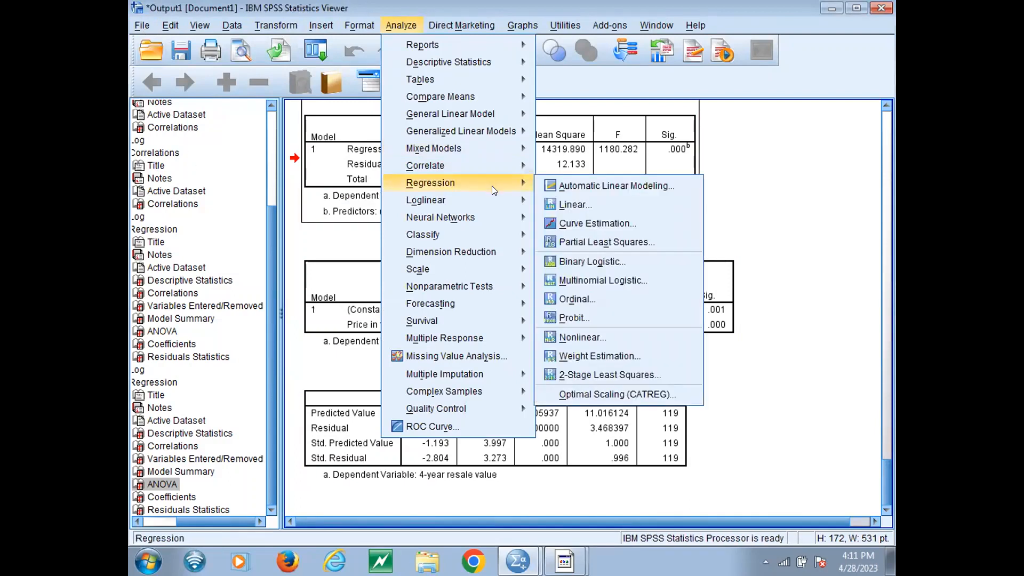
{"action": "left_click", "coordinate": [575, 206]}
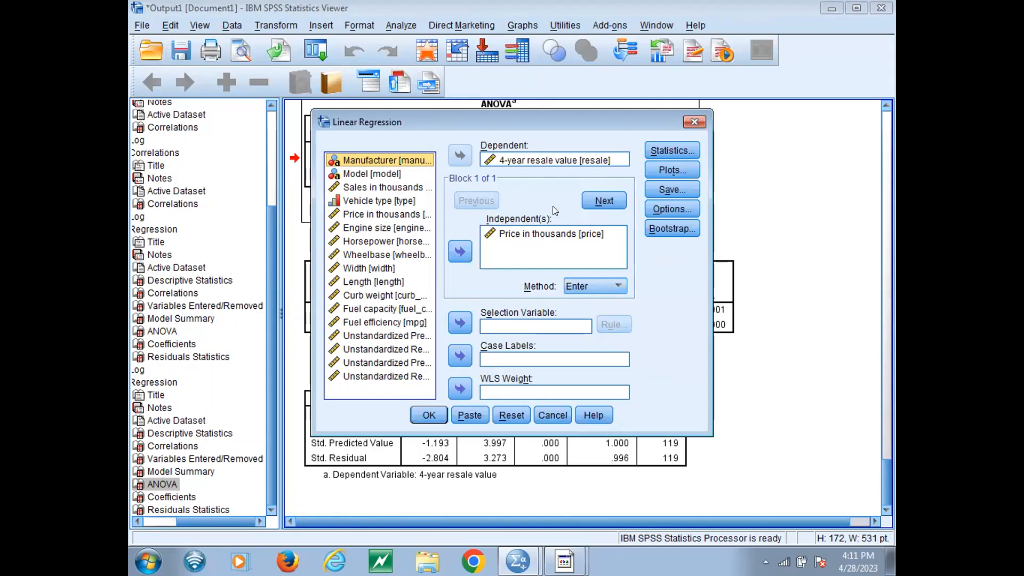
{"action": "left_click", "coordinate": [372, 228]}
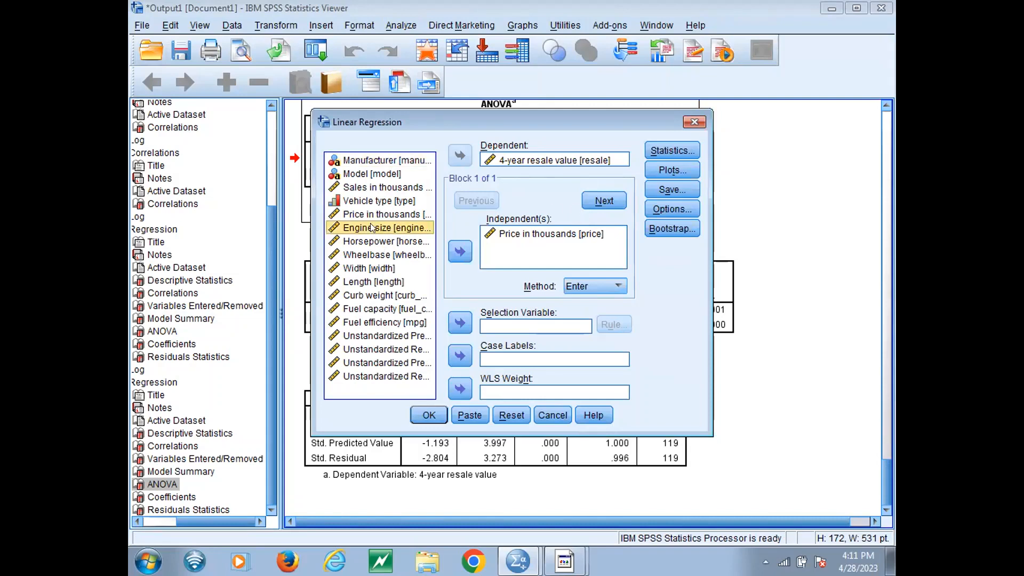
{"action": "key", "text": "shift+Down"}
{"action": "key", "text": "shift+Down"}
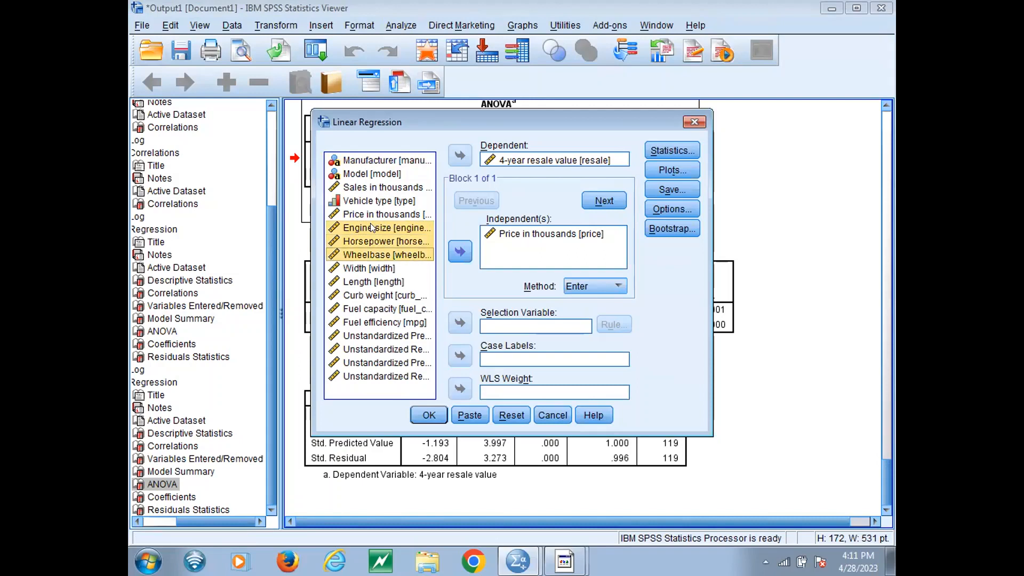
{"action": "key", "text": "shift+Down"}
{"action": "key", "text": "shift+Down"}
{"action": "key", "text": "shift+Down"}
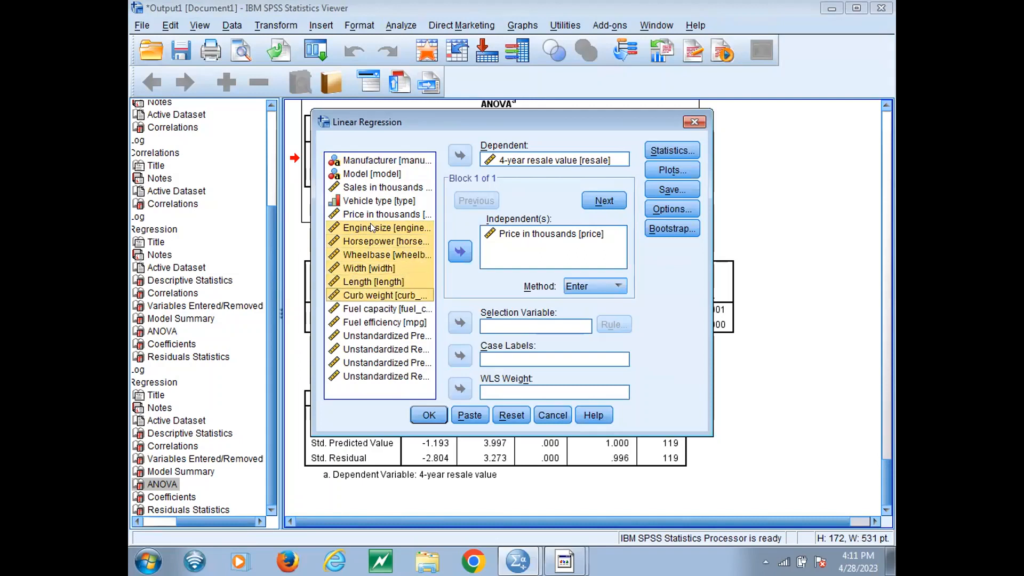
{"action": "key", "text": "shift+Down"}
{"action": "key", "text": "shift+Down"}
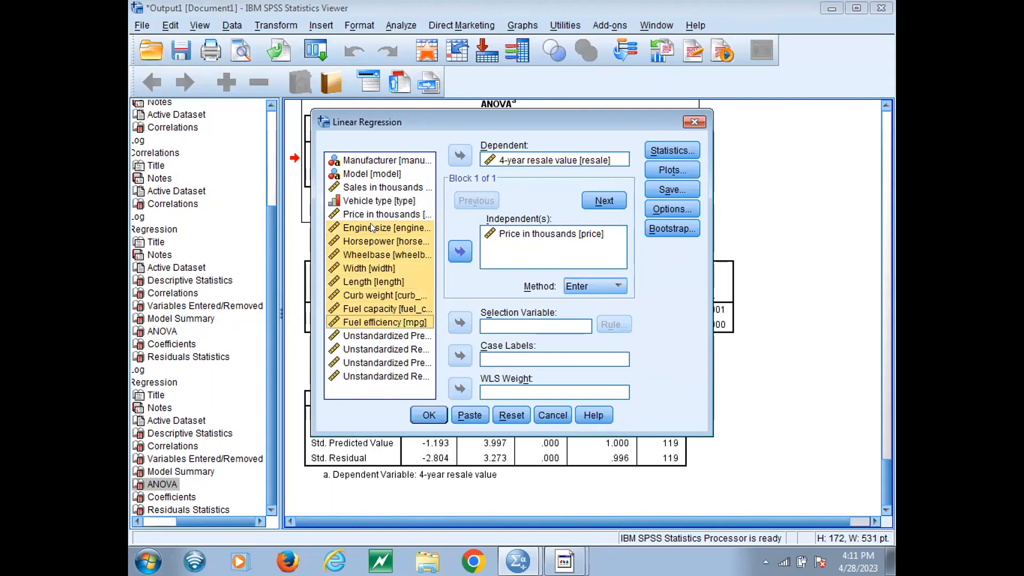
{"action": "left_click", "coordinate": [465, 248]}
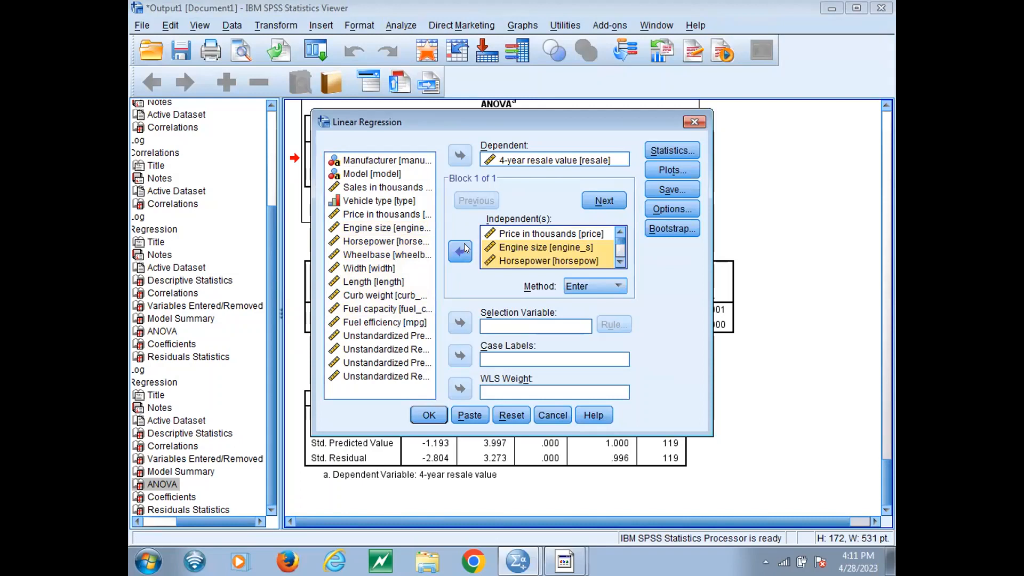
{"action": "left_click", "coordinate": [554, 413]}
- Switch to the variable definitions of car_sales_unprepared.sav and delete the saved predicted-value and residual variables below mpg
{"action": "mouse_move", "coordinate": [517, 560]}
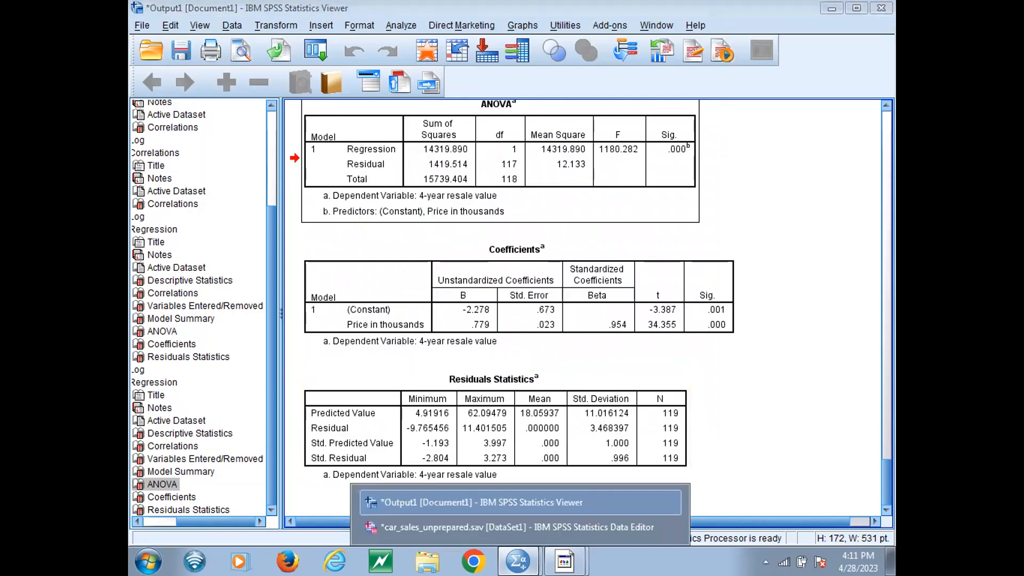
{"action": "left_click", "coordinate": [495, 528]}
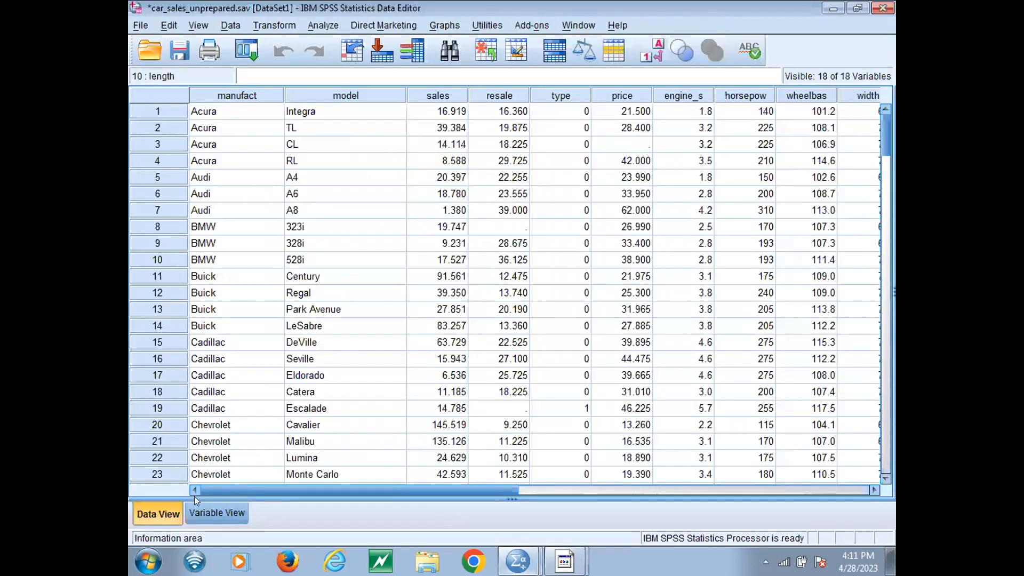
{"action": "left_click", "coordinate": [204, 509]}
{"action": "left_click_drag", "start_coordinate": [164, 366], "coordinate": [158, 318]}
{"action": "right_click", "coordinate": [158, 318]}
{"action": "left_click", "coordinate": [202, 374]}
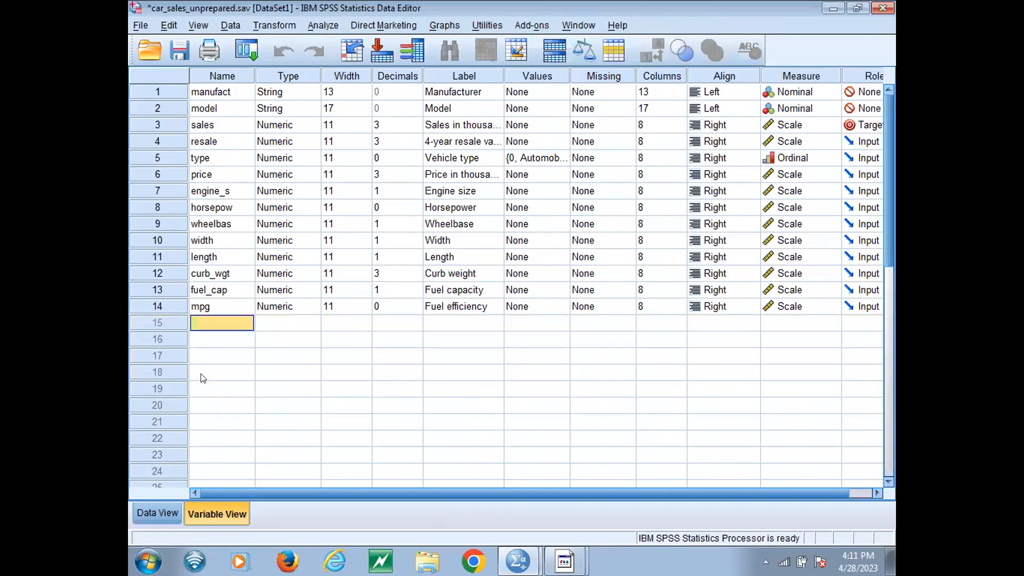
{"action": "left_click", "coordinate": [525, 560]}
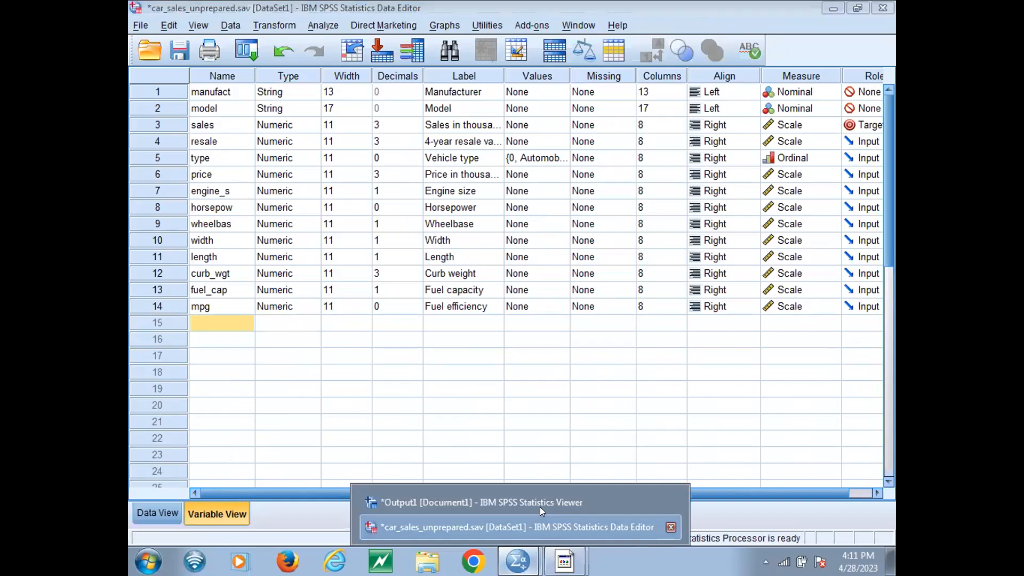
{"action": "left_click", "coordinate": [517, 527]}
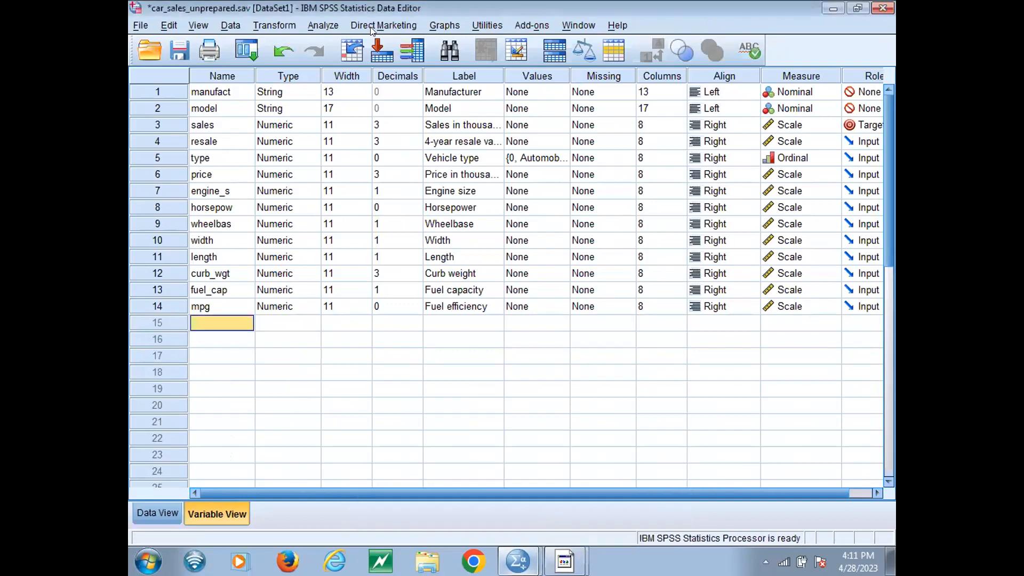
- Set up a linear regression of 4-year resale value, adding all variables from Engine size through Fuel efficiency as independents alongside price
{"action": "left_click", "coordinate": [334, 23]}
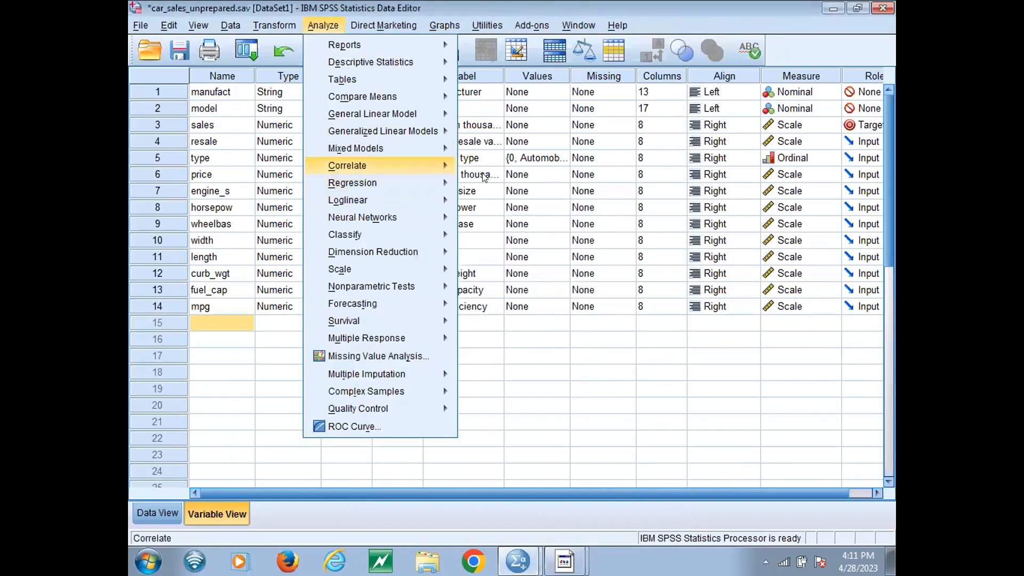
{"action": "mouse_move", "coordinate": [352, 182]}
{"action": "left_click", "coordinate": [470, 201]}
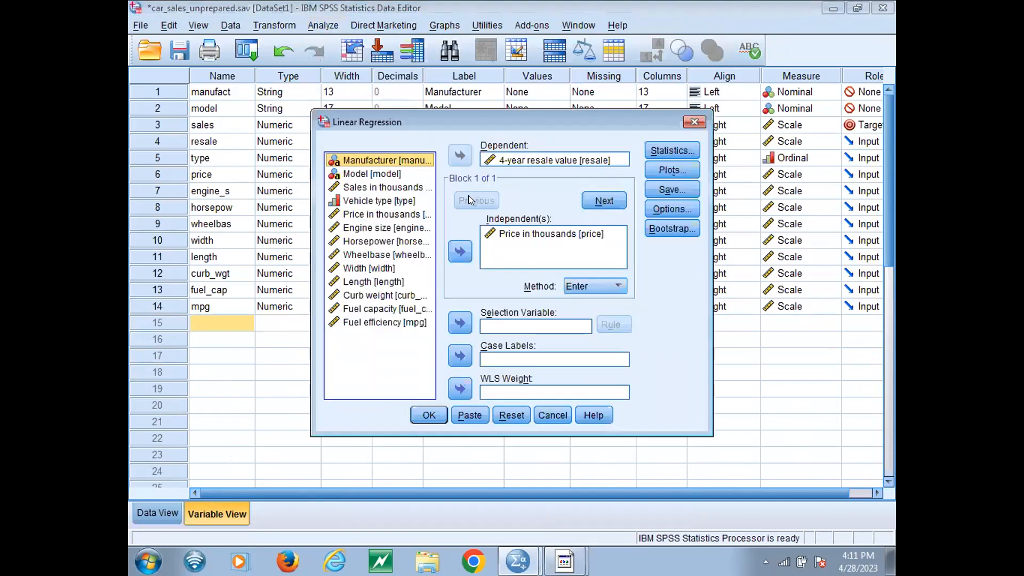
{"action": "left_click", "coordinate": [387, 214]}
{"action": "left_click", "coordinate": [387, 228]}
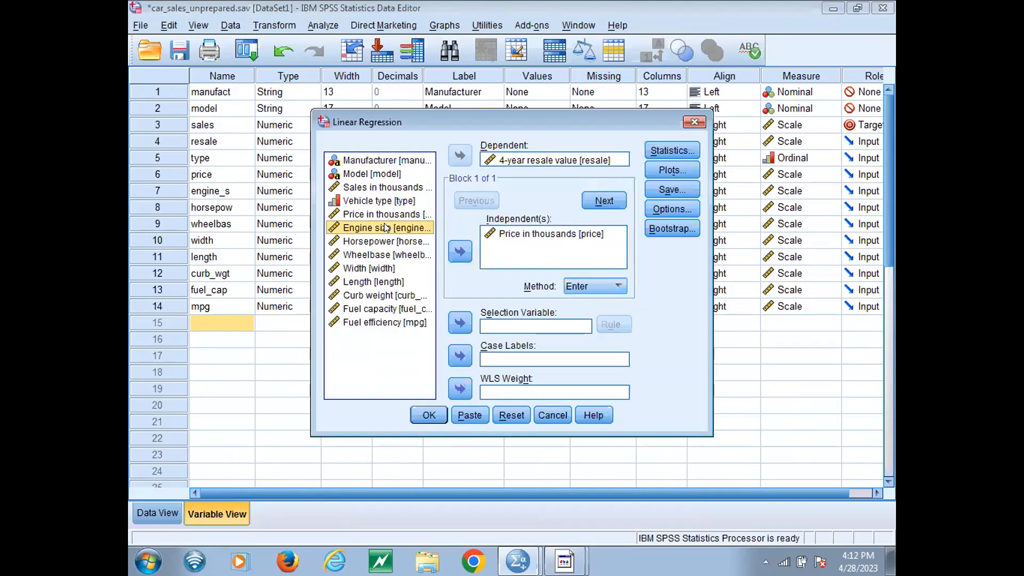
{"action": "key", "text": "shift+Down"}
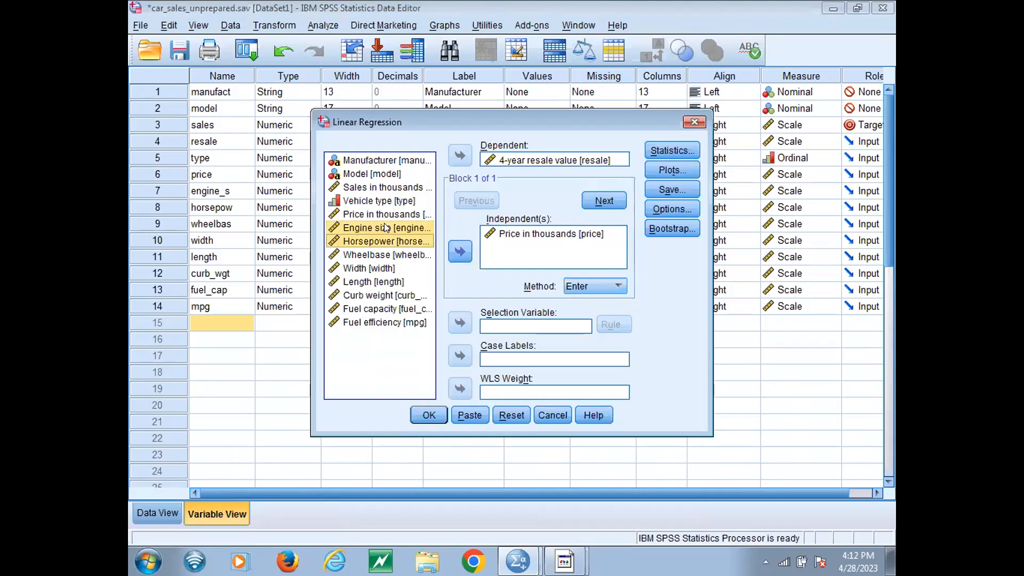
{"action": "key", "text": "shift+Down"}
{"action": "key", "text": "shift+Down"}
{"action": "key", "text": "shift+Down"}
{"action": "key", "text": "shift+Down"}
{"action": "key", "text": "shift+Down"}
{"action": "key", "text": "shift+Down"}
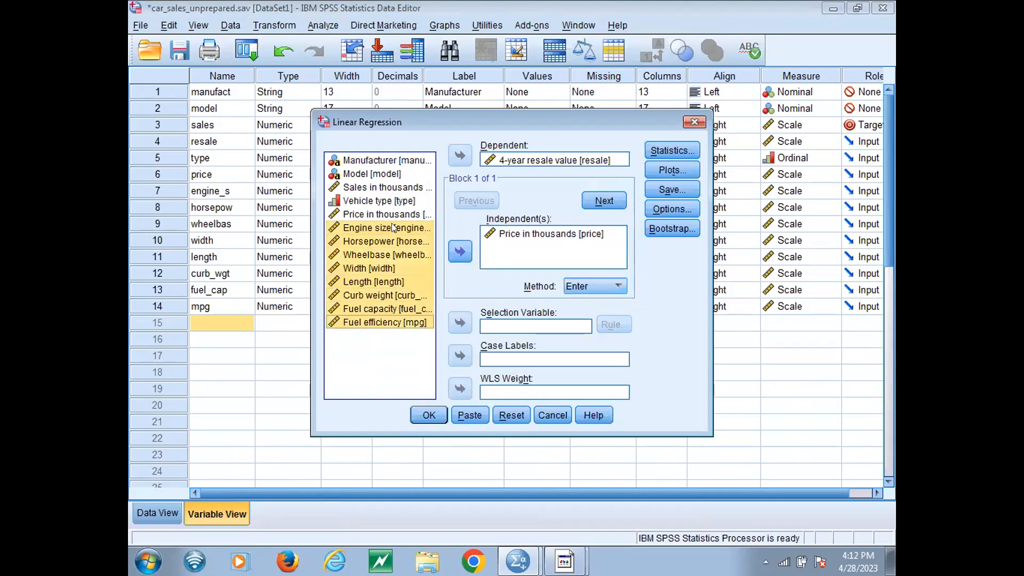
{"action": "left_click", "coordinate": [457, 252]}
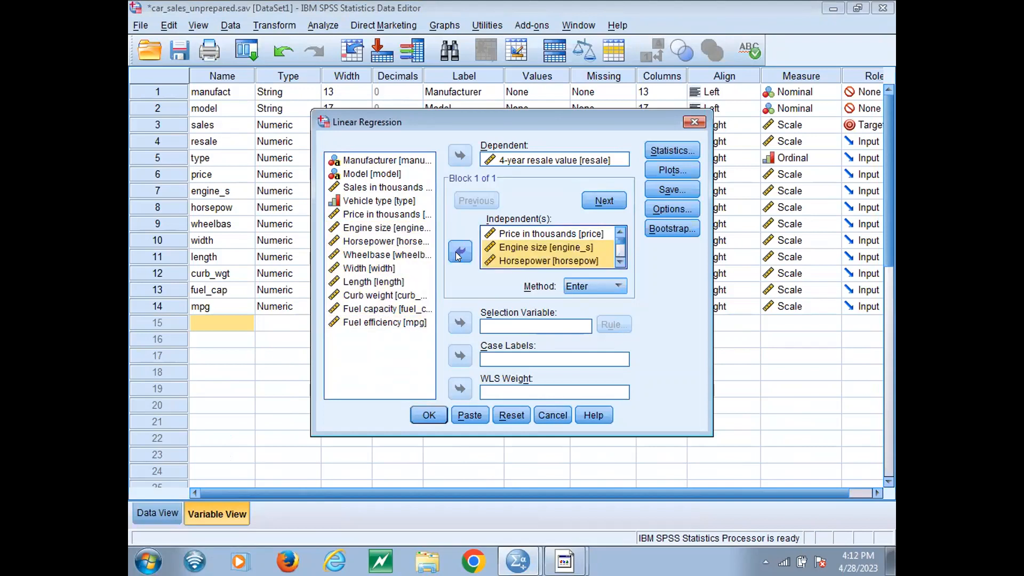
- Review the regression's statistics and save options, keeping unstandardized predicted values and residuals, and run the multiple regression
{"action": "left_click", "coordinate": [661, 152]}
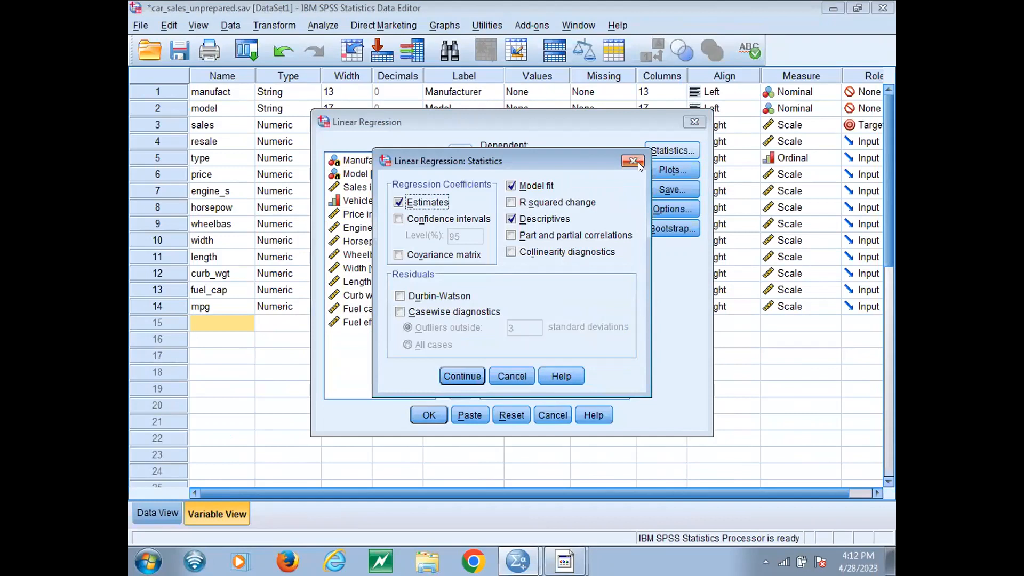
{"action": "left_click", "coordinate": [635, 161]}
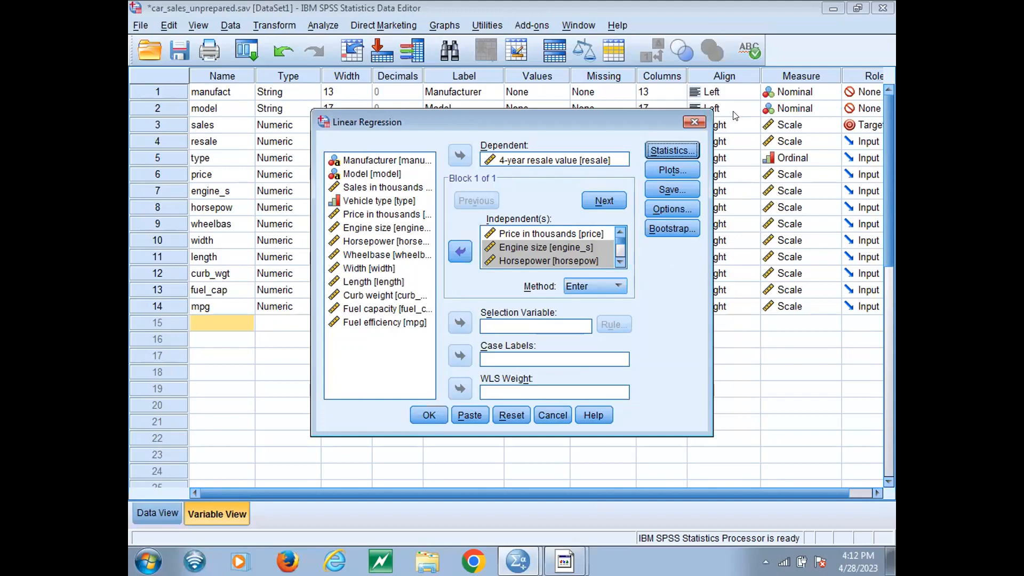
{"action": "left_click", "coordinate": [673, 151]}
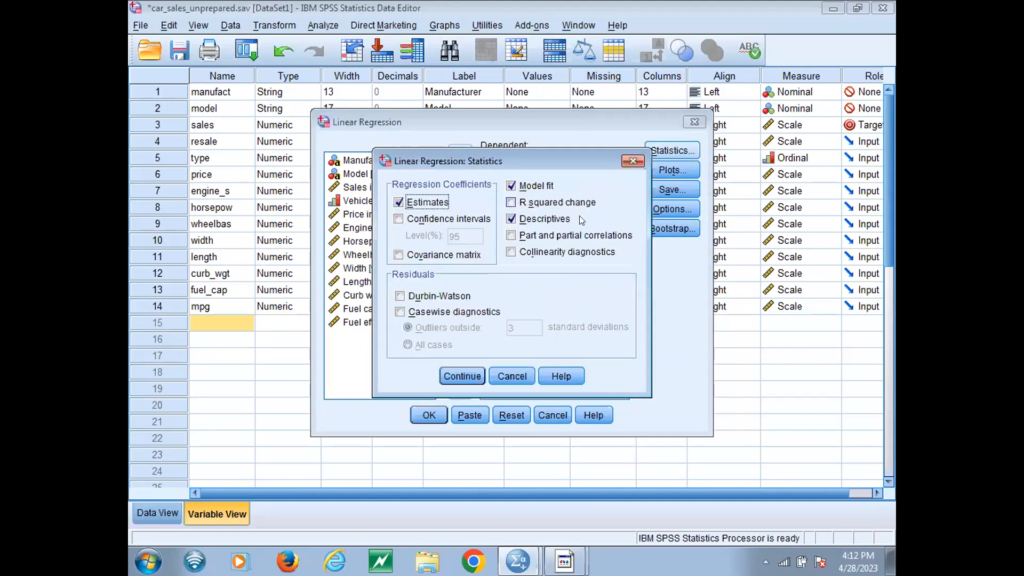
{"action": "left_click", "coordinate": [633, 161]}
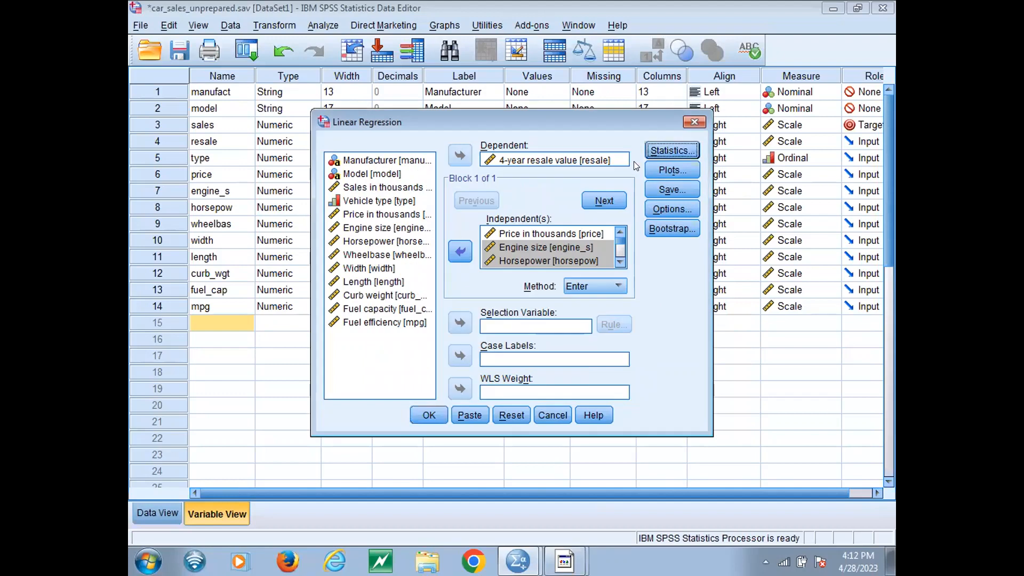
{"action": "left_click", "coordinate": [652, 190]}
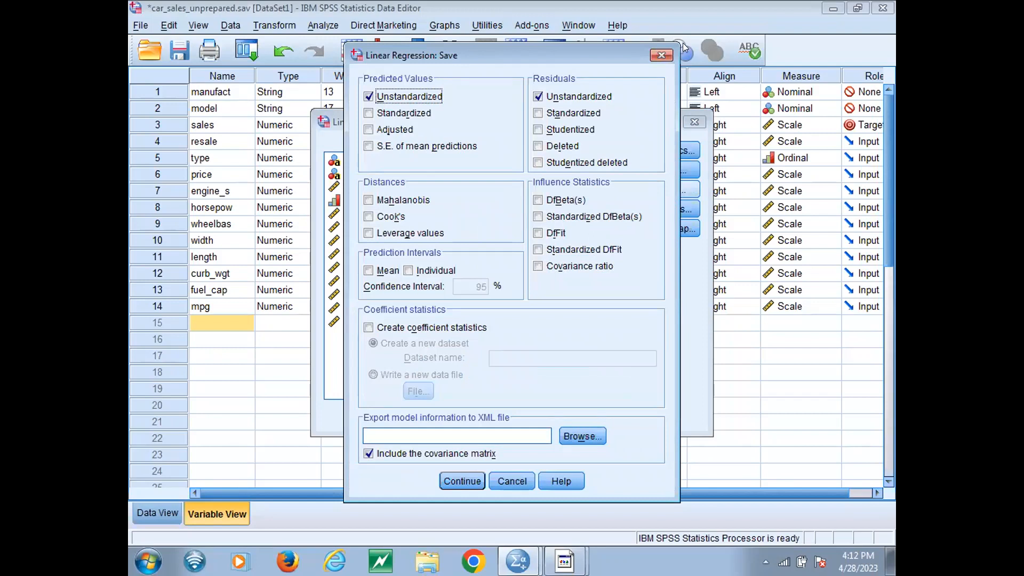
{"action": "left_click", "coordinate": [661, 55]}
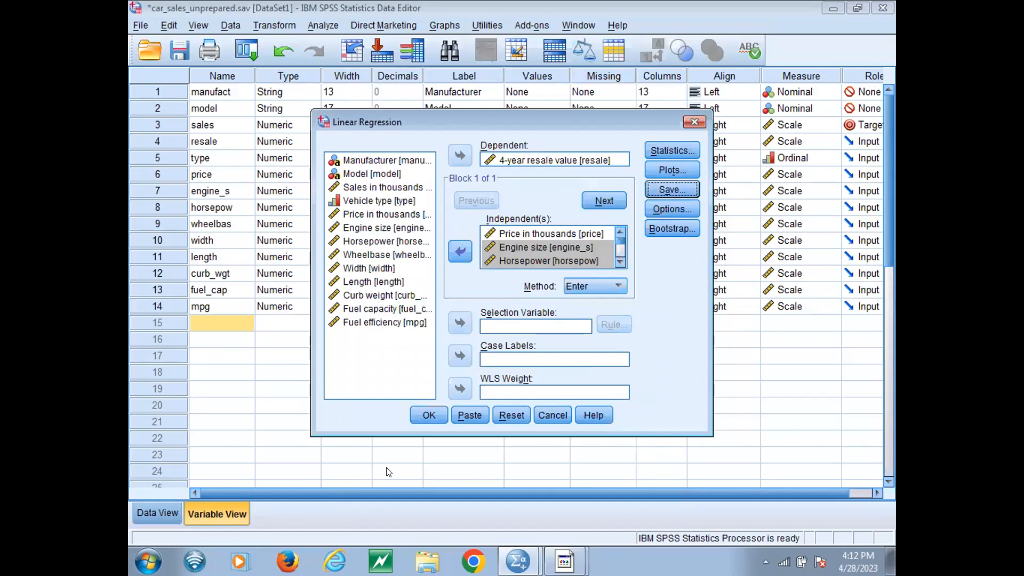
{"action": "left_click", "coordinate": [427, 415]}
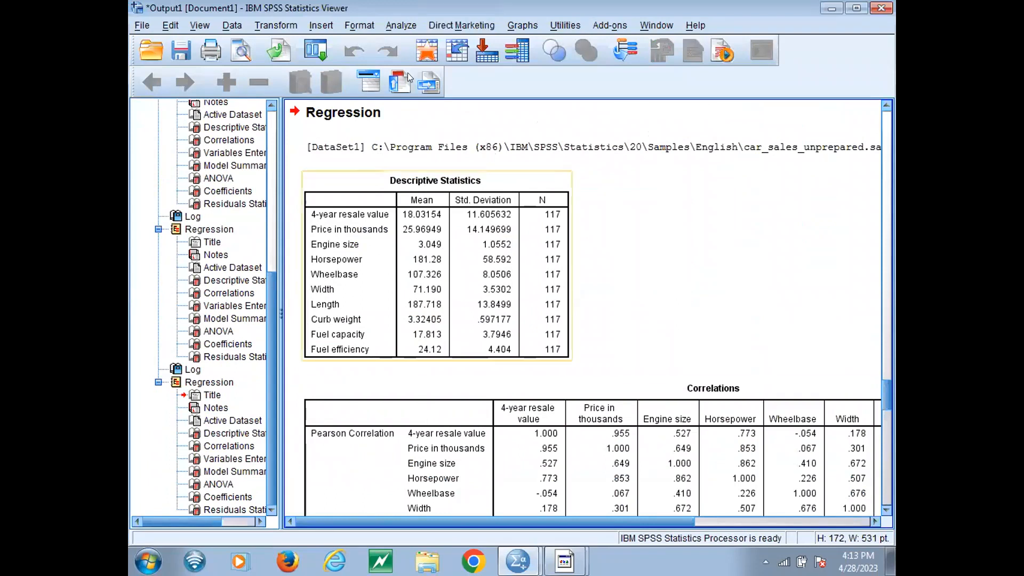
- Reopen the linear regression setup and run it again with the same dependent variable and predictors
{"action": "left_click", "coordinate": [399, 25]}
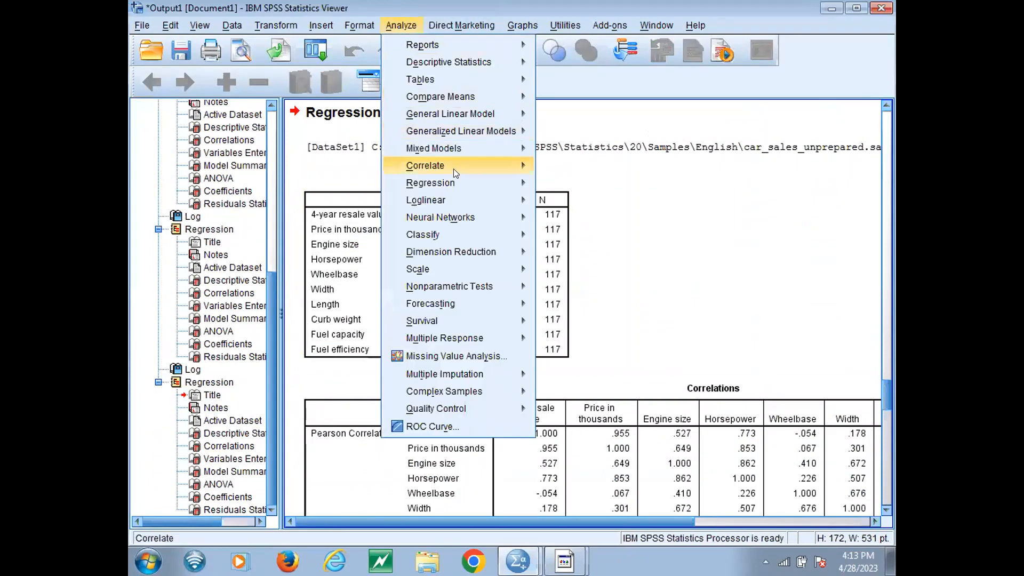
{"action": "mouse_move", "coordinate": [453, 175]}
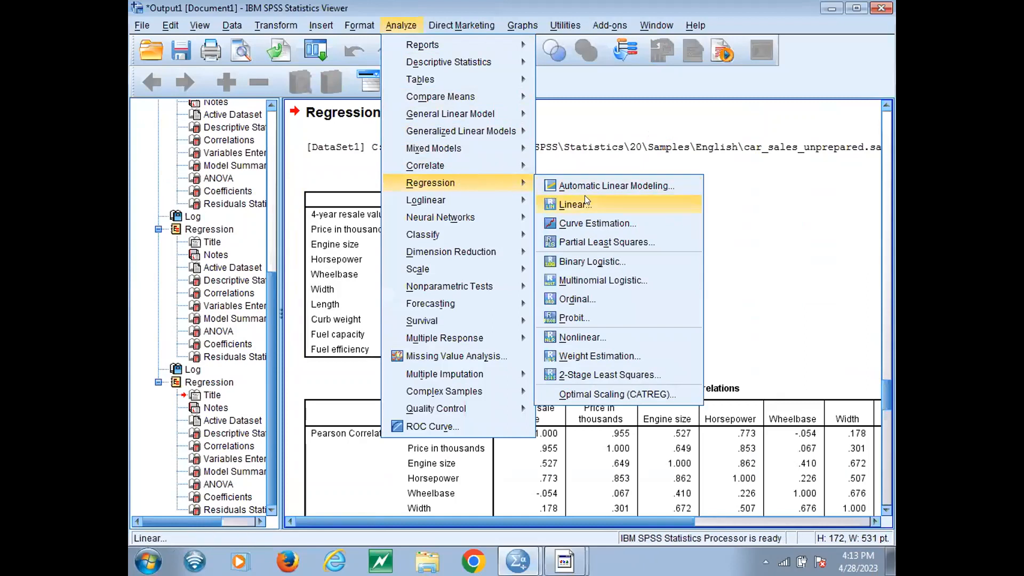
{"action": "left_click", "coordinate": [576, 205]}
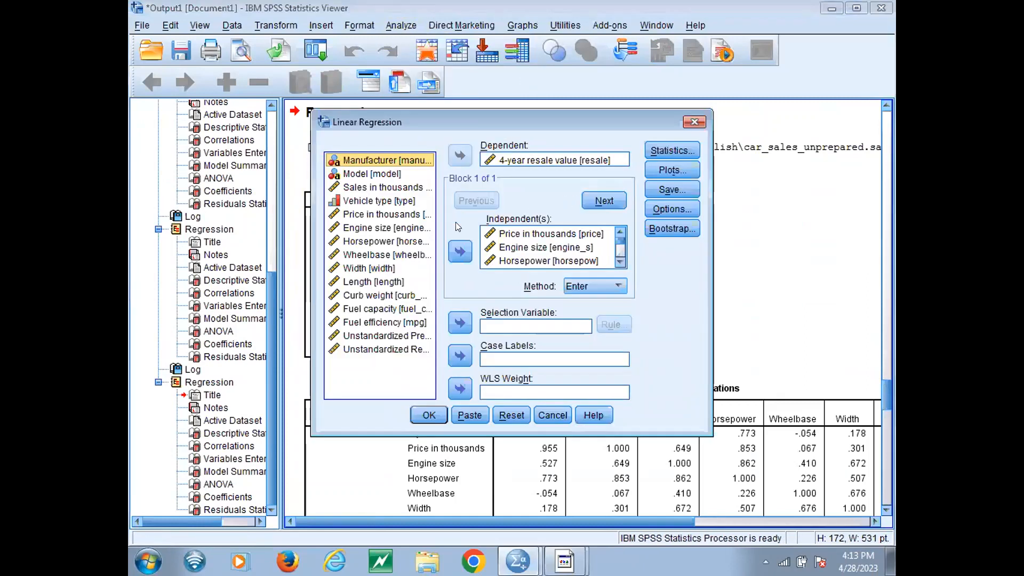
{"action": "left_click", "coordinate": [378, 228]}
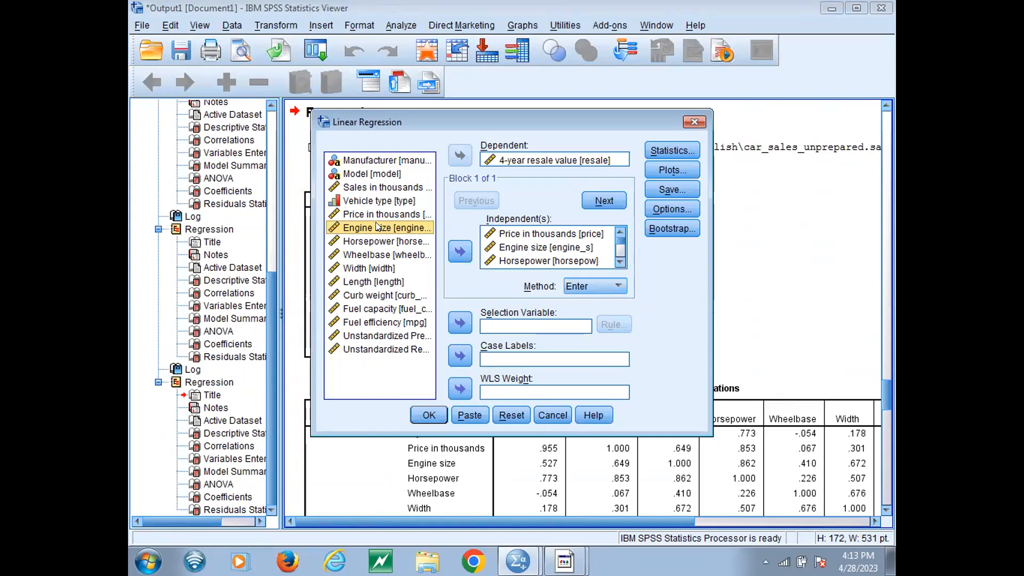
{"action": "left_click", "coordinate": [430, 414]}
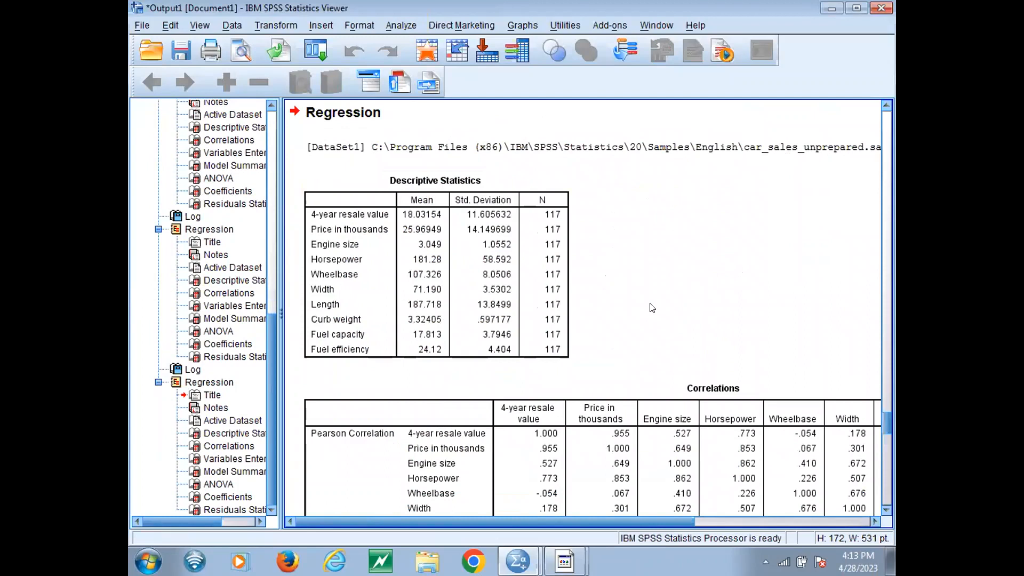
- Examine the Descriptive Statistics table and the Correlations matrix across all predictors in the multiple regression output
{"action": "left_click", "coordinate": [481, 296]}
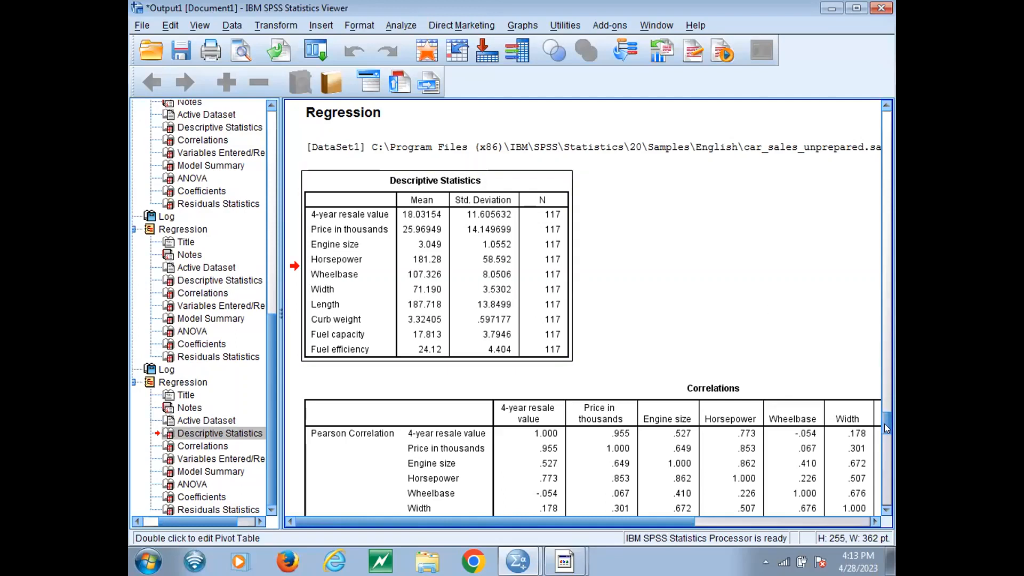
{"action": "left_click_drag", "start_coordinate": [885, 424], "coordinate": [887, 435]}
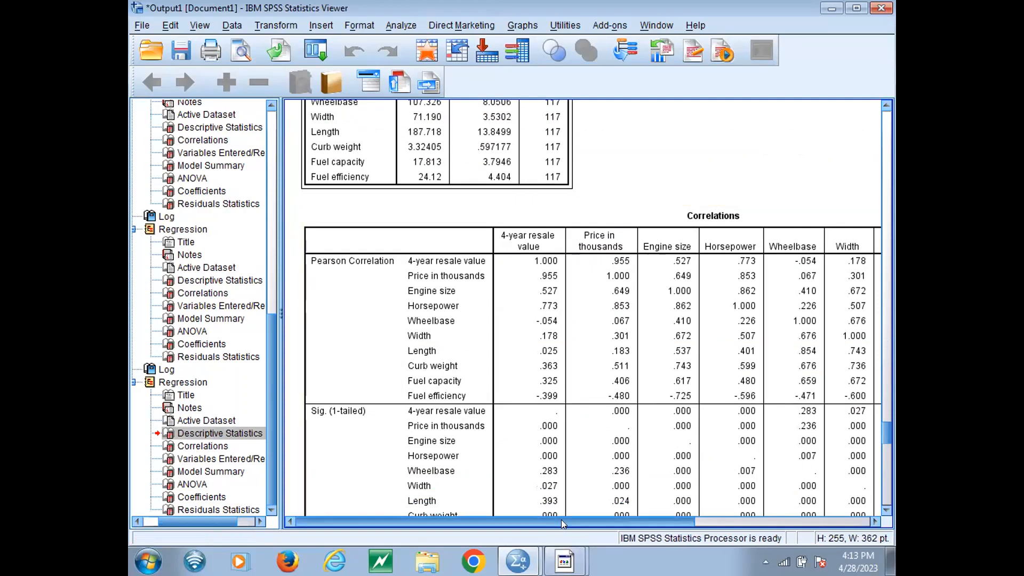
{"action": "left_click_drag", "start_coordinate": [561, 518], "coordinate": [634, 523]}
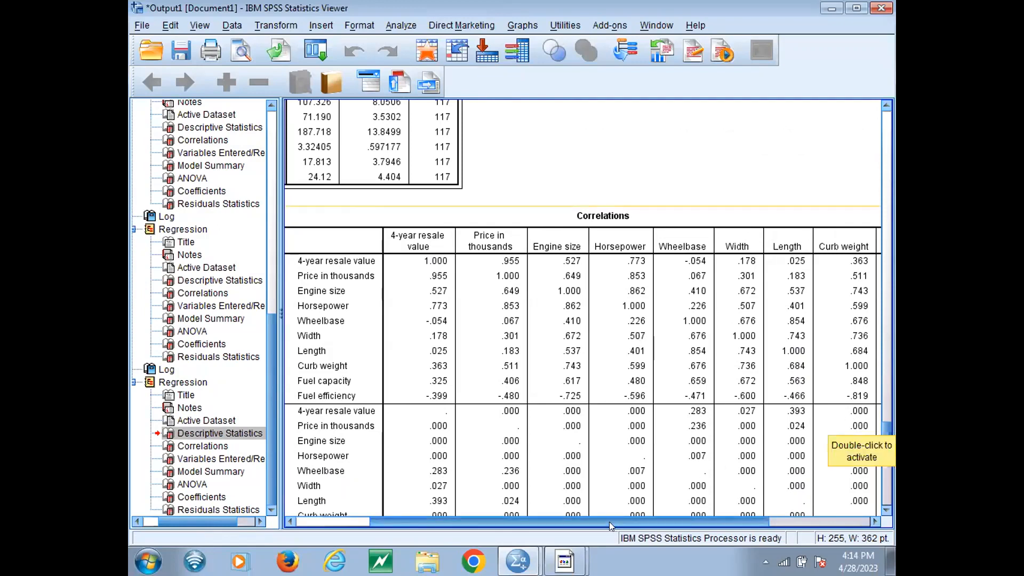
- Examine the rest of the Correlations matrix and the Variables Entered/Removed table of the multiple regression output
{"action": "left_click_drag", "start_coordinate": [610, 521], "coordinate": [577, 531]}
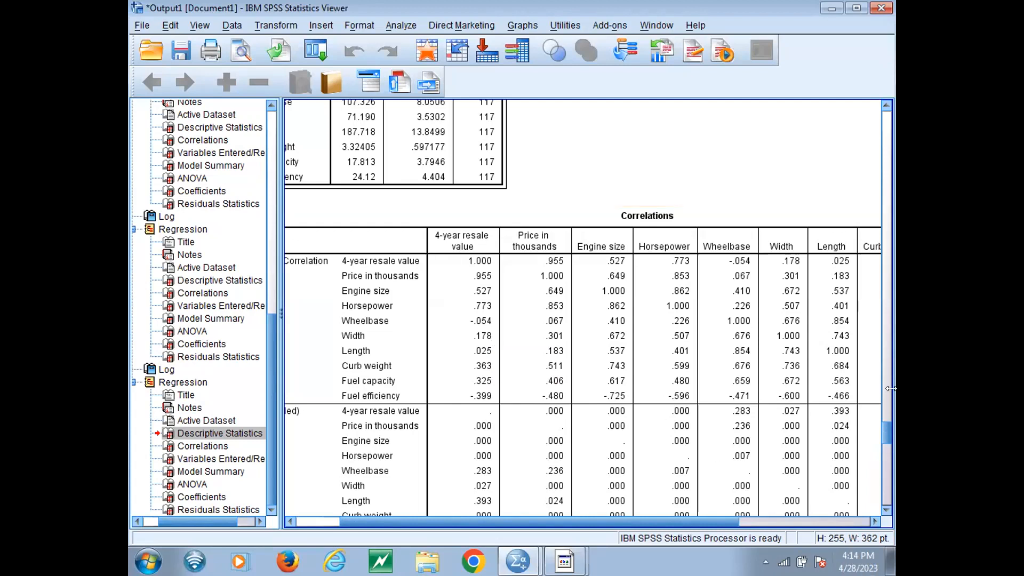
{"action": "mouse_move", "coordinate": [885, 434]}
{"action": "left_mouse_down"}
{"action": "mouse_move", "coordinate": [887, 460]}
{"action": "mouse_move", "coordinate": [888, 447]}
{"action": "left_mouse_up"}
{"action": "left_click_drag", "start_coordinate": [887, 445], "coordinate": [888, 451]}
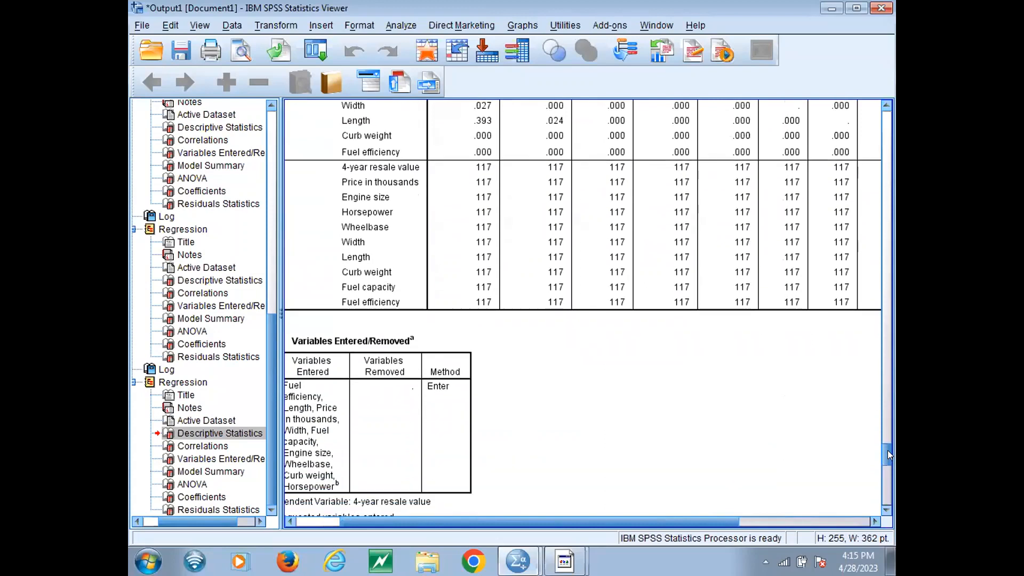
{"action": "left_click_drag", "start_coordinate": [668, 520], "coordinate": [573, 520]}
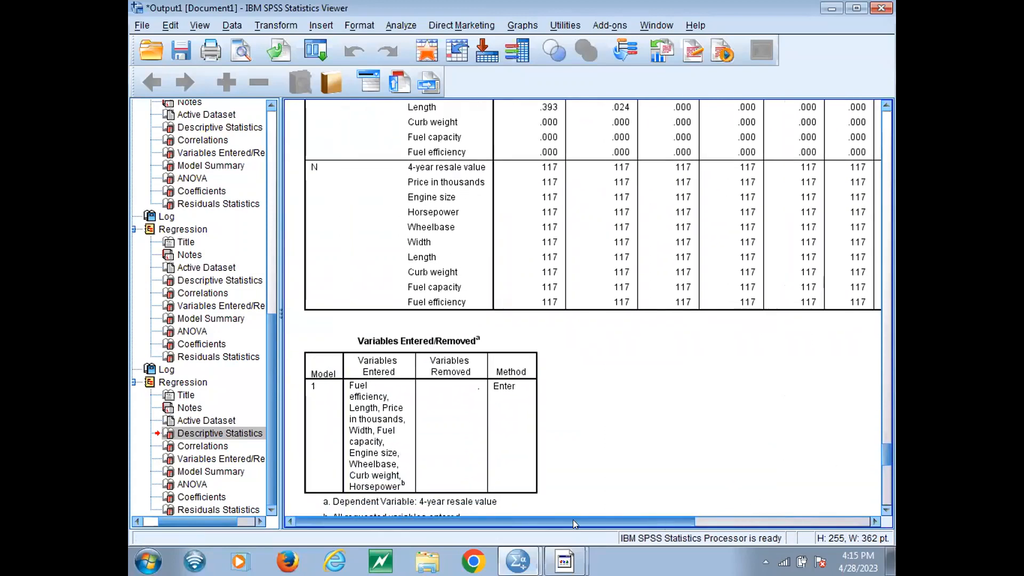
{"action": "left_click", "coordinate": [431, 381]}
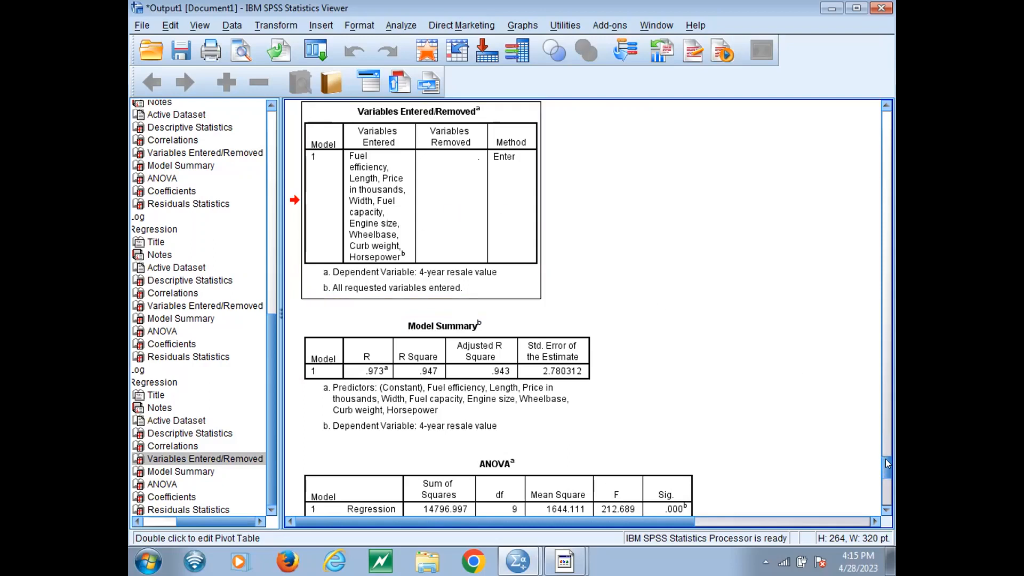
{"action": "scroll", "coordinate": [887, 459], "scroll_direction": "up", "scroll_amount": 1}
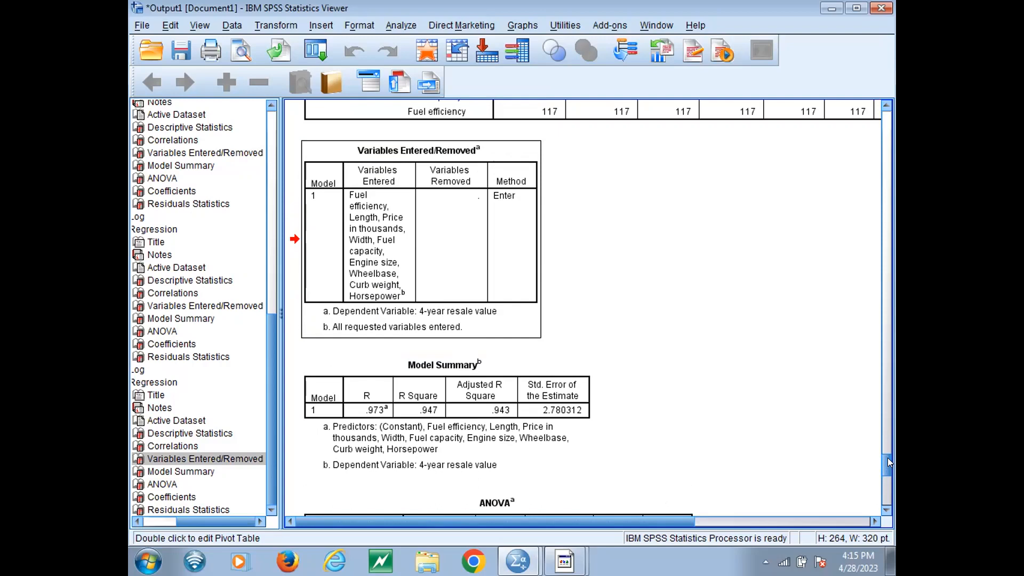
{"action": "scroll", "coordinate": [887, 459], "scroll_direction": "down", "scroll_amount": 1}
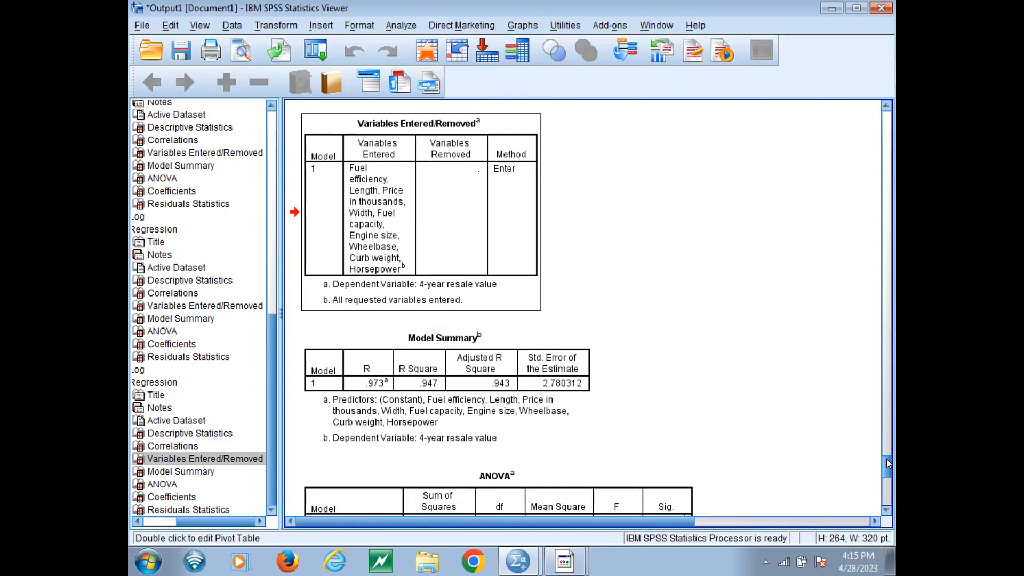
- Review the Descriptive Statistics table again, along with the Pearson correlation, significance and N sections of the Correlations matrix
{"action": "left_click_drag", "start_coordinate": [887, 459], "coordinate": [884, 412]}
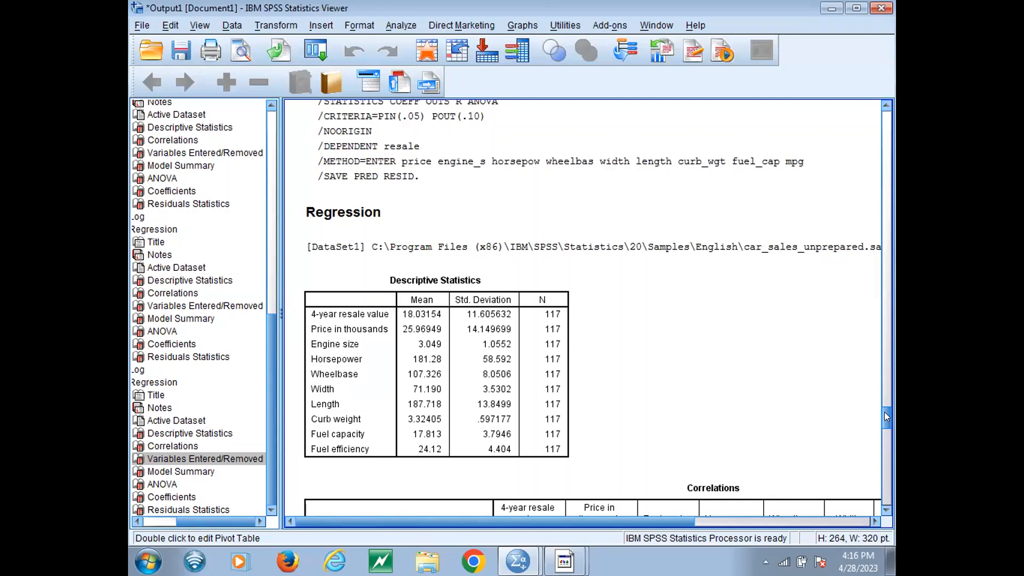
{"action": "left_click_drag", "start_coordinate": [884, 412], "coordinate": [885, 412]}
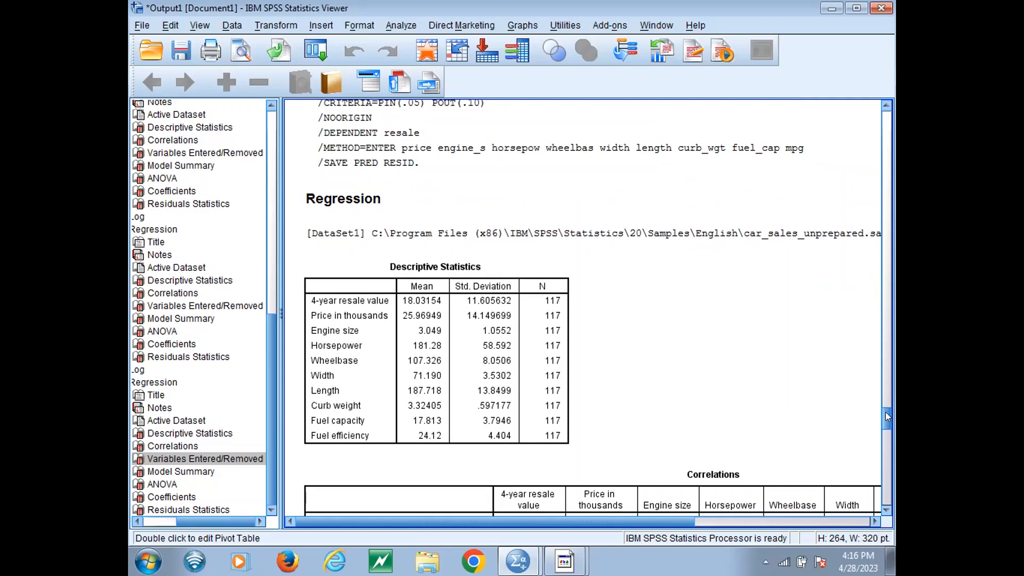
{"action": "left_click_drag", "start_coordinate": [885, 412], "coordinate": [886, 419]}
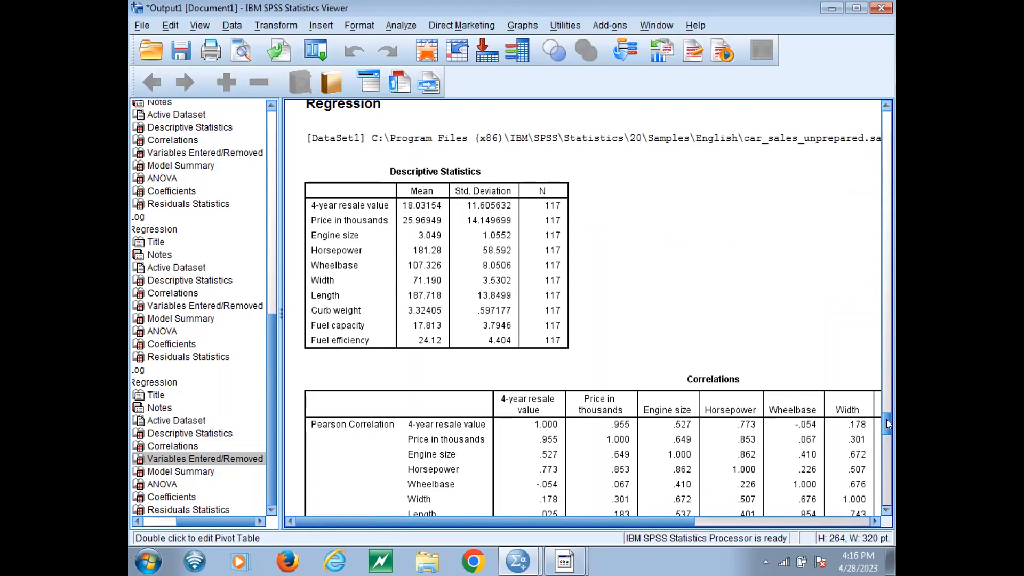
{"action": "left_click_drag", "start_coordinate": [887, 419], "coordinate": [887, 423]}
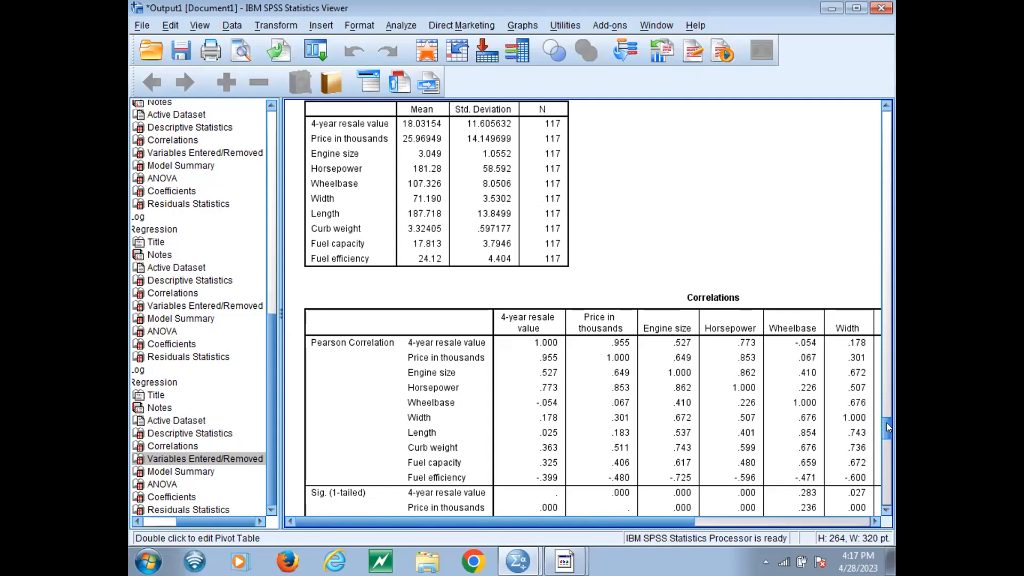
{"action": "left_click_drag", "start_coordinate": [886, 422], "coordinate": [886, 425]}
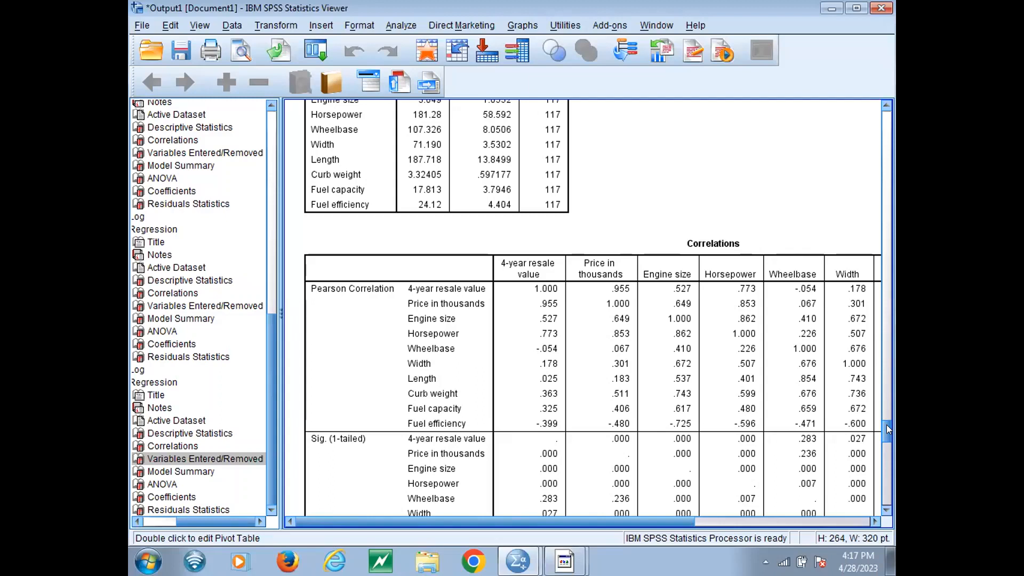
{"action": "left_click_drag", "start_coordinate": [886, 425], "coordinate": [890, 452]}
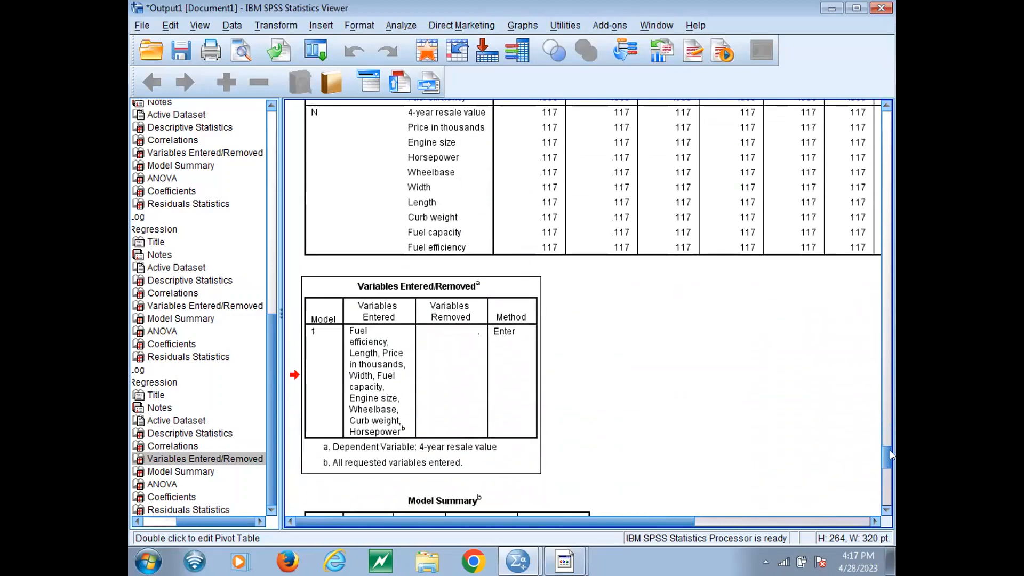
{"action": "mouse_move", "coordinate": [885, 455]}
{"action": "left_mouse_down"}
{"action": "mouse_move", "coordinate": [887, 435]}
{"action": "mouse_move", "coordinate": [886, 446]}
{"action": "left_mouse_up"}
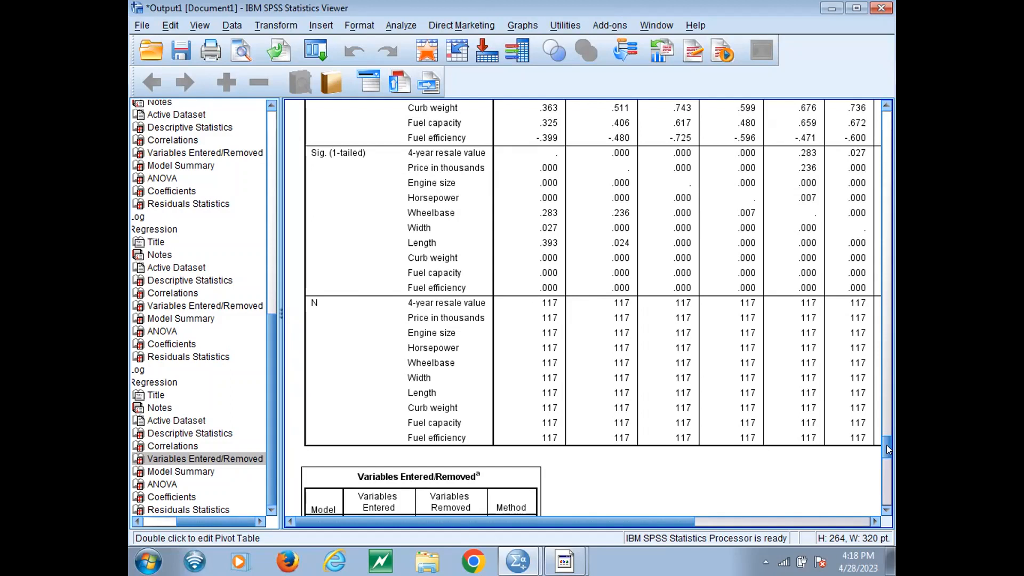
- Examine the multiple regression's Model Summary and ANOVA tables for model fit and overall significance
{"action": "left_click_drag", "start_coordinate": [886, 445], "coordinate": [891, 457]}
{"action": "scroll", "coordinate": [890, 464], "scroll_direction": "down", "scroll_amount": 3}
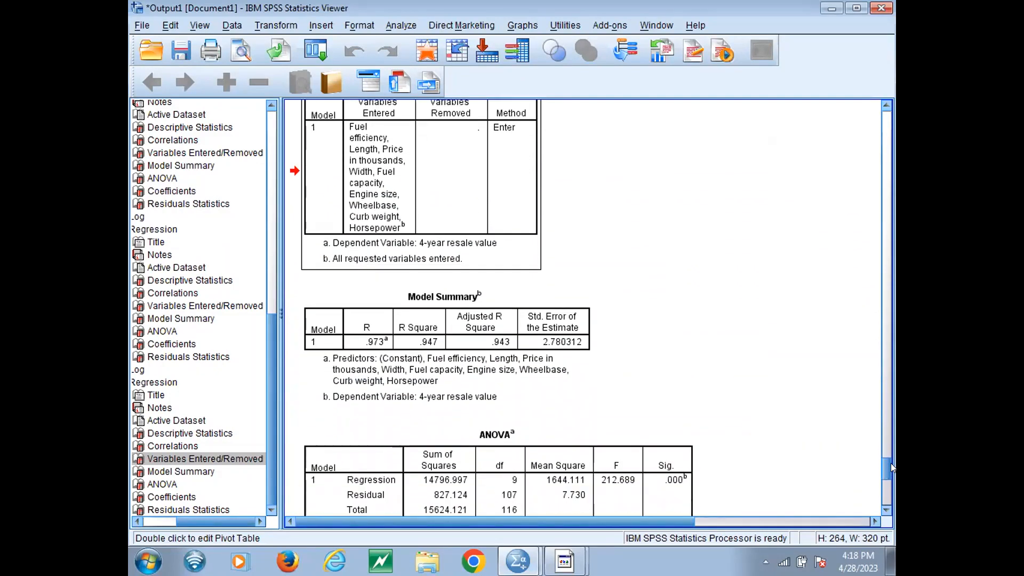
{"action": "left_click", "coordinate": [518, 344]}
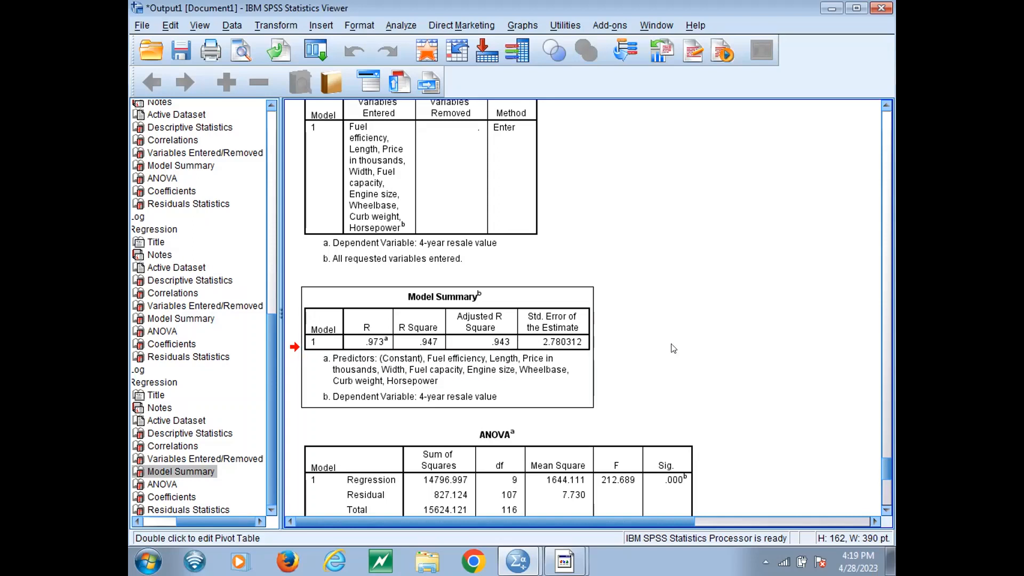
{"action": "left_click_drag", "start_coordinate": [888, 473], "coordinate": [888, 479]}
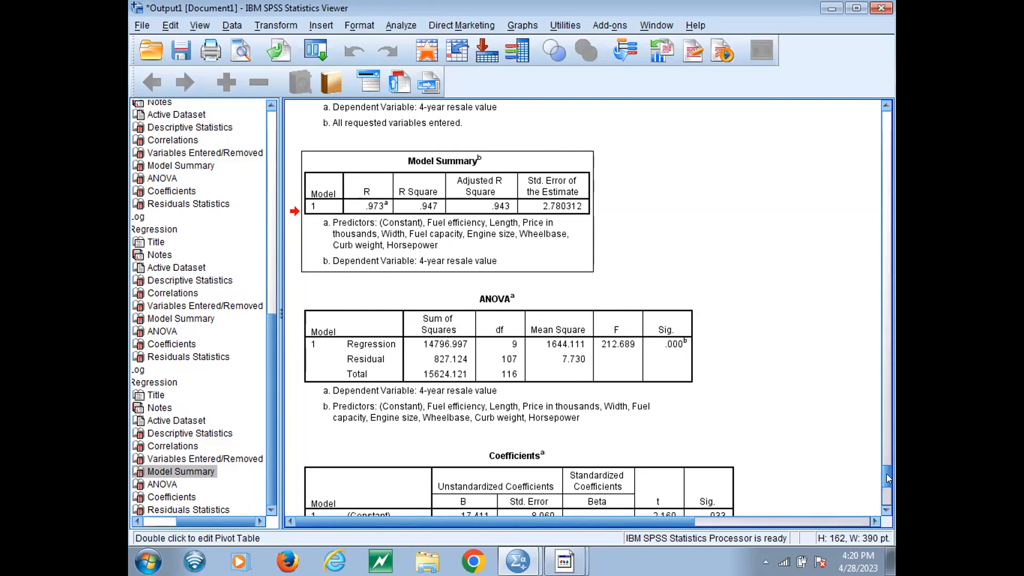
{"action": "scroll", "coordinate": [887, 479], "scroll_direction": "down", "scroll_amount": 3}
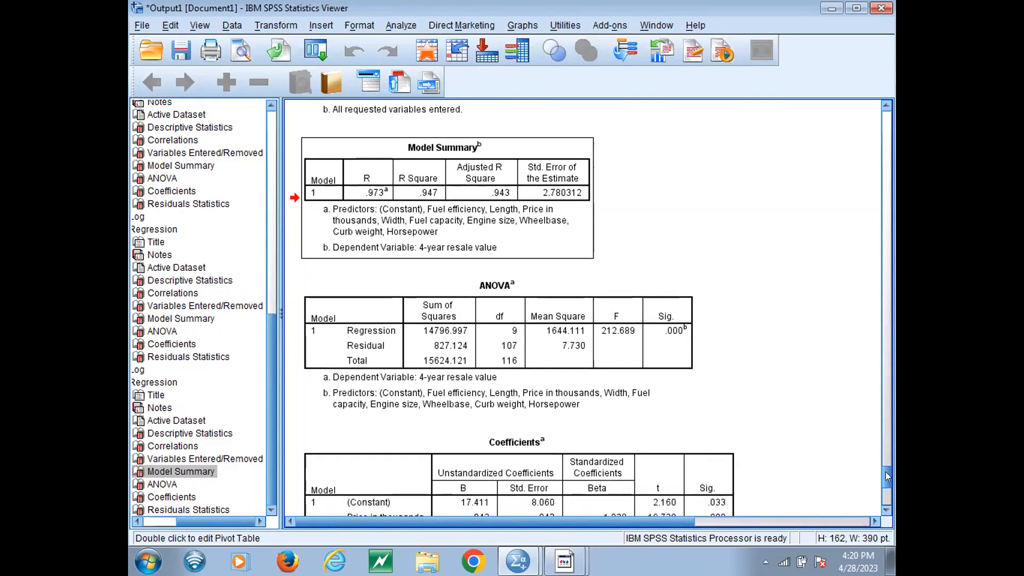
{"action": "scroll", "coordinate": [886, 474], "scroll_direction": "down", "scroll_amount": 1}
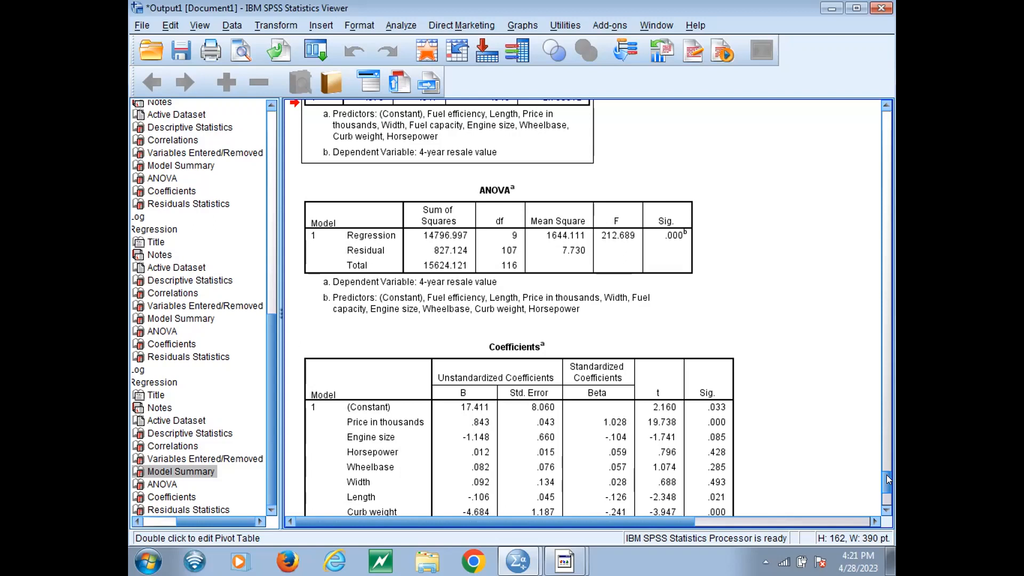
- Examine each predictor's coefficients and significance in the Coefficients table, as well as the Residuals Statistics table
{"action": "left_click_drag", "start_coordinate": [887, 474], "coordinate": [886, 483]}
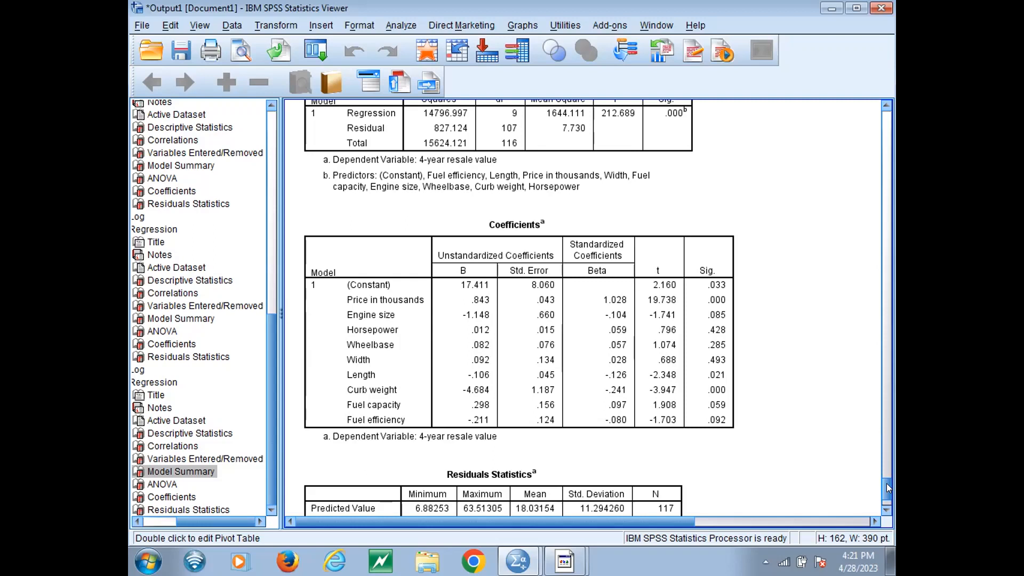
{"action": "left_click", "coordinate": [371, 348]}
{"action": "left_click_drag", "start_coordinate": [887, 489], "coordinate": [887, 499]}
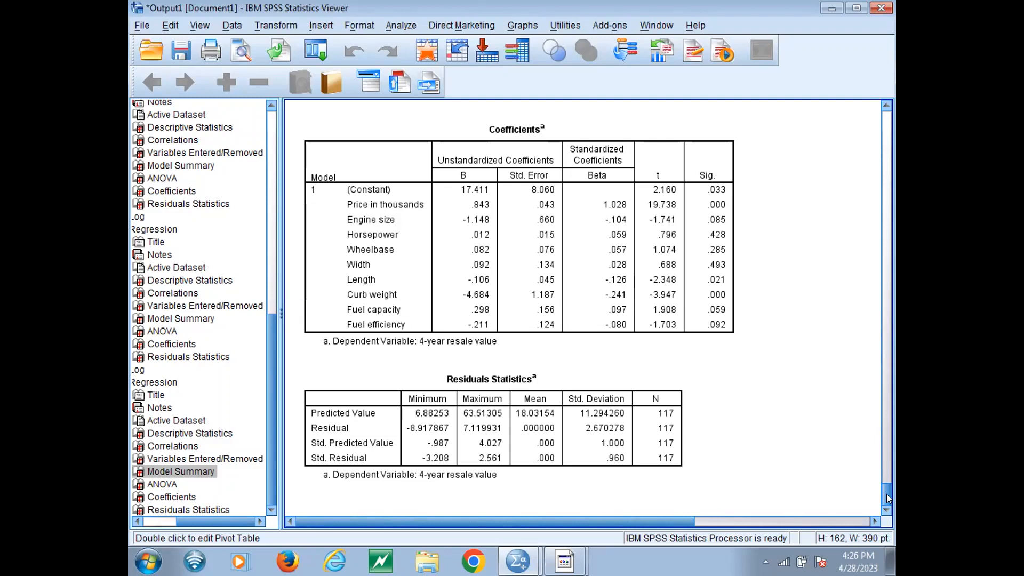
- Reopen the linear regression setup for 4-year resale value and change the variable selection method to Forward
{"action": "left_click", "coordinate": [139, 25]}
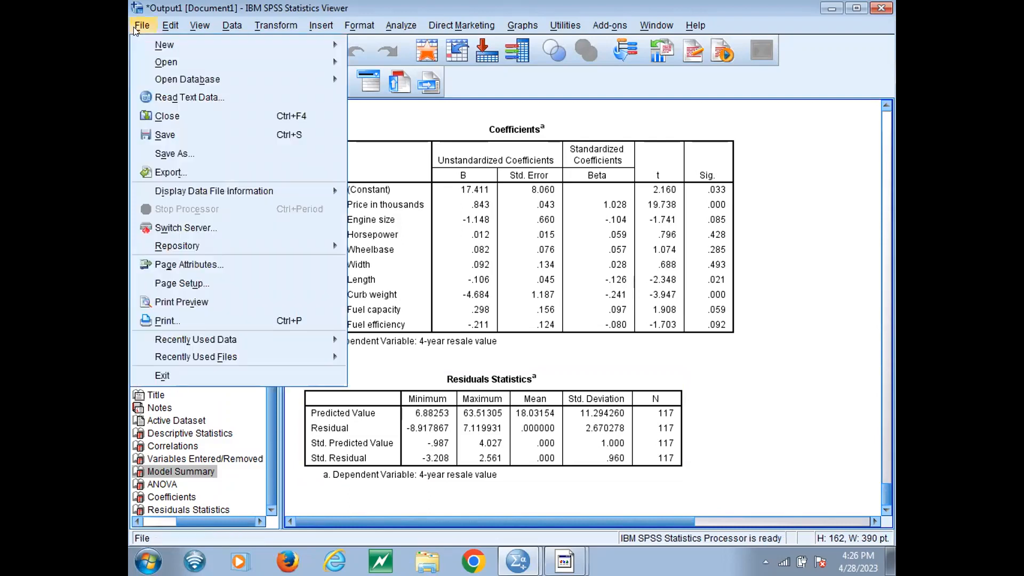
{"action": "key", "text": "Right"}
{"action": "key", "text": "Right"}
{"action": "key", "text": "Right"}
{"action": "key", "text": "Right"}
{"action": "key", "text": "Right"}
{"action": "key", "text": "Right"}
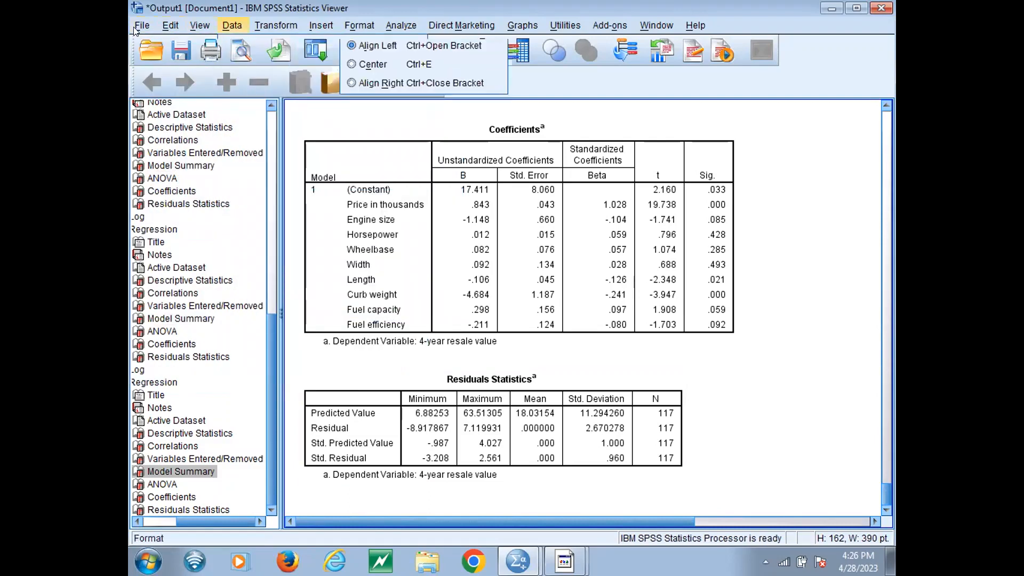
{"action": "key", "text": "Right"}
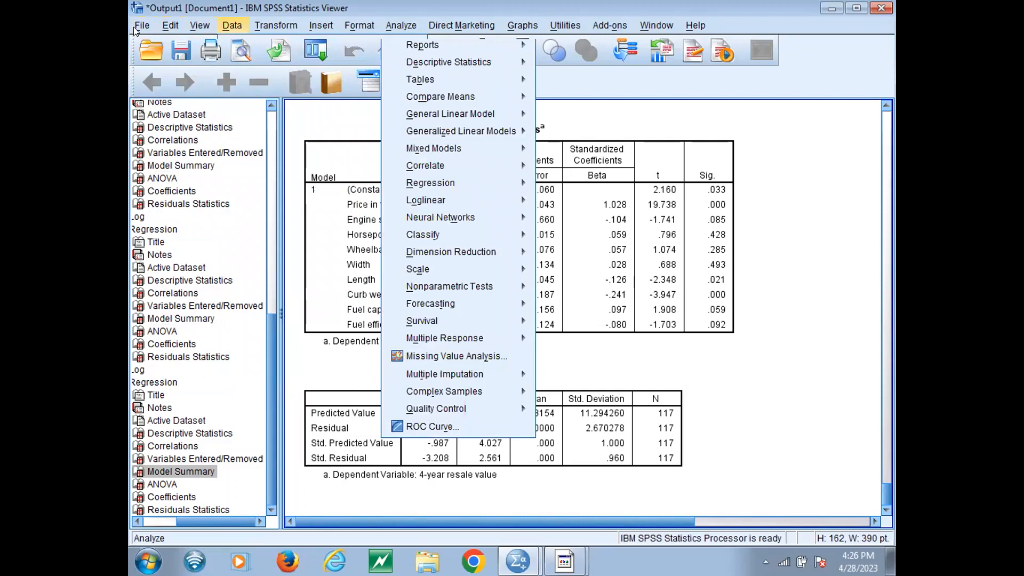
{"action": "key", "text": "Right"}
{"action": "key", "text": "Right"}
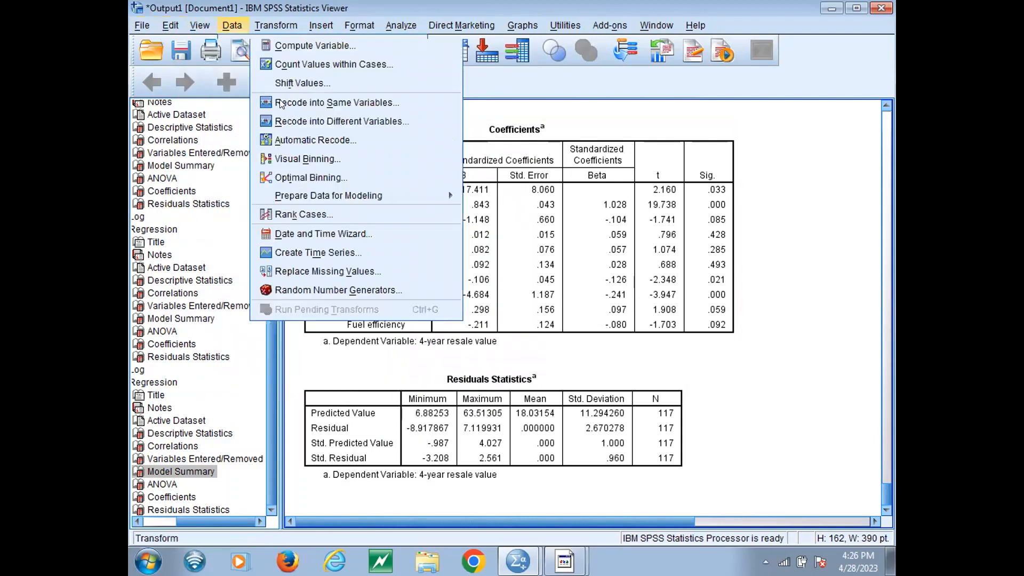
{"action": "key", "text": "Right"}
{"action": "key", "text": "Right"}
{"action": "key", "text": "Right"}
{"action": "key", "text": "Right"}
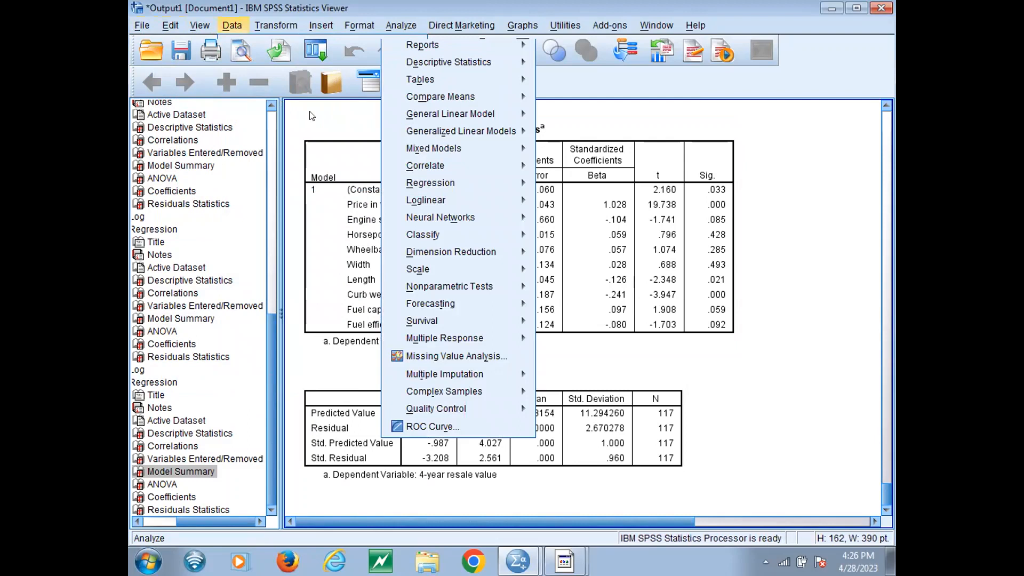
{"action": "mouse_move", "coordinate": [457, 183]}
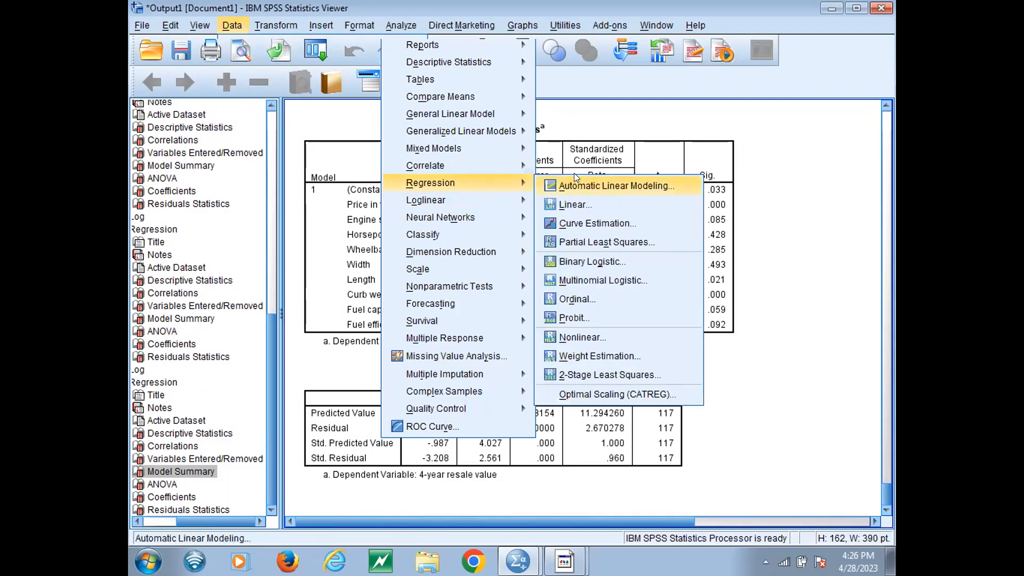
{"action": "left_click", "coordinate": [574, 205]}
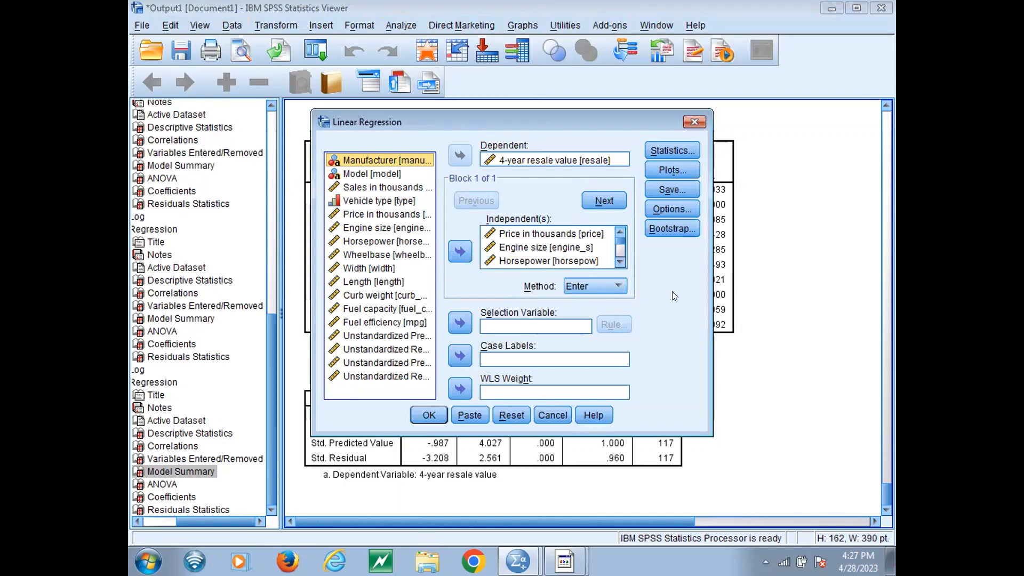
{"action": "left_click", "coordinate": [615, 283]}
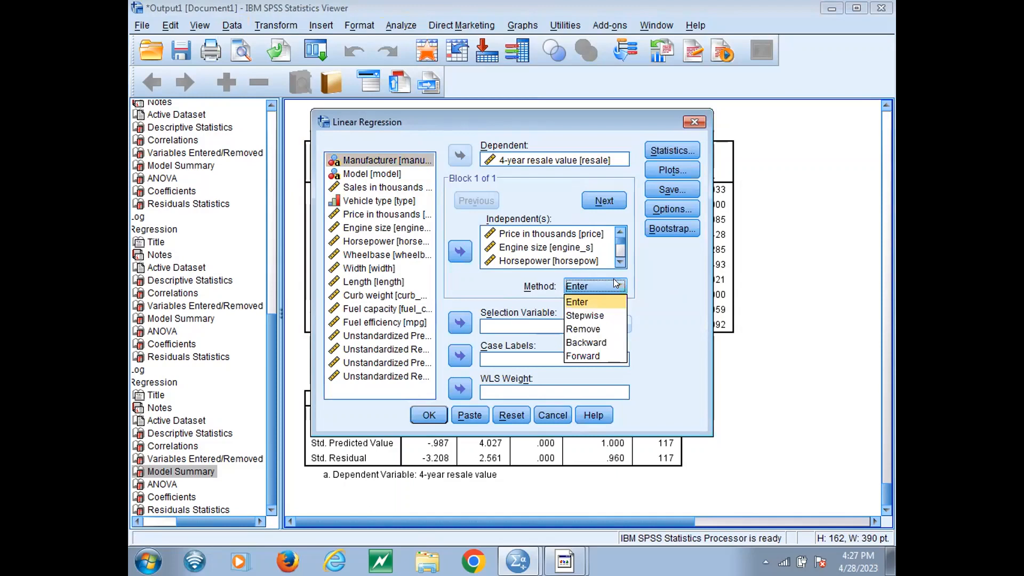
{"action": "left_click", "coordinate": [593, 356]}
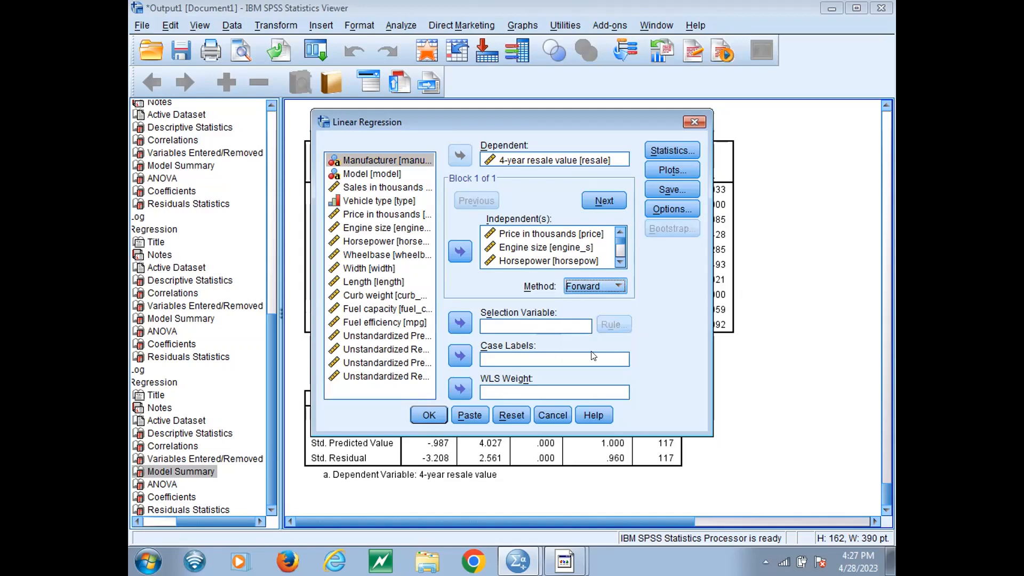
- Review the stepping criteria, keeping probability of F with entry .05 and removal .10, and run the forward regression
{"action": "left_click", "coordinate": [662, 209]}
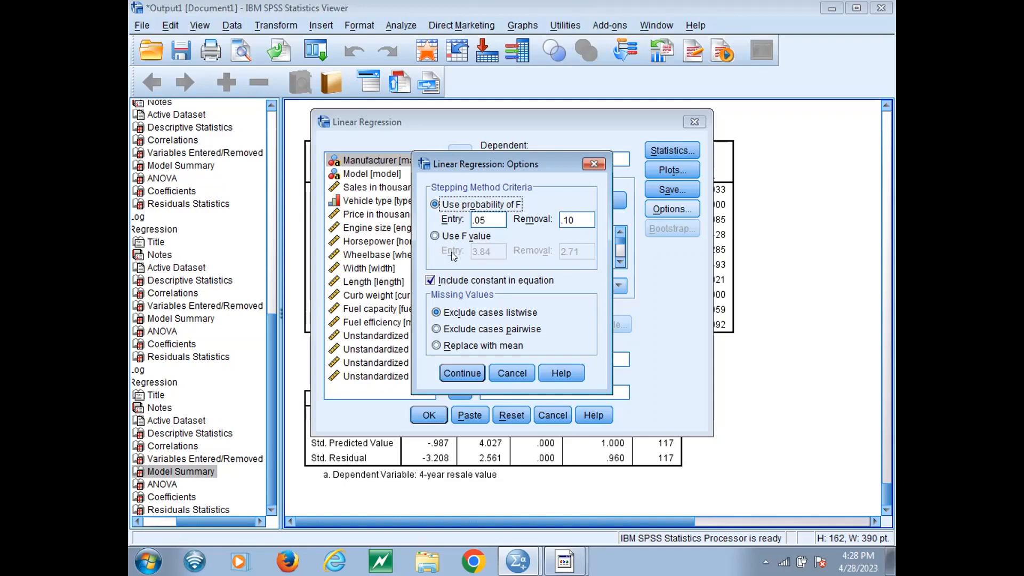
{"action": "left_click", "coordinate": [466, 377]}
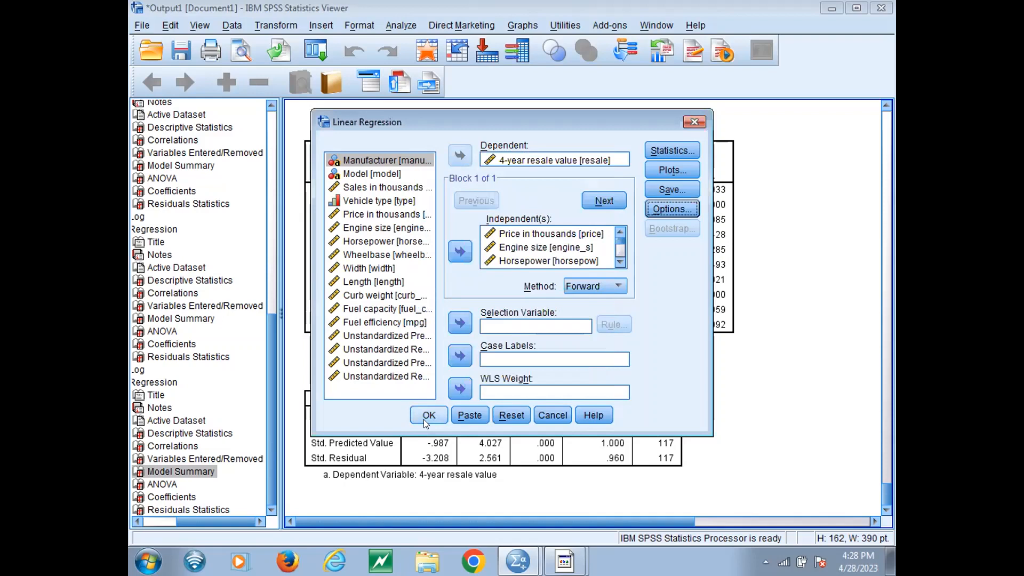
{"action": "left_click", "coordinate": [426, 415]}
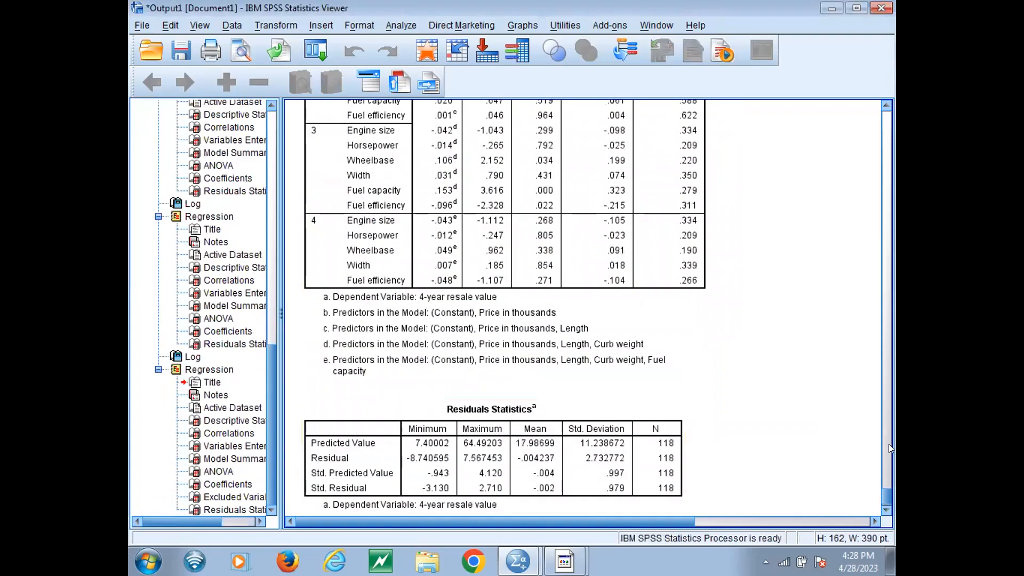
- Examine the forward regression's Descriptive Statistics and the Variables Entered/Removed table to see which predictor enters at each stage
{"action": "left_click_drag", "start_coordinate": [885, 501], "coordinate": [883, 408]}
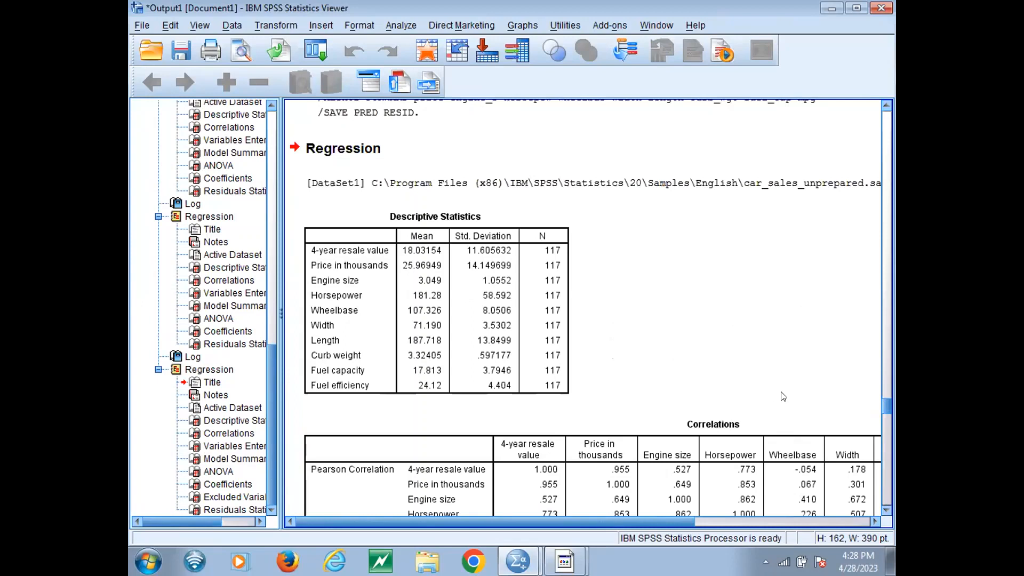
{"action": "left_click_drag", "start_coordinate": [887, 512], "coordinate": [887, 512]}
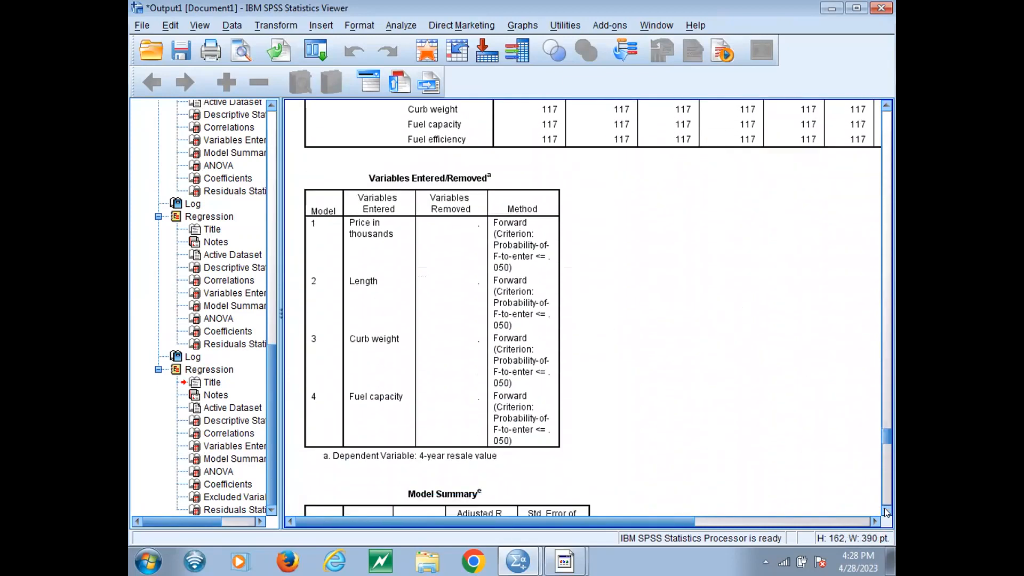
{"action": "left_click", "coordinate": [448, 330]}
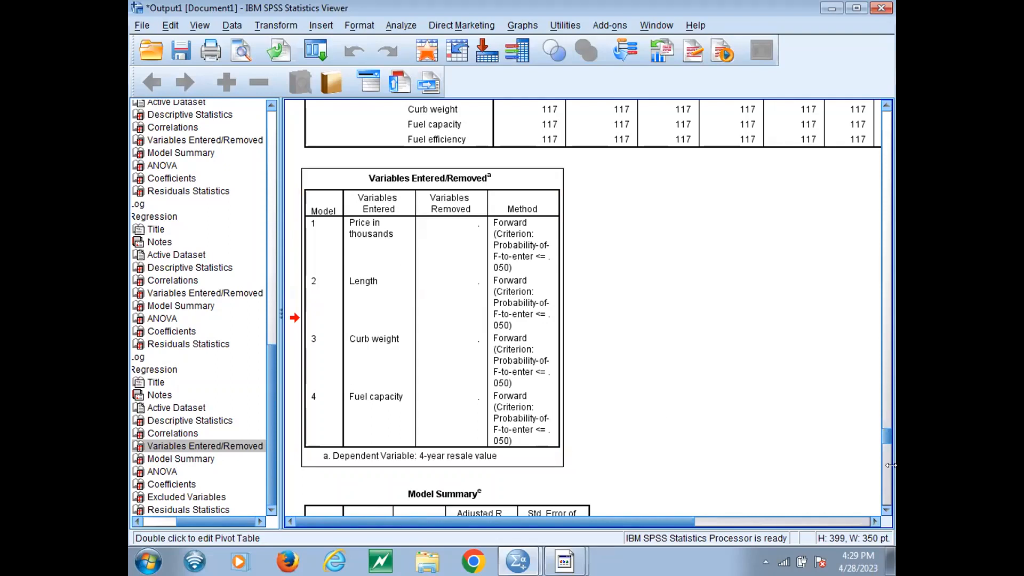
- Examine R, R Square, Adjusted R Square and standard error for each stage in the forward regression's Model Summary table
{"action": "left_click", "coordinate": [887, 511]}
{"action": "left_click", "coordinate": [887, 510]}
{"action": "left_click", "coordinate": [886, 510]}
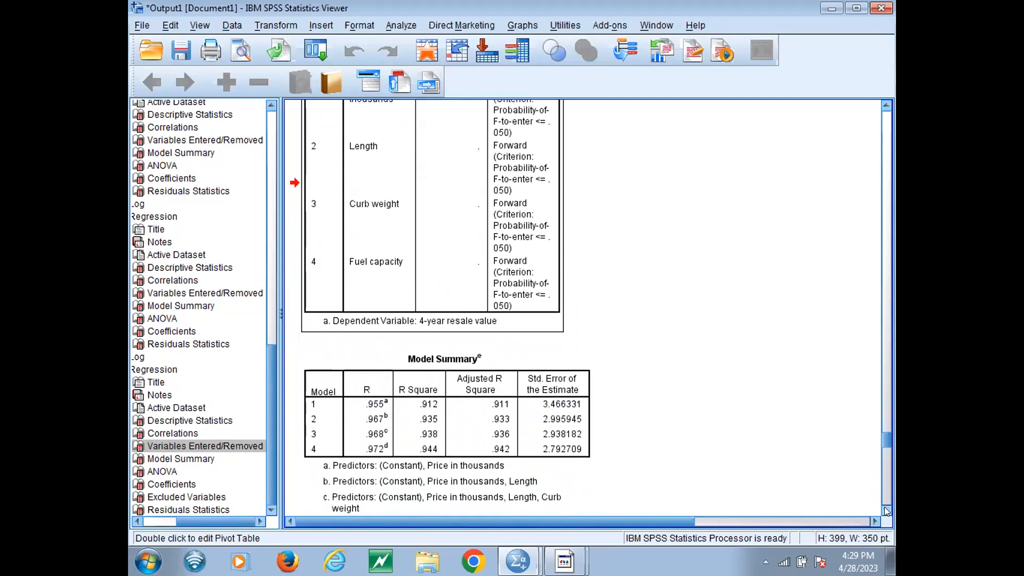
{"action": "left_click", "coordinate": [887, 510]}
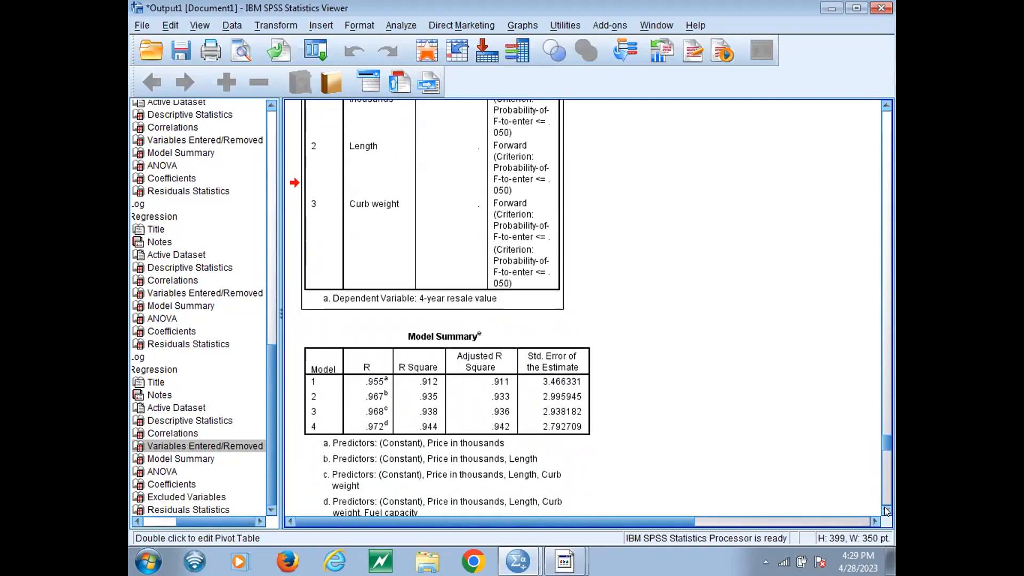
{"action": "left_click", "coordinate": [886, 511]}
{"action": "left_click", "coordinate": [887, 510]}
{"action": "left_click", "coordinate": [887, 511]}
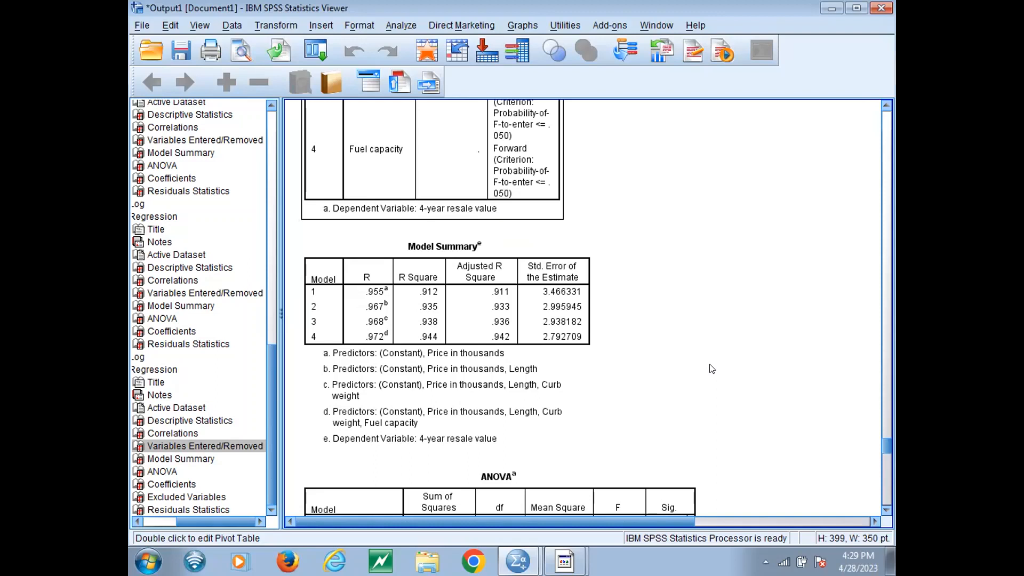
{"action": "left_click", "coordinate": [886, 105]}
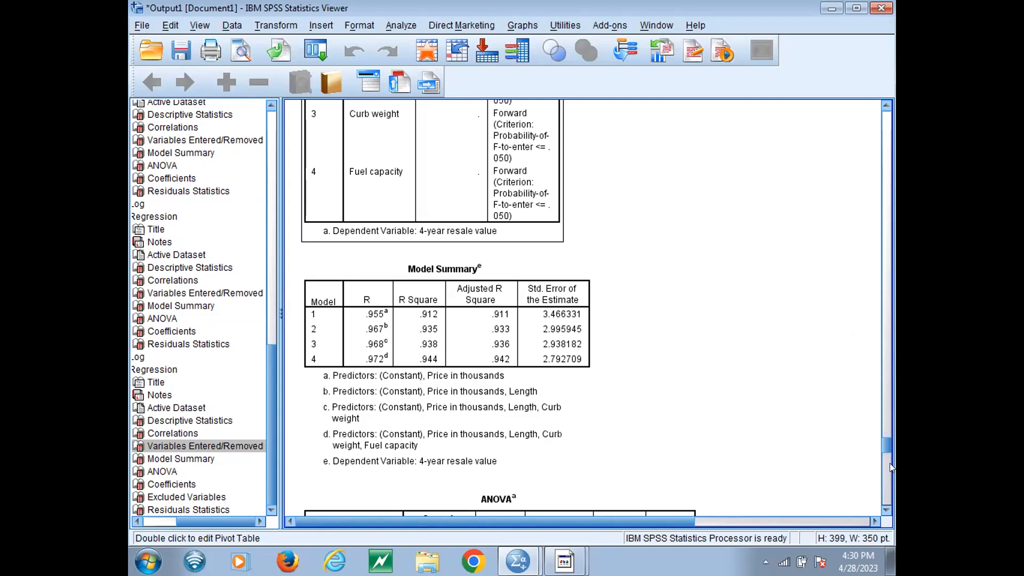
- Examine the forward regression's ANOVA table for each model's F test, and the Coefficients table for each entered predictor
{"action": "scroll", "coordinate": [888, 510], "scroll_direction": "down", "scroll_amount": 5}
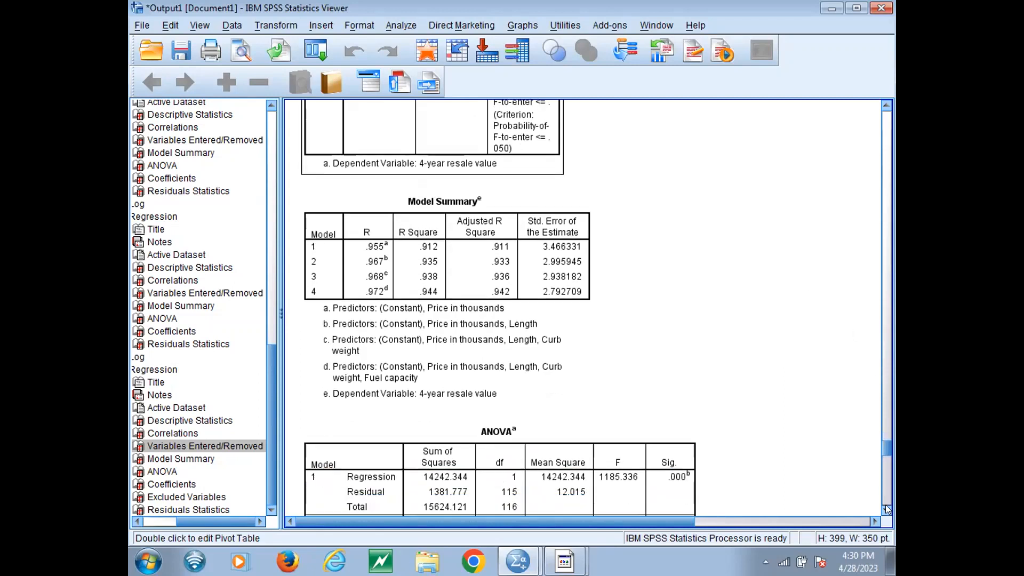
{"action": "scroll", "coordinate": [888, 510], "scroll_direction": "down", "scroll_amount": 7}
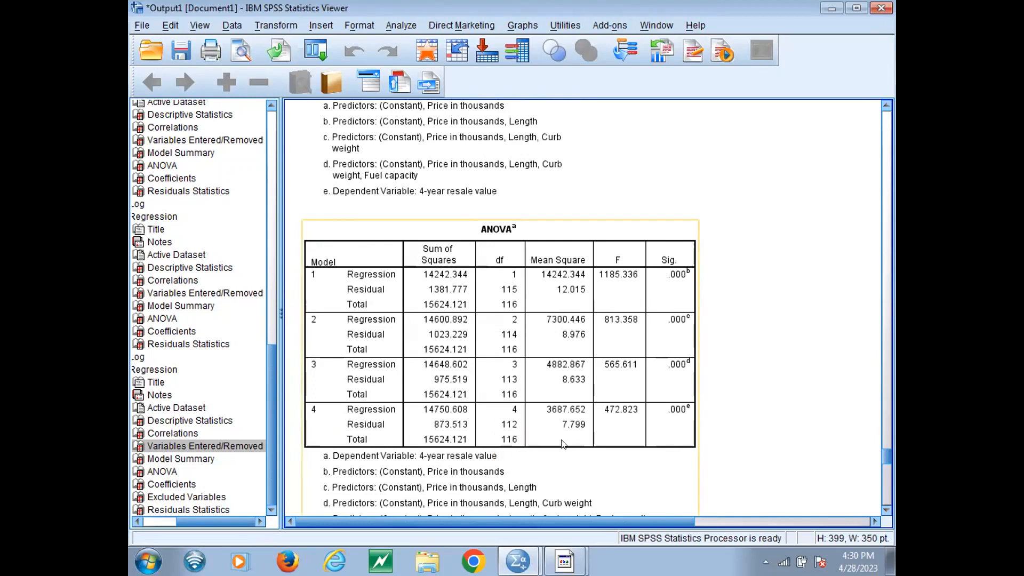
{"action": "left_click", "coordinate": [886, 510]}
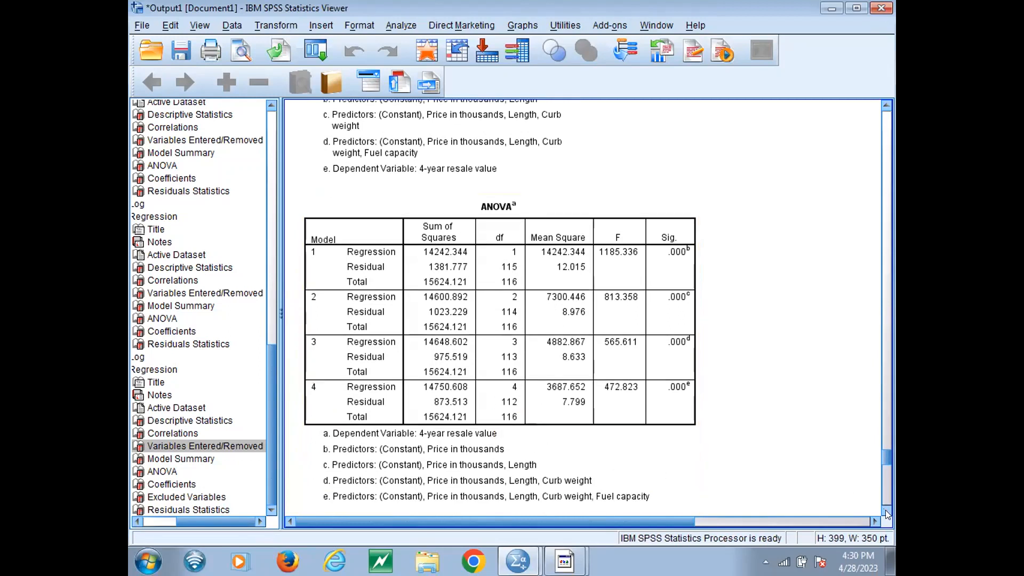
{"action": "left_click", "coordinate": [887, 510]}
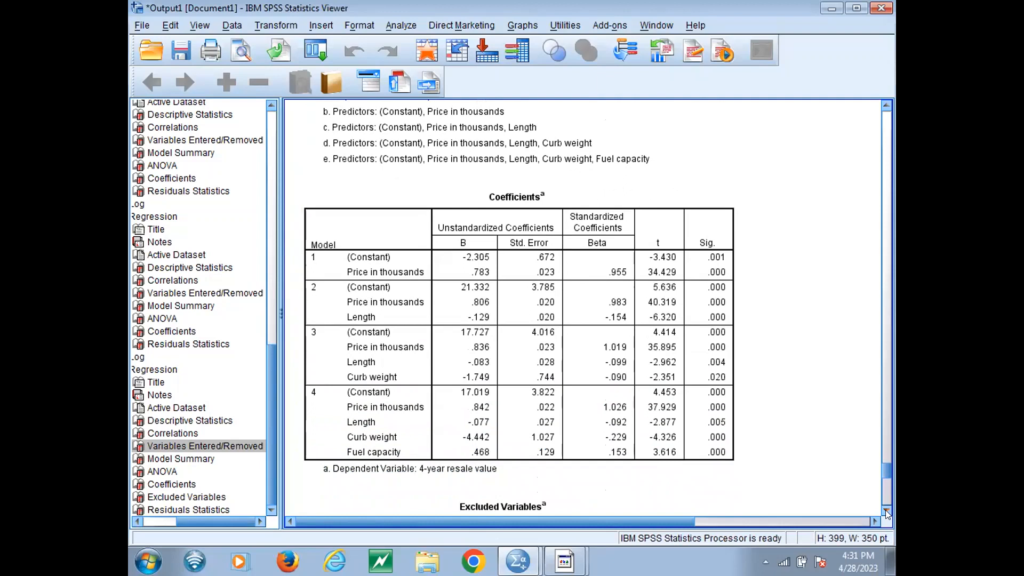
{"action": "left_click", "coordinate": [314, 421]}
- Examine the significance of the left-out predictors at each stage in the Excluded Variables table, down to its footnotes
{"action": "left_click", "coordinate": [887, 510]}
{"action": "scroll", "coordinate": [887, 508], "scroll_direction": "down", "scroll_amount": 5}
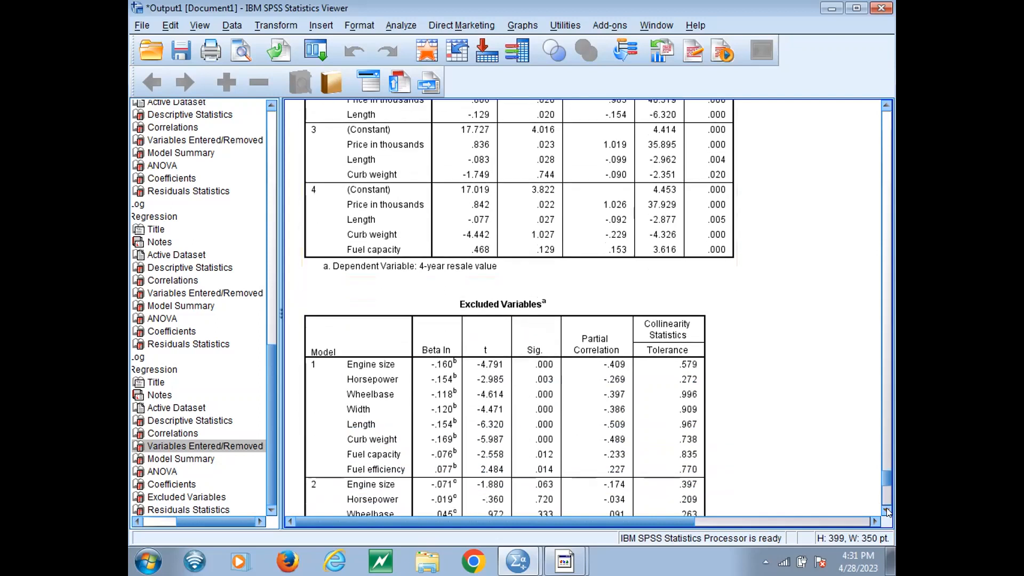
{"action": "scroll", "coordinate": [887, 508], "scroll_direction": "down", "scroll_amount": 1}
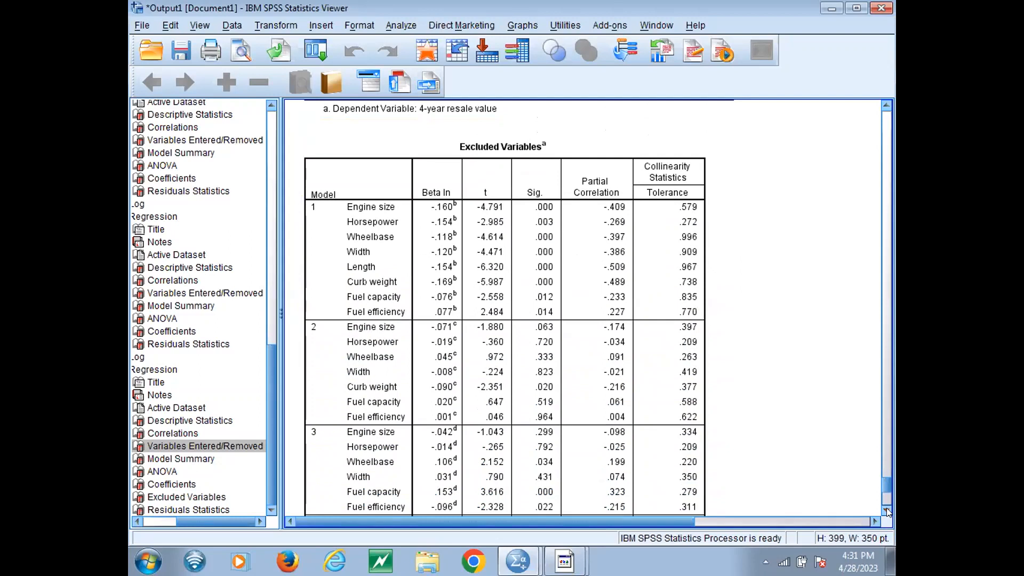
{"action": "left_click", "coordinate": [507, 342]}
{"action": "left_click_drag", "start_coordinate": [889, 486], "coordinate": [888, 489]}
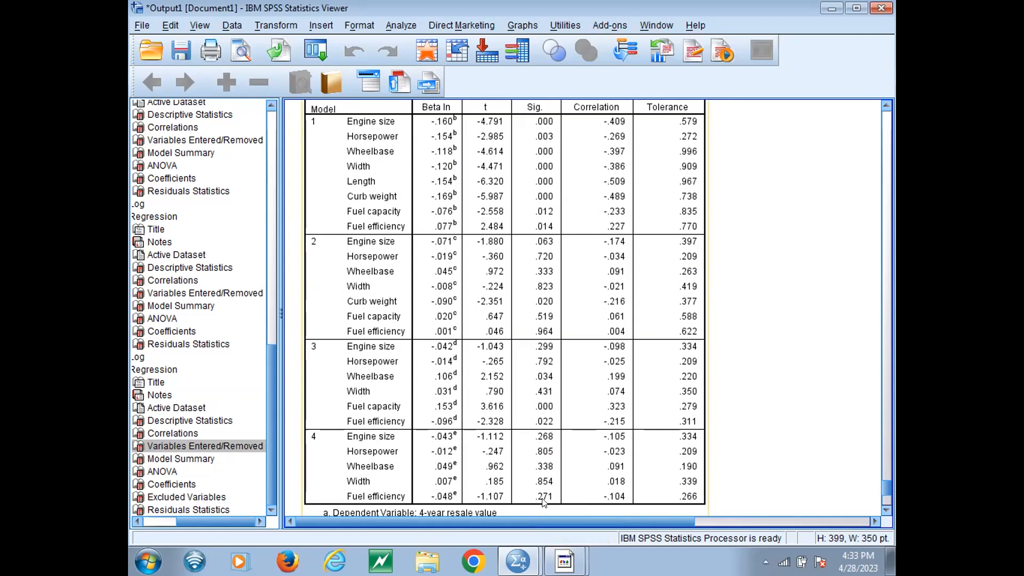
{"action": "left_click", "coordinate": [887, 510]}
{"action": "scroll", "coordinate": [888, 509], "scroll_direction": "down", "scroll_amount": 6}
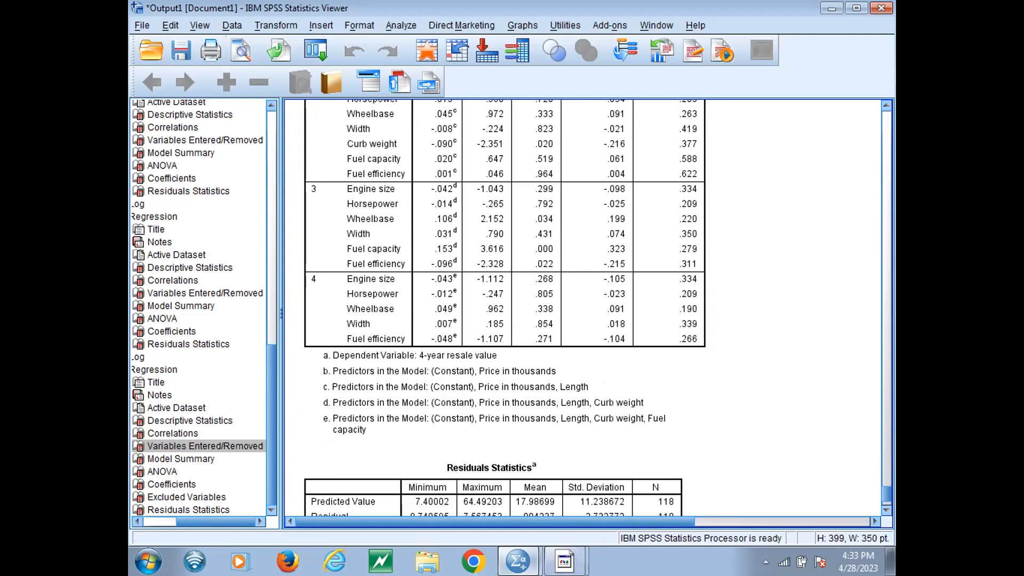
- Switch to the car_sales_unprepared.sav data set and review the saved variables PRE_1 through RES_3 in the variable list and data grid
{"action": "left_click", "coordinate": [518, 561]}
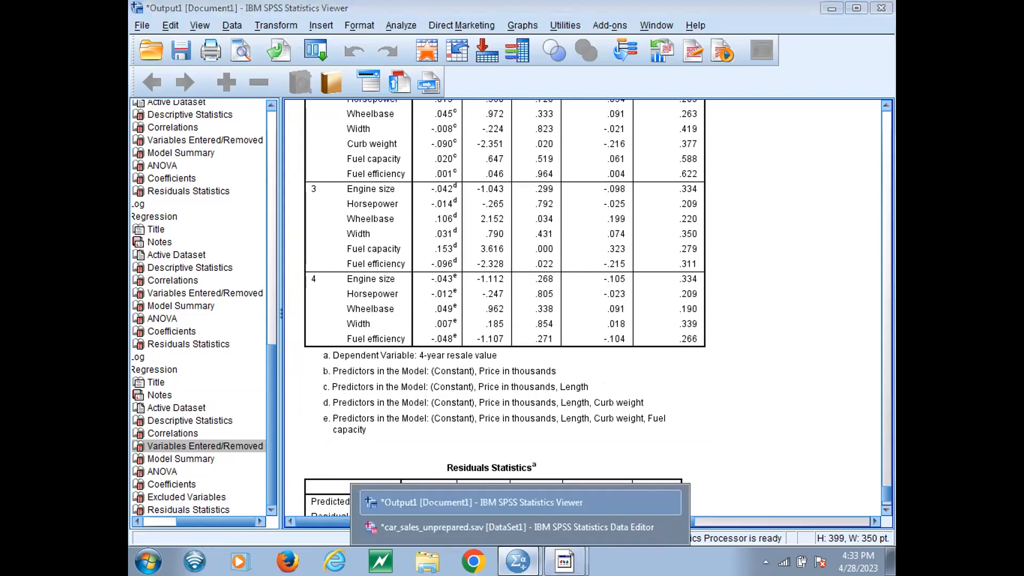
{"action": "left_click", "coordinate": [505, 528]}
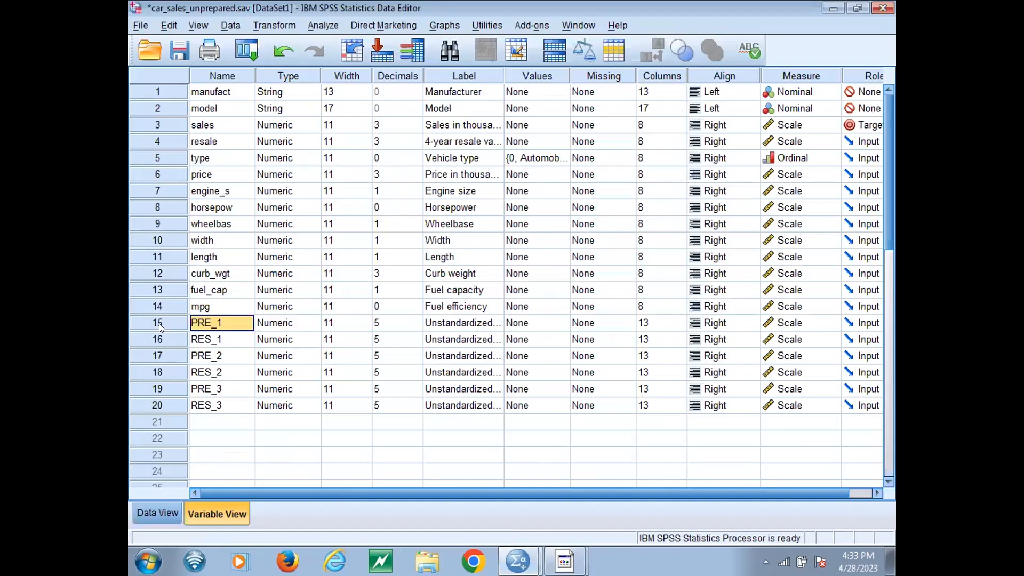
{"action": "left_click_drag", "start_coordinate": [159, 323], "coordinate": [159, 401]}
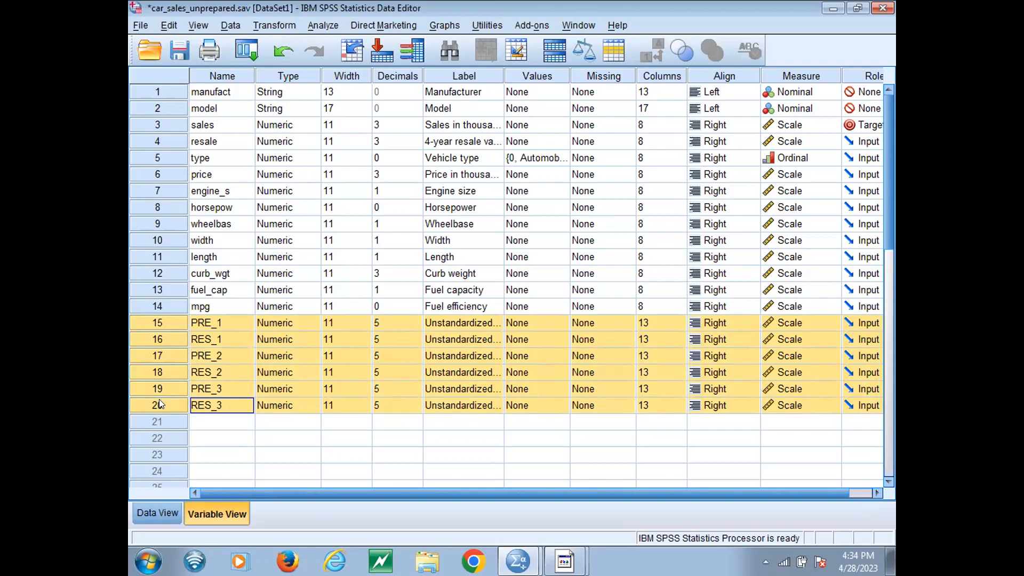
{"action": "left_click", "coordinate": [165, 512]}
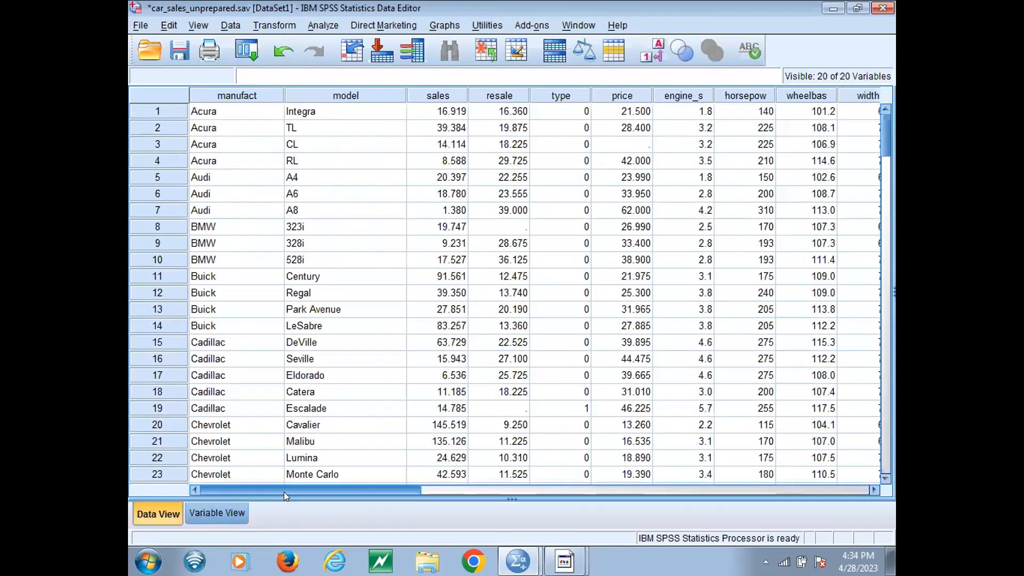
{"action": "left_click_drag", "start_coordinate": [314, 487], "coordinate": [590, 452]}
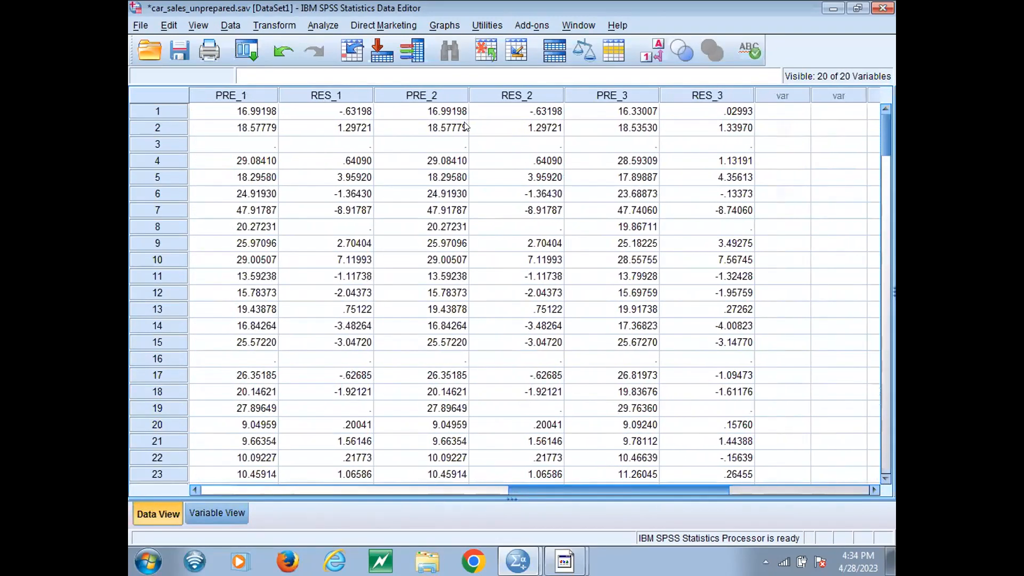
- Compare the first case's PRE_2 prediction with its actual resale value, and return to the saved prediction and residual columns
{"action": "left_click", "coordinate": [447, 112]}
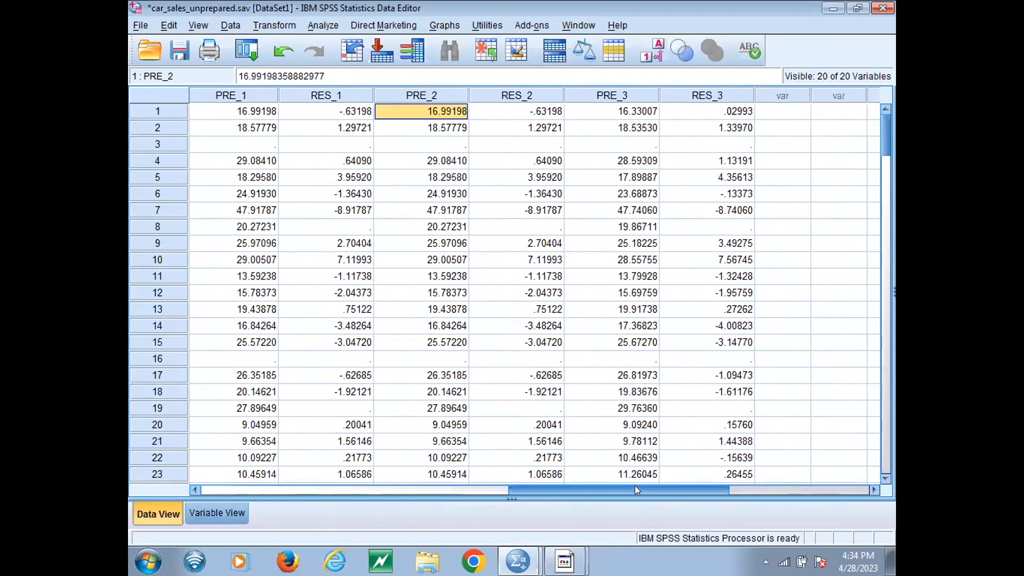
{"action": "left_click_drag", "start_coordinate": [635, 486], "coordinate": [472, 490]}
{"action": "left_click_drag", "start_coordinate": [419, 515], "coordinate": [363, 507]}
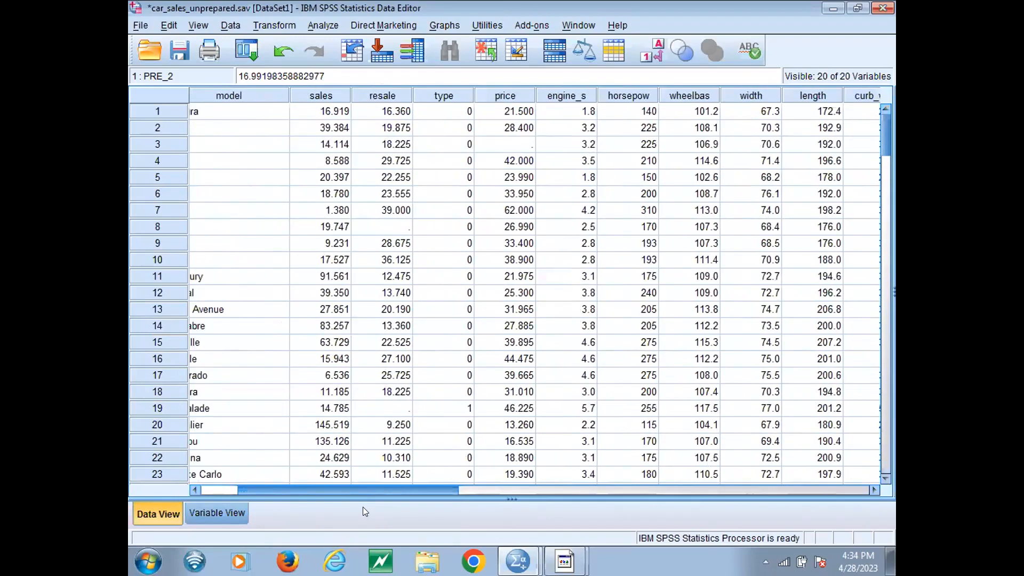
{"action": "left_click", "coordinate": [388, 112]}
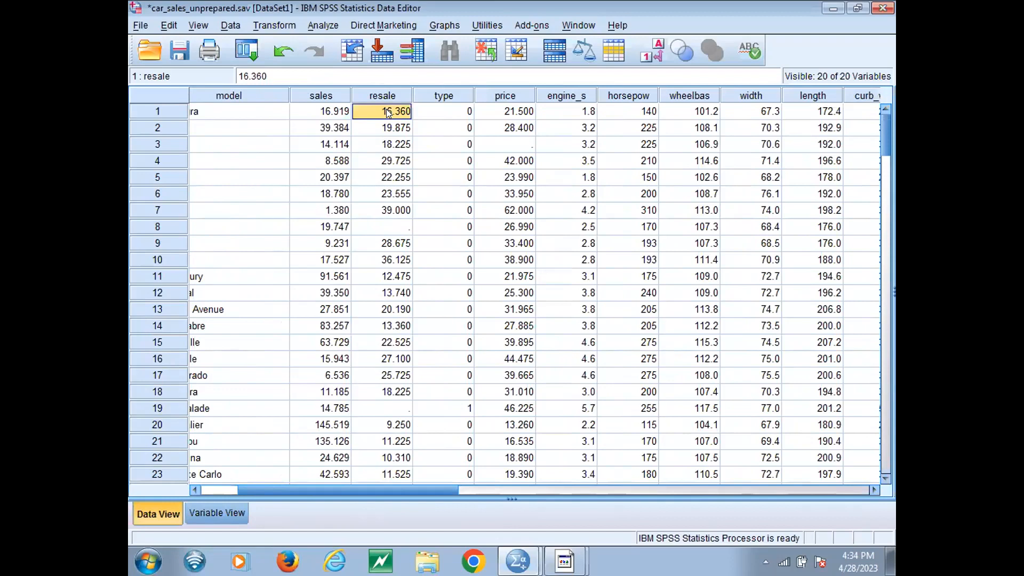
{"action": "left_click_drag", "start_coordinate": [419, 487], "coordinate": [681, 488]}
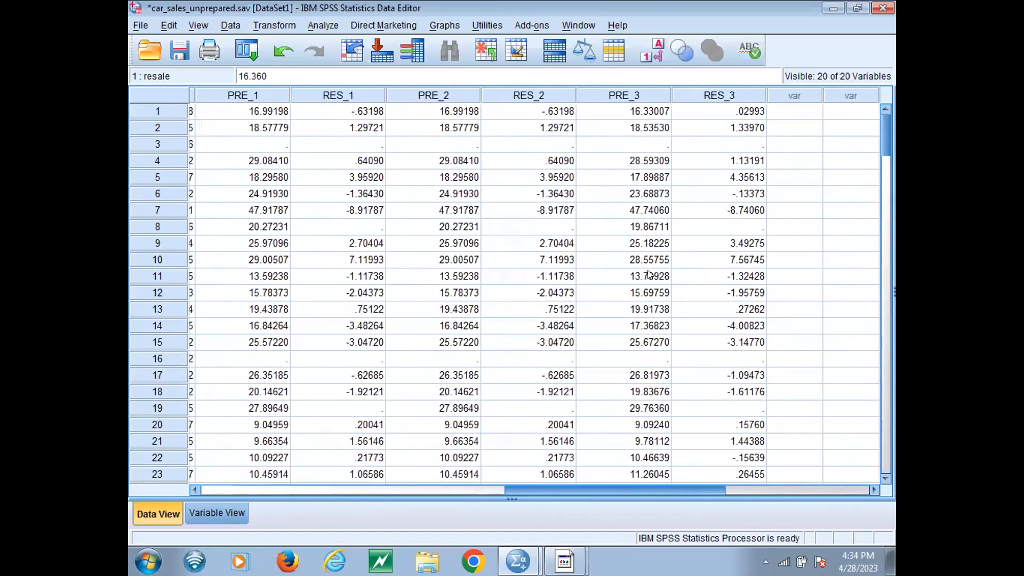
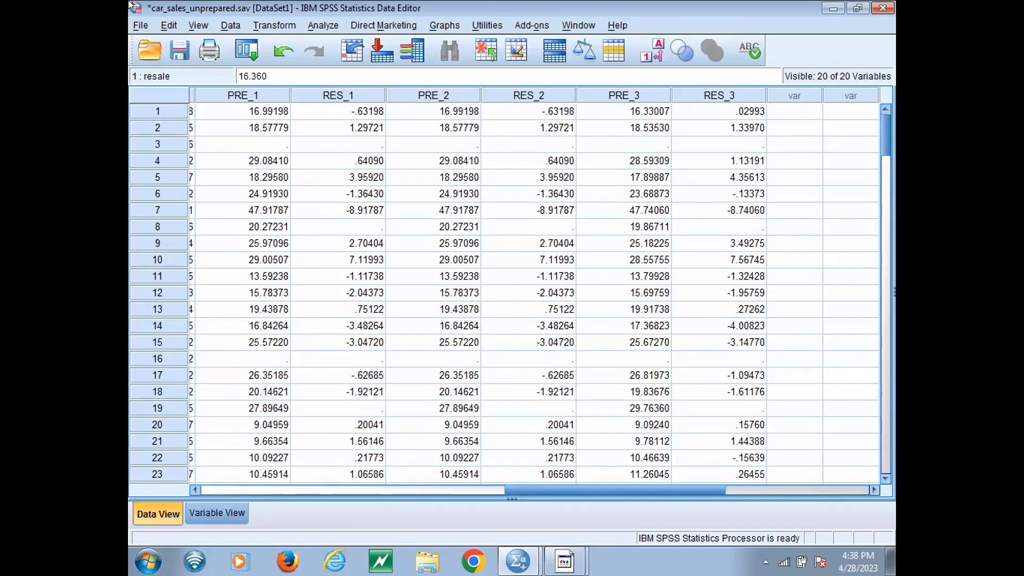
- Start computing a new variable and name the target variable Res_sq
{"action": "left_click", "coordinate": [141, 30]}
{"action": "key", "text": "Right"}
{"action": "key", "text": "Right"}
{"action": "key", "text": "Right"}
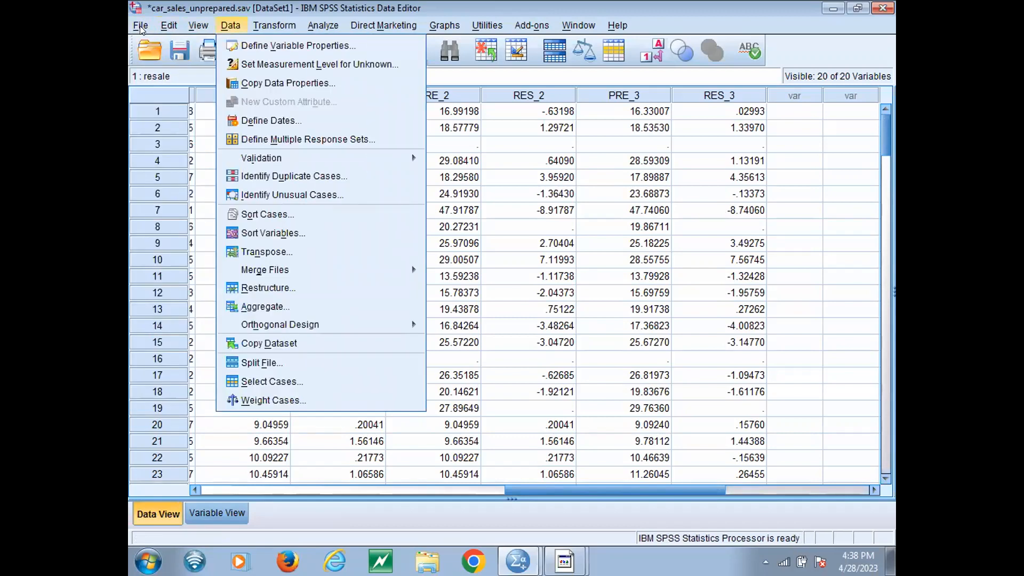
{"action": "key", "text": "Right"}
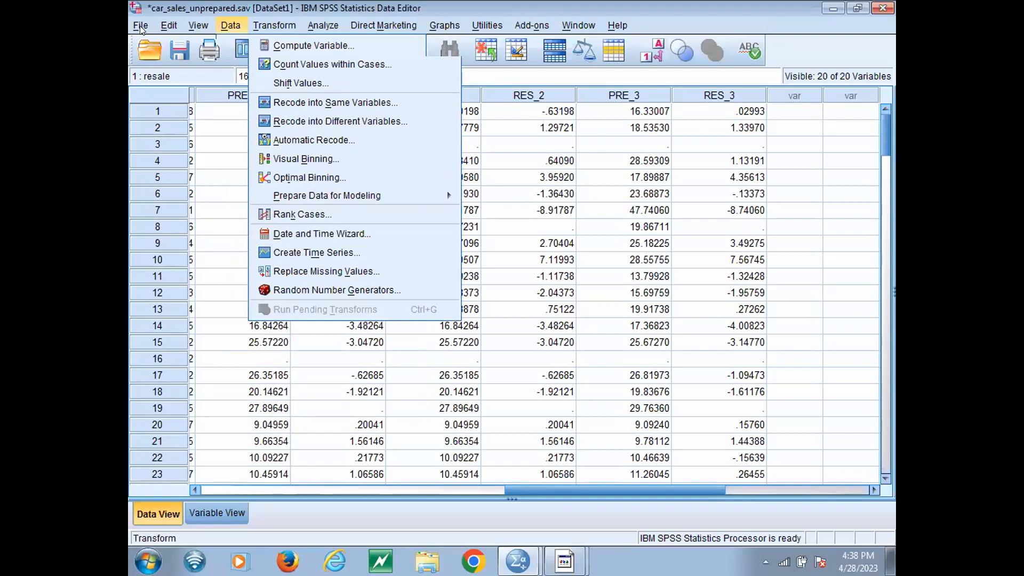
{"action": "key", "text": "Down"}
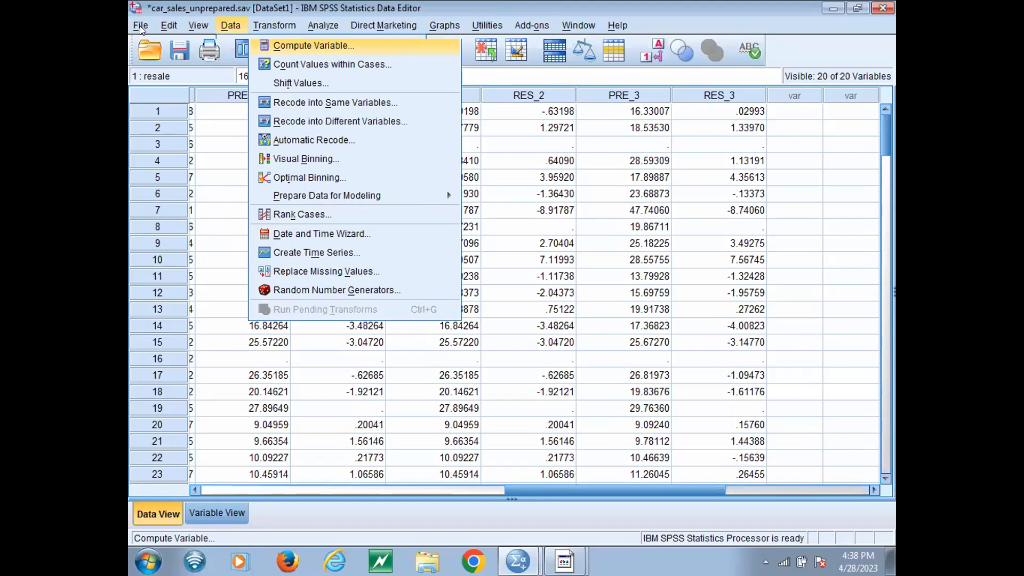
{"action": "key", "text": "Return"}
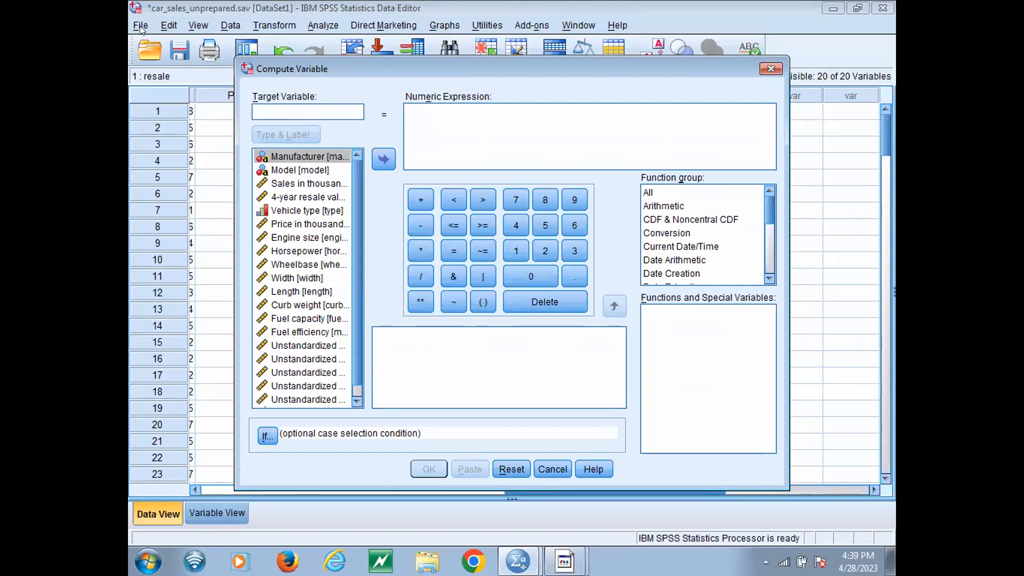
{"action": "type", "text": "Ressq"}
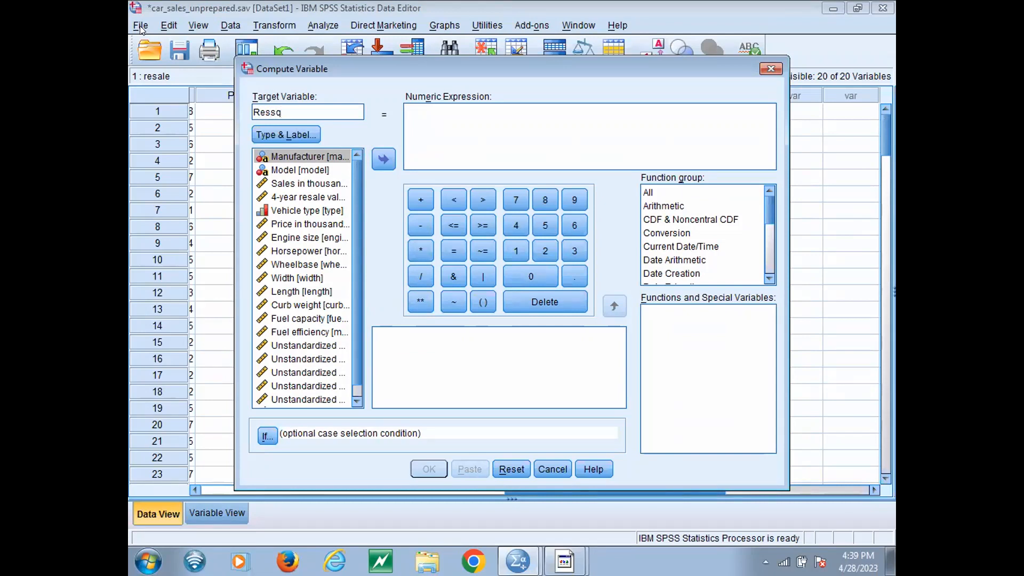
{"action": "key", "text": "Left"}
{"action": "key", "text": "Left"}
{"action": "type", "text": "_"}
{"action": "left_click", "coordinate": [444, 108]}
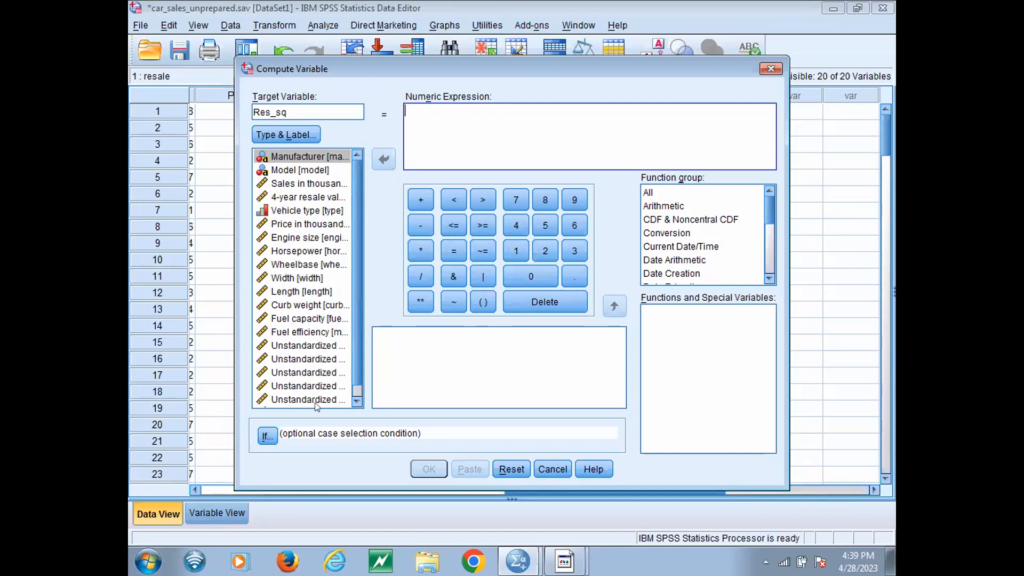
- Define the numeric expression for Res_sq as RES_3 * RES_3 and run the computation
{"action": "left_click", "coordinate": [336, 400]}
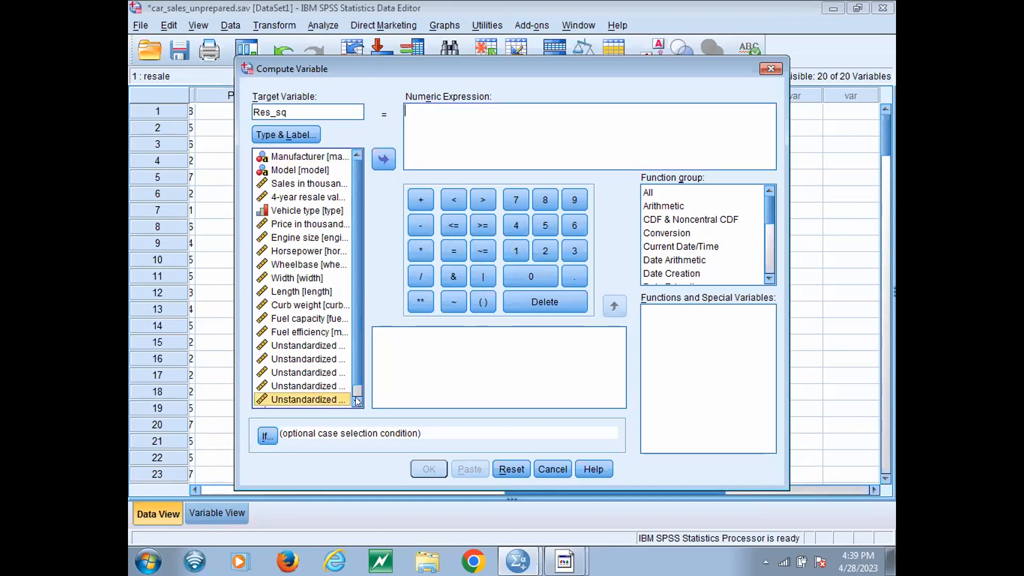
{"action": "left_click", "coordinate": [357, 402]}
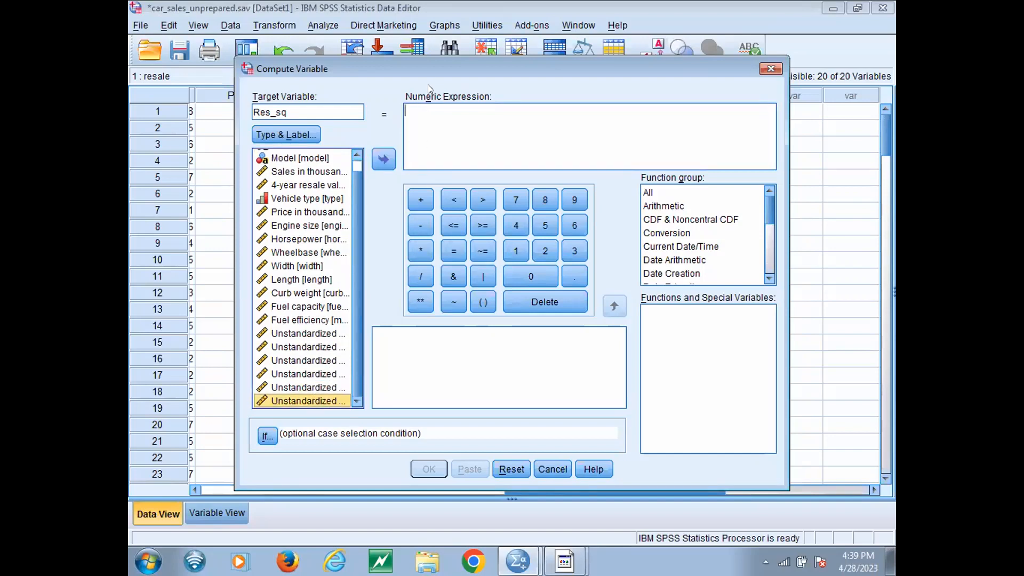
{"action": "left_click", "coordinate": [382, 161]}
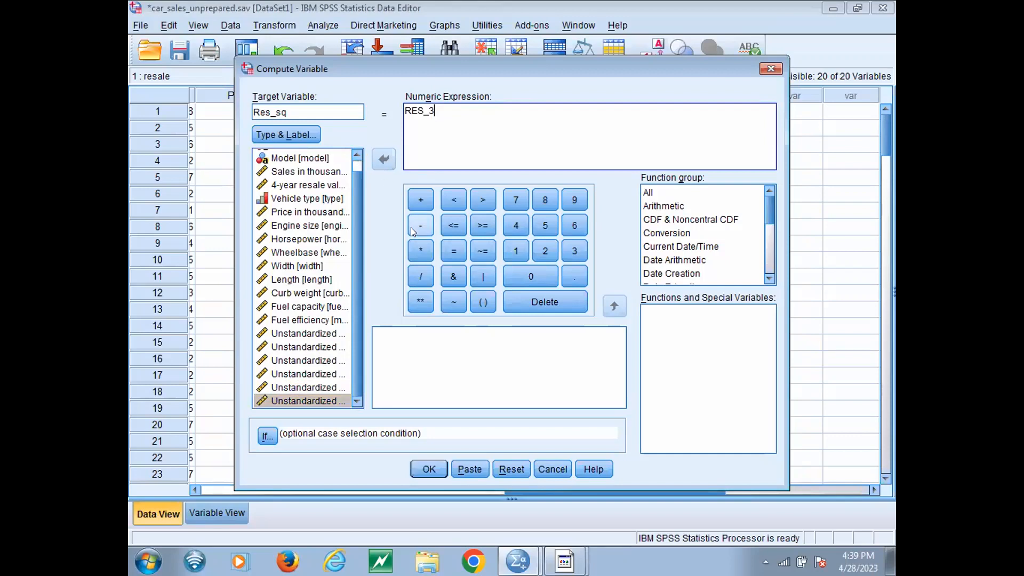
{"action": "left_click", "coordinate": [421, 251]}
{"action": "left_click", "coordinate": [300, 400]}
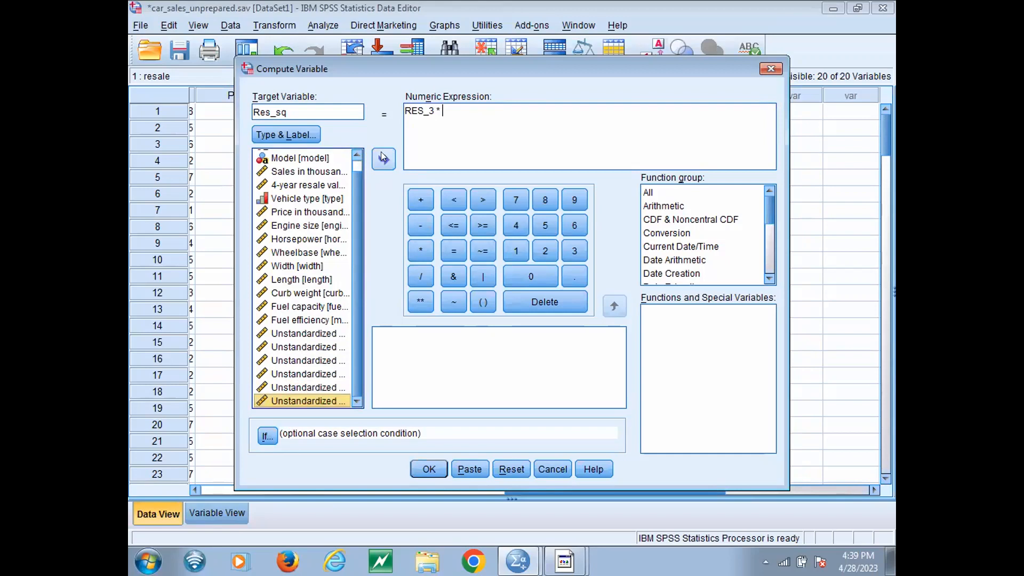
{"action": "left_click", "coordinate": [386, 157]}
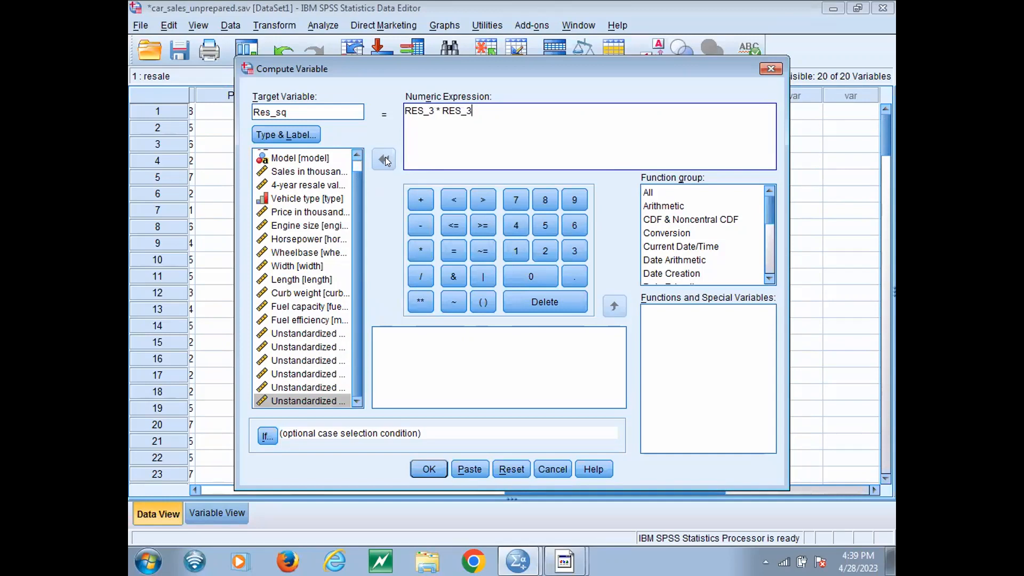
{"action": "left_click", "coordinate": [430, 470]}
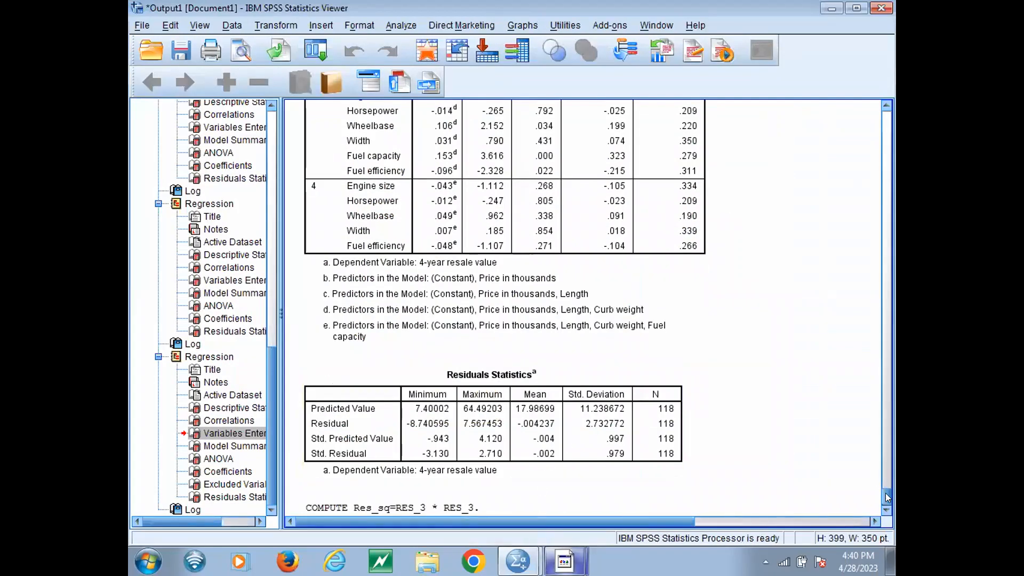
- Switch to the car_sales_unprepared.sav data set and examine the computed Res_sq column beside RES_3
{"action": "left_click", "coordinate": [517, 560]}
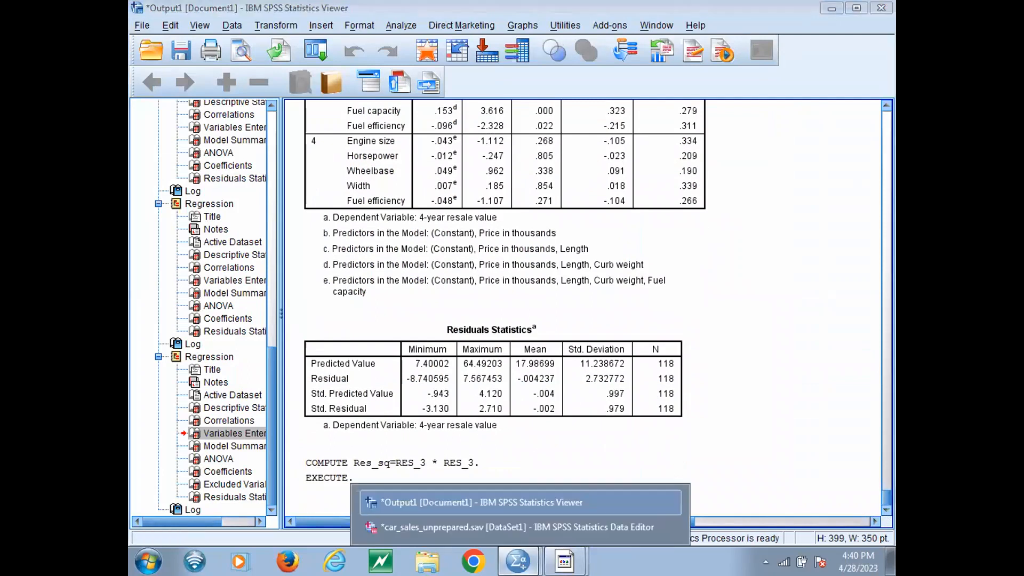
{"action": "left_click", "coordinate": [491, 530]}
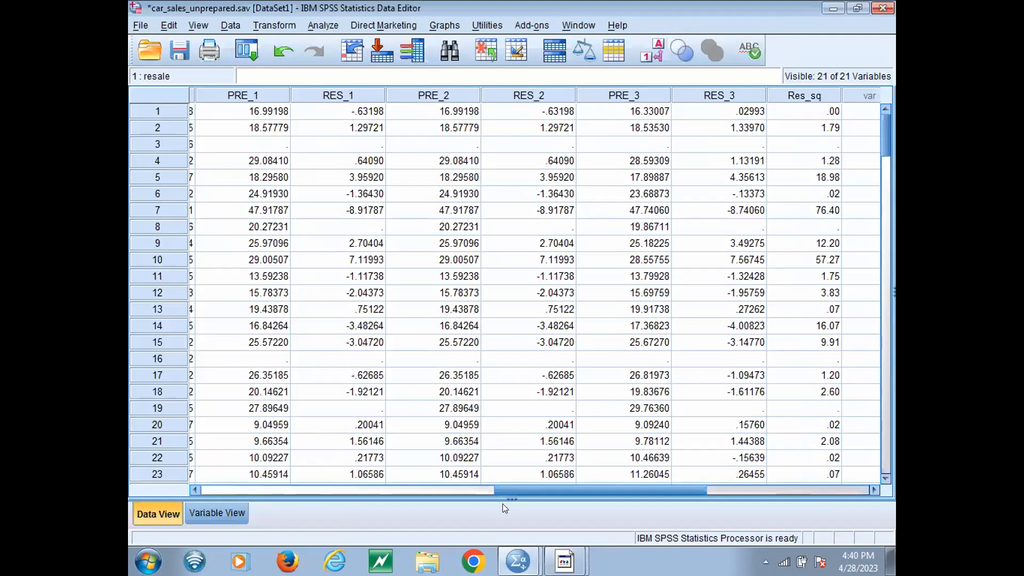
{"action": "left_click_drag", "start_coordinate": [517, 490], "coordinate": [552, 490]}
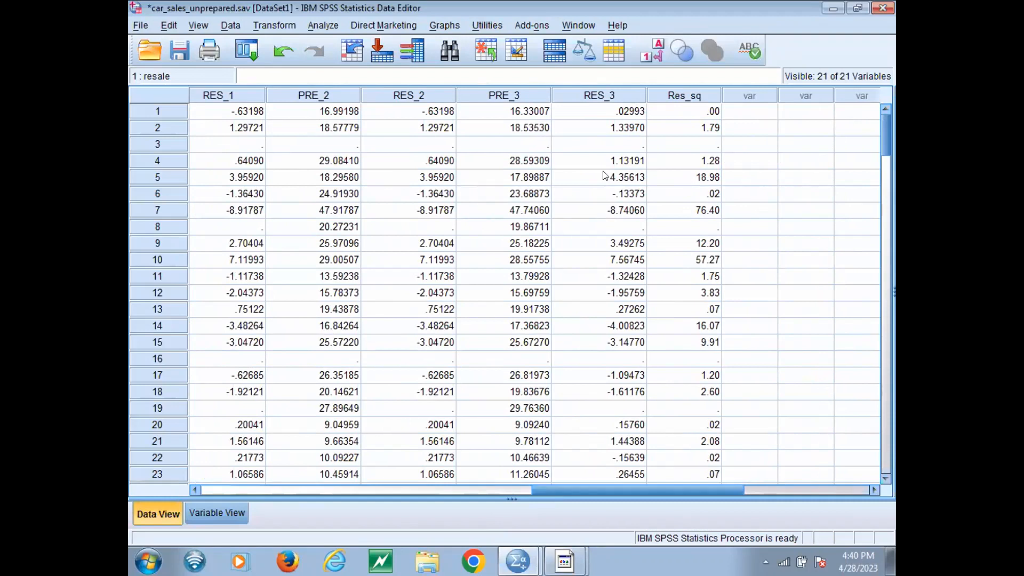
{"action": "left_click", "coordinate": [685, 96]}
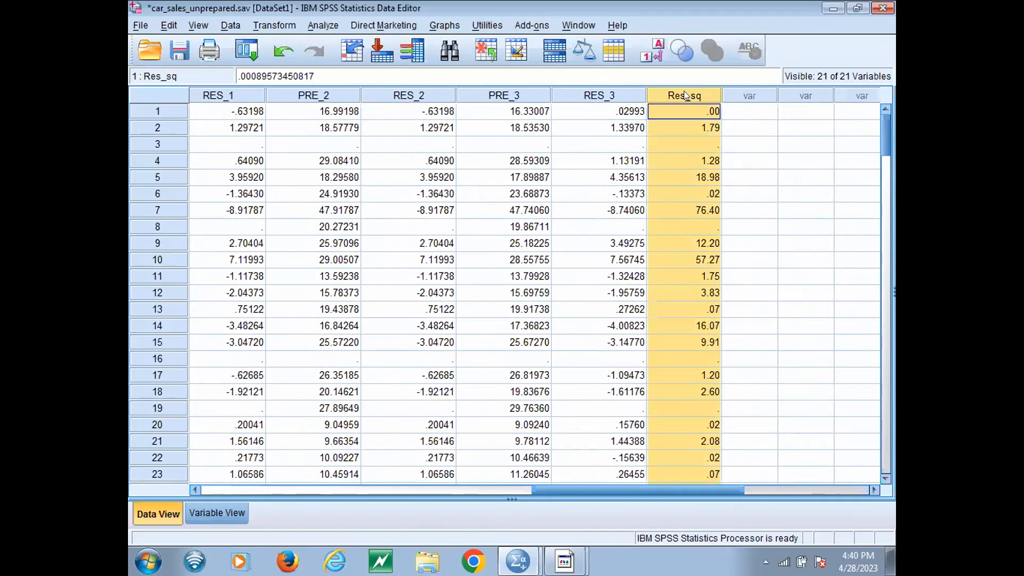
- Start a simple scatterplot from the legacy chart types and clear its previous variable assignments
{"action": "left_click", "coordinate": [138, 23]}
{"action": "key", "text": "Right"}
{"action": "key", "text": "Right"}
{"action": "key", "text": "Right"}
{"action": "key", "text": "Right"}
{"action": "key", "text": "Right"}
{"action": "key", "text": "Right"}
{"action": "key", "text": "Right"}
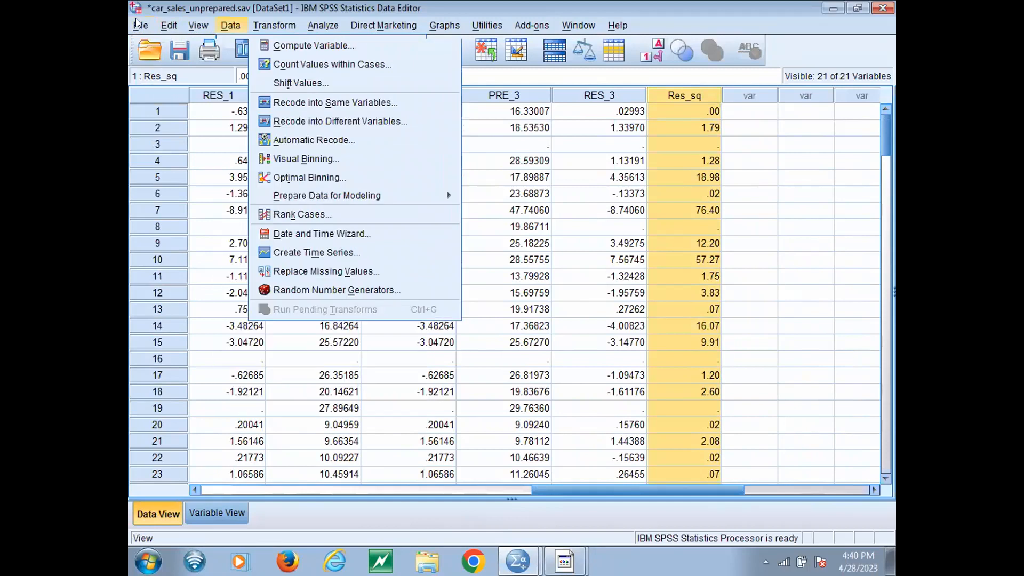
{"action": "key", "text": "Right"}
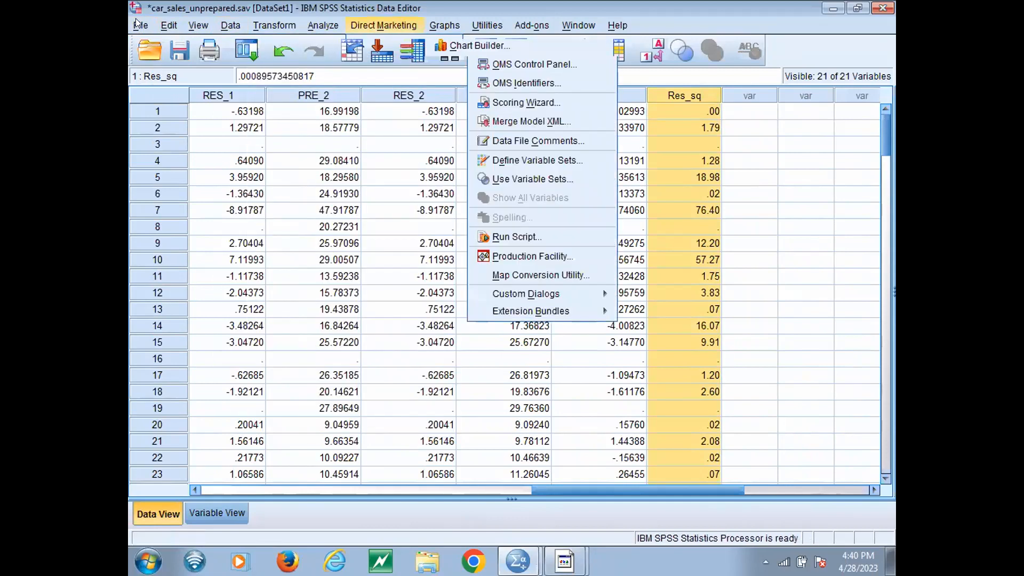
{"action": "key", "text": "Right"}
{"action": "key", "text": "Left"}
{"action": "key", "text": "Left"}
{"action": "key", "text": "Down"}
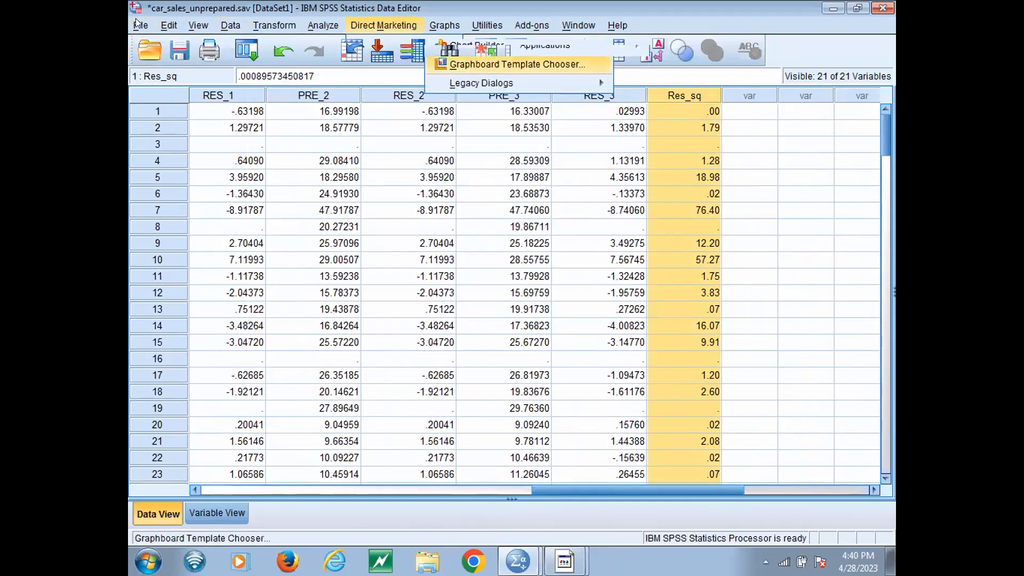
{"action": "key", "text": "Down"}
{"action": "key", "text": "Right"}
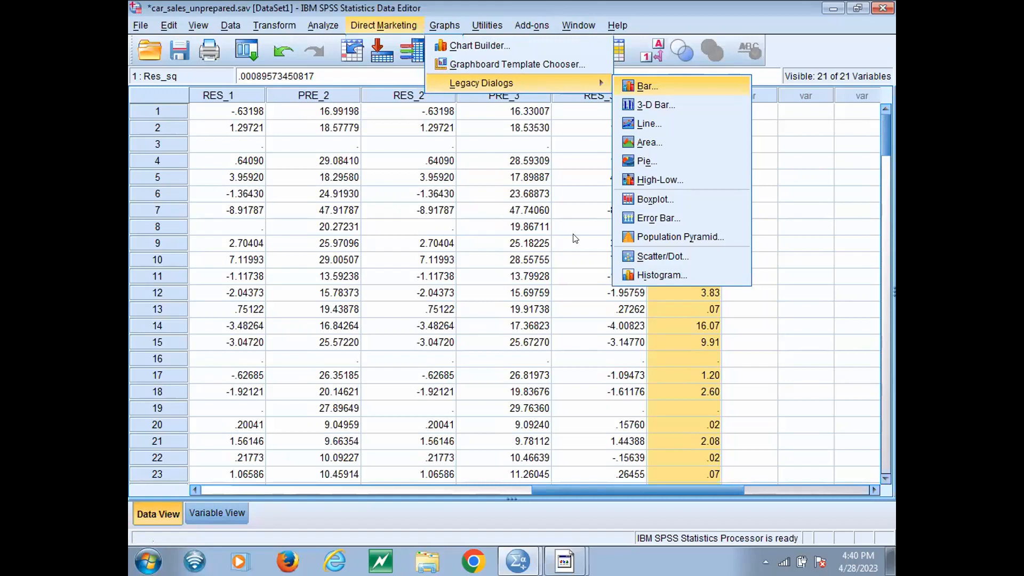
{"action": "left_click", "coordinate": [659, 256]}
{"action": "left_click", "coordinate": [422, 250]}
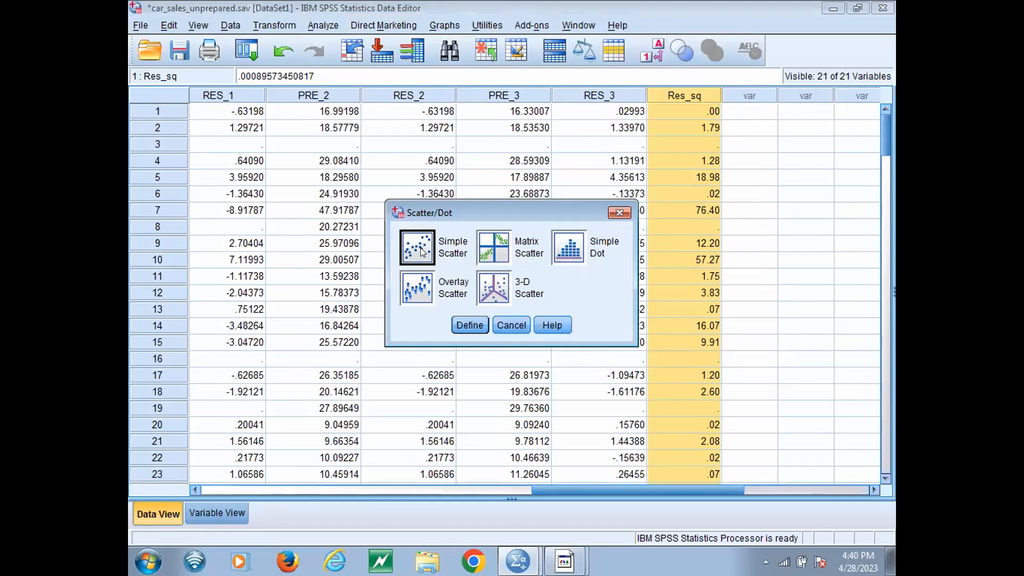
{"action": "left_click", "coordinate": [477, 320]}
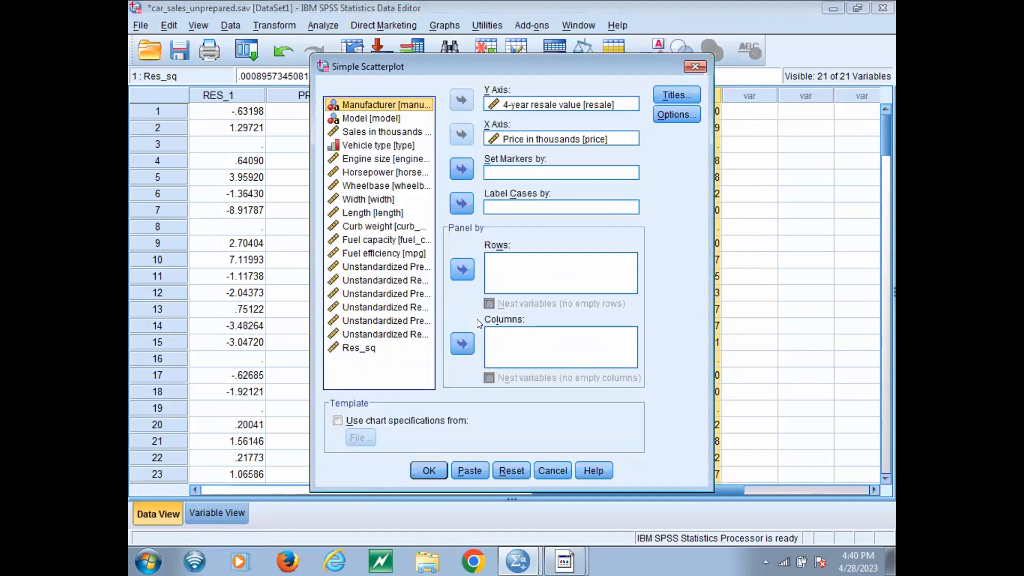
{"action": "left_click", "coordinate": [506, 470]}
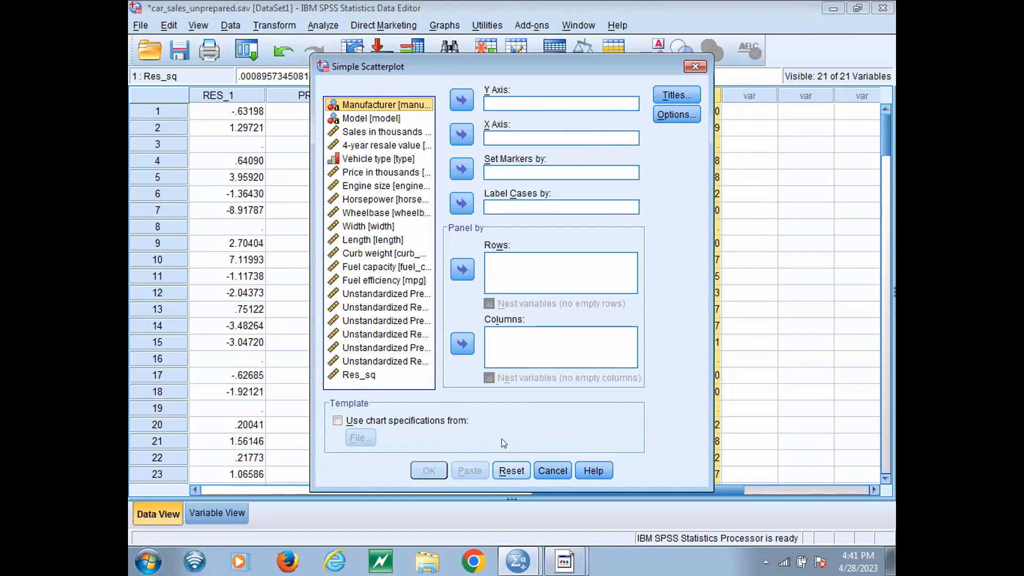
- Plot Res_sq on the Y axis against the unstandardized predicted value PRE_3 on the X axis and view the chart
{"action": "left_click", "coordinate": [350, 375]}
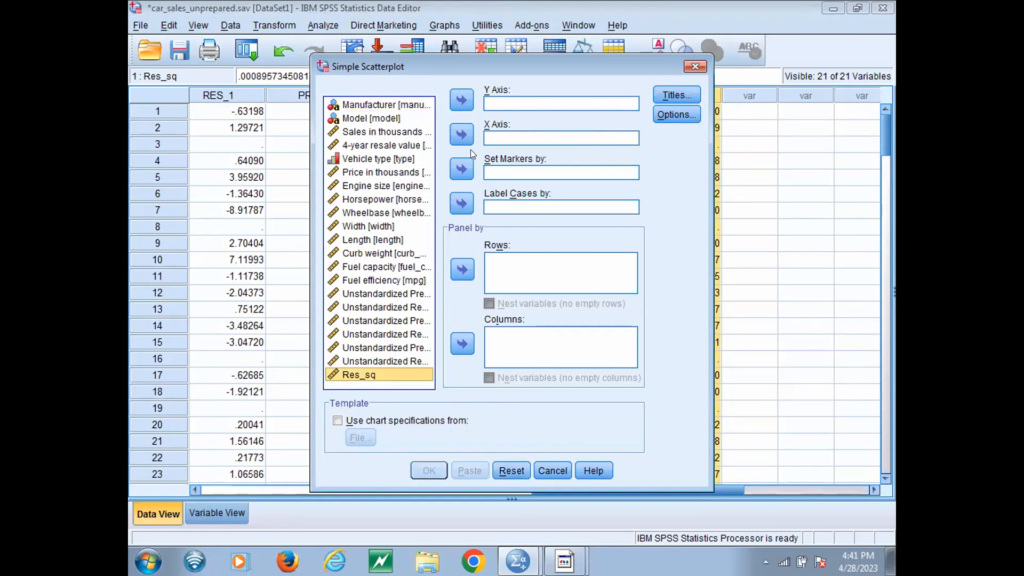
{"action": "left_click", "coordinate": [462, 101]}
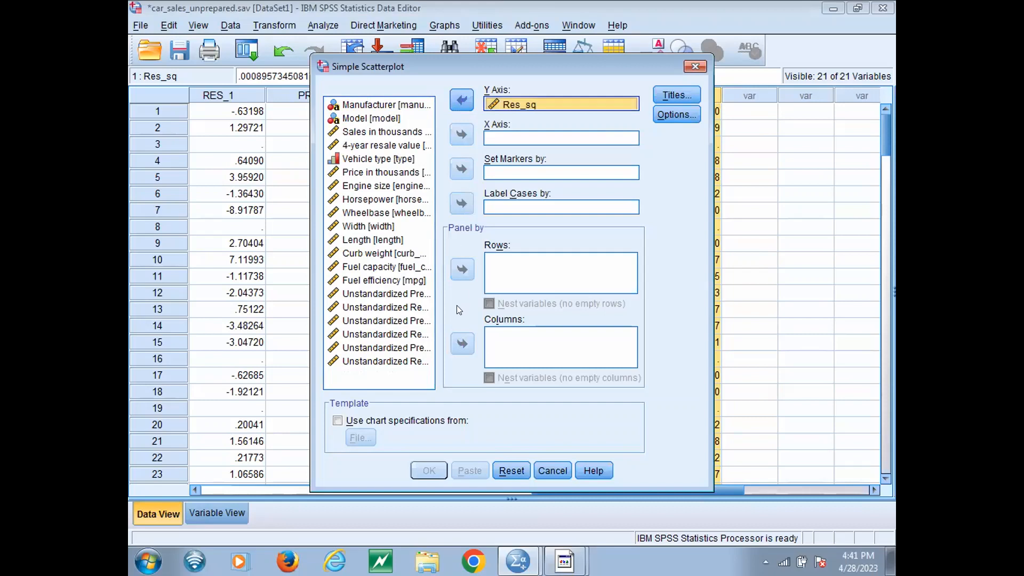
{"action": "left_click", "coordinate": [407, 349]}
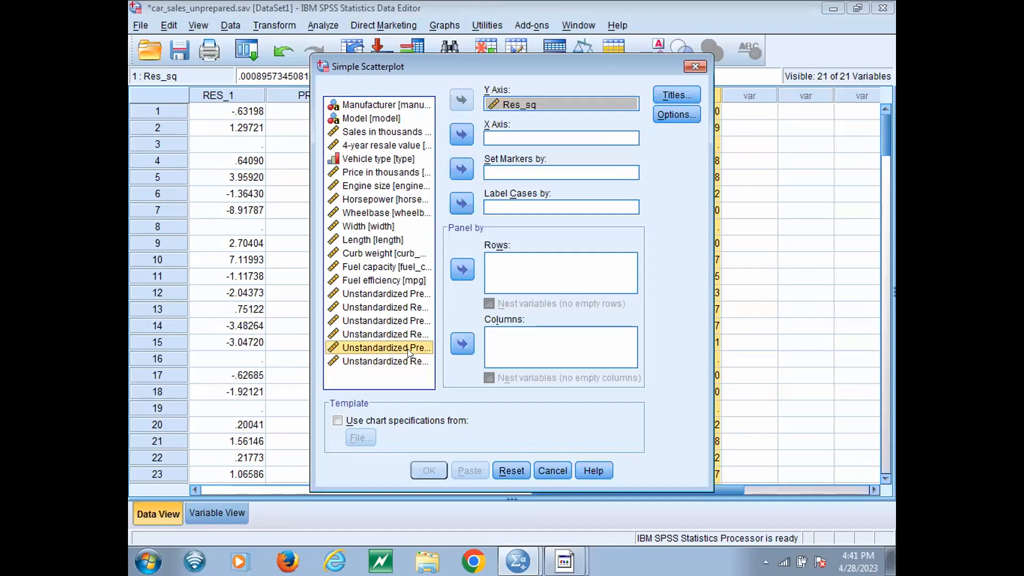
{"action": "left_click", "coordinate": [466, 135]}
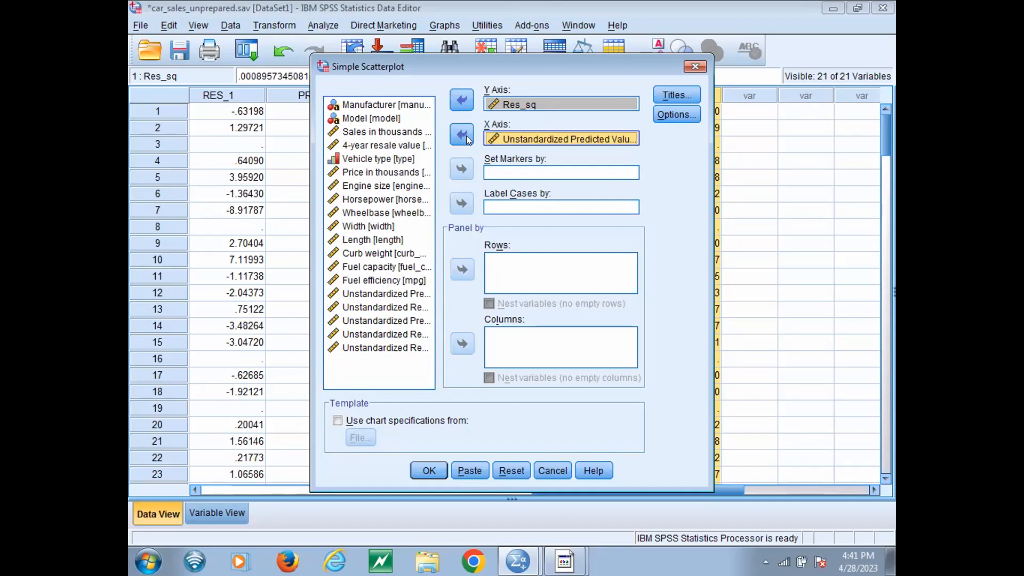
{"action": "left_click", "coordinate": [424, 470]}
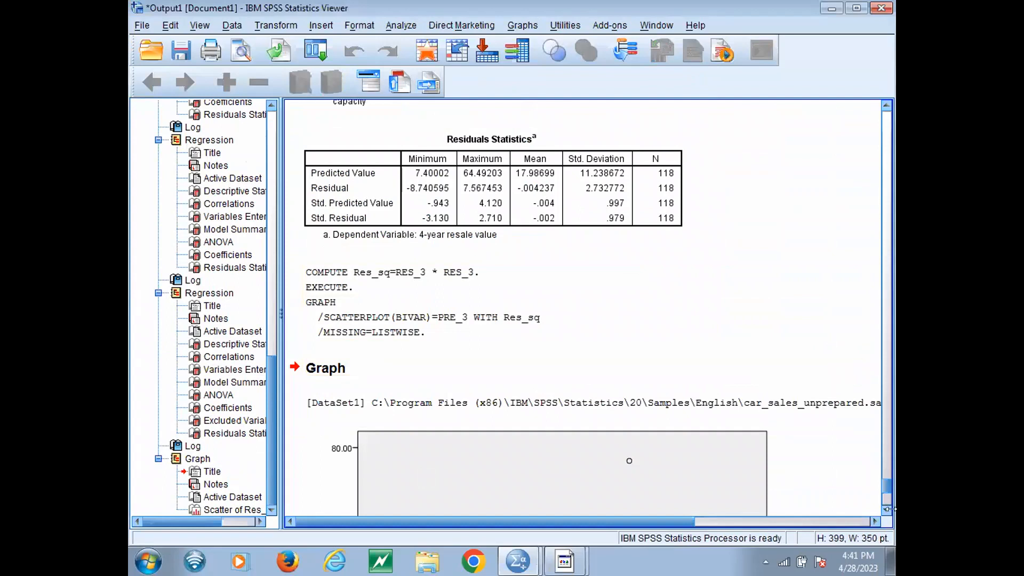
{"action": "scroll", "coordinate": [888, 485], "scroll_direction": "down", "scroll_amount": 5}
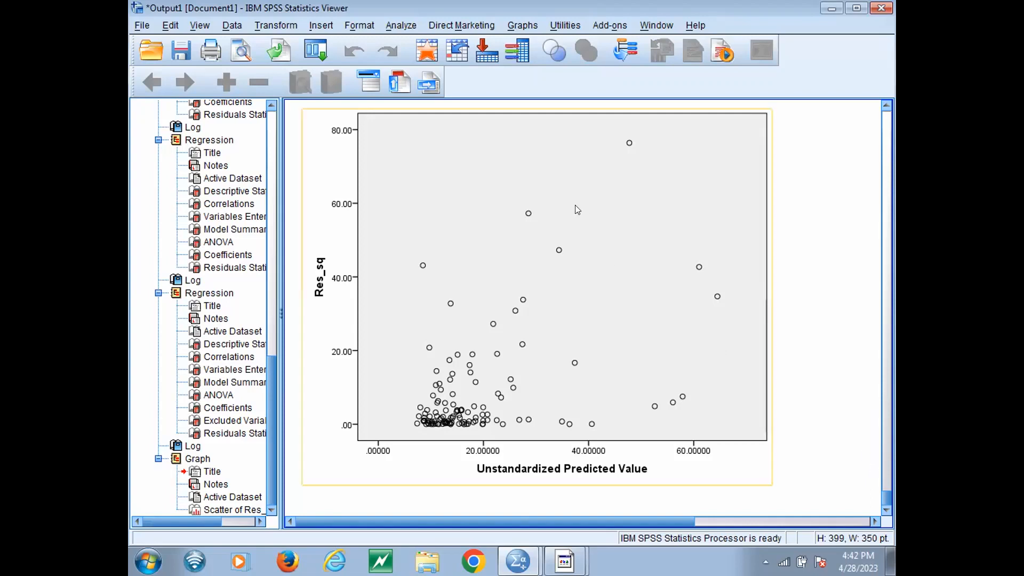
- Start choosing a further statistical analysis procedure to follow the Res_sq scatterplot
{"action": "left_click", "coordinate": [142, 25]}
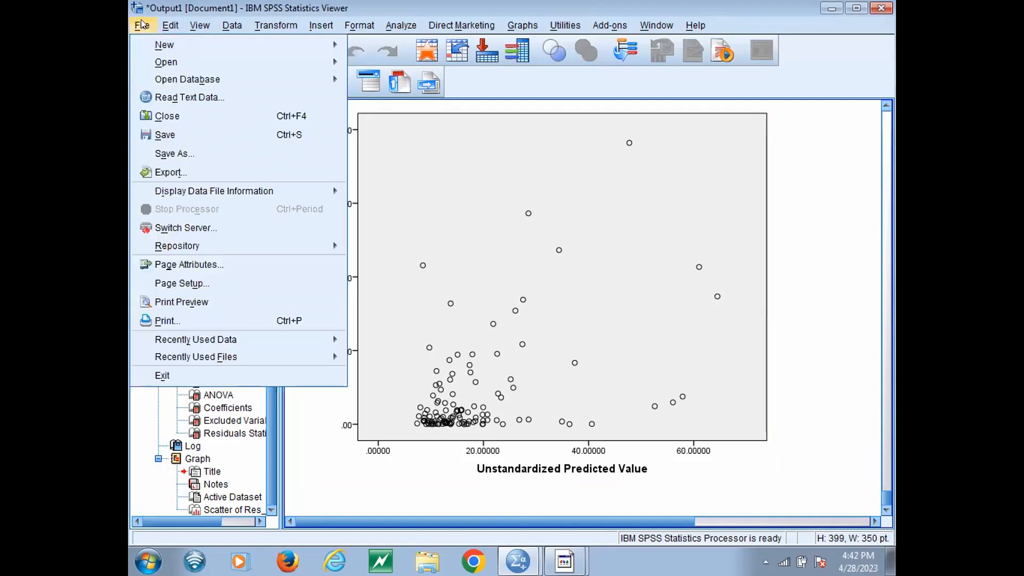
{"action": "key", "text": "Right"}
{"action": "key", "text": "Right"}
{"action": "key", "text": "Right"}
{"action": "key", "text": "Right"}
{"action": "key", "text": "Right"}
{"action": "key", "text": "Right"}
{"action": "key", "text": "Right"}
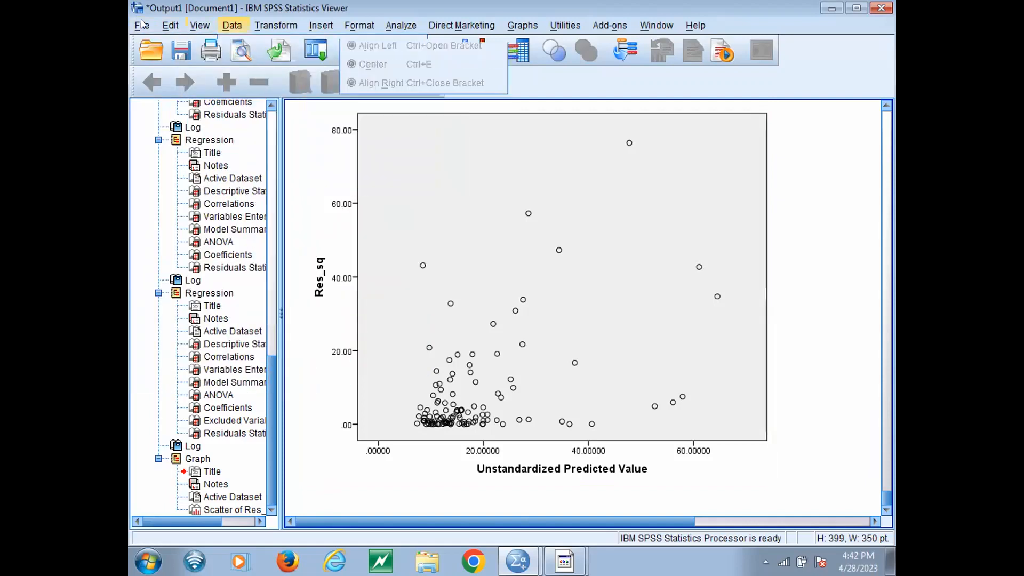
{"action": "key", "text": "Down"}
{"action": "key", "text": "Down"}
{"action": "key", "text": "Down"}
{"action": "key", "text": "Down"}
{"action": "key", "text": "Down"}
{"action": "key", "text": "Down"}
{"action": "key", "text": "Down"}
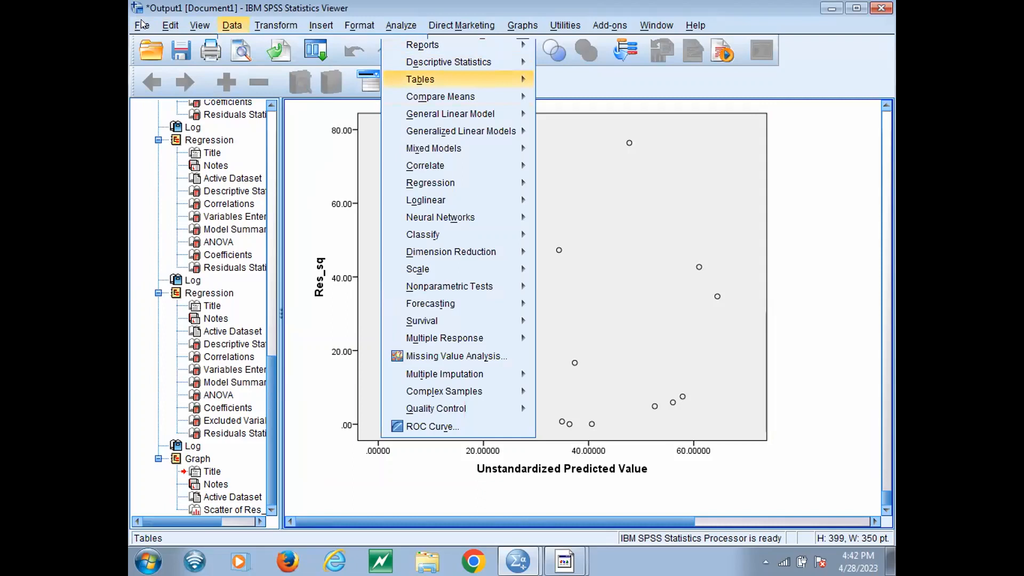
{"action": "key", "text": "Down"}
{"action": "key", "text": "Down"}
{"action": "key", "text": "Right"}
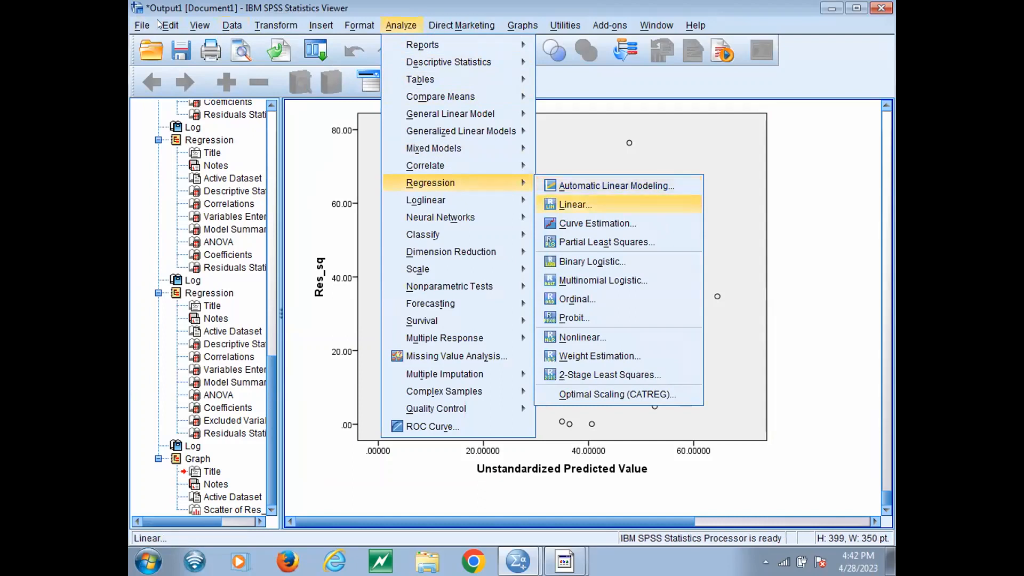
- Rerun the forward linear regression on 4-year resale value with collinearity diagnostics and the Durbin-Watson residual statistic enabled
{"action": "left_click", "coordinate": [170, 25]}
{"action": "key", "text": "Right"}
{"action": "key", "text": "Right"}
{"action": "key", "text": "Right"}
{"action": "key", "text": "Right"}
{"action": "key", "text": "Right"}
{"action": "key", "text": "Right"}
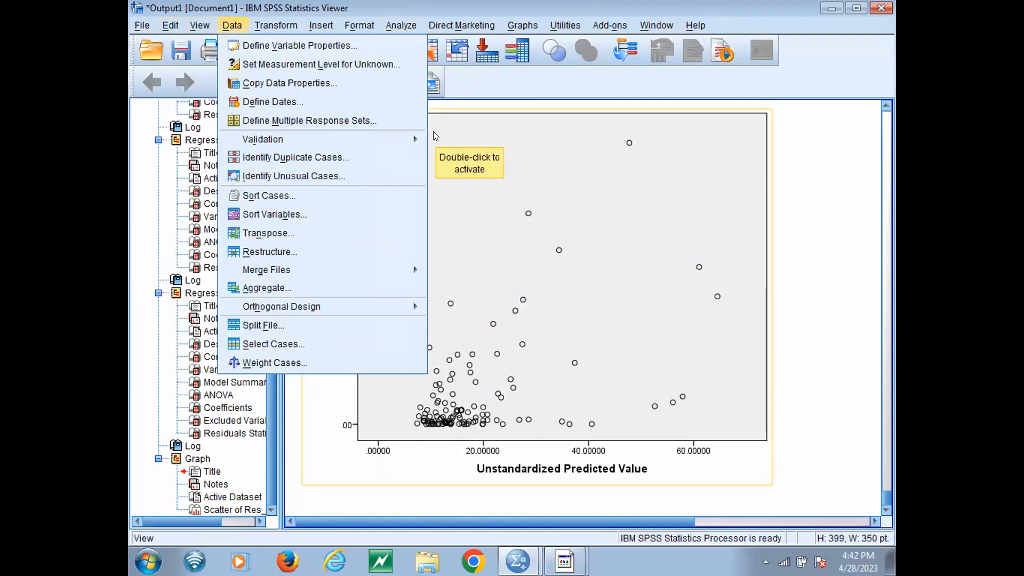
{"action": "key", "text": "Down"}
{"action": "key", "text": "Down"}
{"action": "key", "text": "Down"}
{"action": "key", "text": "Down"}
{"action": "key", "text": "Down"}
{"action": "key", "text": "Down"}
{"action": "key", "text": "Down"}
{"action": "key", "text": "Down"}
{"action": "key", "text": "Down"}
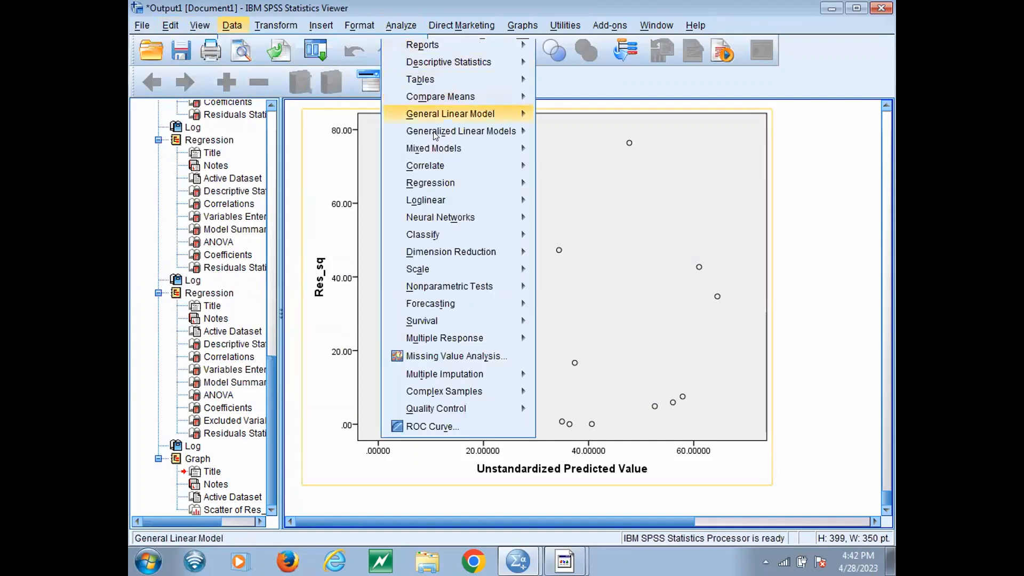
{"action": "key", "text": "Right"}
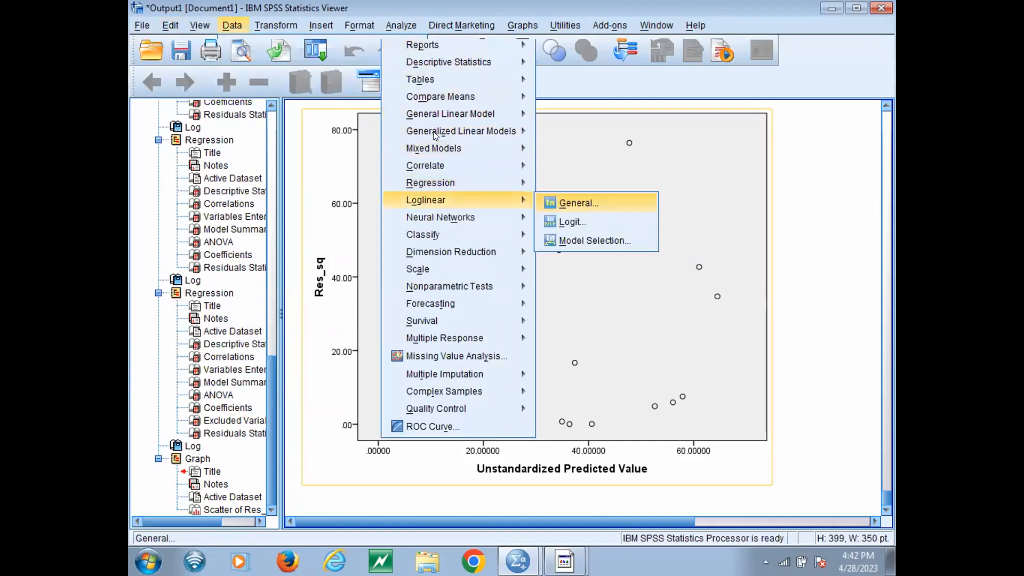
{"action": "key", "text": "Down"}
{"action": "key", "text": "Down"}
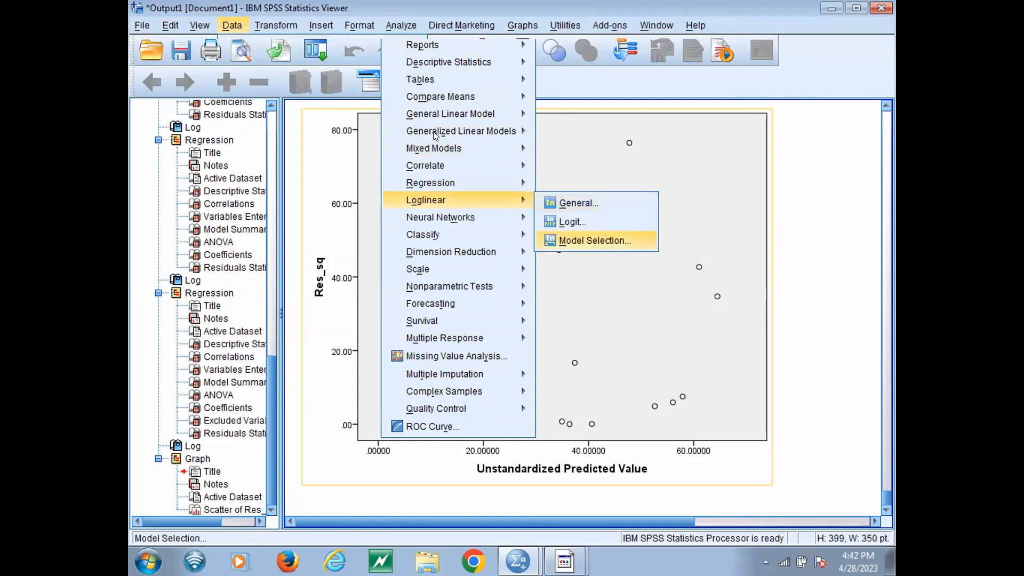
{"action": "key", "text": "Left"}
{"action": "key", "text": "Up"}
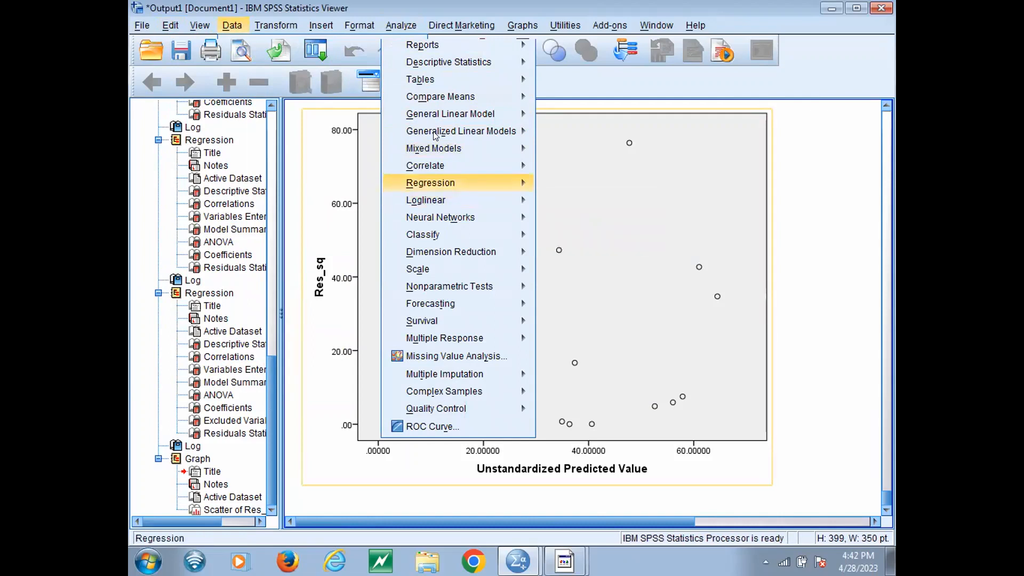
{"action": "key", "text": "Right"}
{"action": "key", "text": "Down"}
{"action": "key", "text": "Return"}
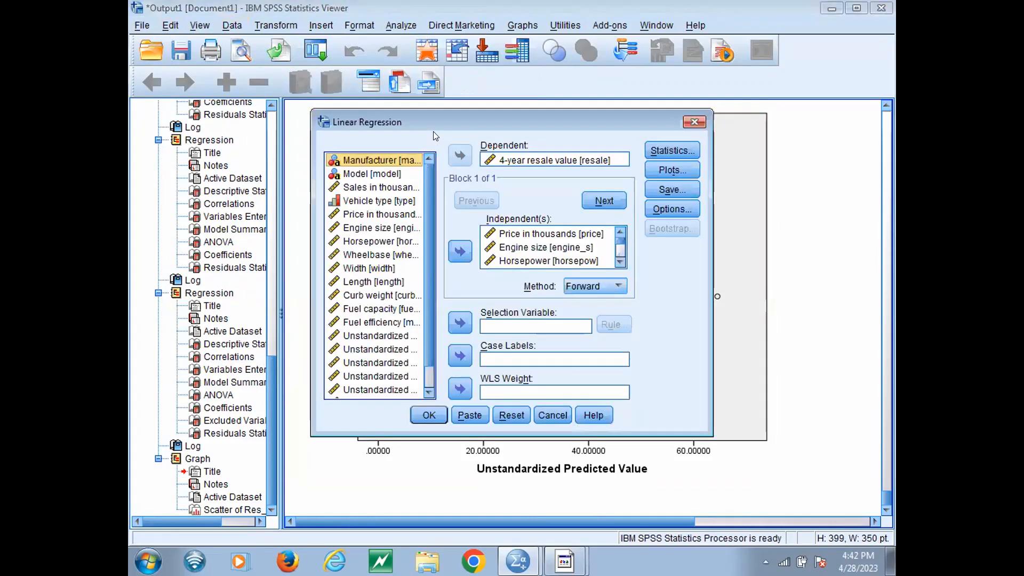
{"action": "left_click", "coordinate": [675, 152]}
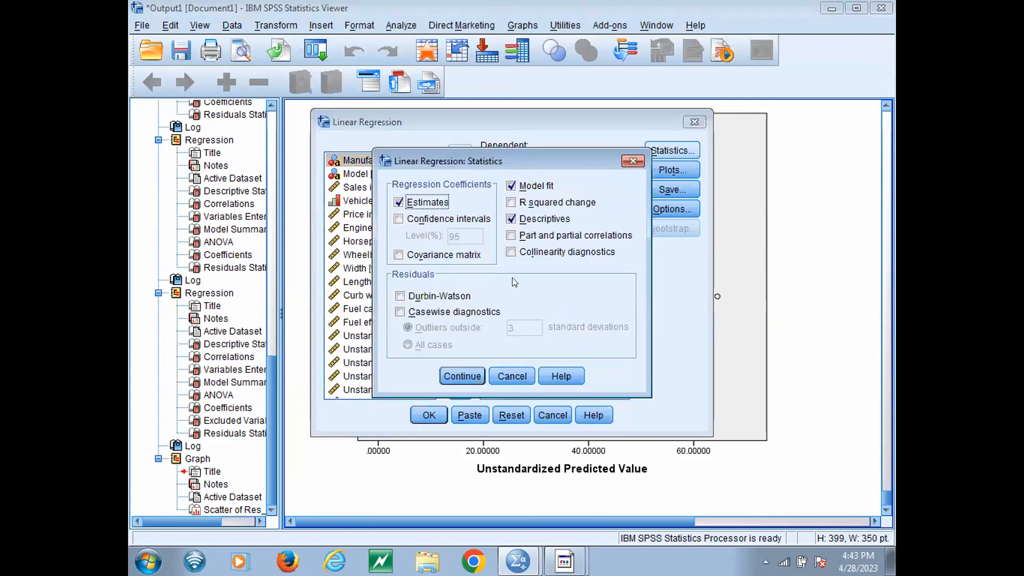
{"action": "left_click", "coordinate": [540, 252]}
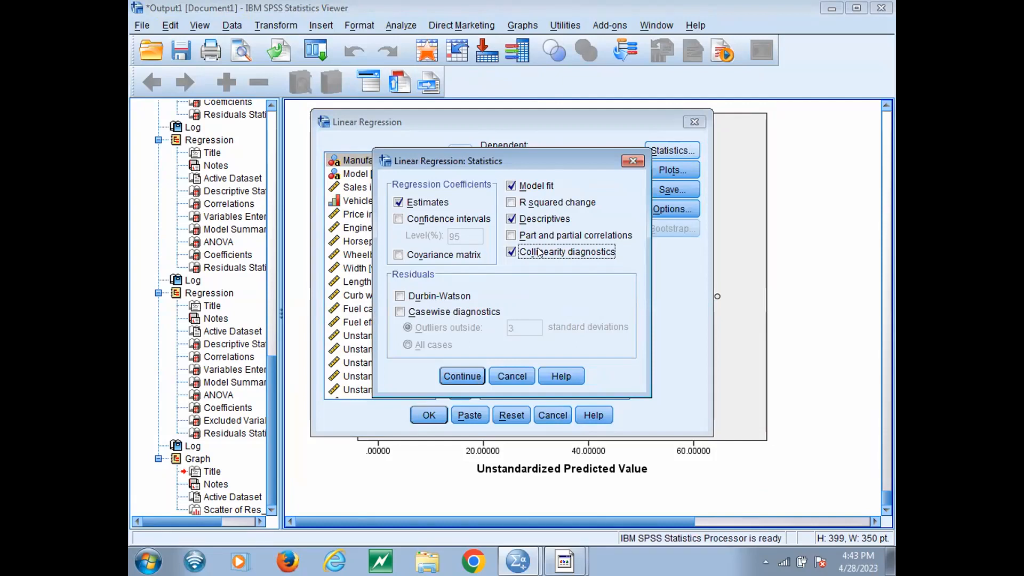
{"action": "left_click", "coordinate": [455, 297]}
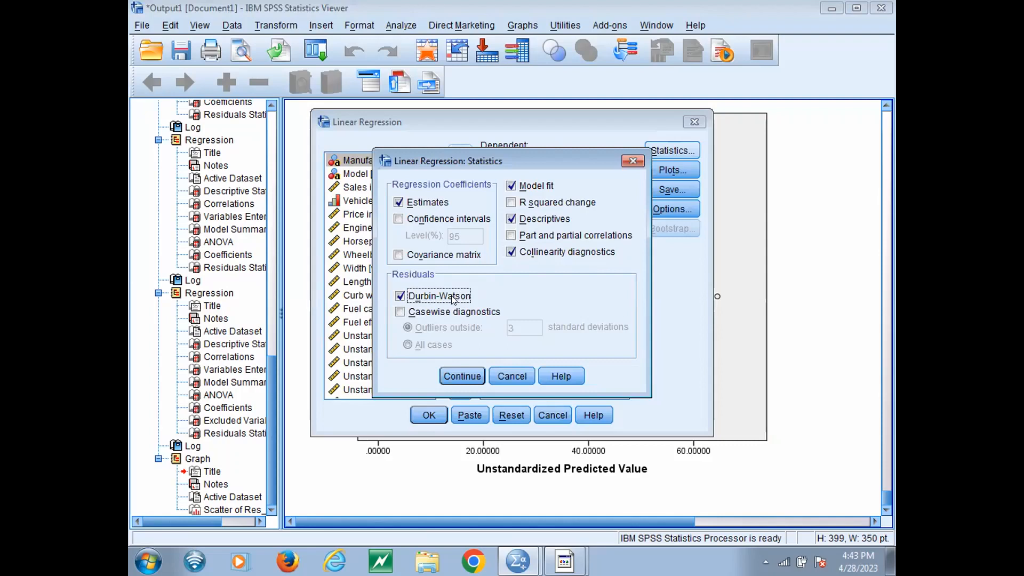
{"action": "left_click", "coordinate": [465, 375]}
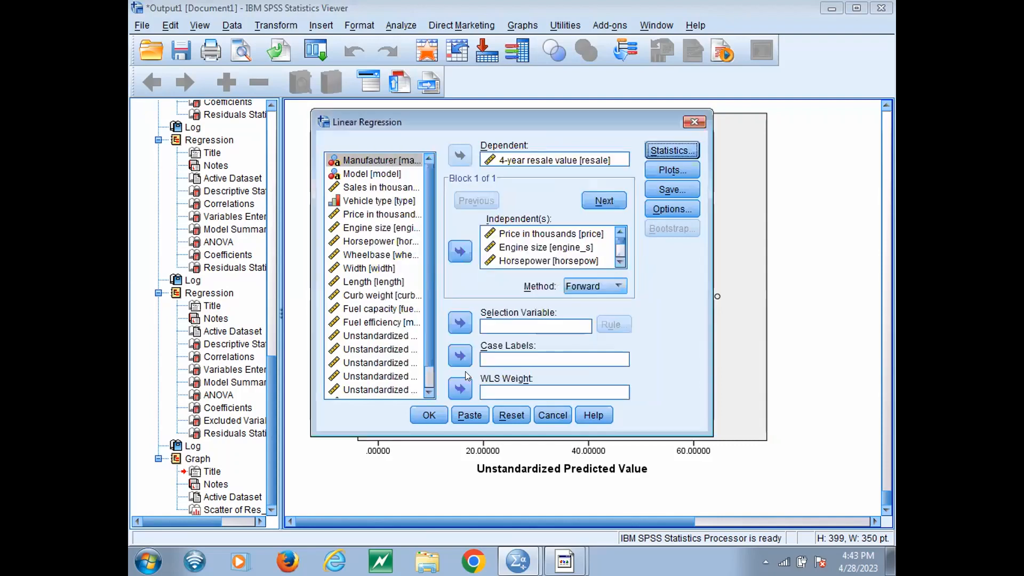
{"action": "left_click", "coordinate": [429, 415]}
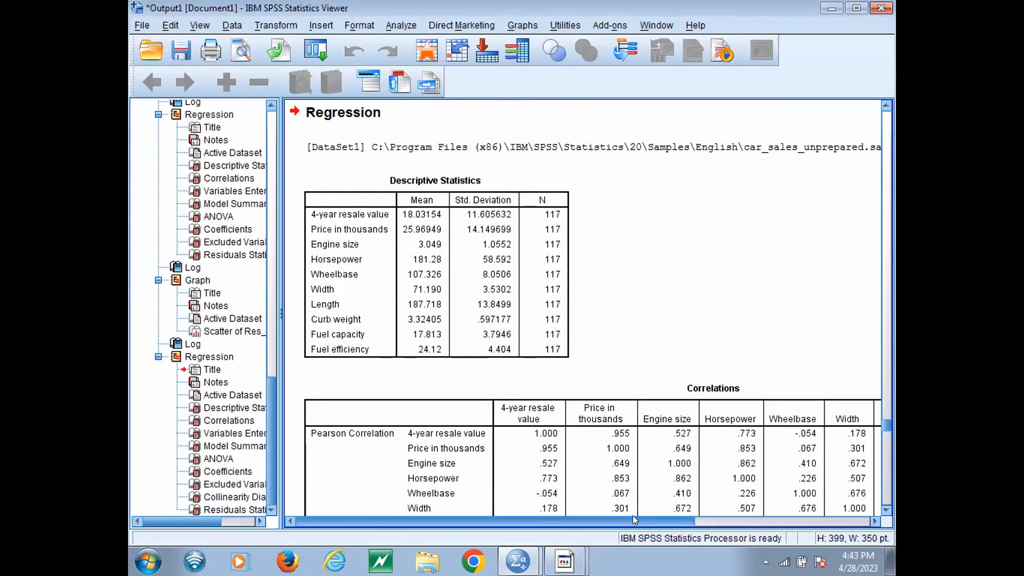
- Examine the forward regression's Correlations table, the collinearity statistics in the Coefficients table, and the Collinearity Diagnostics table
{"action": "mouse_move", "coordinate": [635, 519]}
{"action": "left_mouse_down"}
{"action": "mouse_move", "coordinate": [661, 519]}
{"action": "mouse_move", "coordinate": [635, 517]}
{"action": "left_mouse_up"}
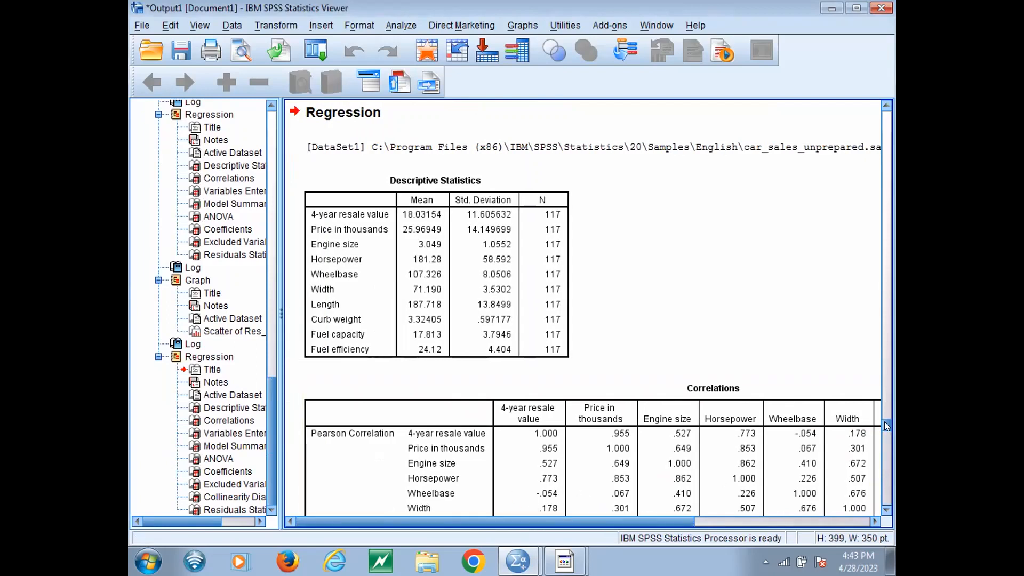
{"action": "left_click_drag", "start_coordinate": [885, 421], "coordinate": [887, 424]}
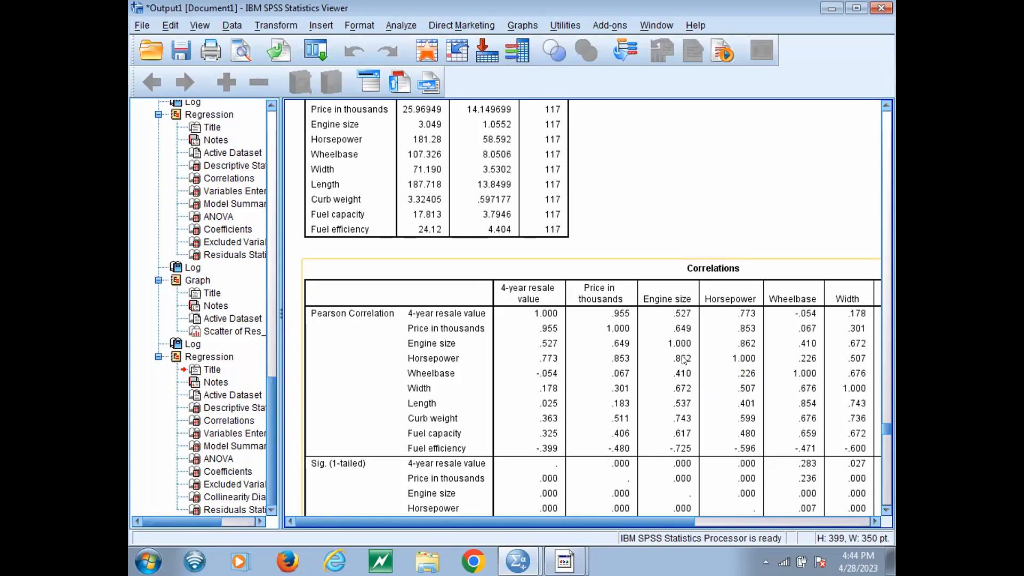
{"action": "left_click", "coordinate": [887, 510]}
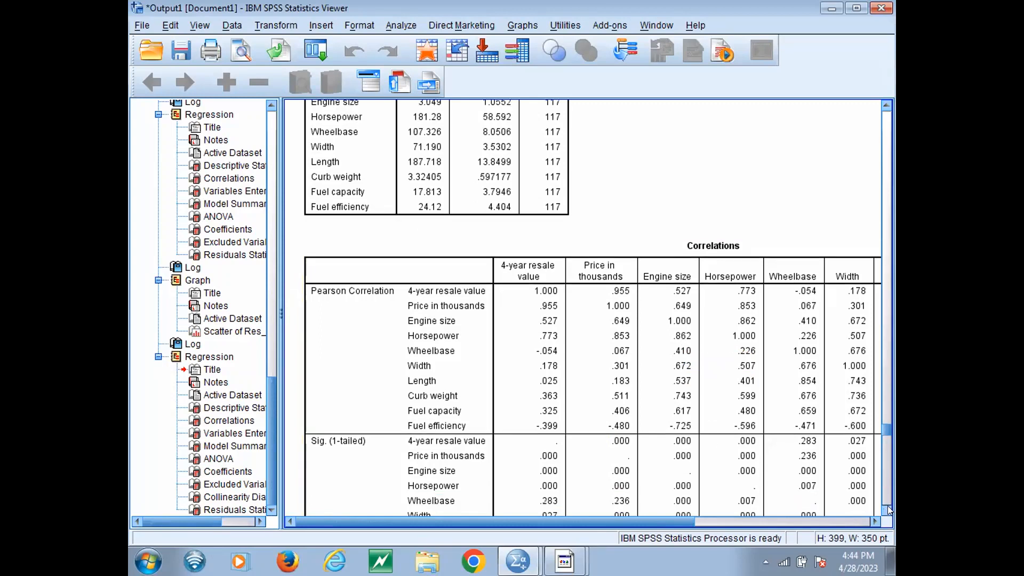
{"action": "left_click", "coordinate": [888, 510]}
{"action": "left_click_drag", "start_coordinate": [888, 510], "coordinate": [888, 510]}
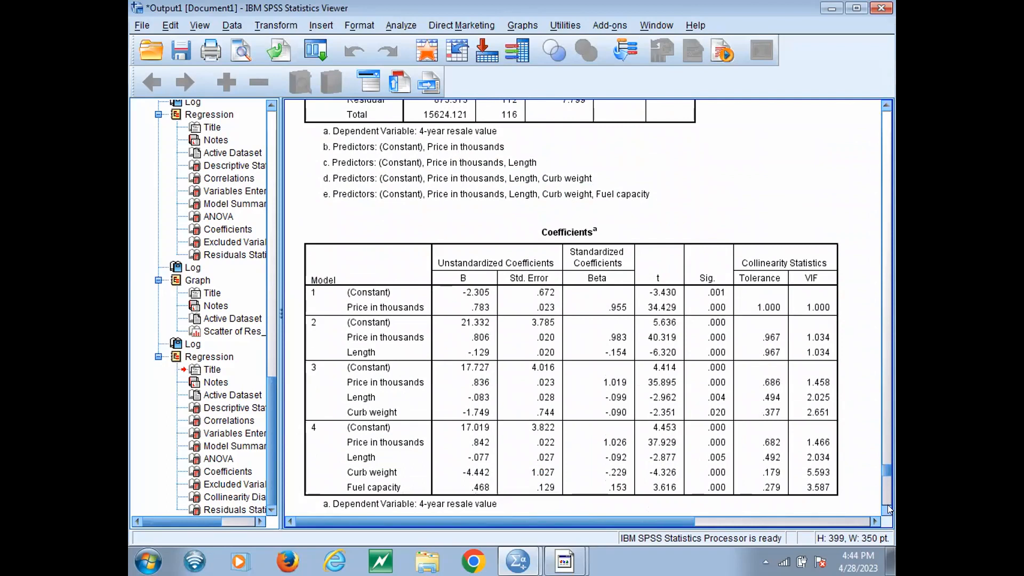
{"action": "left_click_drag", "start_coordinate": [886, 462], "coordinate": [876, 421]}
{"action": "mouse_move", "coordinate": [608, 521]}
{"action": "left_mouse_down"}
{"action": "mouse_move", "coordinate": [815, 521]}
{"action": "mouse_move", "coordinate": [603, 521]}
{"action": "left_mouse_up"}
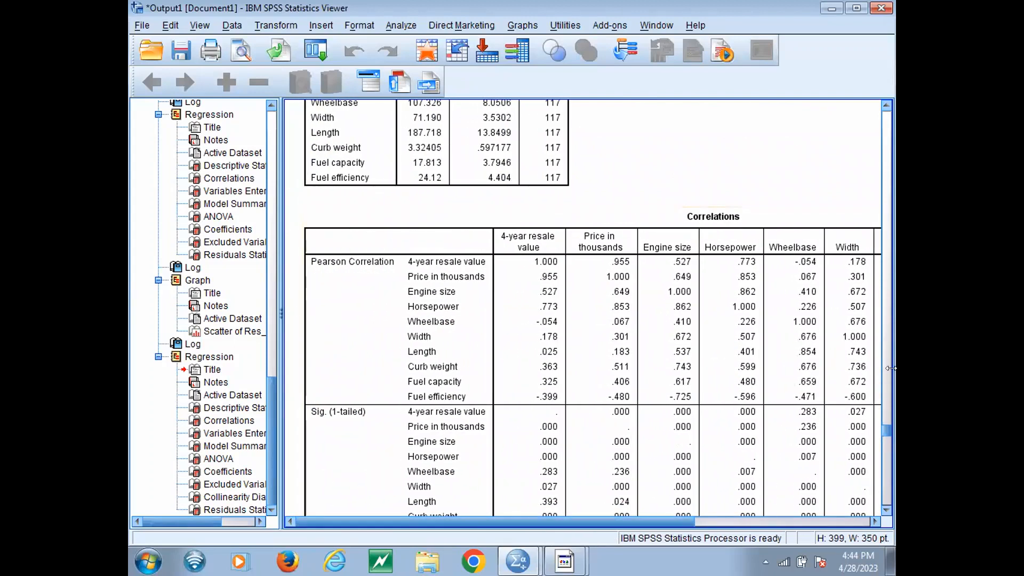
{"action": "left_click_drag", "start_coordinate": [887, 430], "coordinate": [892, 500]}
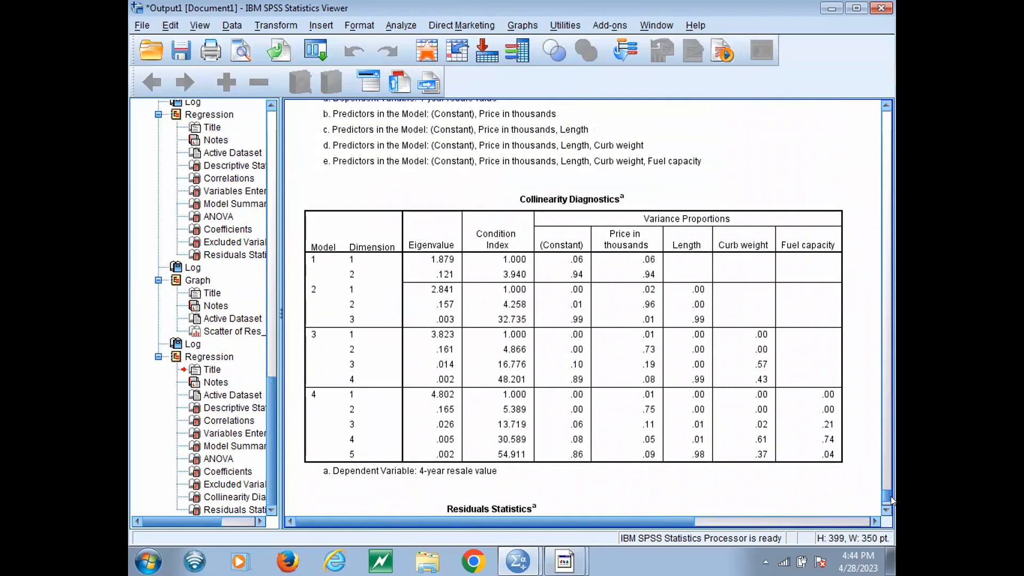
{"action": "left_click", "coordinate": [597, 271]}
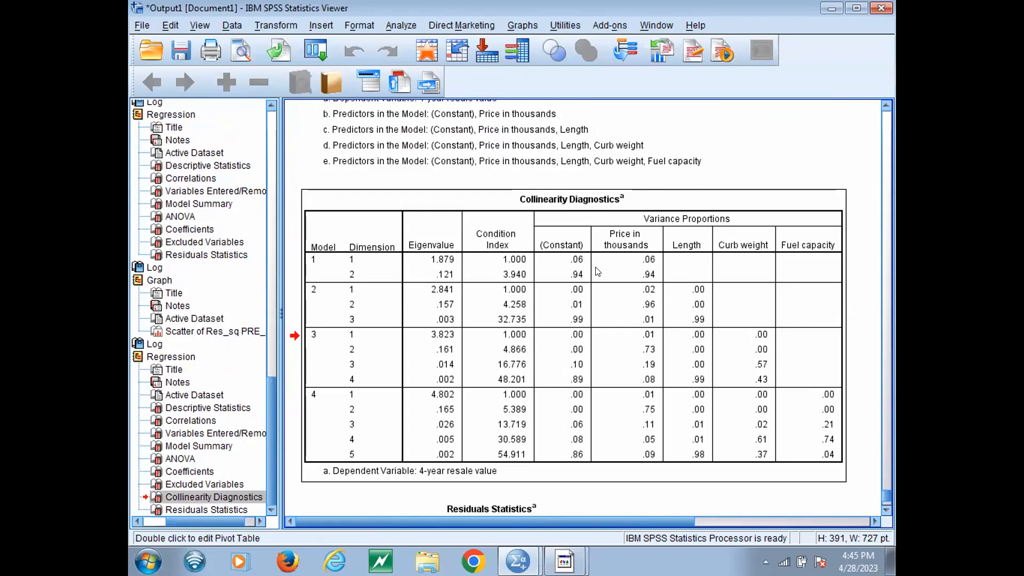
{"action": "left_click", "coordinate": [598, 271]}
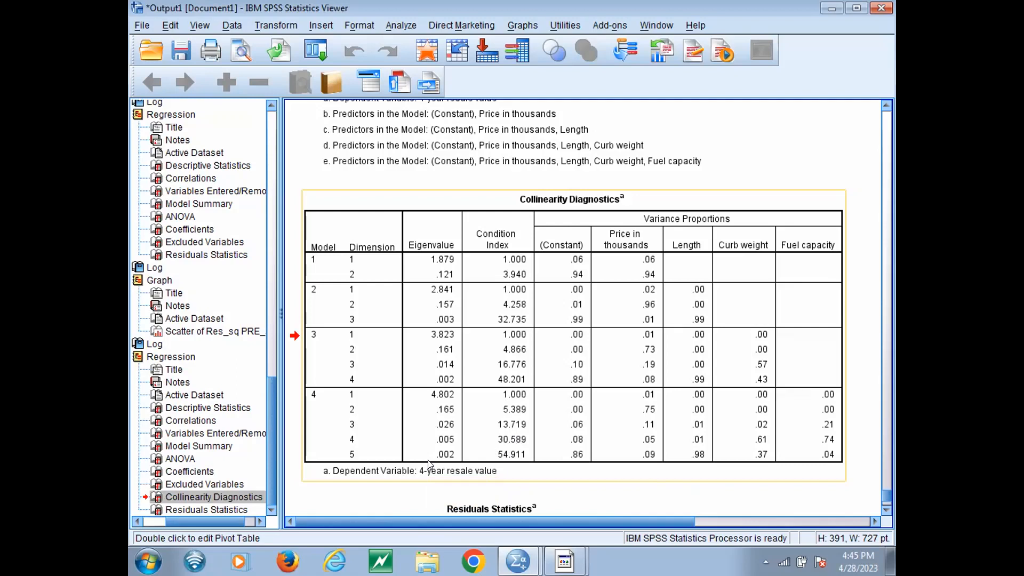
- Rerun the linear regression on 4-year resale value with the same predictors, using the Enter method
{"action": "left_click", "coordinate": [143, 25]}
{"action": "key", "text": "Right"}
{"action": "key", "text": "Right"}
{"action": "key", "text": "Right"}
{"action": "key", "text": "Right"}
{"action": "key", "text": "Right"}
{"action": "key", "text": "Right"}
{"action": "key", "text": "Right"}
{"action": "key", "text": "Right"}
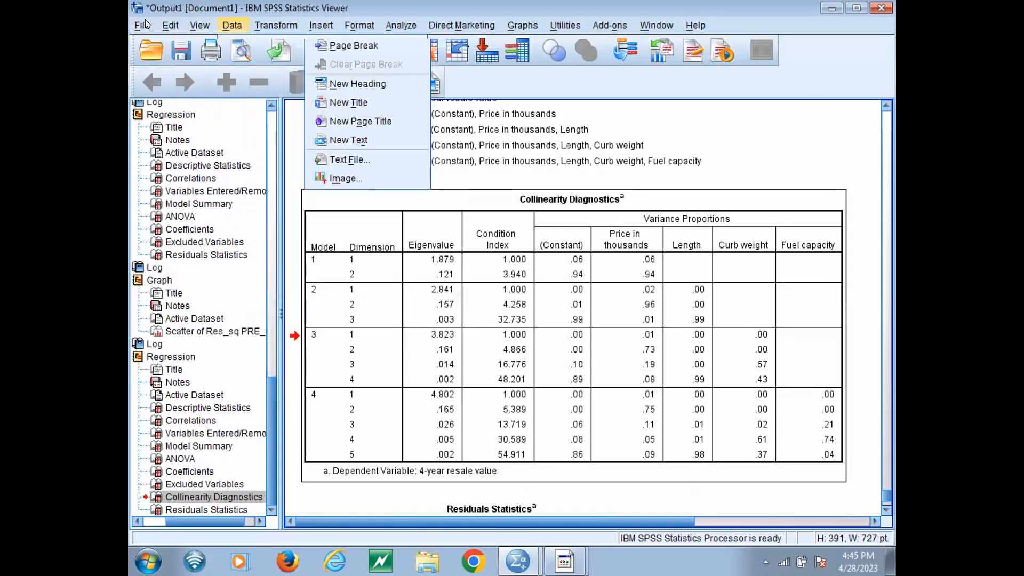
{"action": "key", "text": "Left"}
{"action": "key", "text": "Down"}
{"action": "key", "text": "Down"}
{"action": "key", "text": "Down"}
{"action": "key", "text": "Down"}
{"action": "key", "text": "Down"}
{"action": "key", "text": "Down"}
{"action": "key", "text": "Down"}
{"action": "key", "text": "Down"}
{"action": "key", "text": "Down"}
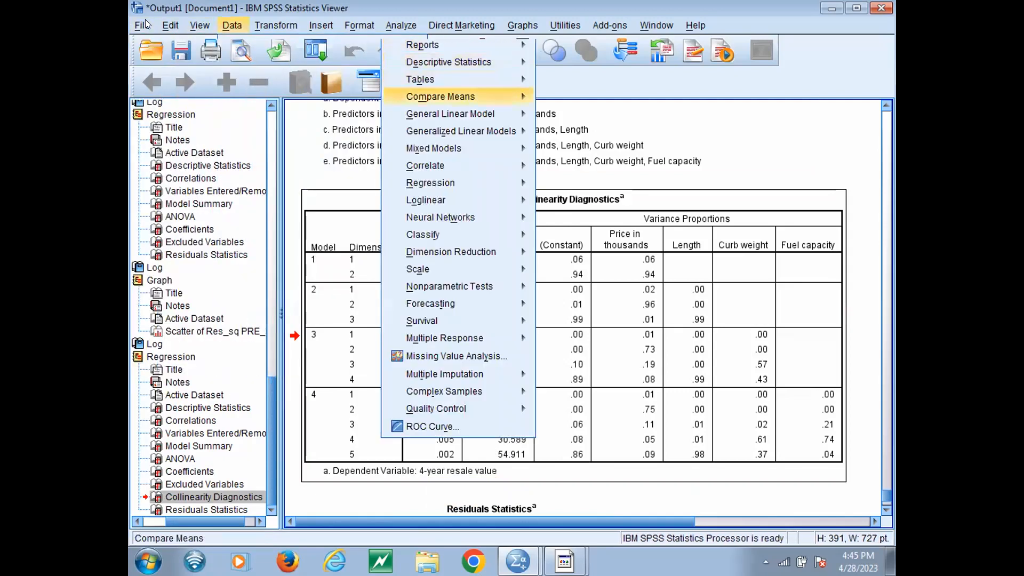
{"action": "key", "text": "Right"}
{"action": "key", "text": "Down"}
{"action": "key", "text": "Down"}
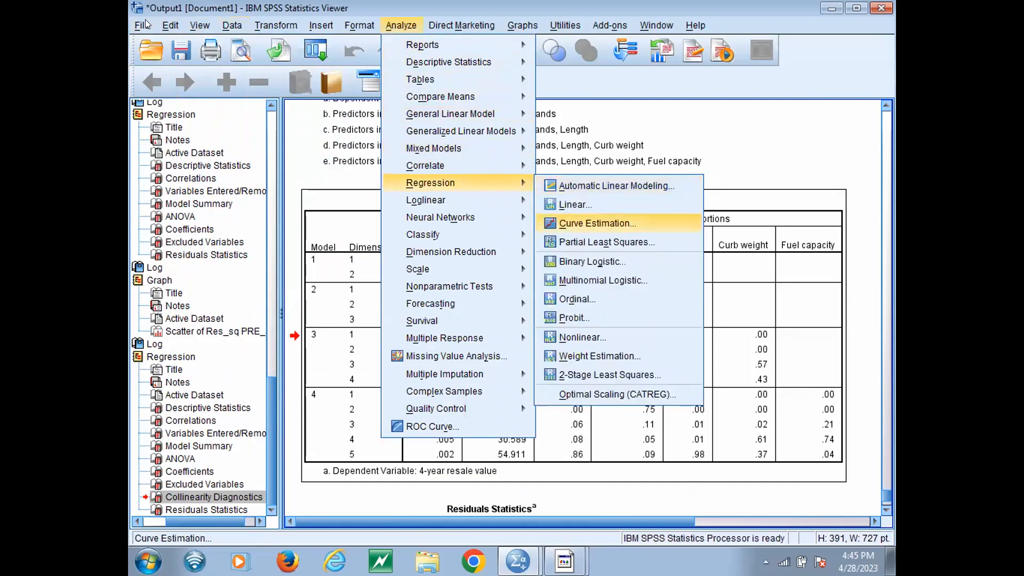
{"action": "key", "text": "Down"}
{"action": "key", "text": "Up"}
{"action": "key", "text": "Up"}
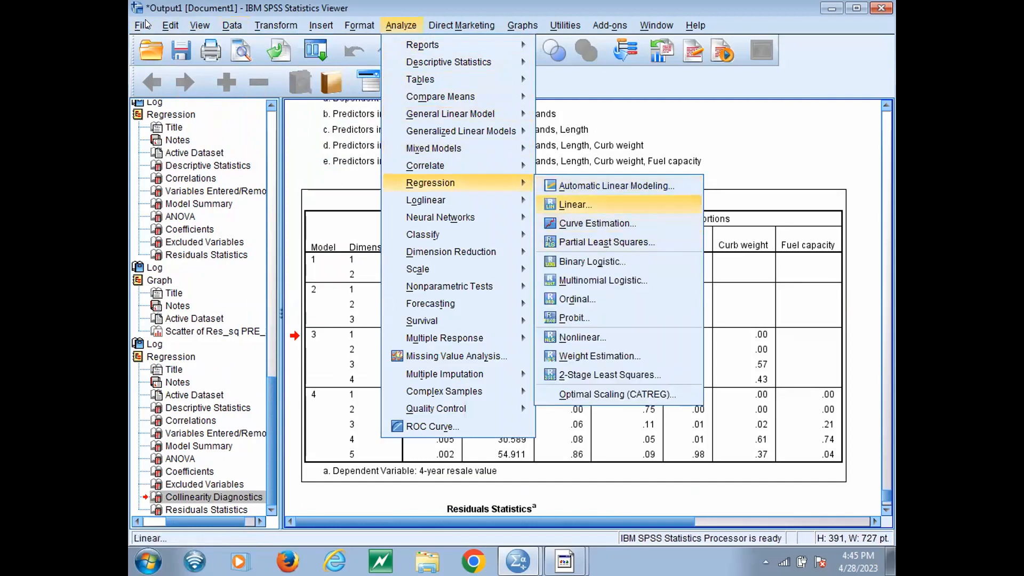
{"action": "key", "text": "Return"}
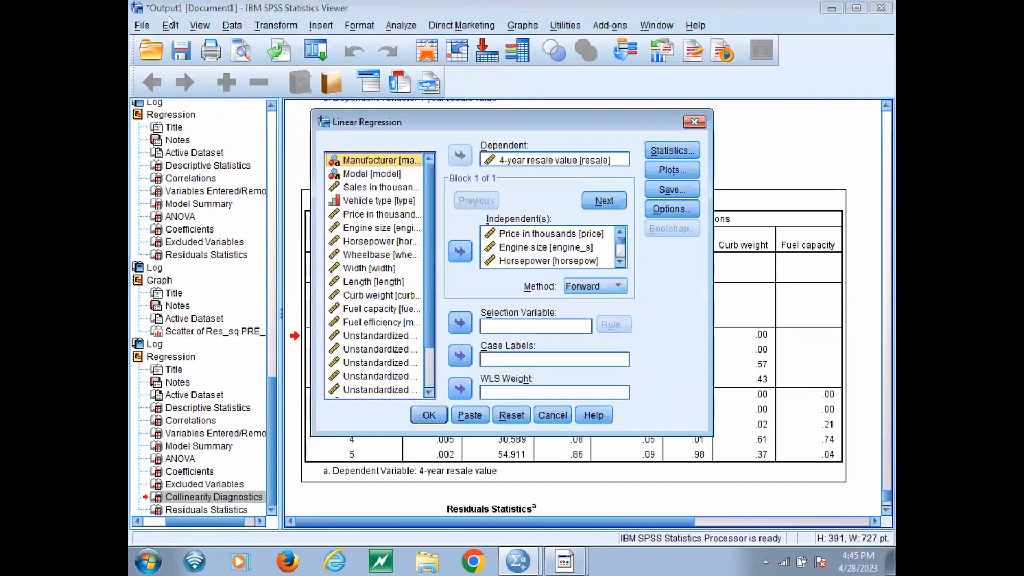
{"action": "left_click", "coordinate": [567, 290]}
{"action": "left_click", "coordinate": [584, 298]}
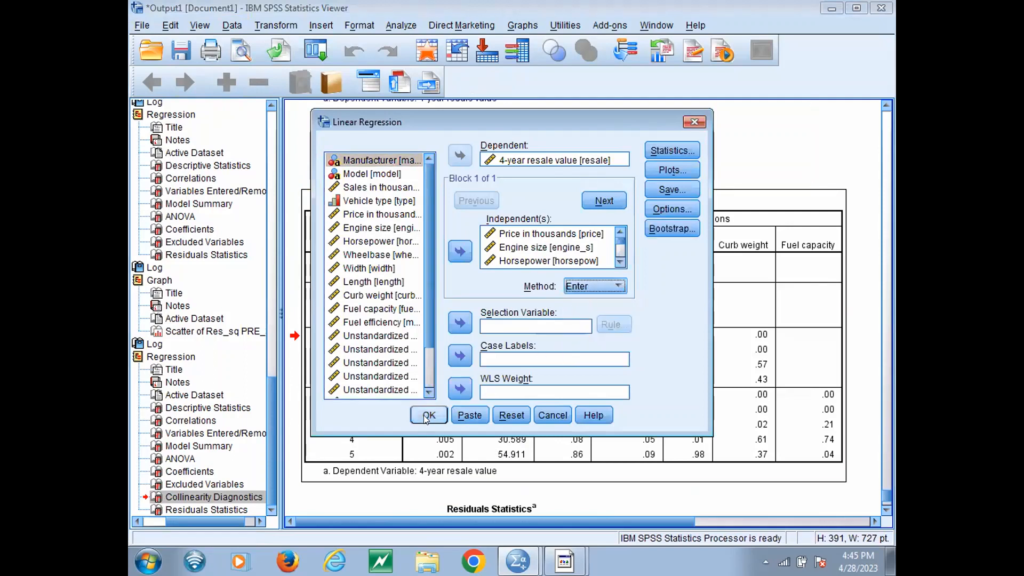
{"action": "left_click", "coordinate": [427, 415]}
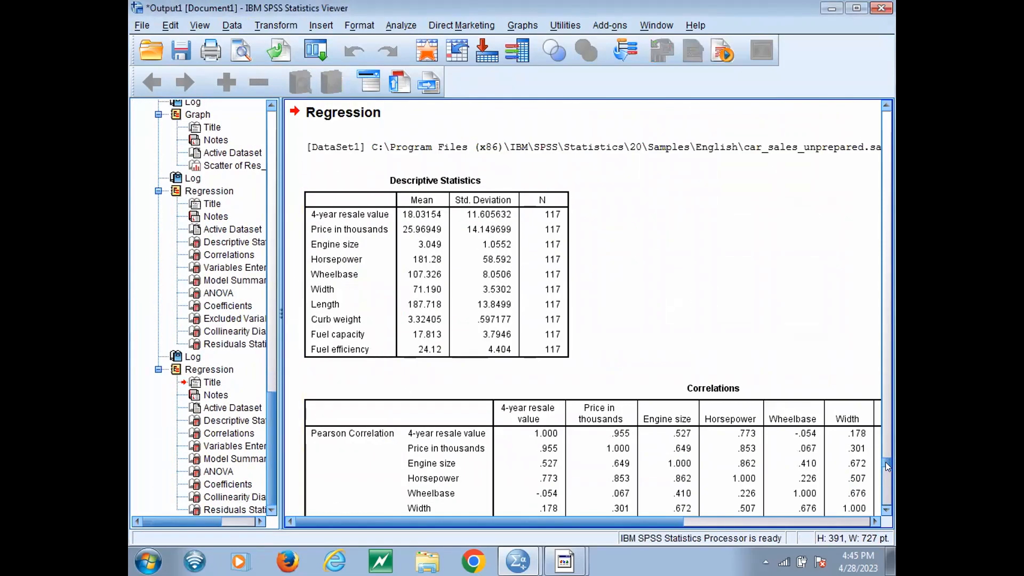
- Examine the Enter regression's Collinearity Diagnostics, the Durbin-Watson value in the Model Summary, and the Correlations table
{"action": "left_click_drag", "start_coordinate": [885, 464], "coordinate": [885, 501]}
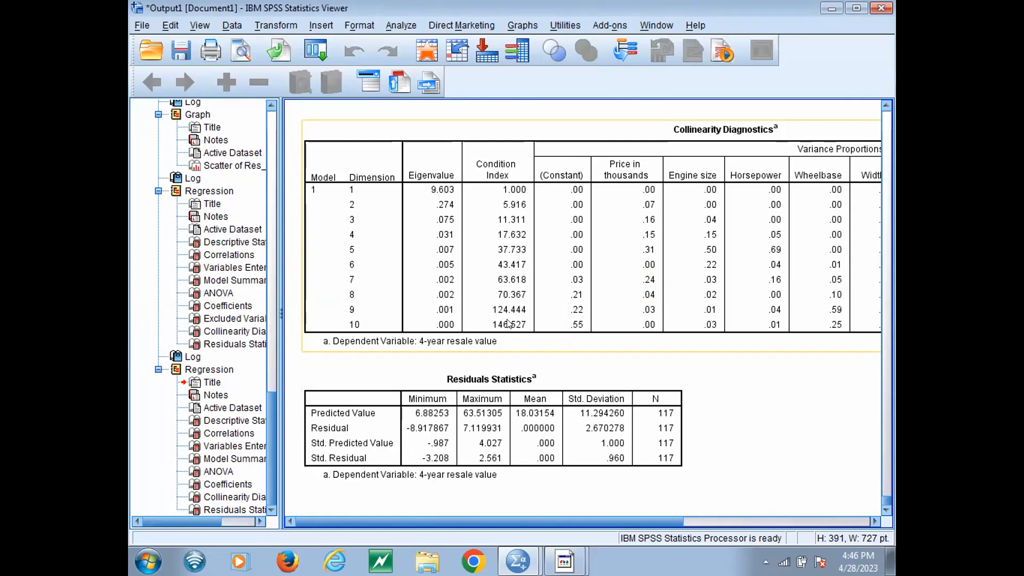
{"action": "left_click", "coordinate": [803, 388]}
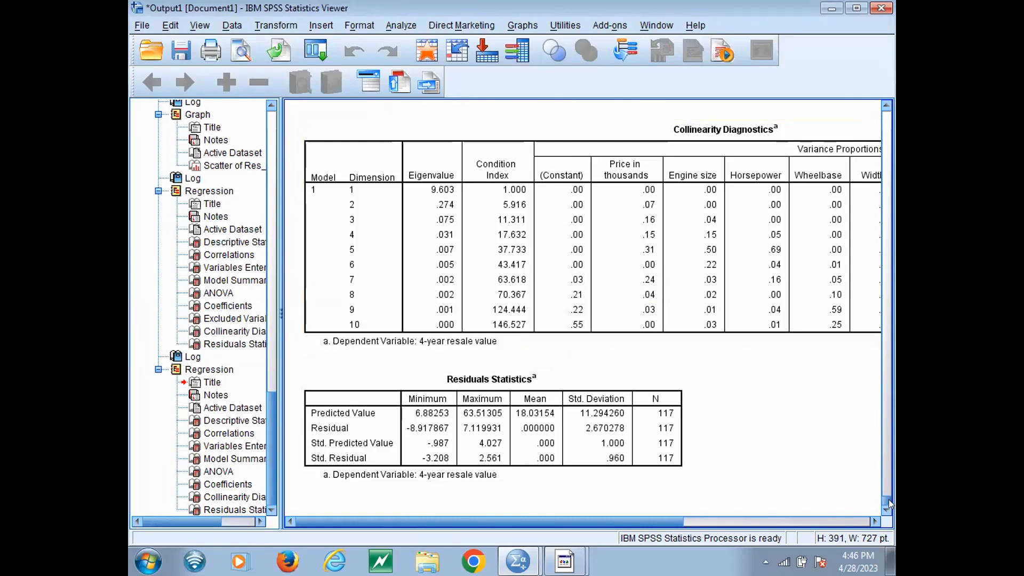
{"action": "left_click_drag", "start_coordinate": [884, 501], "coordinate": [879, 478]}
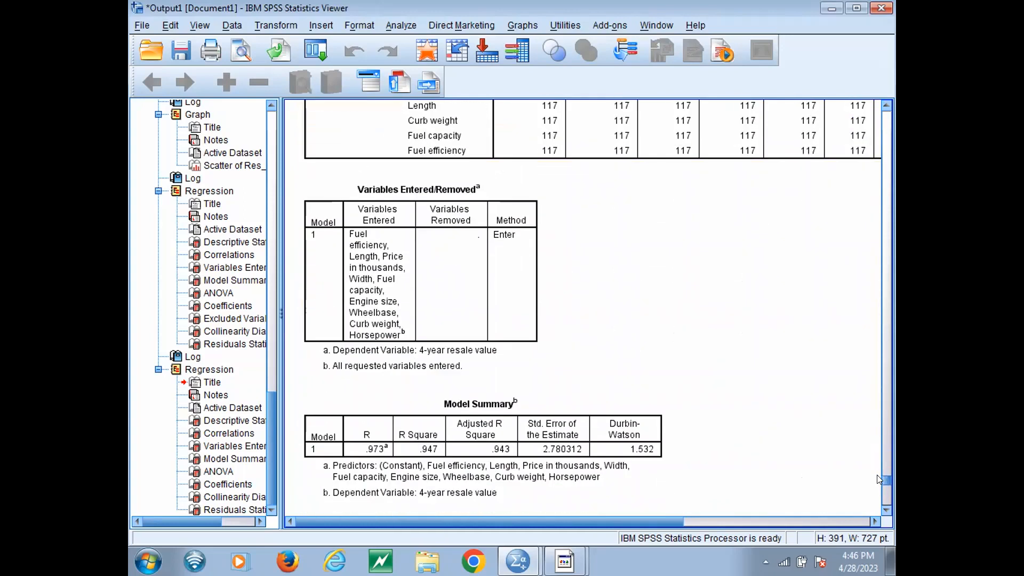
{"action": "left_click", "coordinate": [637, 473]}
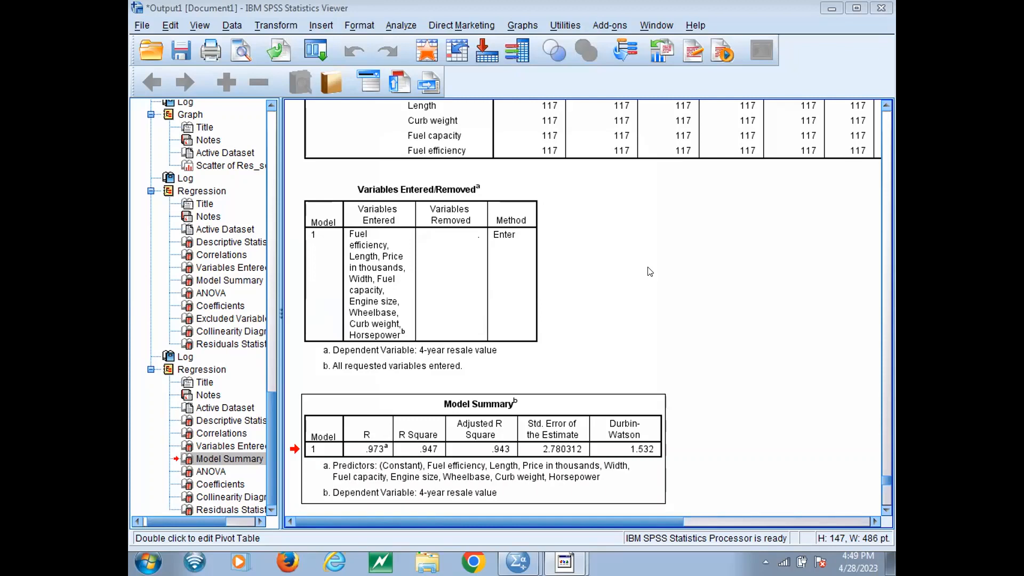
{"action": "key", "text": "Up"}
{"action": "key", "text": "Up"}
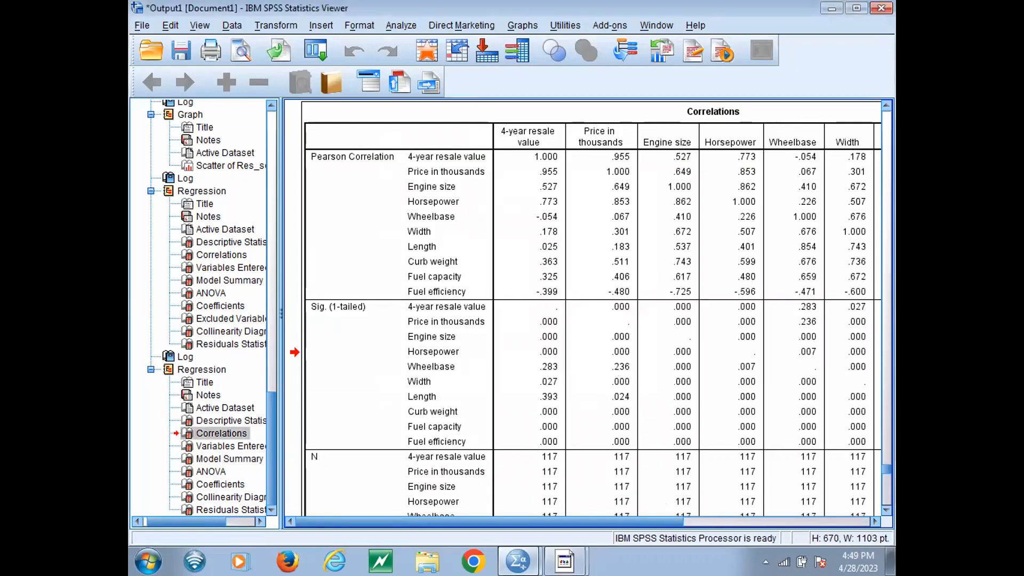
{"action": "left_click", "coordinate": [565, 561]}
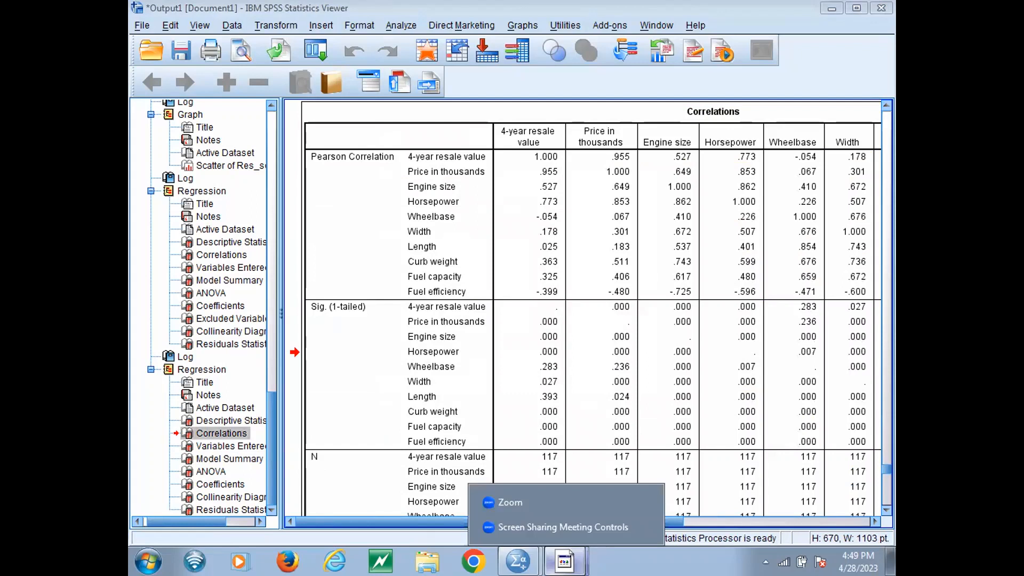
{"action": "left_click", "coordinate": [539, 529]}
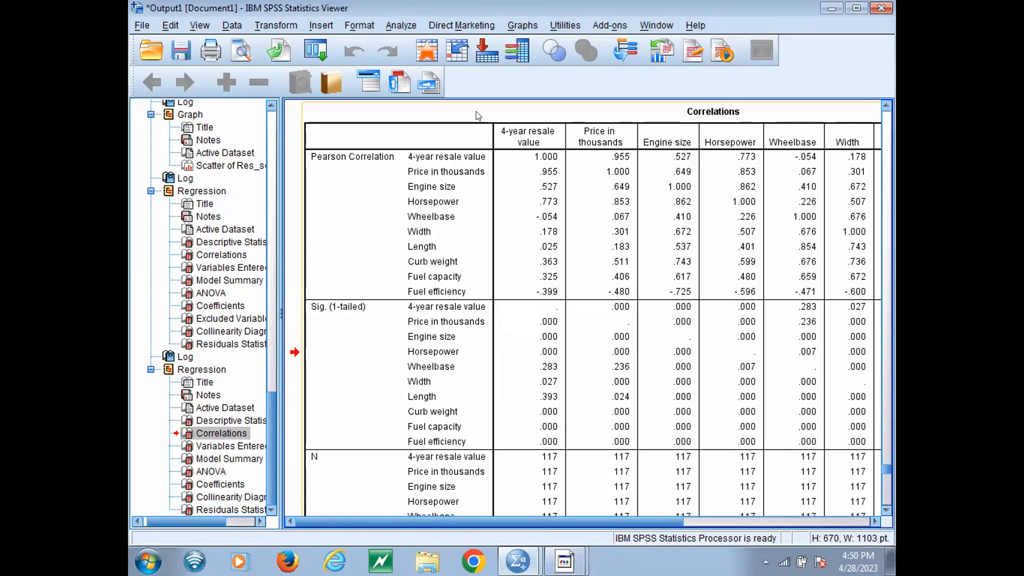
{"action": "left_click", "coordinate": [405, 22]}
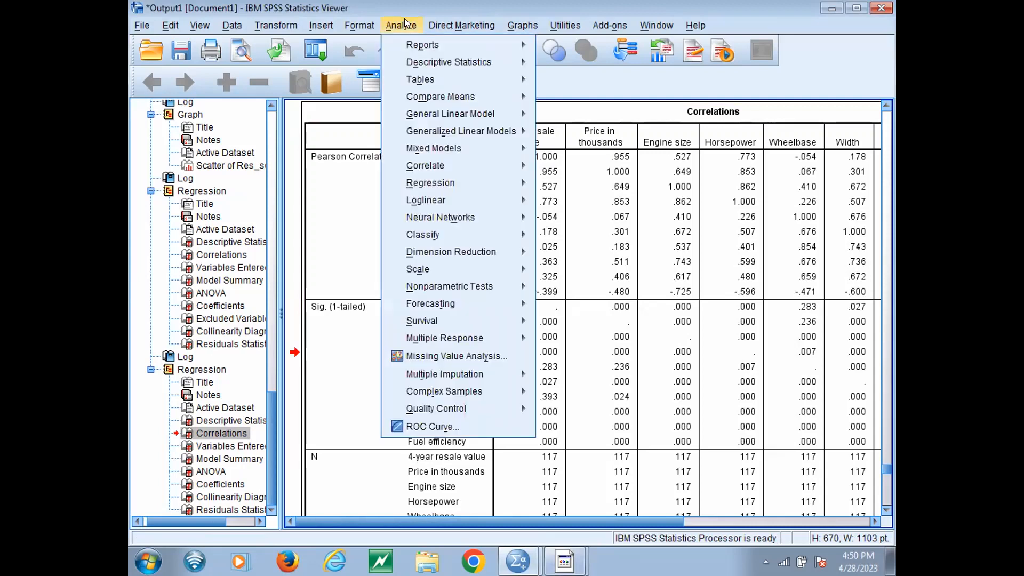
{"action": "mouse_move", "coordinate": [443, 68]}
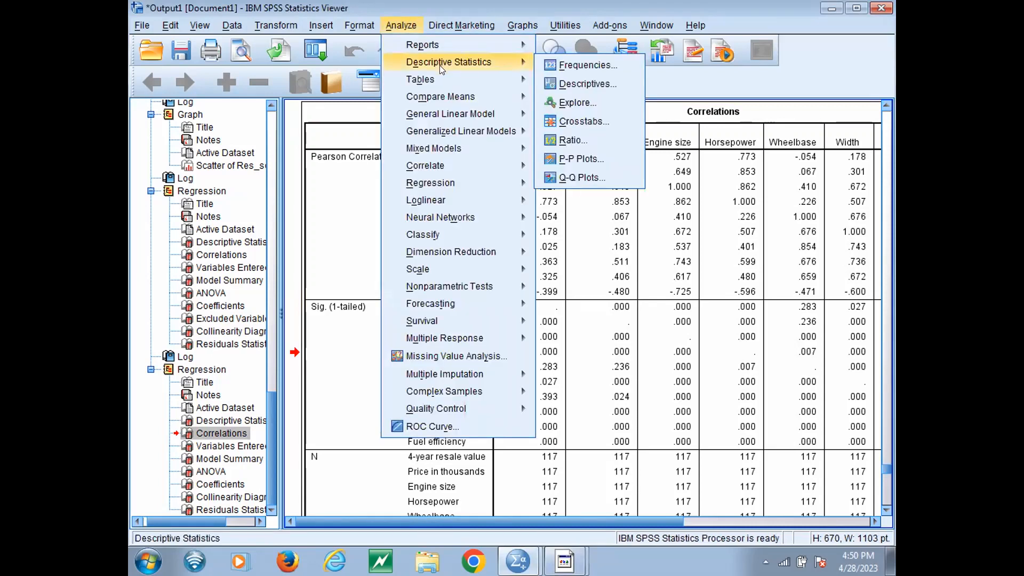
{"action": "left_click", "coordinate": [562, 102]}
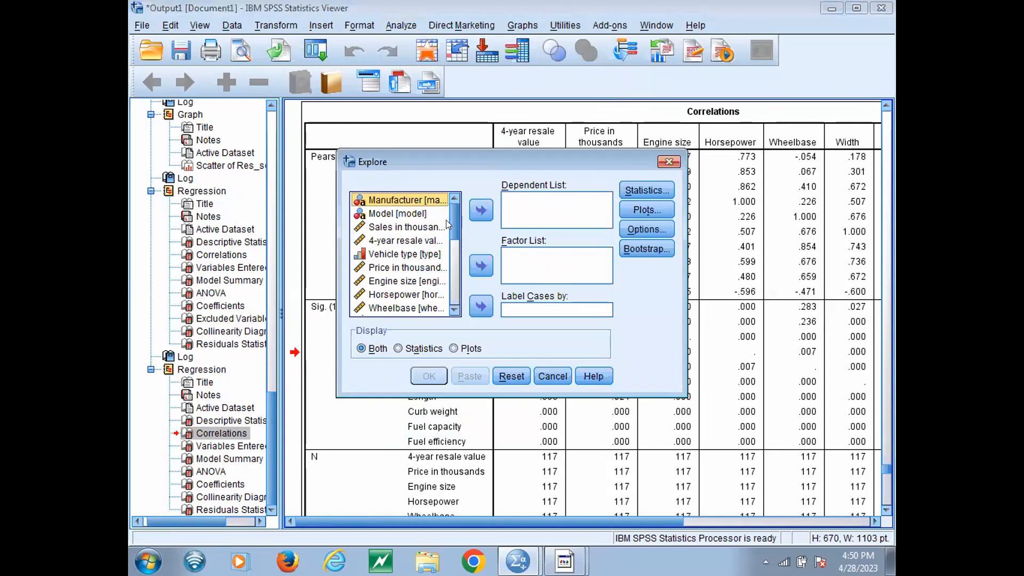
{"action": "left_click", "coordinate": [416, 241]}
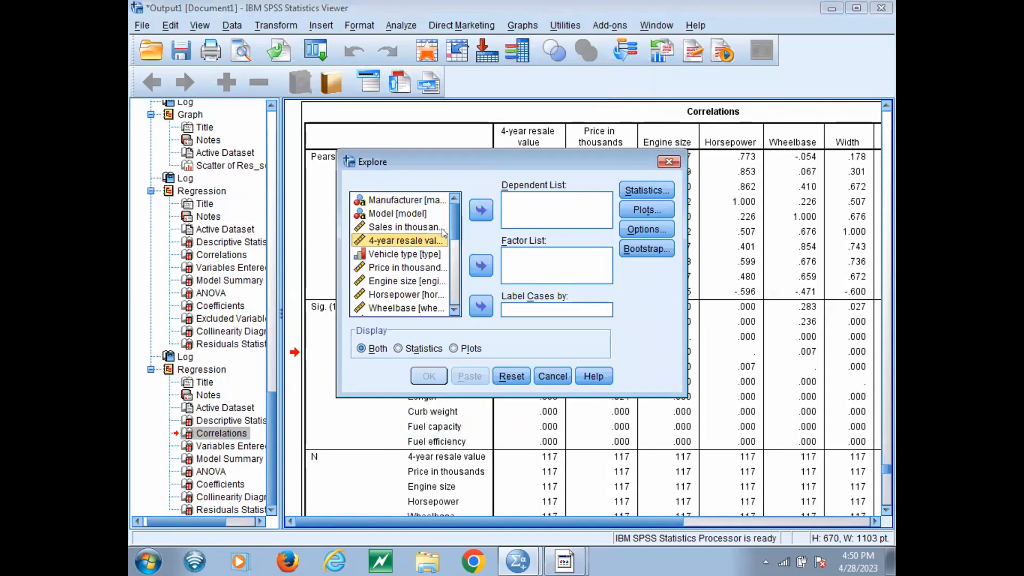
{"action": "left_click", "coordinate": [480, 210]}
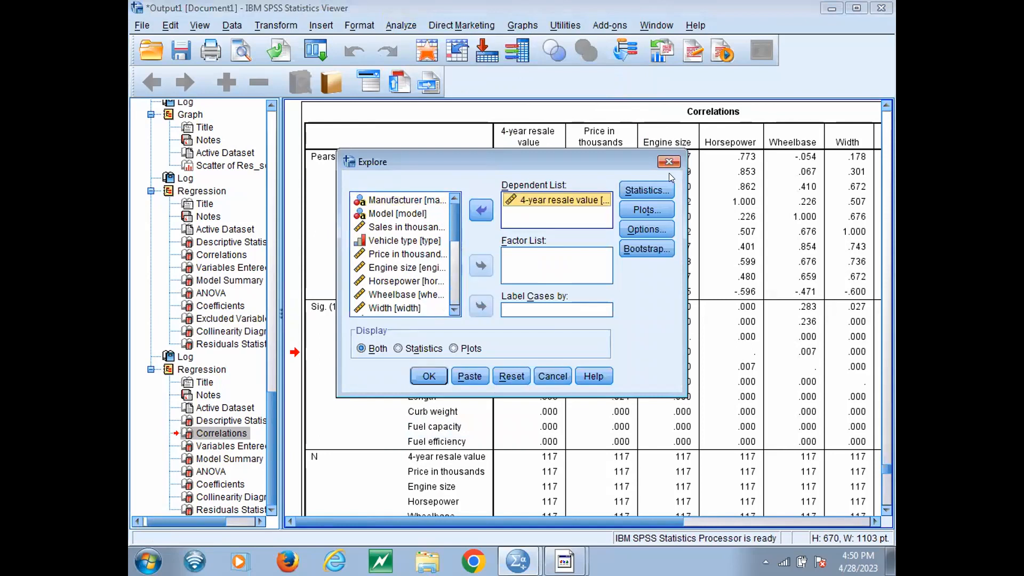
{"action": "left_click", "coordinate": [647, 210]}
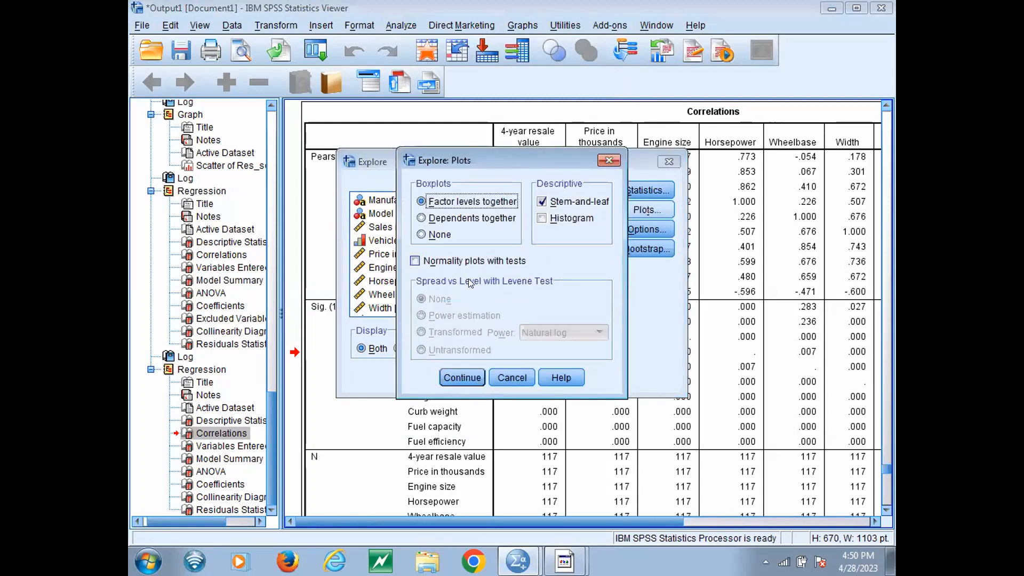
{"action": "left_click", "coordinate": [468, 262]}
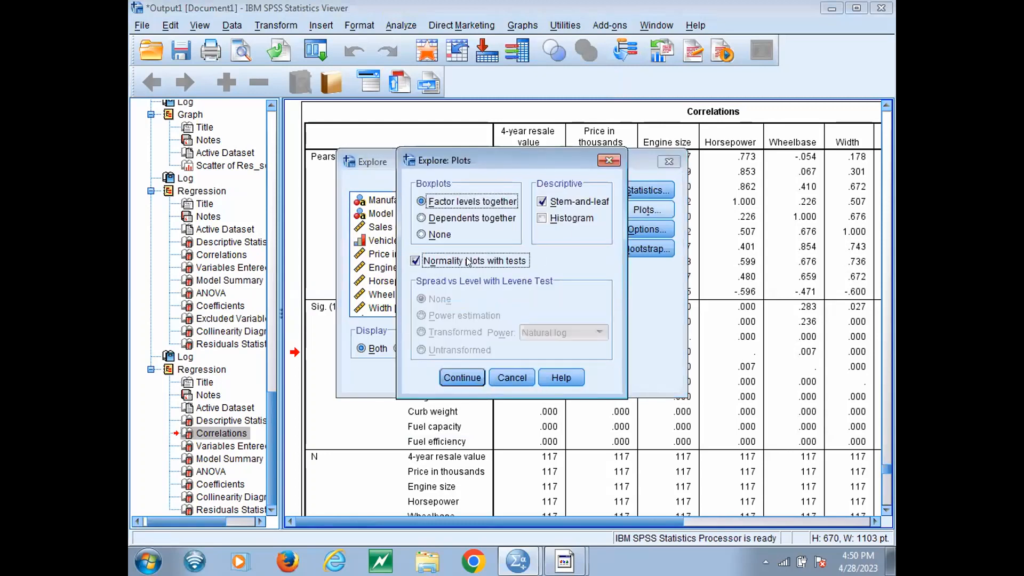
{"action": "left_click", "coordinate": [422, 234]}
{"action": "left_click", "coordinate": [542, 202]}
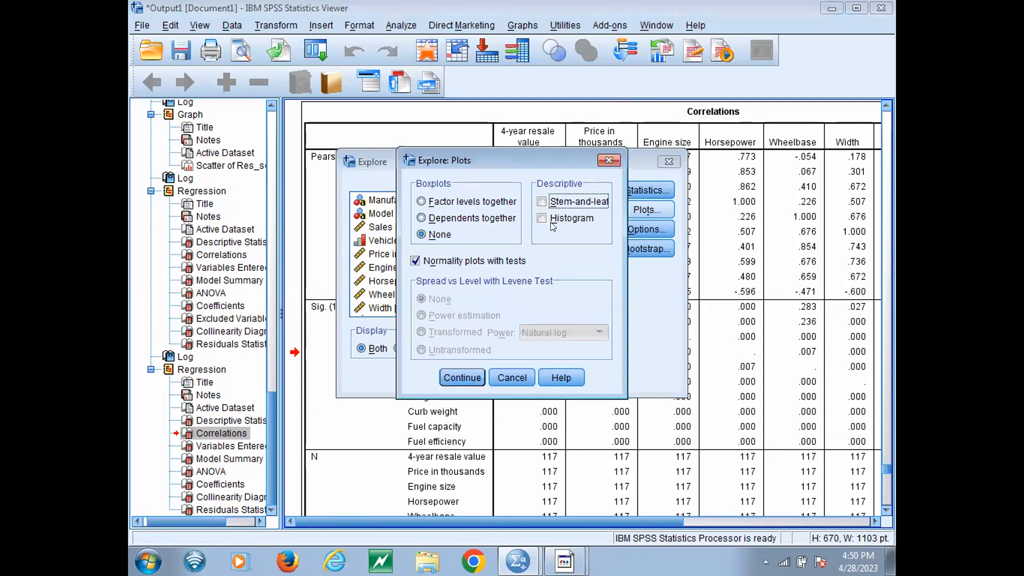
{"action": "left_click", "coordinate": [512, 377]}
{"action": "left_click", "coordinate": [551, 372]}
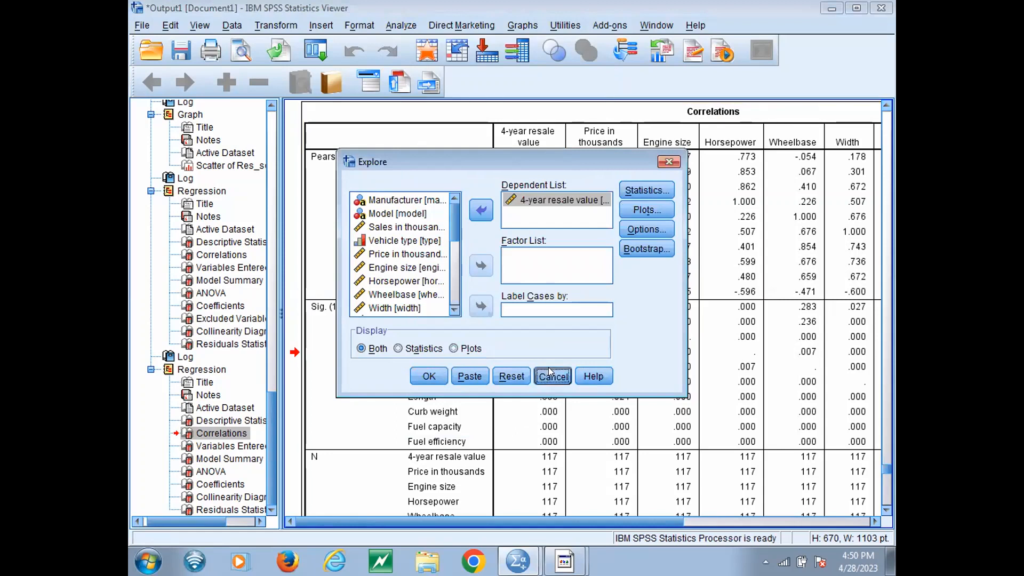
- Start an Explore analysis with 4-year resale value as the dependent variable
{"action": "left_click", "coordinate": [148, 27]}
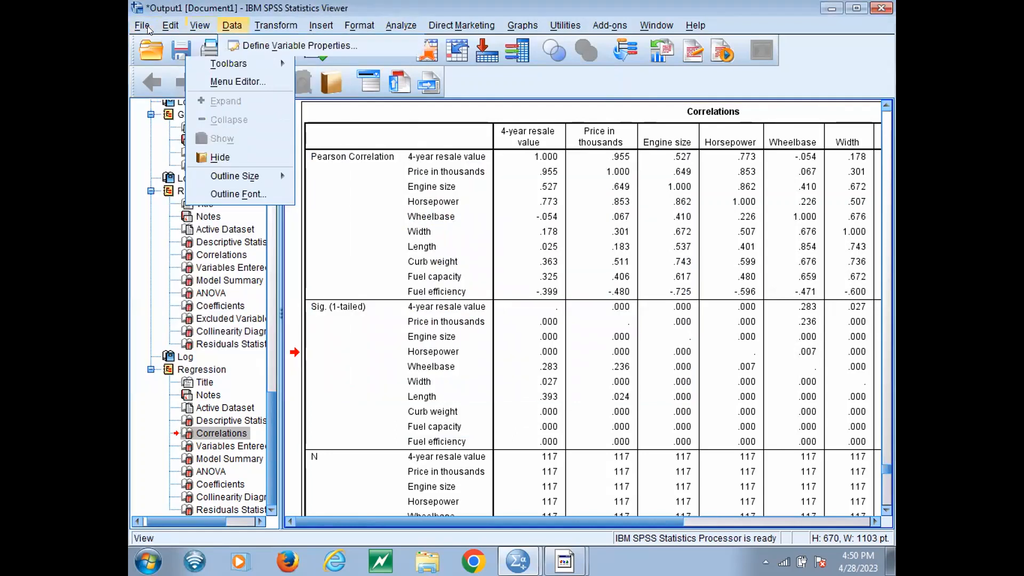
{"action": "key", "text": "Right"}
{"action": "key", "text": "Right"}
{"action": "key", "text": "Right"}
{"action": "key", "text": "Right"}
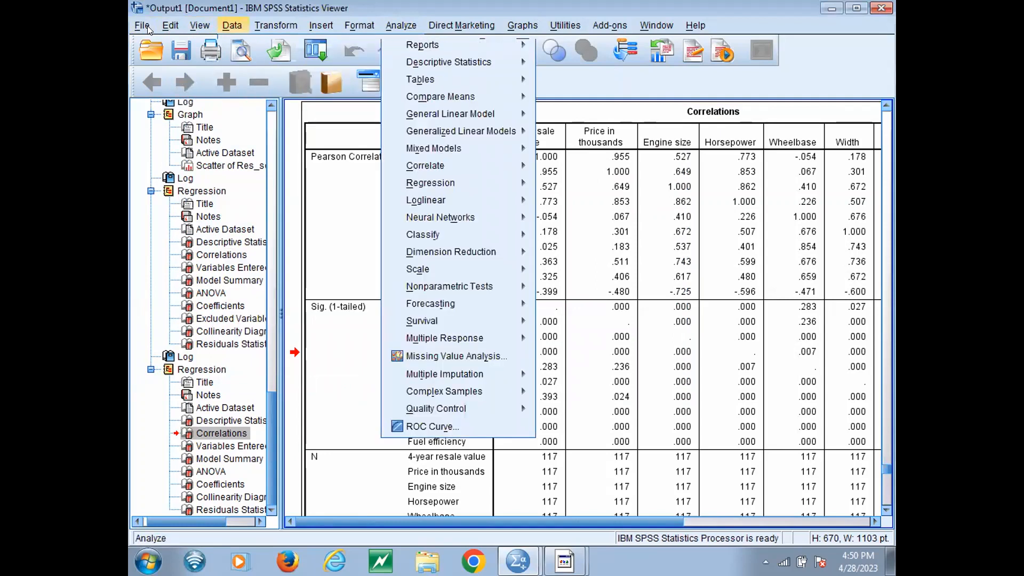
{"action": "key", "text": "Down"}
{"action": "key", "text": "Down"}
{"action": "key", "text": "Right"}
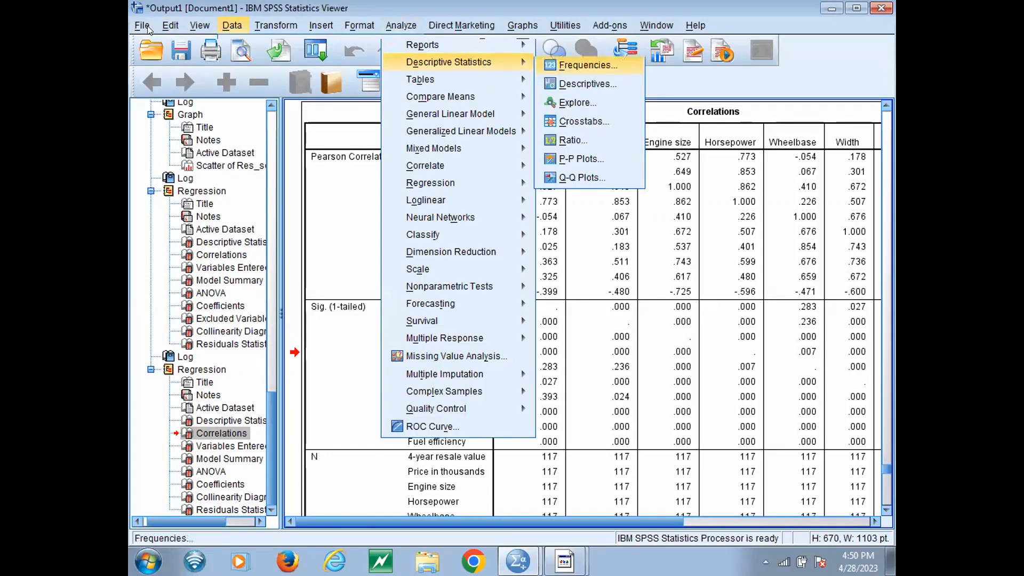
{"action": "key", "text": "Down"}
{"action": "key", "text": "Down"}
{"action": "key", "text": "Down"}
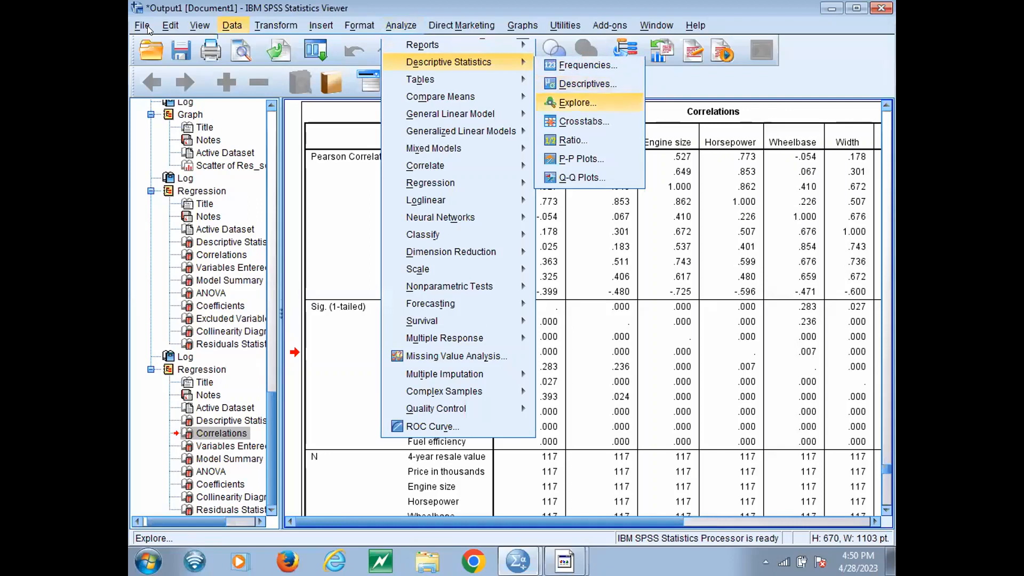
{"action": "key", "text": "Return"}
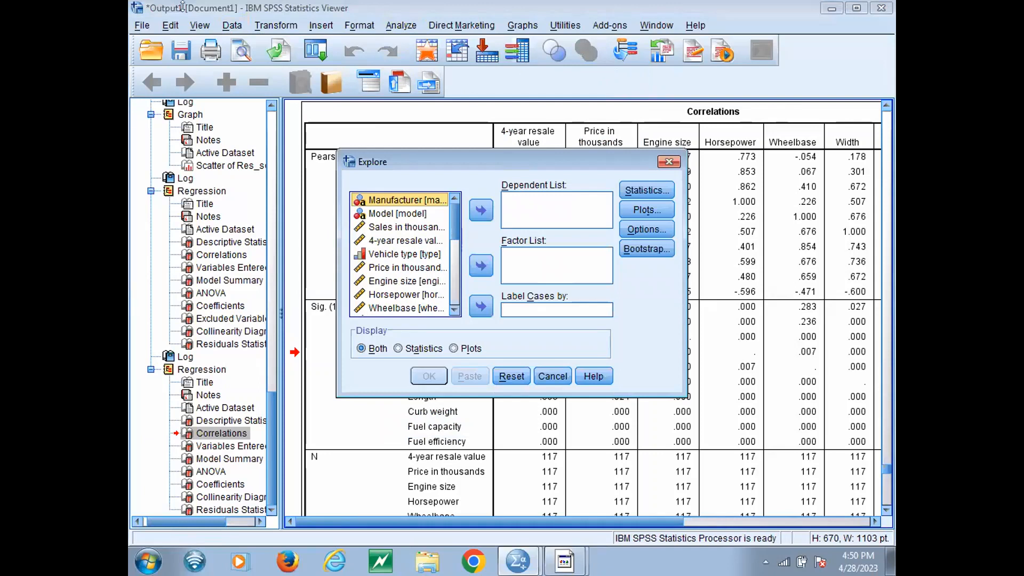
{"action": "left_click", "coordinate": [422, 241]}
{"action": "left_click", "coordinate": [482, 210]}
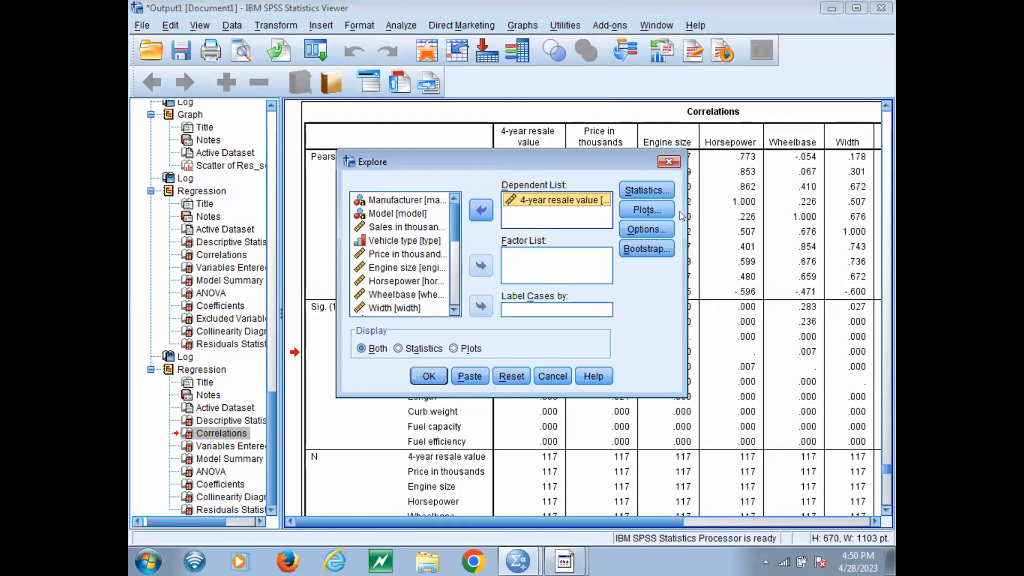
- Request normality plots with tests, turn off stem-and-leaf and boxplots, and run Explore displaying plots only
{"action": "left_click", "coordinate": [663, 211]}
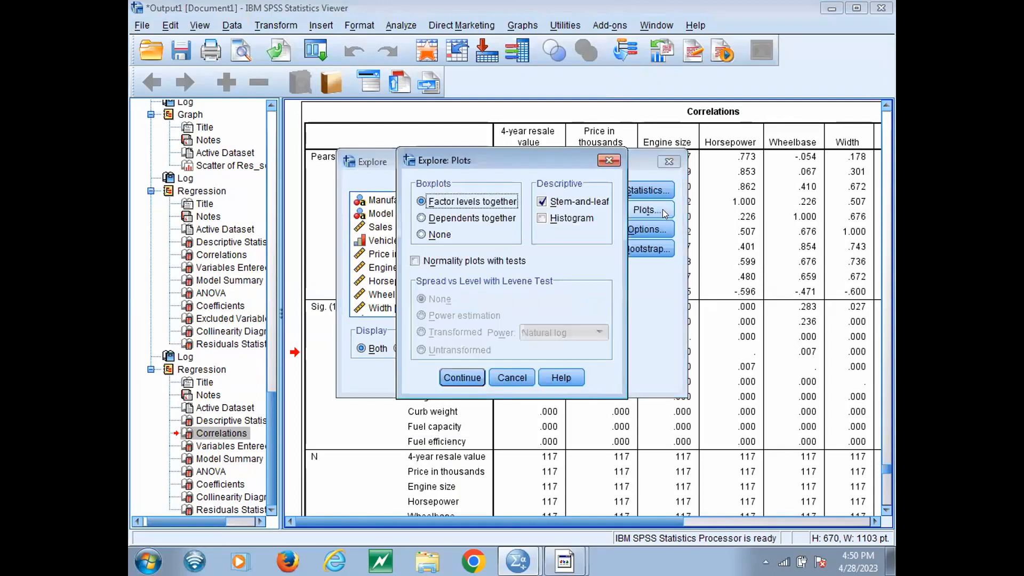
{"action": "left_click", "coordinate": [515, 263]}
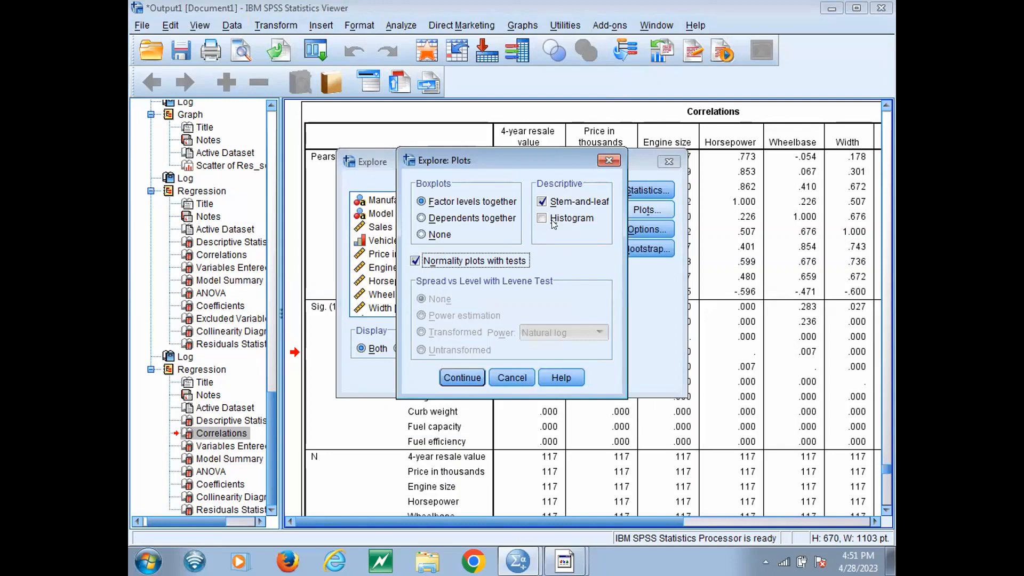
{"action": "left_click", "coordinate": [565, 203]}
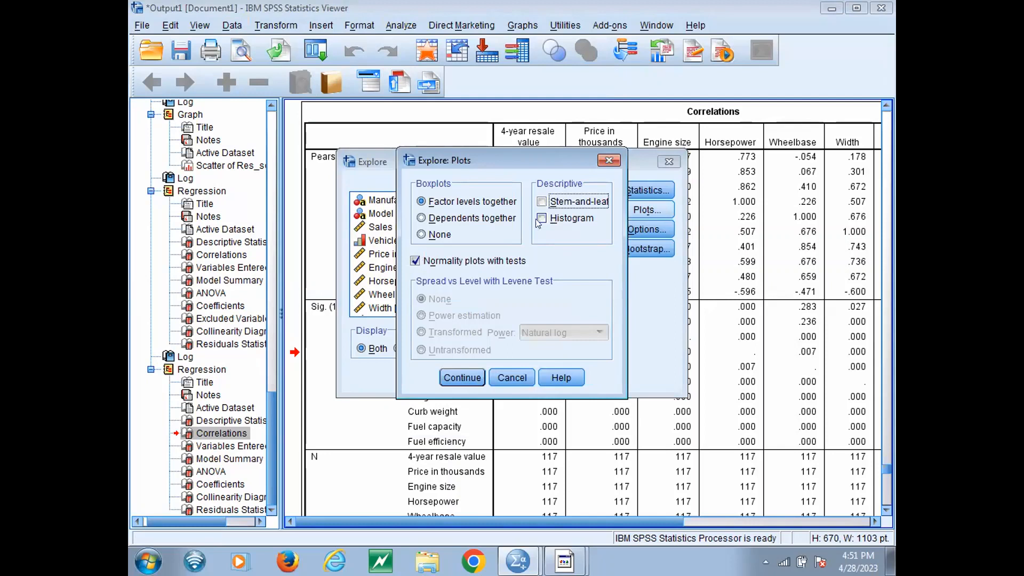
{"action": "left_click", "coordinate": [436, 235]}
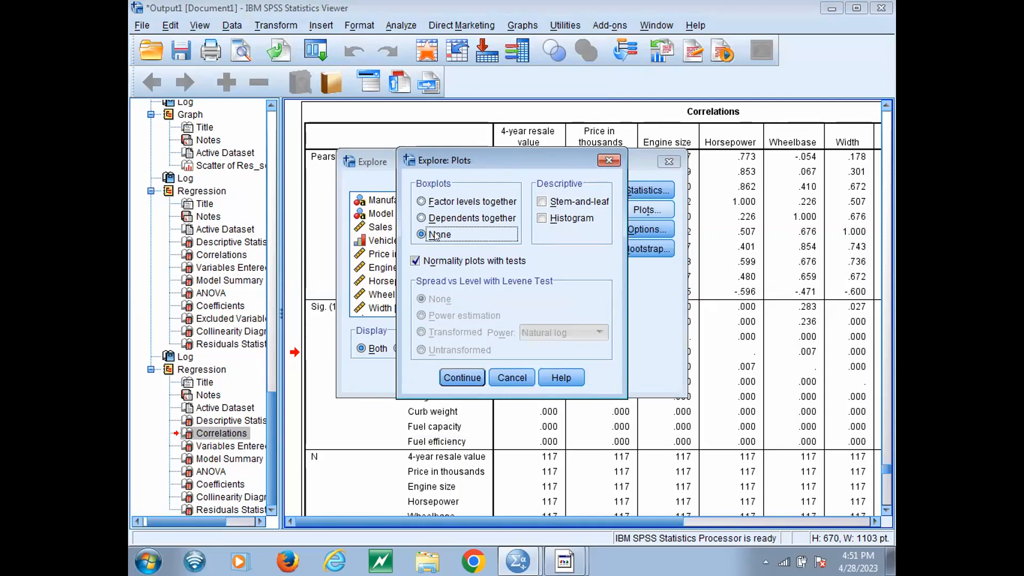
{"action": "left_click", "coordinate": [460, 377]}
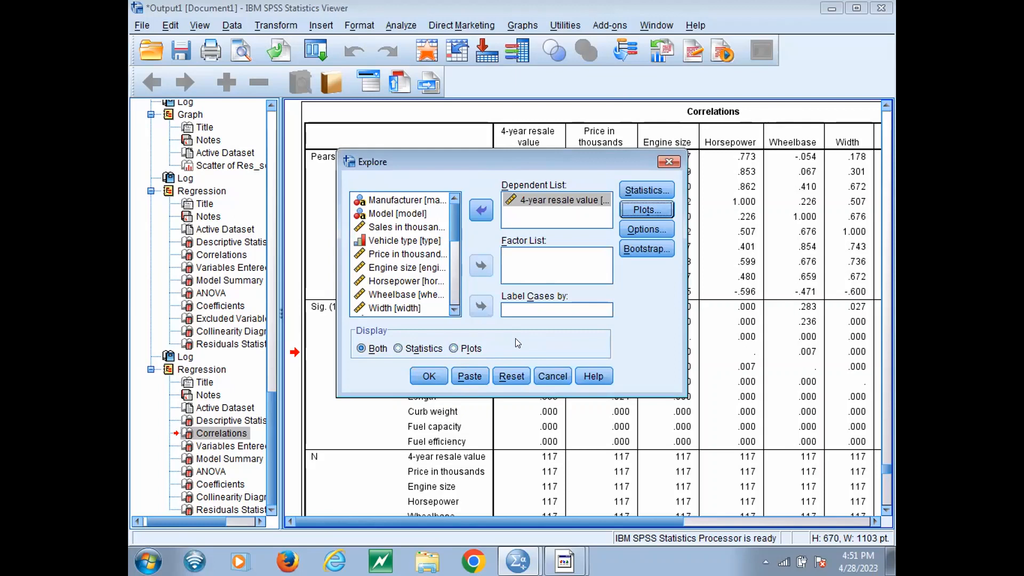
{"action": "left_click", "coordinate": [471, 350]}
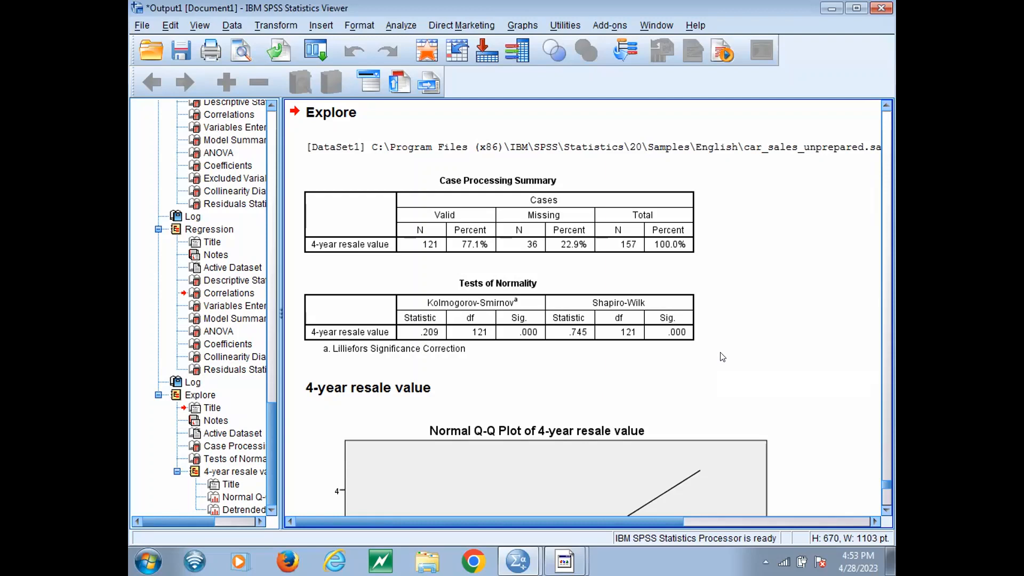
- Set up a bivariate correlation, adding engine size, horsepower, wheelbase, width, length, curb weight, fuel capacity and fuel efficiency to 4-year resale value and price
{"action": "left_click", "coordinate": [142, 26]}
{"action": "key", "text": "Right"}
{"action": "key", "text": "Right"}
{"action": "key", "text": "Right"}
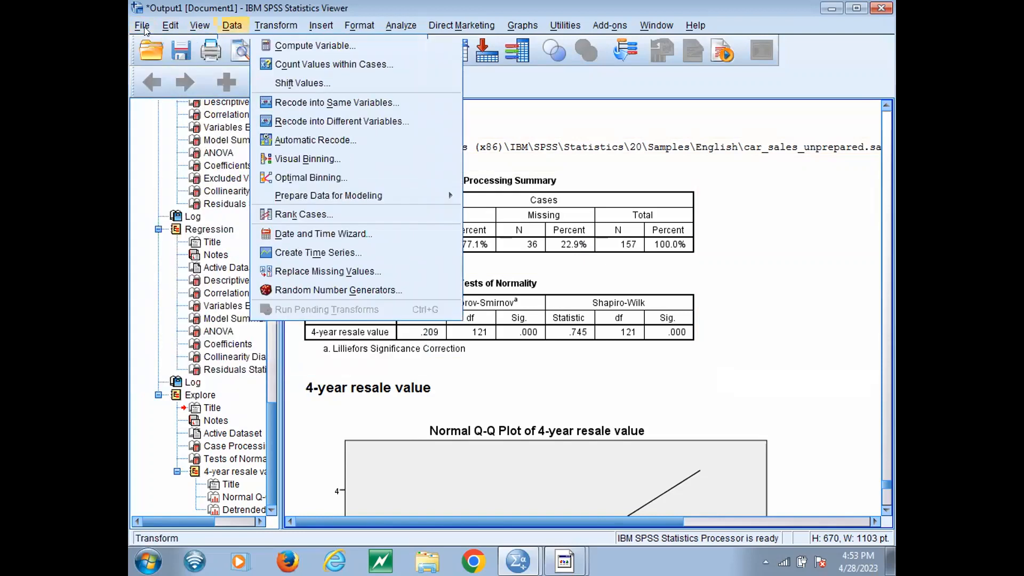
{"action": "key", "text": "Right"}
{"action": "key", "text": "Right"}
{"action": "key", "text": "Right"}
{"action": "key", "text": "Right"}
{"action": "key", "text": "Down"}
{"action": "key", "text": "Down"}
{"action": "key", "text": "Down"}
{"action": "key", "text": "Down"}
{"action": "key", "text": "Down"}
{"action": "key", "text": "Down"}
{"action": "key", "text": "Down"}
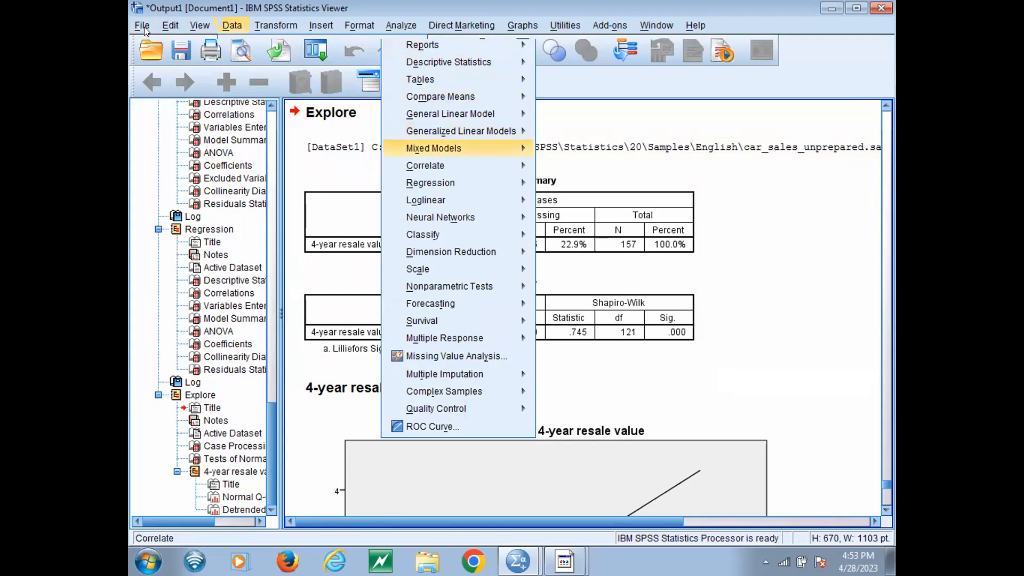
{"action": "key", "text": "Down"}
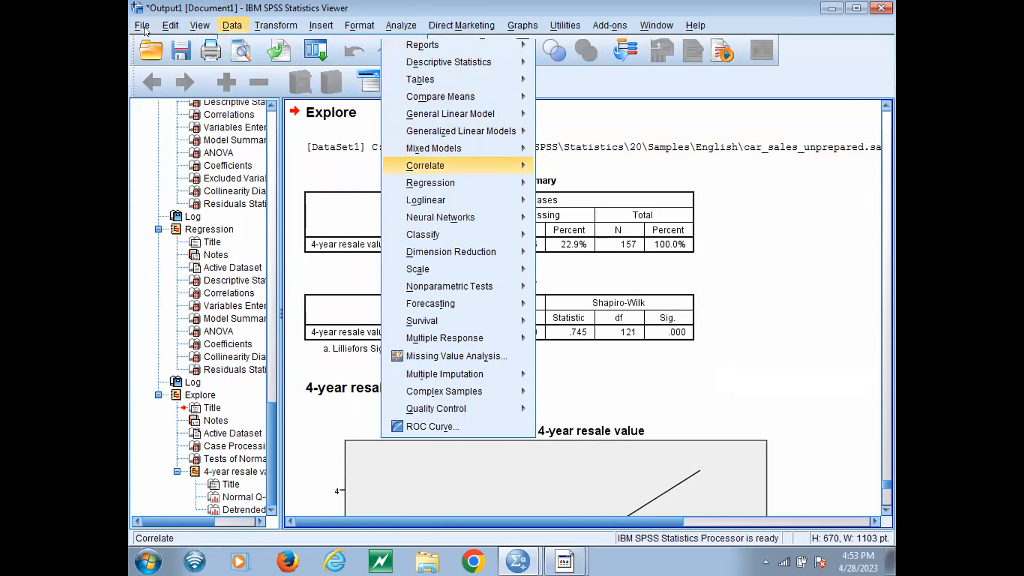
{"action": "key", "text": "Right"}
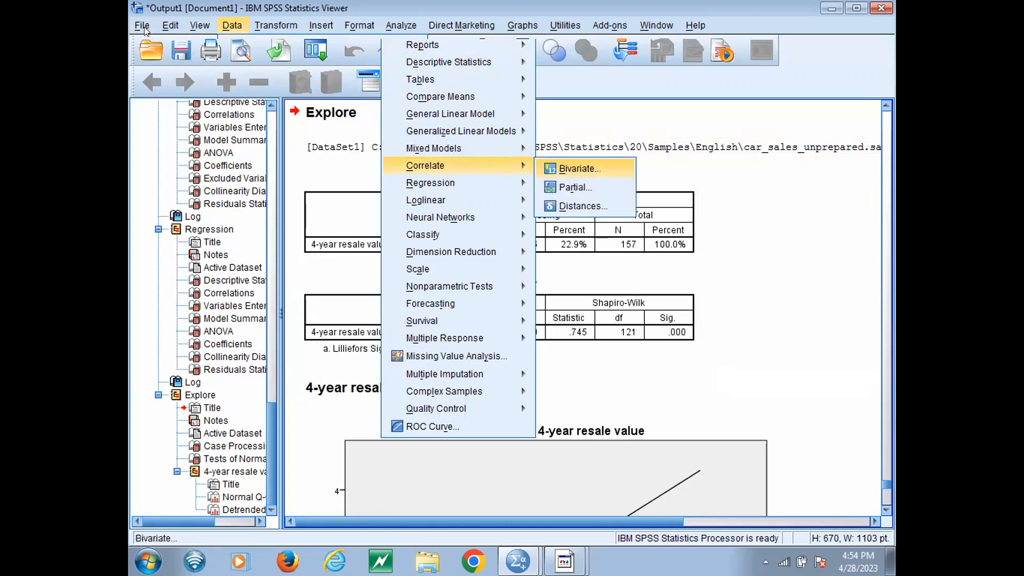
{"action": "key", "text": "Return"}
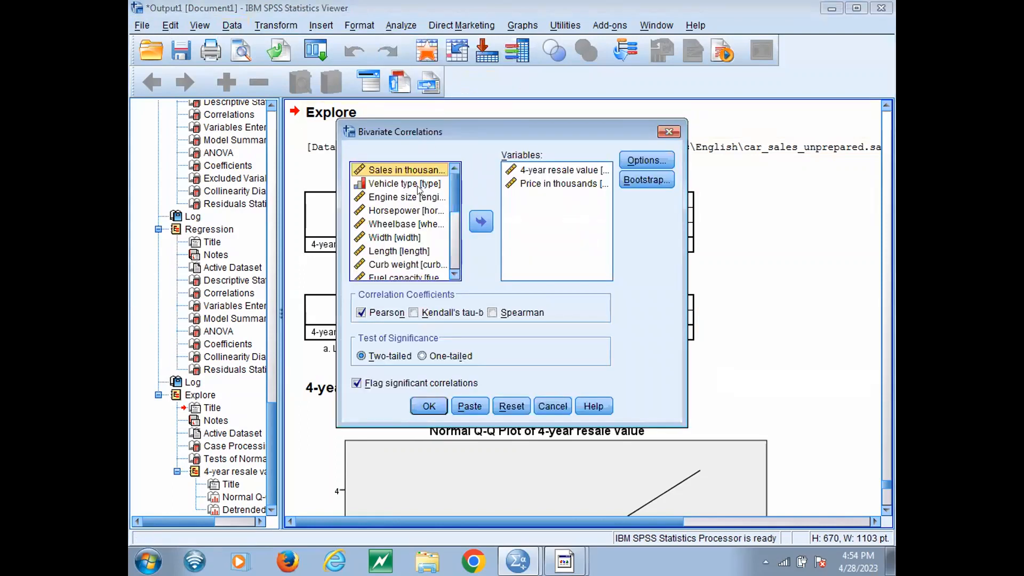
{"action": "left_click", "coordinate": [408, 197]}
{"action": "key", "text": "shift+Down"}
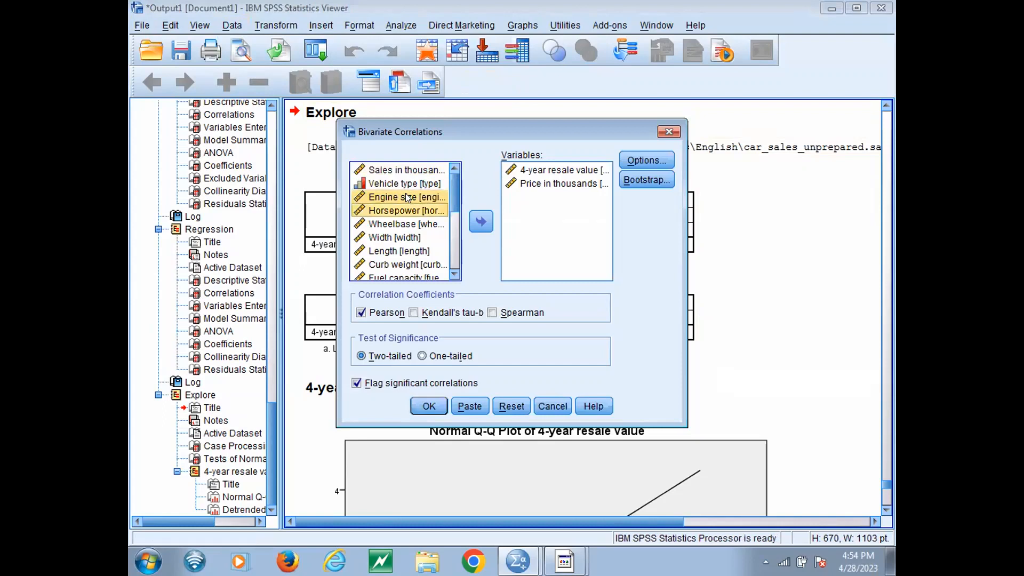
{"action": "key", "text": "shift+Down"}
{"action": "key", "text": "shift+Down"}
{"action": "key", "text": "shift+Down"}
{"action": "key", "text": "shift+Down"}
{"action": "key", "text": "shift+Down"}
{"action": "key", "text": "shift+Down"}
{"action": "key", "text": "shift+Down"}
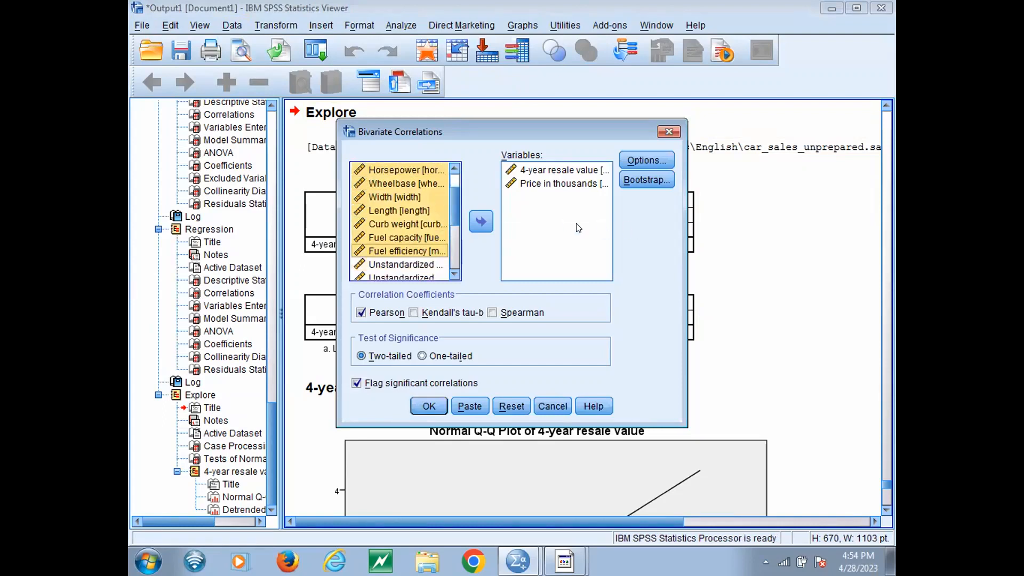
{"action": "left_click", "coordinate": [482, 221]}
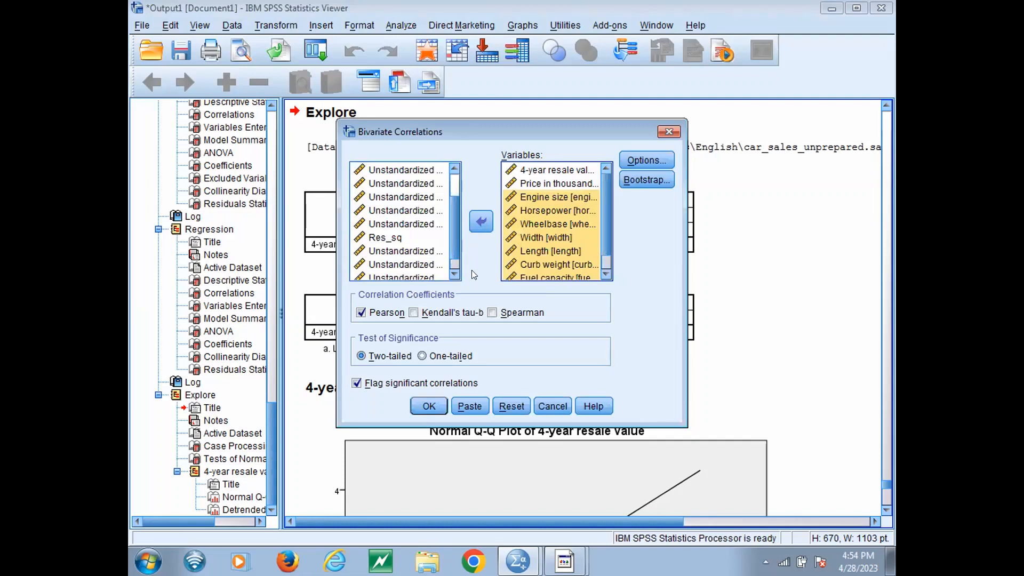
- Choose Spearman instead of Pearson as the correlation coefficient and run the two-tailed bivariate correlation
{"action": "left_click", "coordinate": [492, 313]}
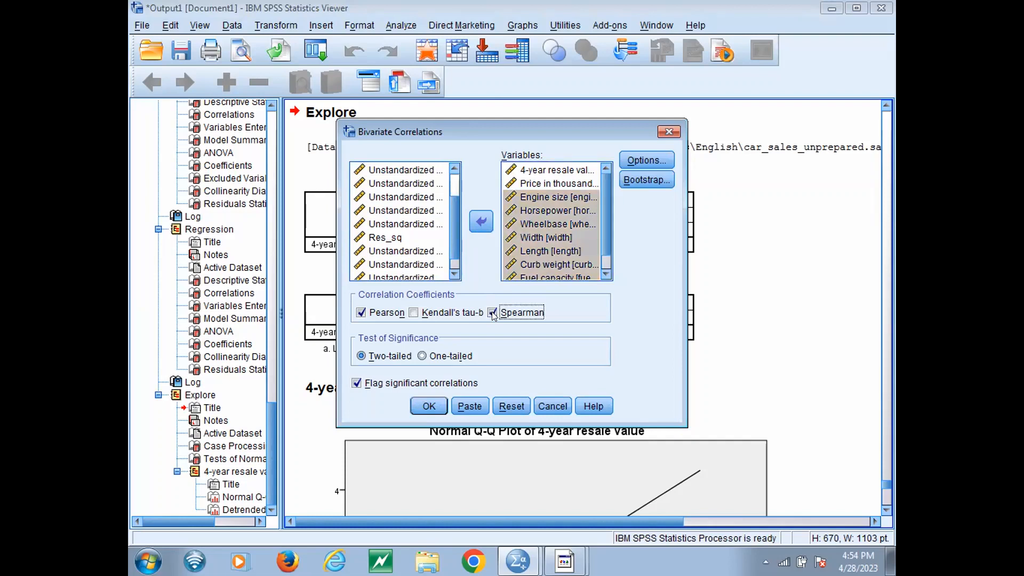
{"action": "left_click", "coordinate": [386, 315]}
{"action": "left_click", "coordinate": [430, 407]}
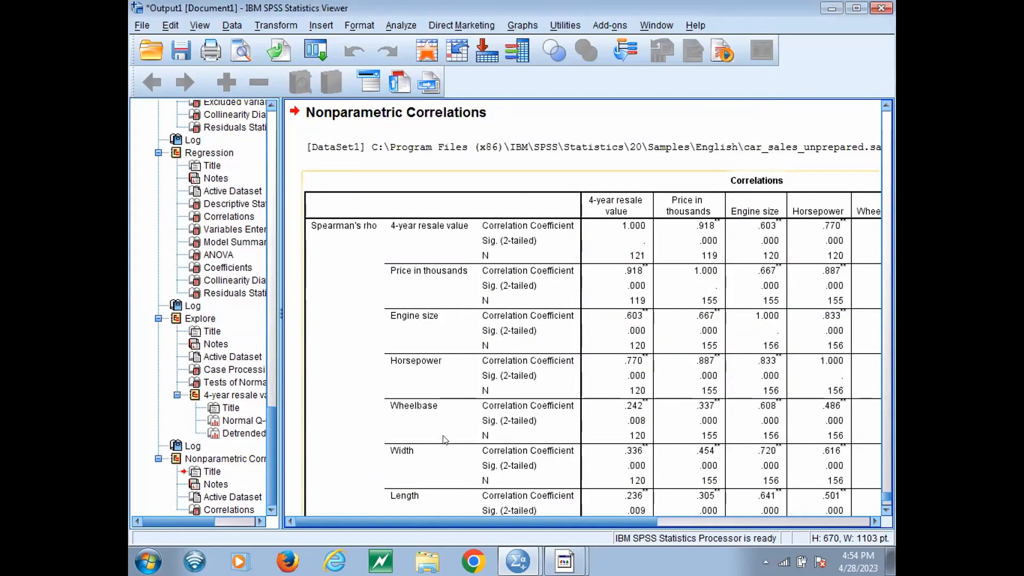
{"action": "mouse_move", "coordinate": [447, 520]}
{"action": "left_mouse_down"}
{"action": "mouse_move", "coordinate": [579, 520]}
{"action": "mouse_move", "coordinate": [455, 521]}
{"action": "left_mouse_up"}
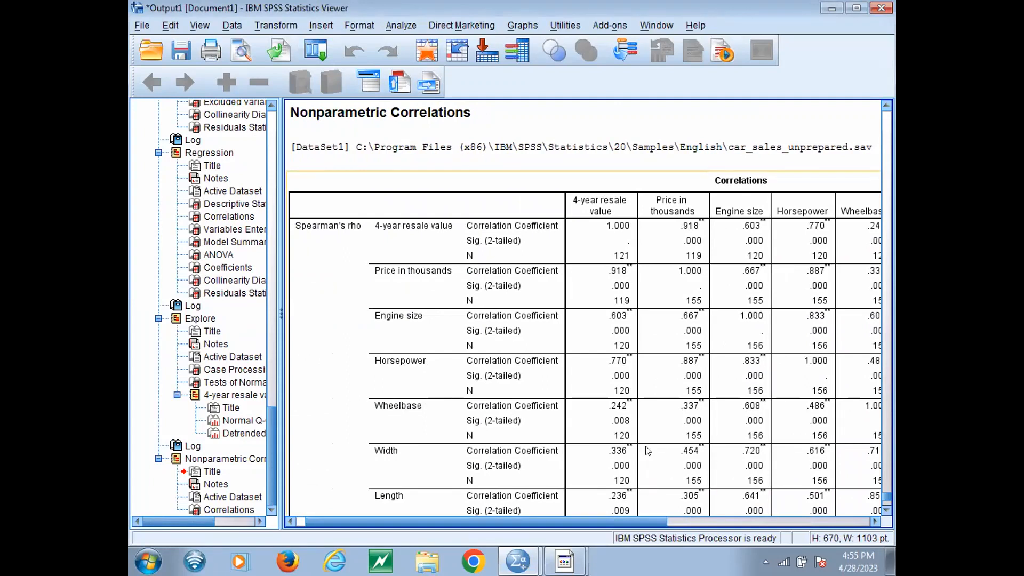
- Review the bivariate correlation settings without rerunning them, and examine the Spearman correlations between 4-year resale value and its predictors
{"action": "left_click", "coordinate": [142, 21]}
{"action": "key", "text": "Right"}
{"action": "key", "text": "Right"}
{"action": "key", "text": "Right"}
{"action": "key", "text": "Right"}
{"action": "key", "text": "Right"}
{"action": "key", "text": "Right"}
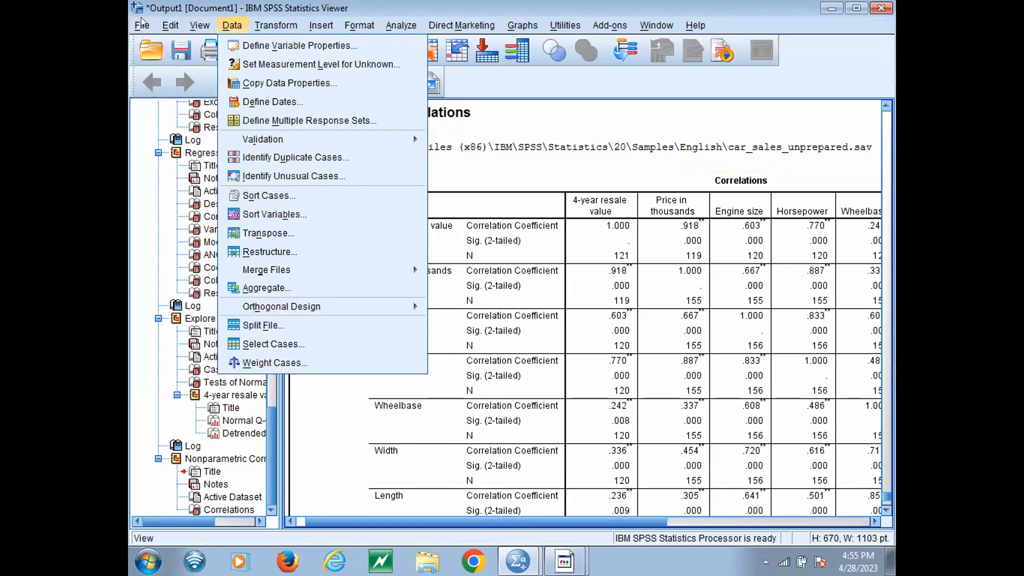
{"action": "key", "text": "Right"}
{"action": "key", "text": "Down"}
{"action": "key", "text": "Down"}
{"action": "key", "text": "Down"}
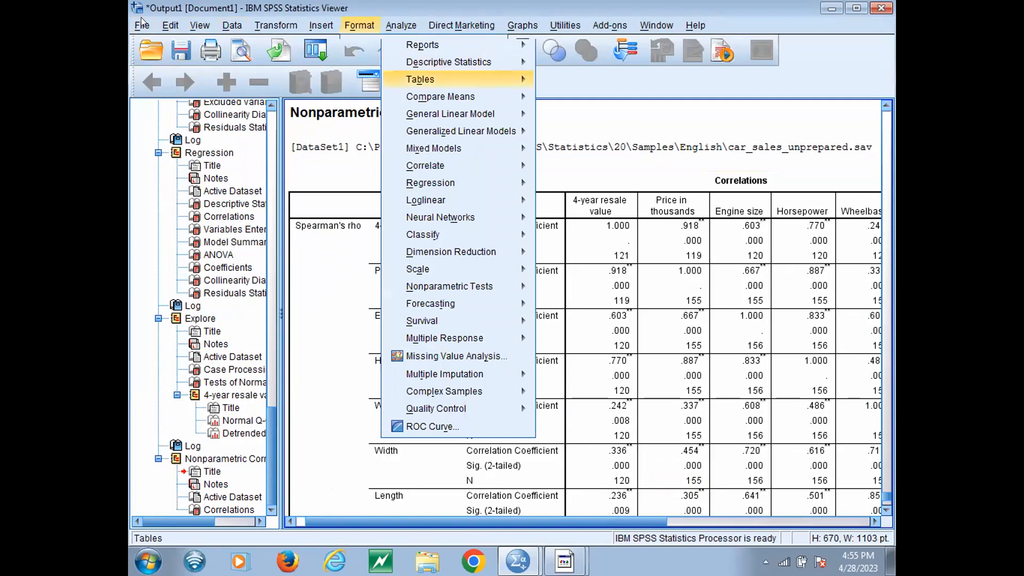
{"action": "key", "text": "Down"}
{"action": "key", "text": "Down"}
{"action": "key", "text": "Down"}
{"action": "key", "text": "Down"}
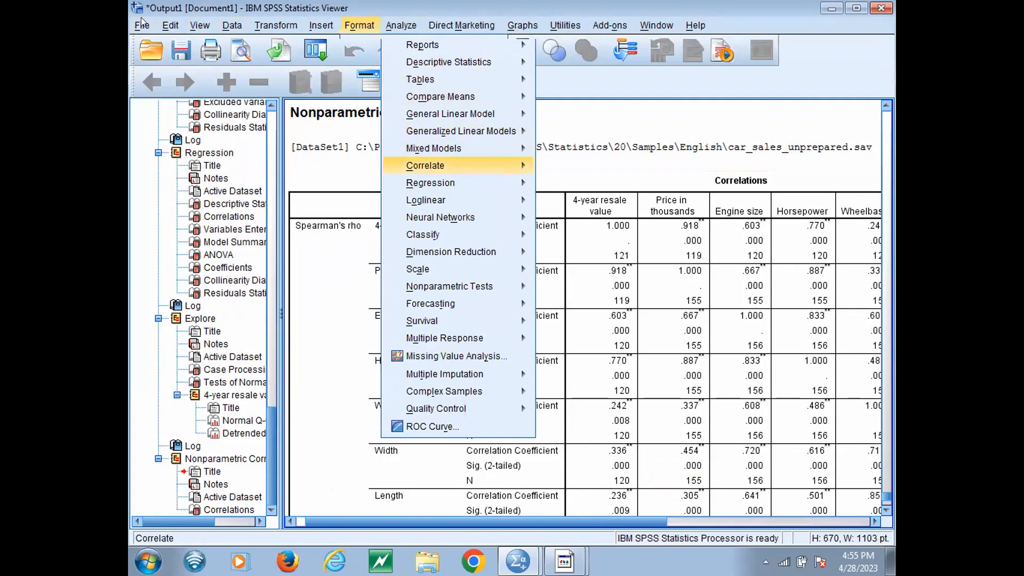
{"action": "key", "text": "Right"}
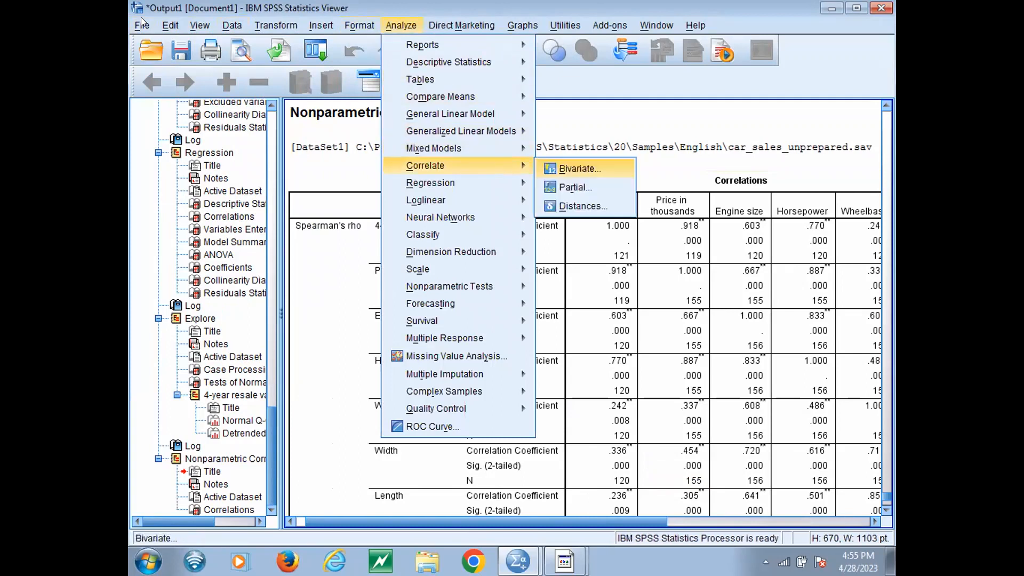
{"action": "key", "text": "Return"}
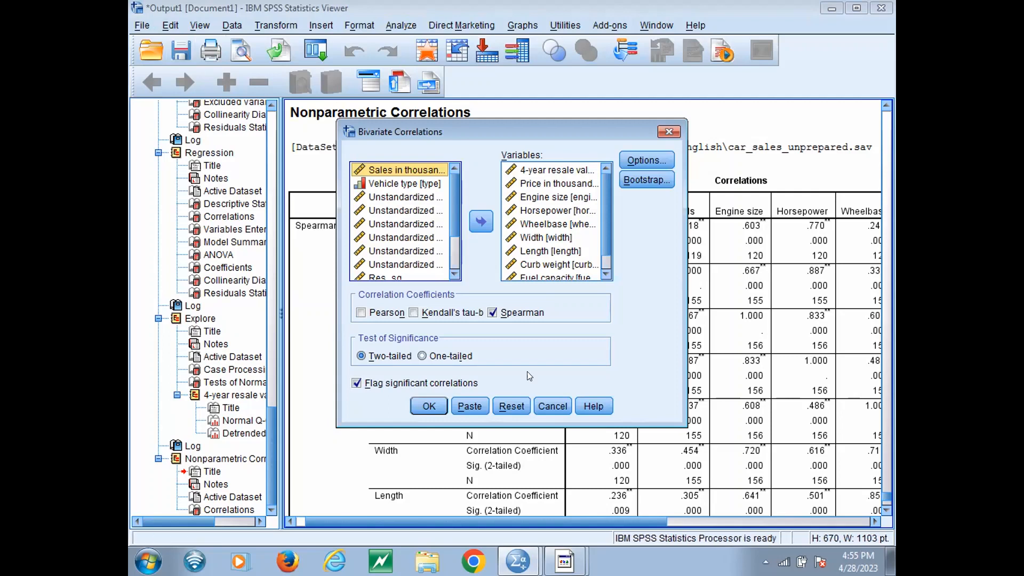
{"action": "left_click", "coordinate": [552, 404]}
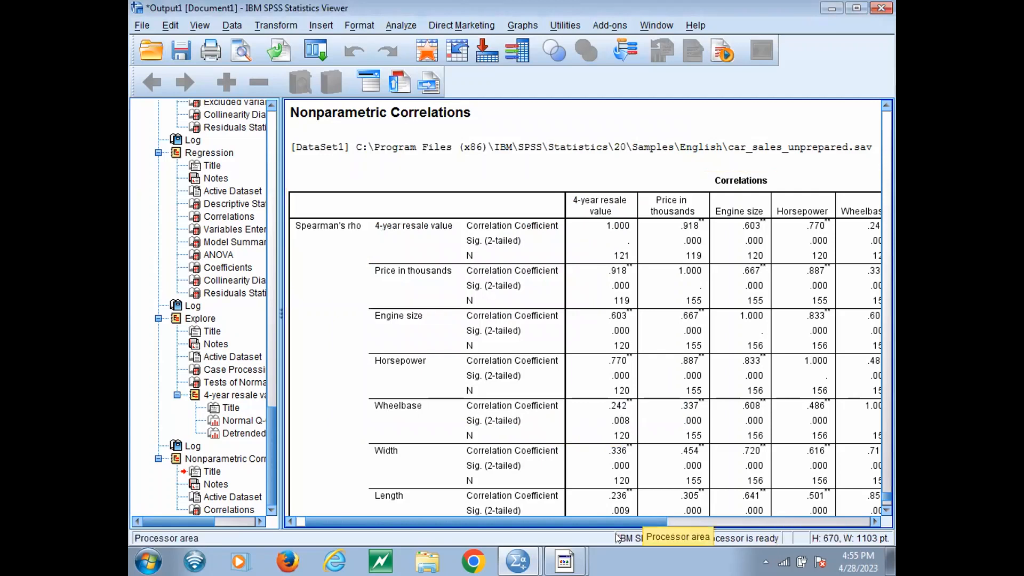
{"action": "left_click_drag", "start_coordinate": [601, 522], "coordinate": [631, 523]}
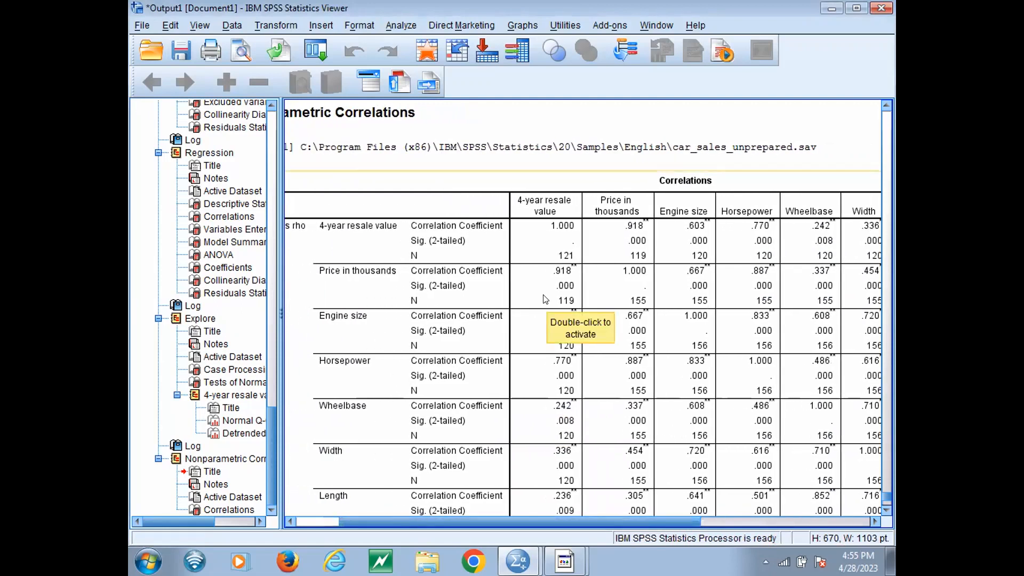
{"action": "left_click", "coordinate": [766, 395]}
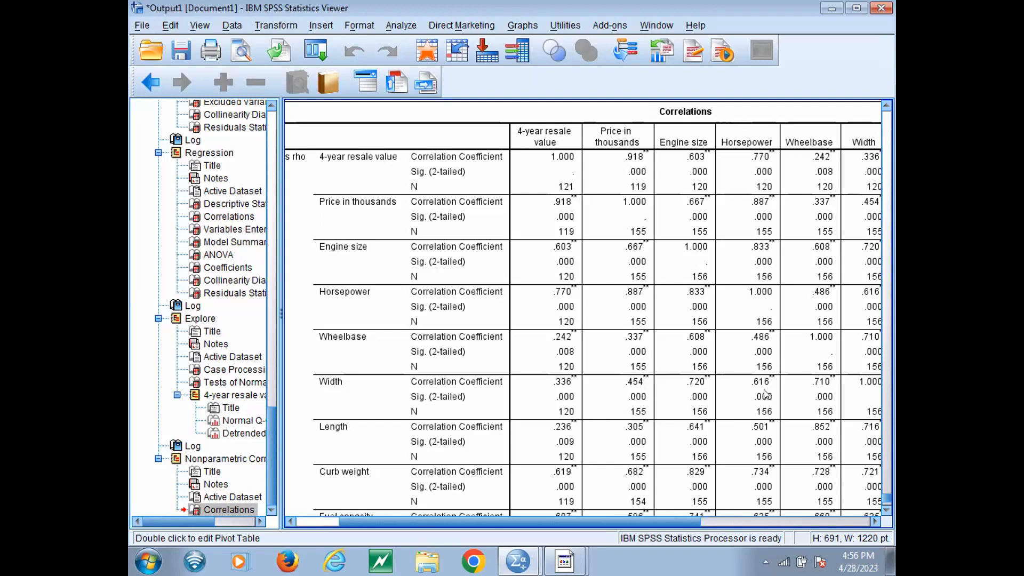
- Start a fresh Compute Variable definition, clearing the previous expression, and name the target variable LogResale
{"action": "left_click", "coordinate": [142, 24]}
{"action": "key", "text": "Right"}
{"action": "key", "text": "Right"}
{"action": "key", "text": "Right"}
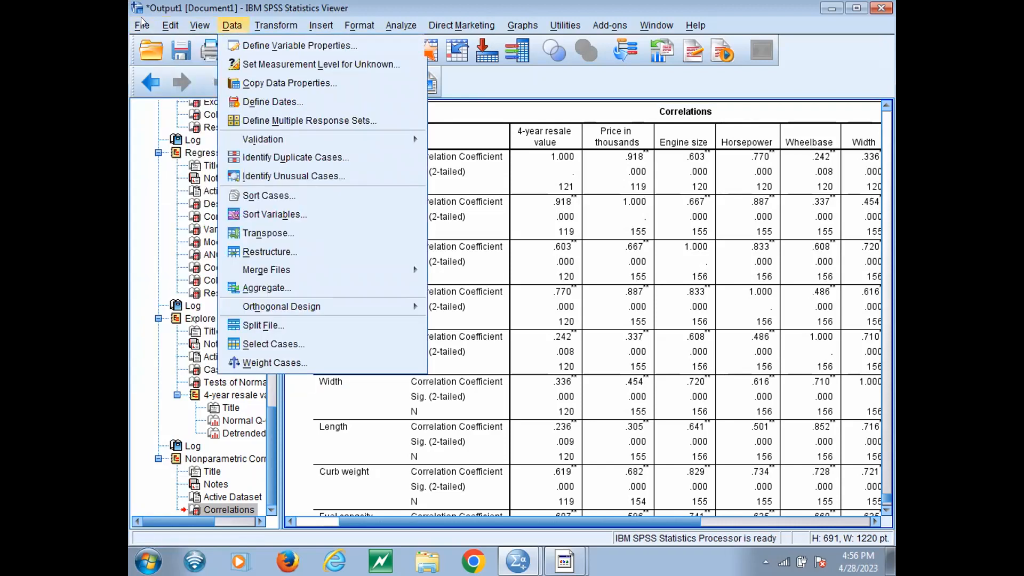
{"action": "key", "text": "Right"}
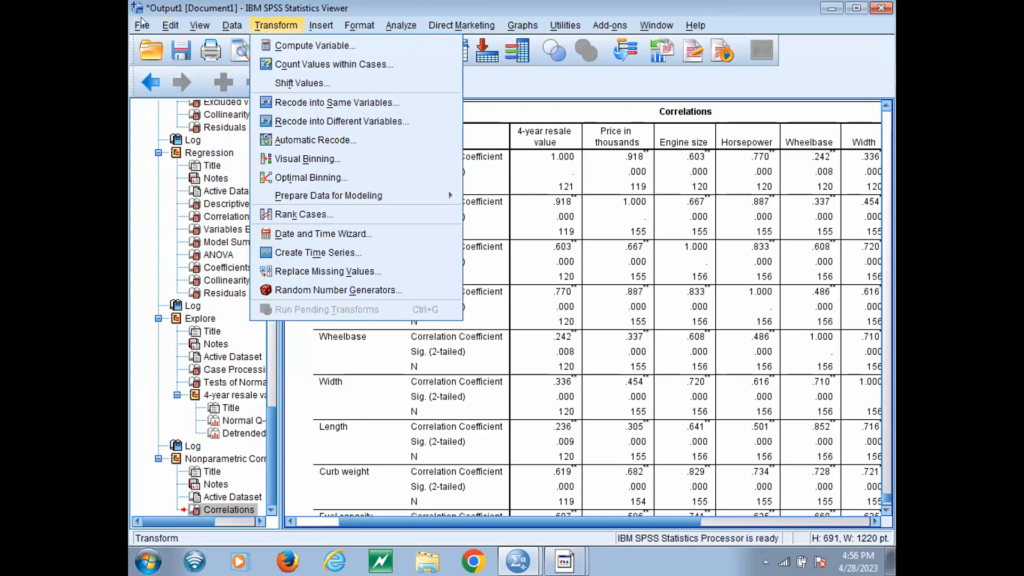
{"action": "key", "text": "Down"}
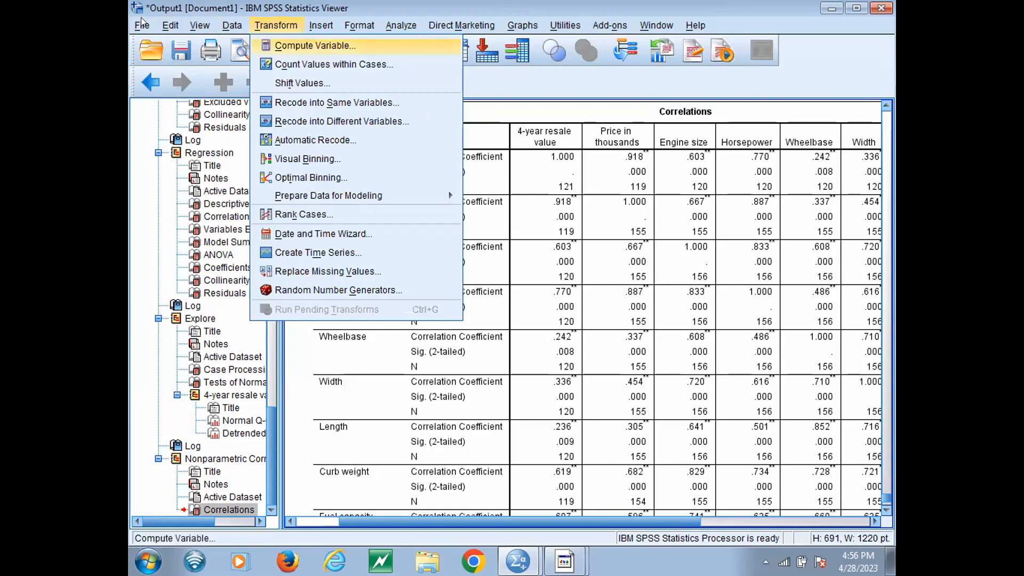
{"action": "key", "text": "Return"}
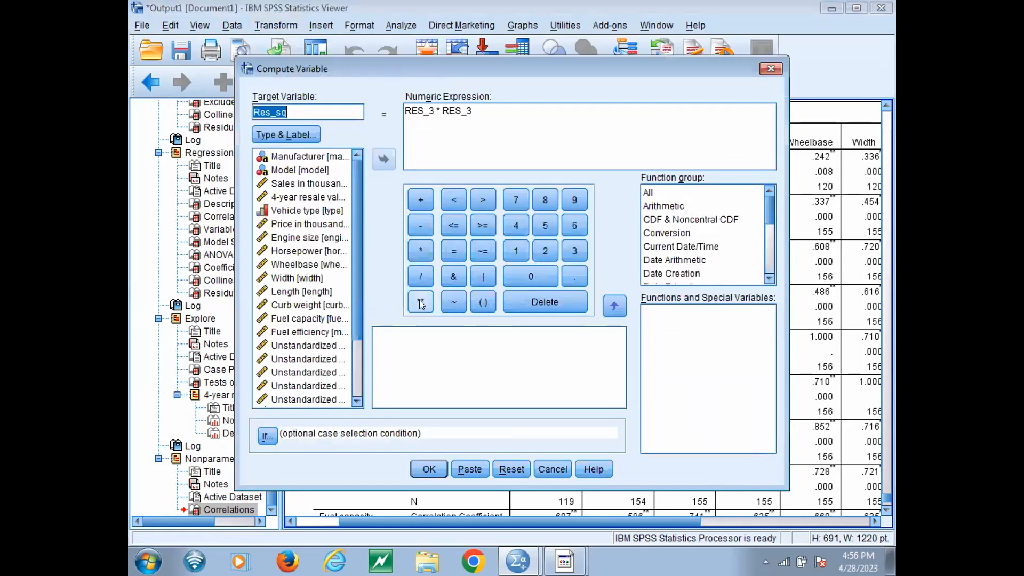
{"action": "left_click", "coordinate": [513, 468]}
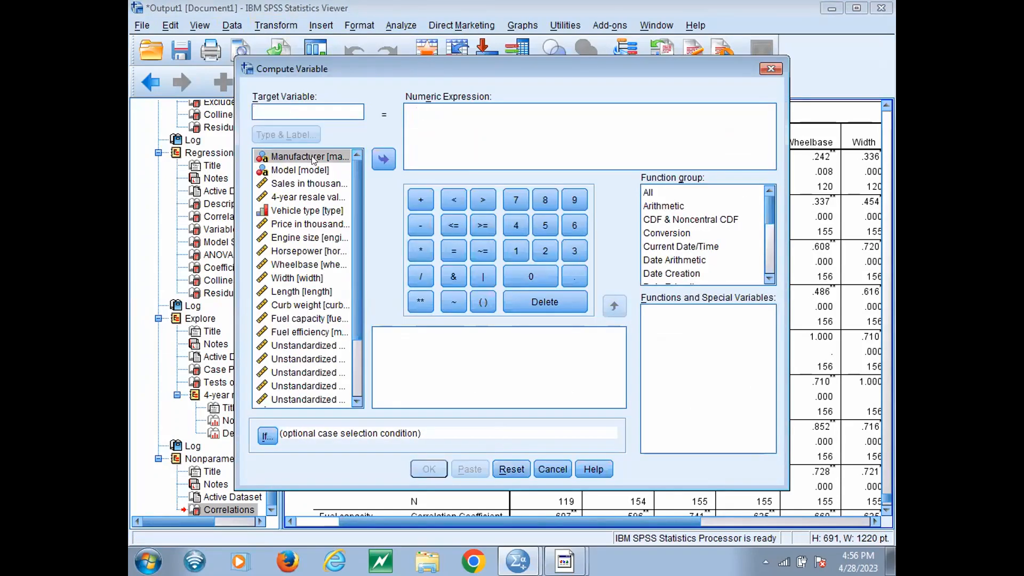
{"action": "left_click", "coordinate": [294, 113]}
{"action": "type", "text": "Lo"}
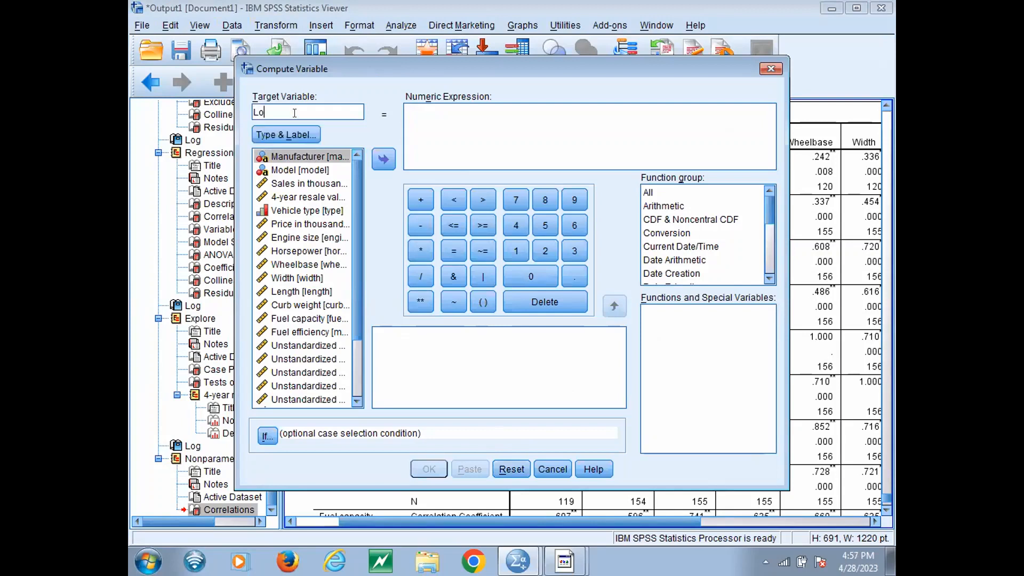
{"action": "type", "text": "gResale"}
- Define LogResale as the natural logarithm of 4-year resale value, LN(resale), using the arithmetic functions, and compute it
{"action": "left_click", "coordinate": [684, 206]}
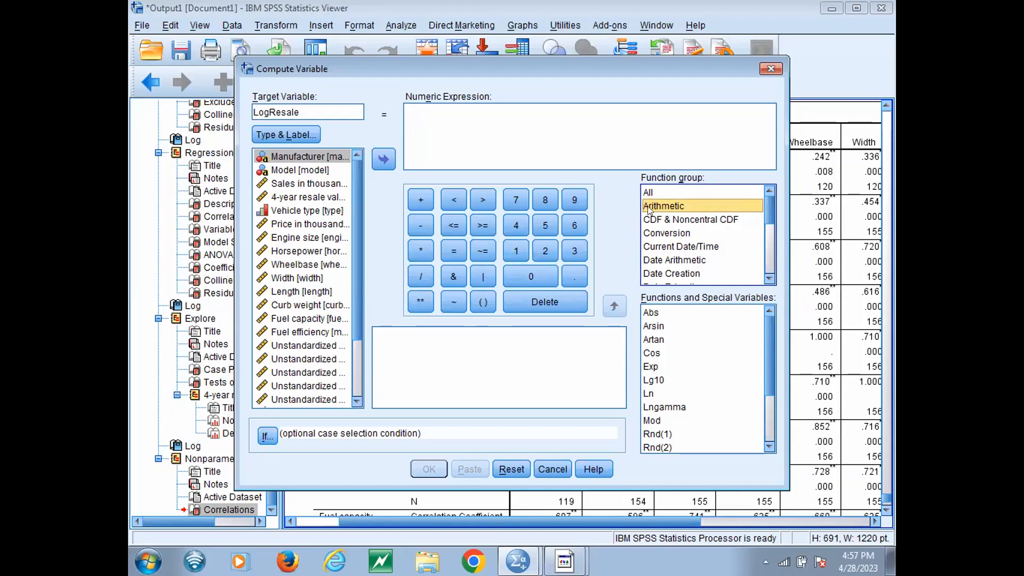
{"action": "left_click", "coordinate": [684, 208]}
{"action": "left_click_drag", "start_coordinate": [771, 365], "coordinate": [768, 366]}
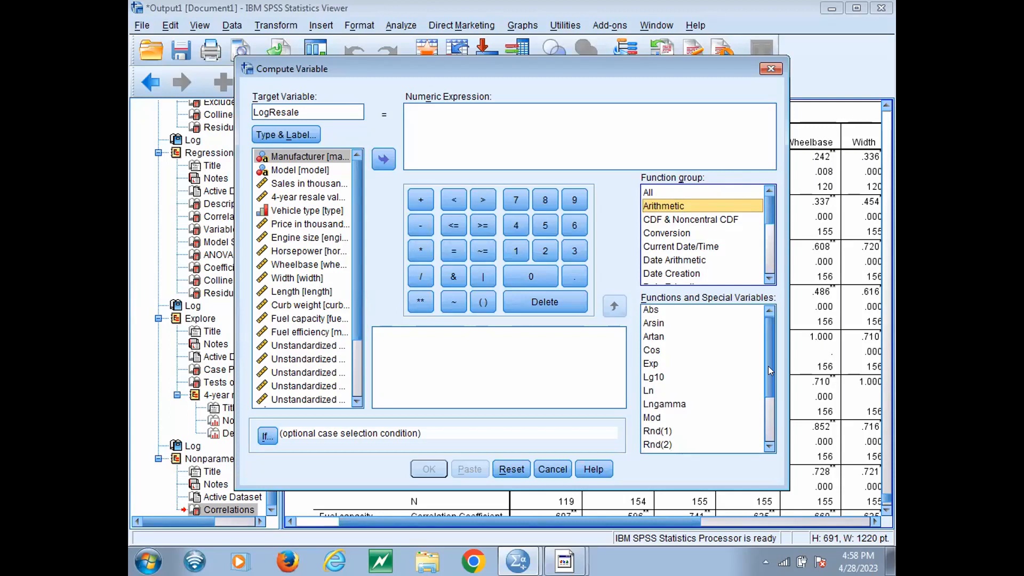
{"action": "mouse_move", "coordinate": [768, 366]}
{"action": "left_mouse_down"}
{"action": "mouse_move", "coordinate": [767, 388]}
{"action": "mouse_move", "coordinate": [767, 368]}
{"action": "left_mouse_up"}
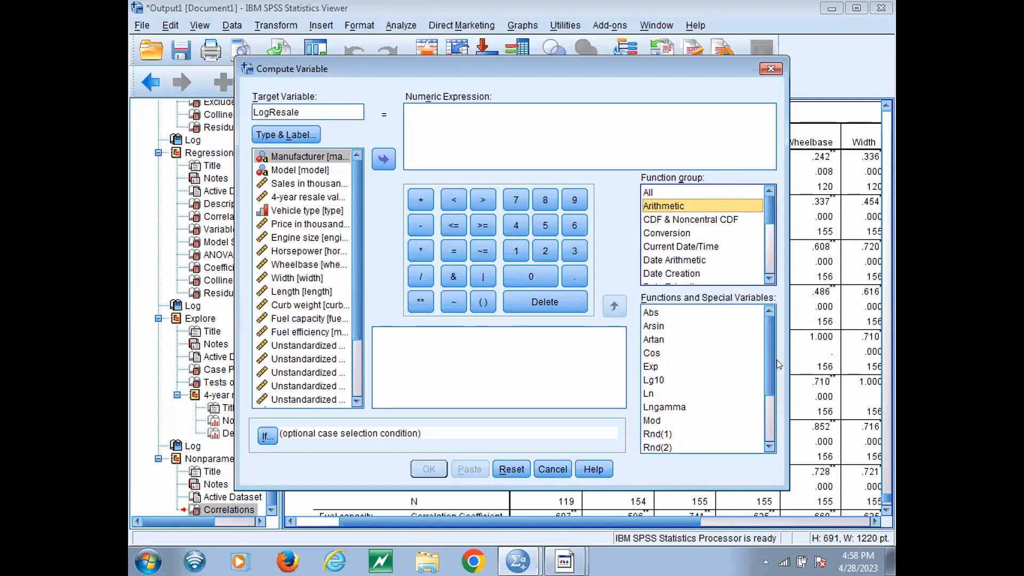
{"action": "left_click", "coordinate": [658, 380]}
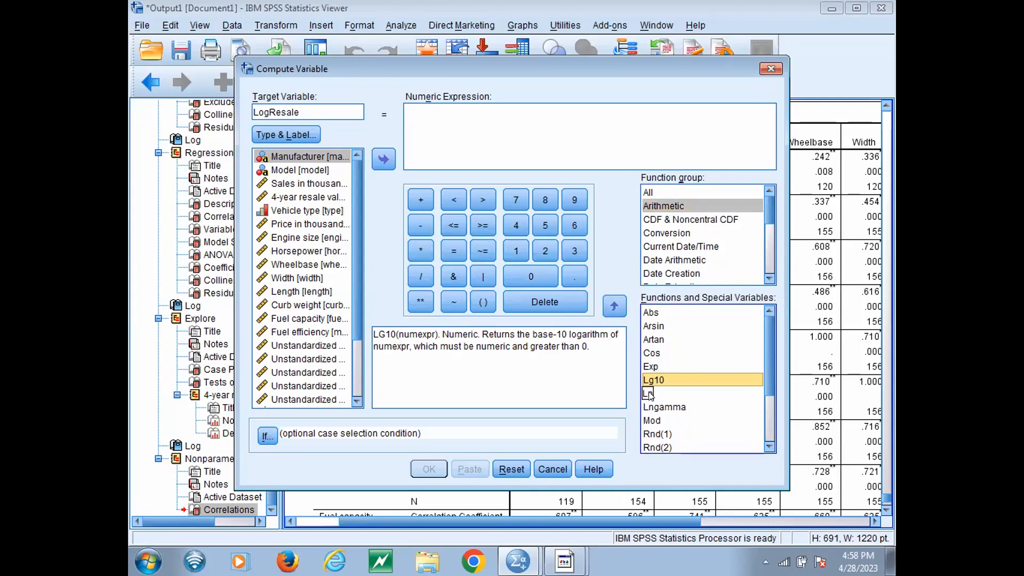
{"action": "left_click", "coordinate": [648, 394]}
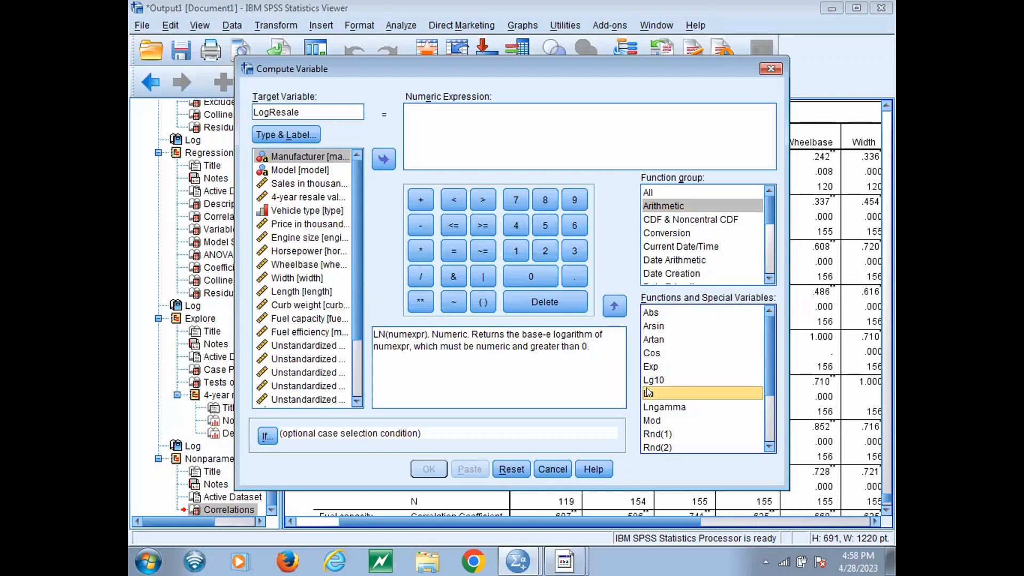
{"action": "left_click", "coordinate": [615, 309]}
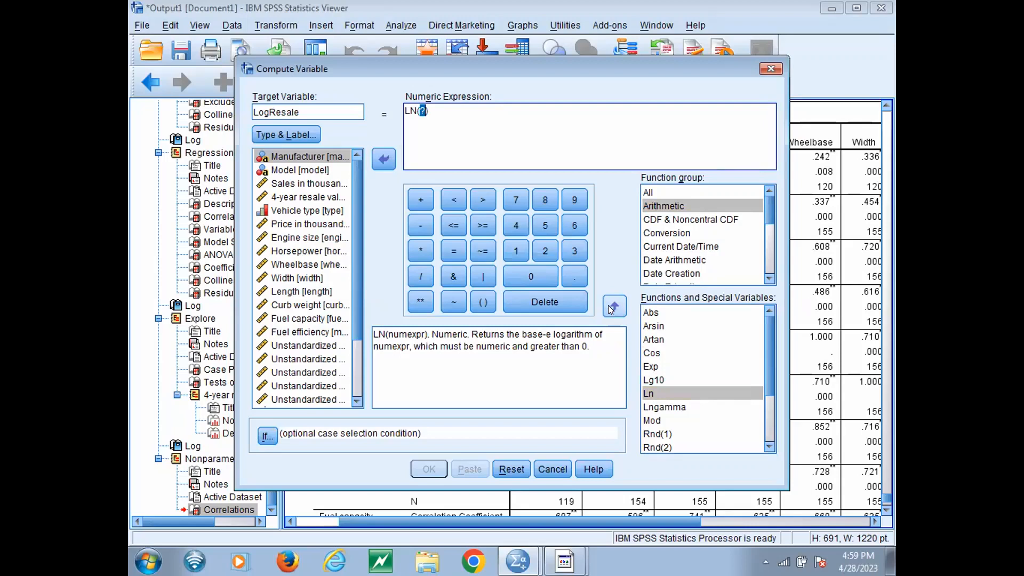
{"action": "left_click", "coordinate": [310, 199]}
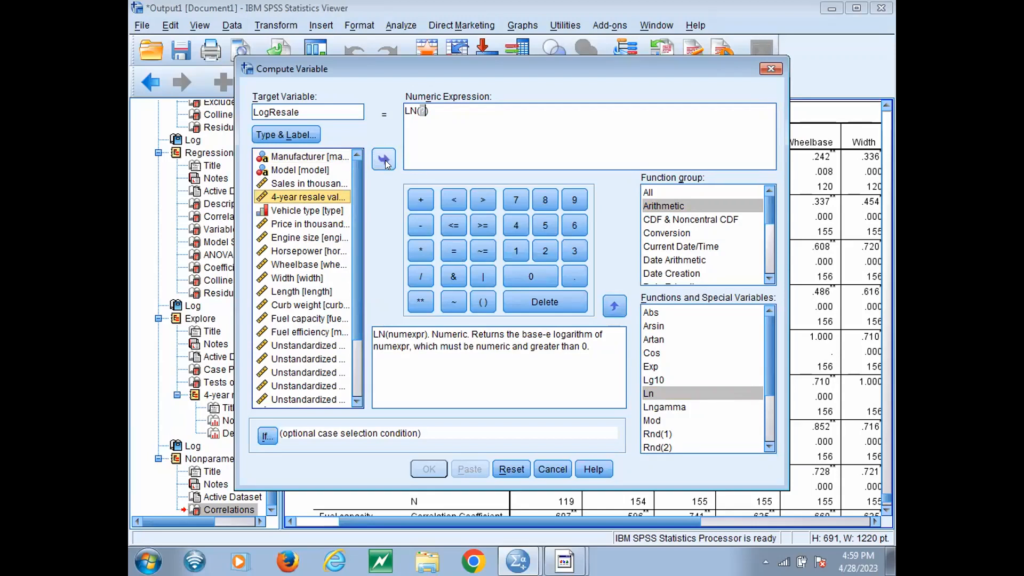
{"action": "left_click", "coordinate": [384, 160]}
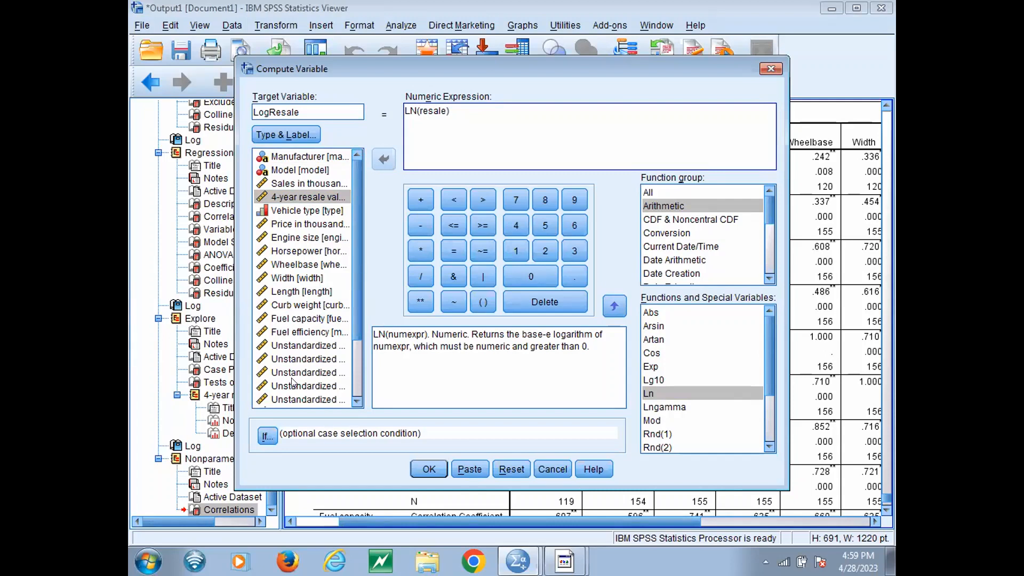
{"action": "left_click", "coordinate": [427, 470]}
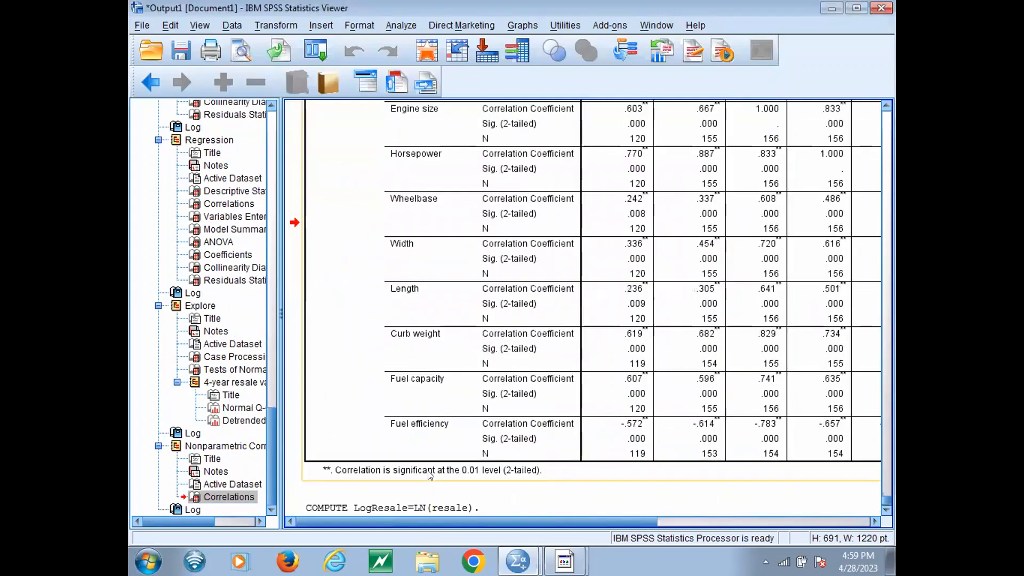
- Switch to the car_sales_unprepared.sav data and inspect the values in the LogResale column
{"action": "left_click", "coordinate": [517, 561]}
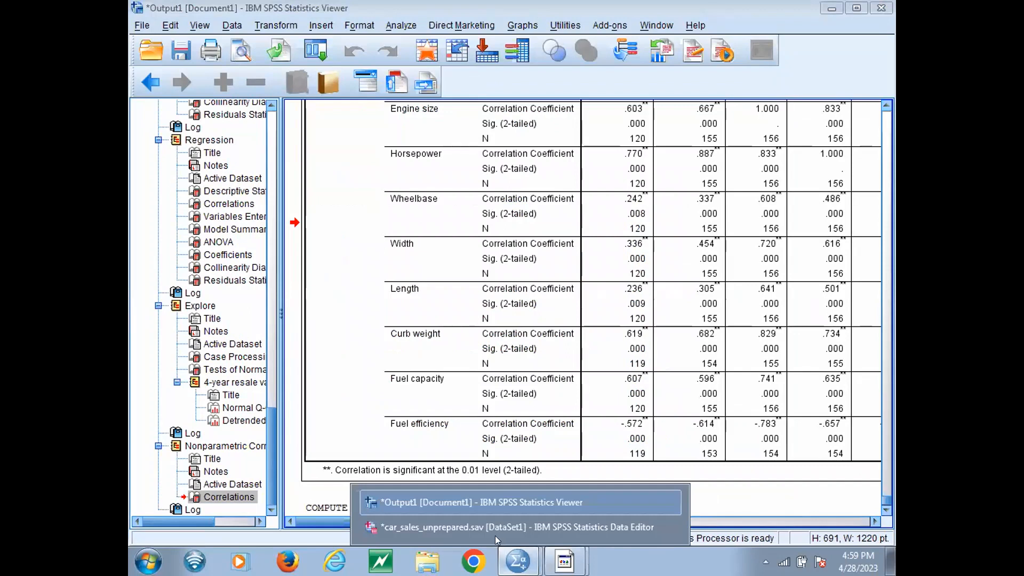
{"action": "left_click", "coordinate": [489, 528]}
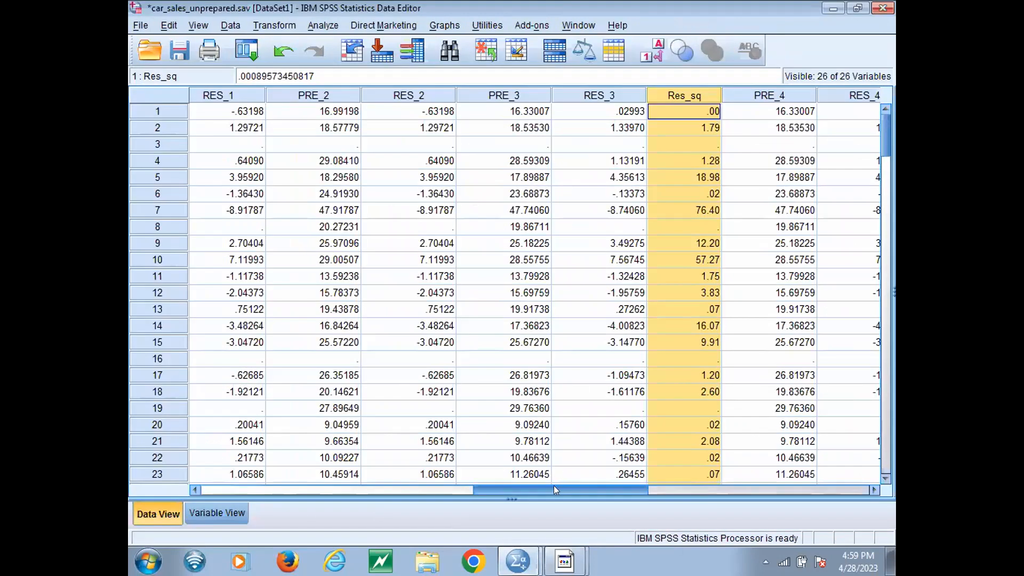
{"action": "left_click_drag", "start_coordinate": [562, 490], "coordinate": [740, 490]}
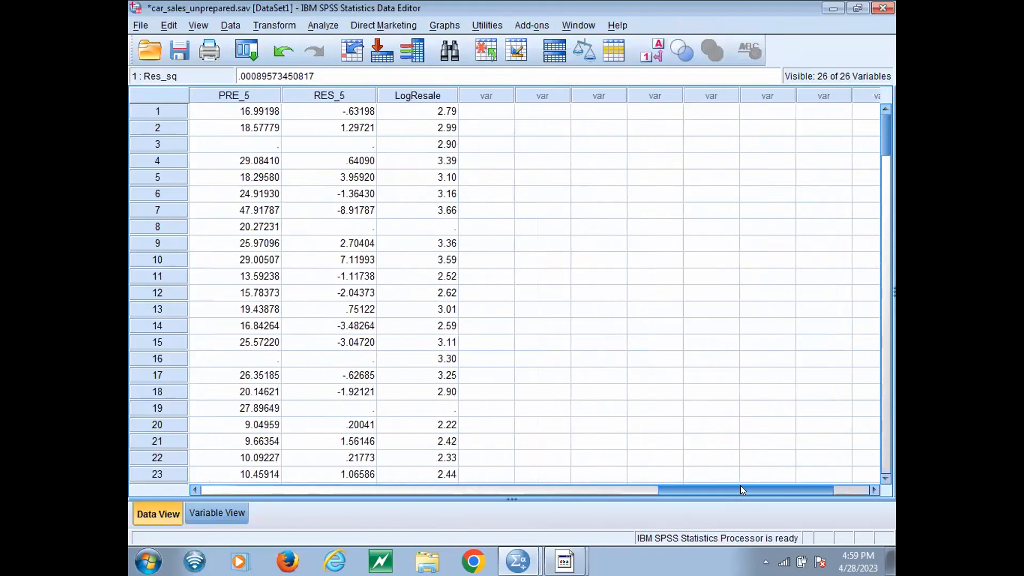
{"action": "left_click", "coordinate": [431, 95]}
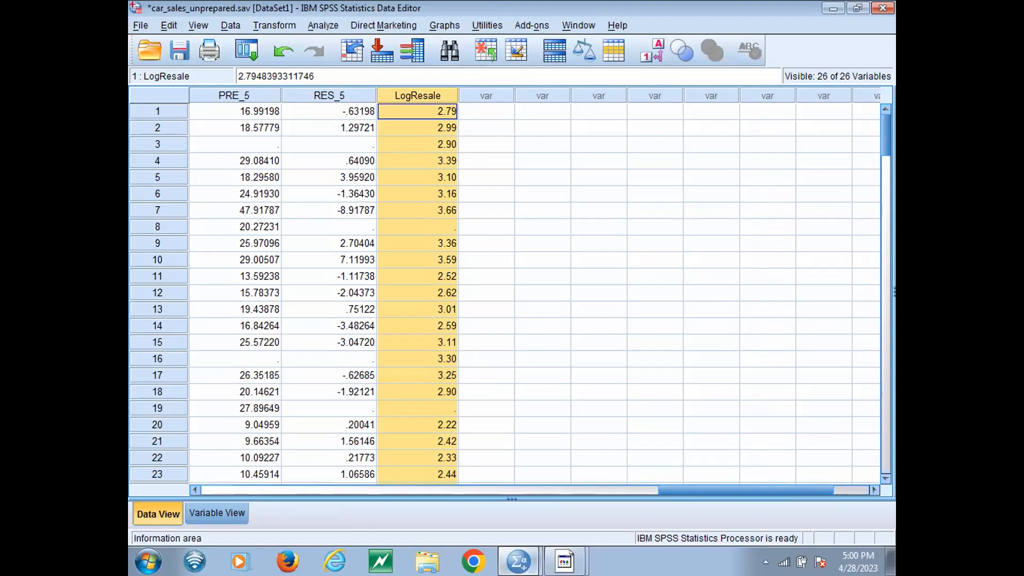
- Open the sample data file demo.sav from the English samples folder
{"action": "left_click", "coordinate": [519, 562]}
{"action": "left_click", "coordinate": [528, 522]}
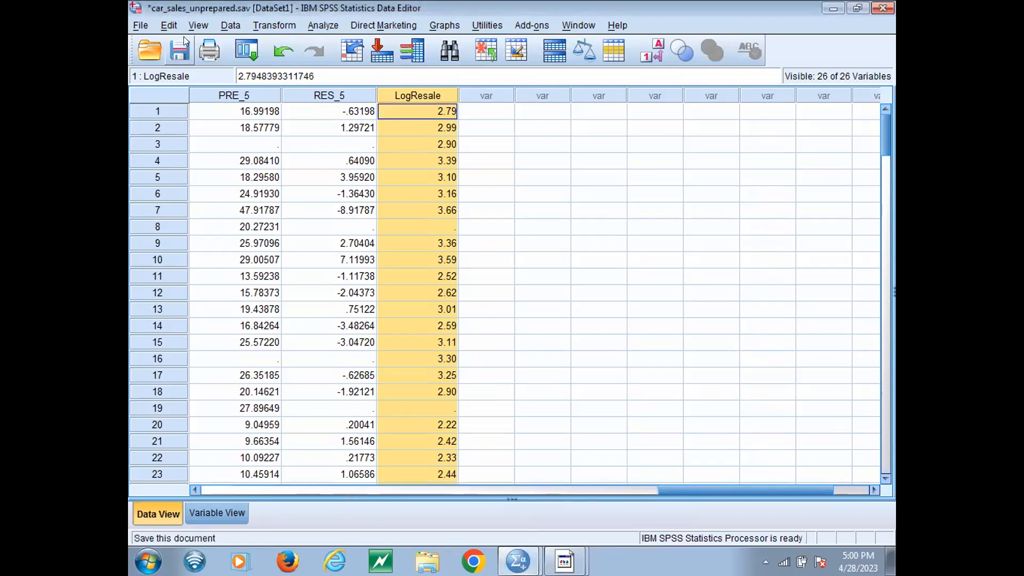
{"action": "left_click", "coordinate": [159, 45]}
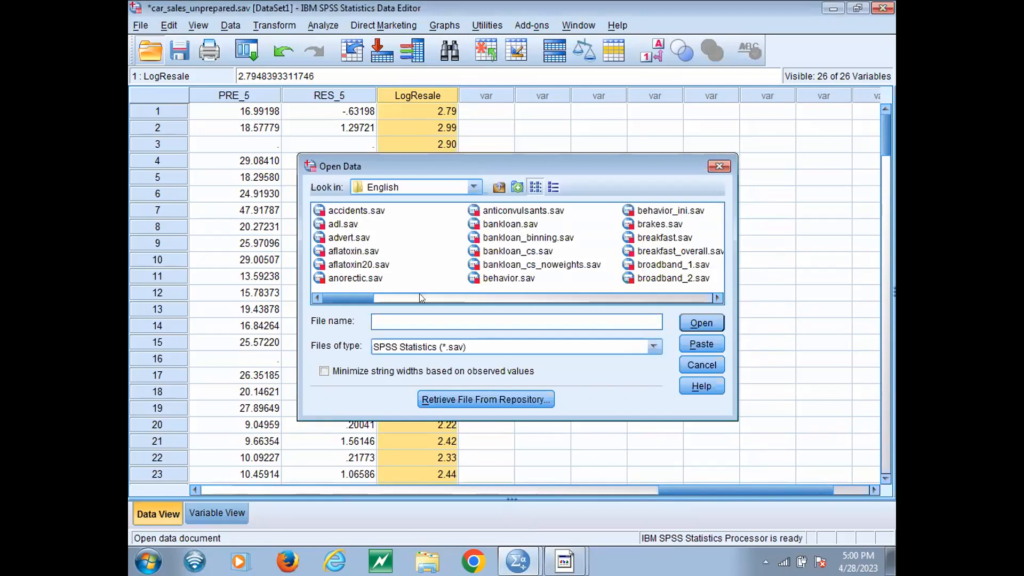
{"action": "left_click_drag", "start_coordinate": [346, 296], "coordinate": [452, 291]}
{"action": "left_click", "coordinate": [442, 278]}
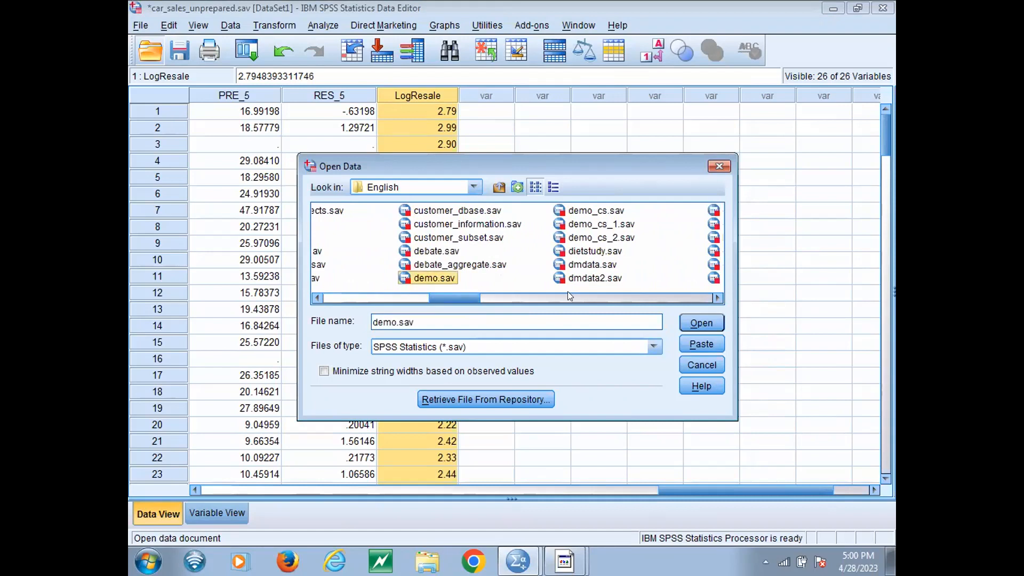
{"action": "left_click", "coordinate": [715, 324]}
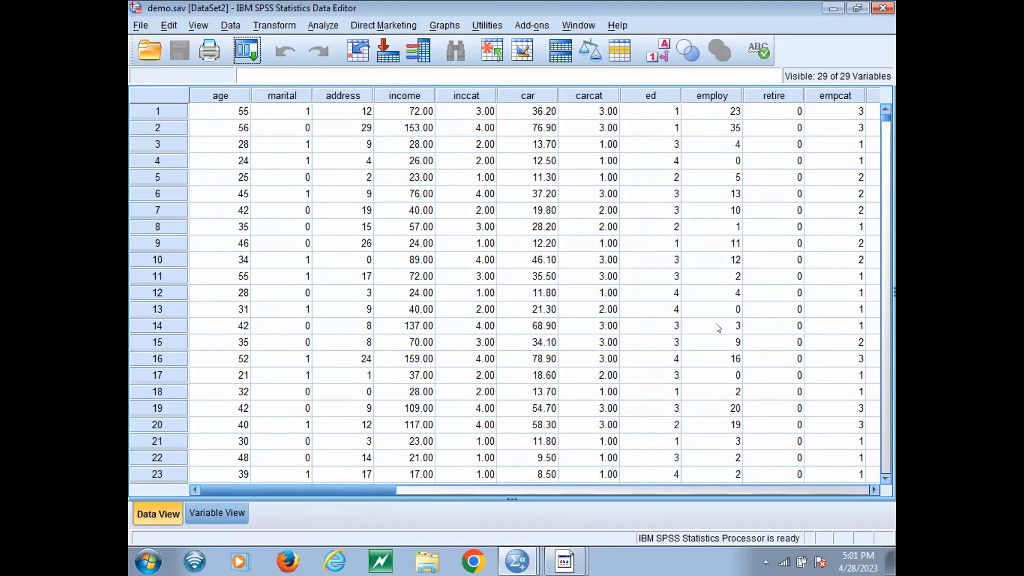
- Split the file to compare groups based on Marital status [marital], sorting the file by the grouping variable, and select the resulting output log
{"action": "left_click", "coordinate": [141, 27]}
{"action": "key", "text": "Right"}
{"action": "key", "text": "Right"}
{"action": "key", "text": "Right"}
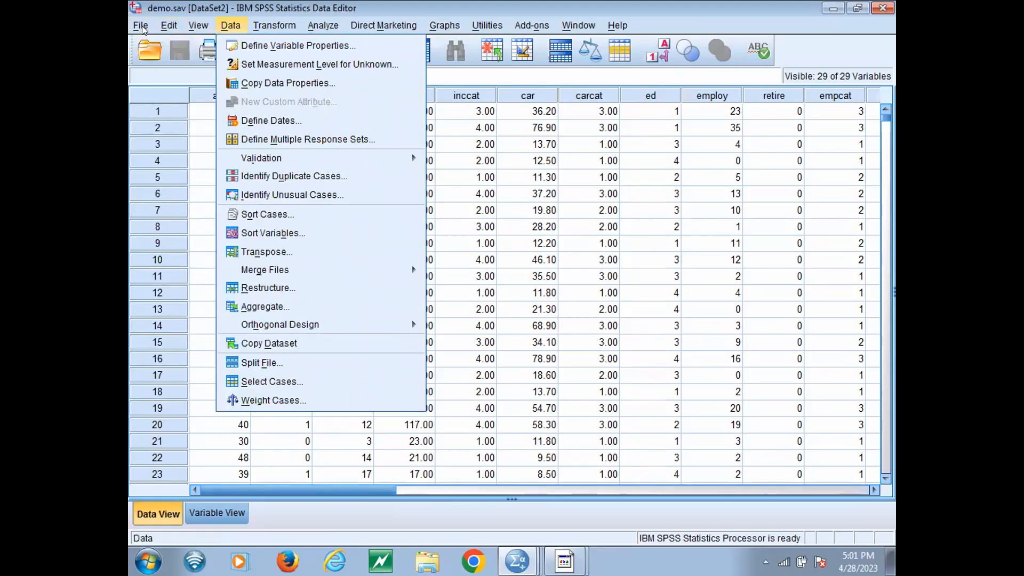
{"action": "left_click", "coordinate": [289, 359]}
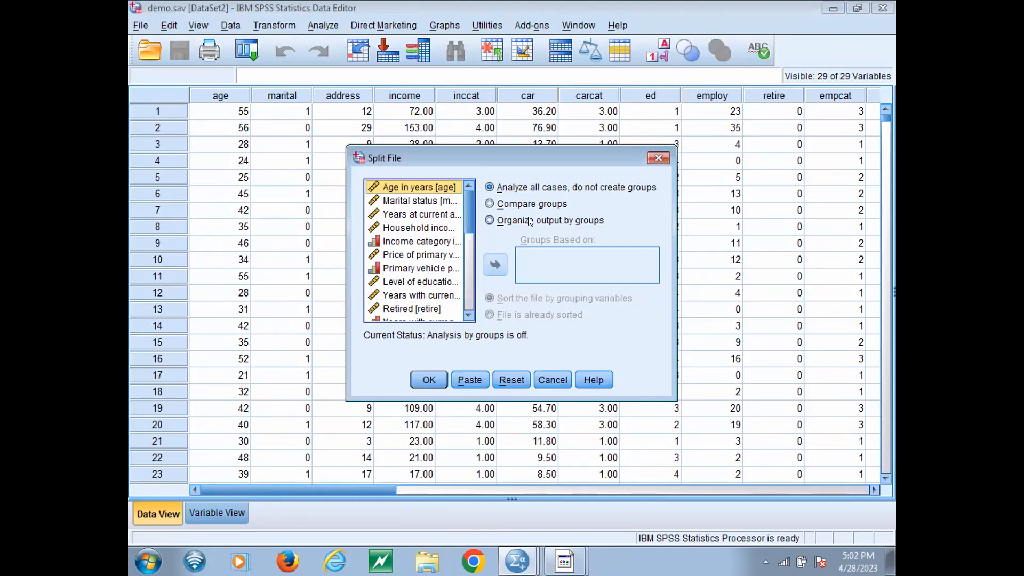
{"action": "left_click", "coordinate": [501, 204]}
{"action": "left_click", "coordinate": [440, 202]}
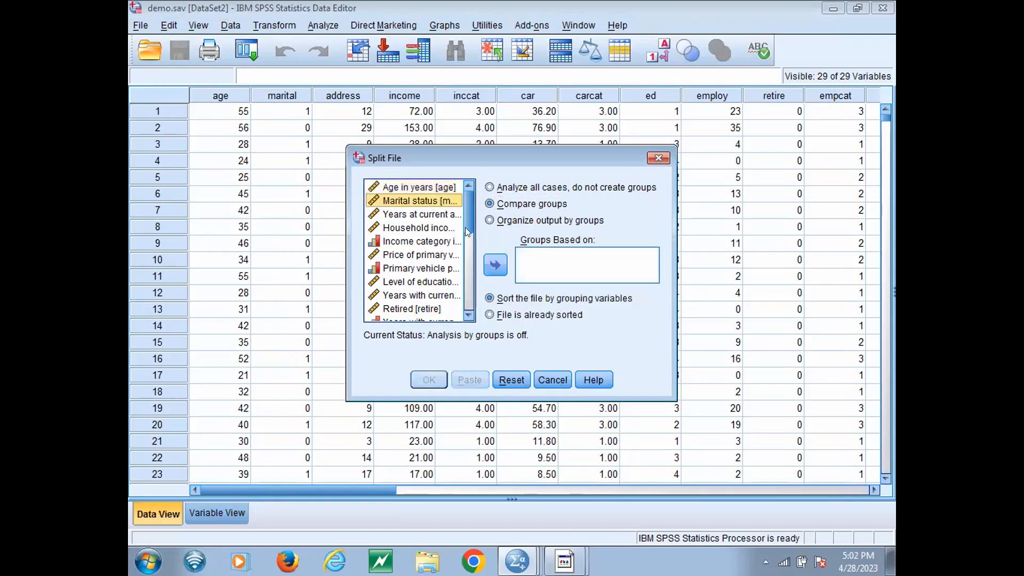
{"action": "left_click", "coordinate": [494, 266]}
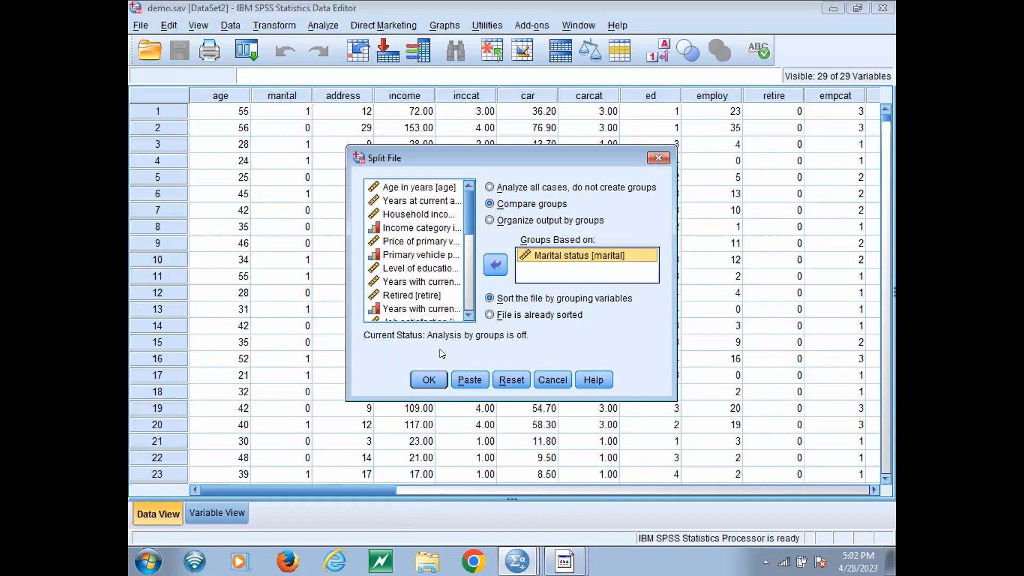
{"action": "left_click", "coordinate": [431, 379]}
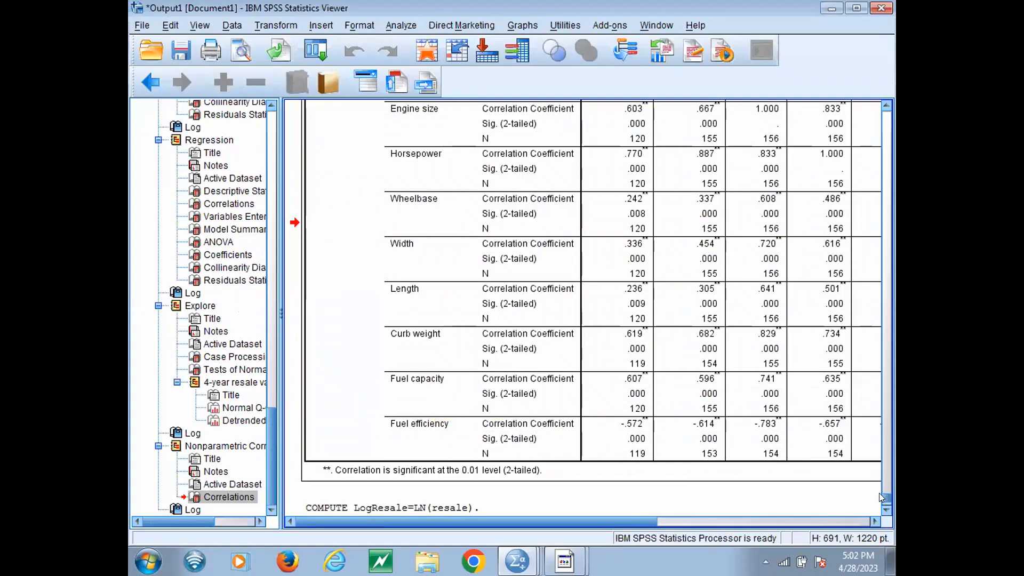
{"action": "left_click", "coordinate": [470, 475]}
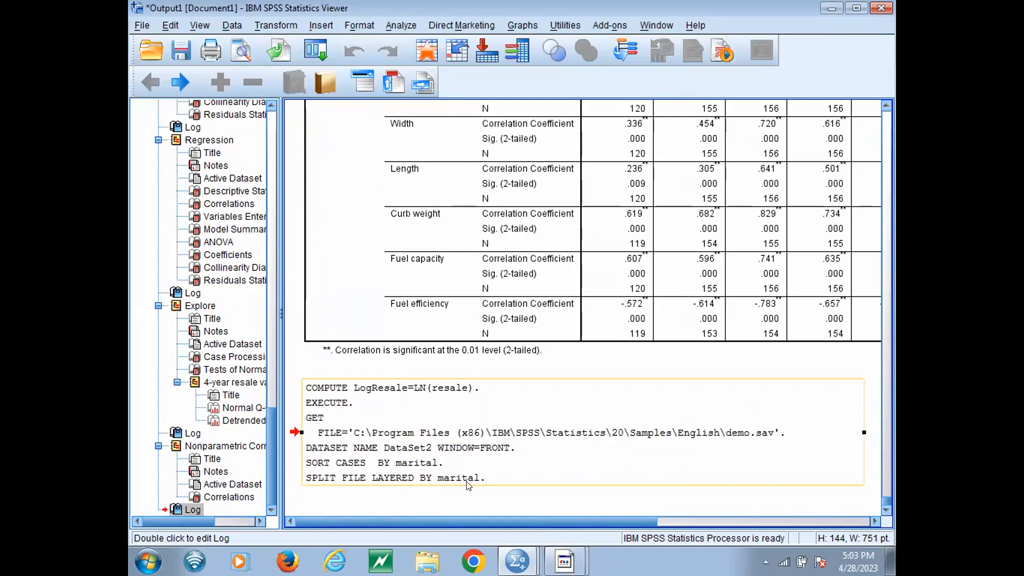
- Start a Descriptives analysis and add Household income in thousands as its variable
{"action": "left_click", "coordinate": [145, 28]}
{"action": "key", "text": "Right"}
{"action": "key", "text": "Right"}
{"action": "key", "text": "Right"}
{"action": "key", "text": "Right"}
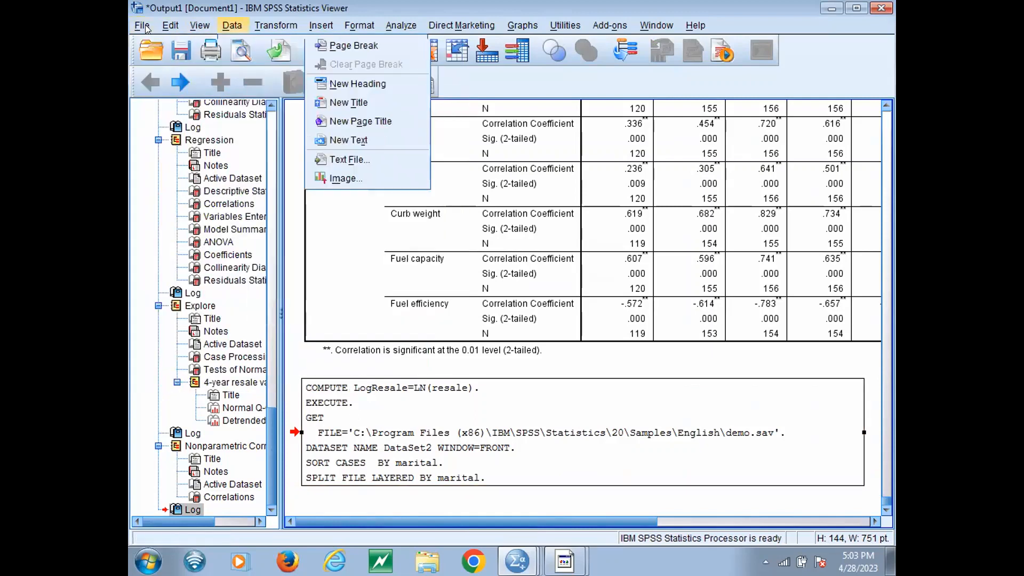
{"action": "key", "text": "Right"}
{"action": "key", "text": "Right"}
{"action": "key", "text": "Down"}
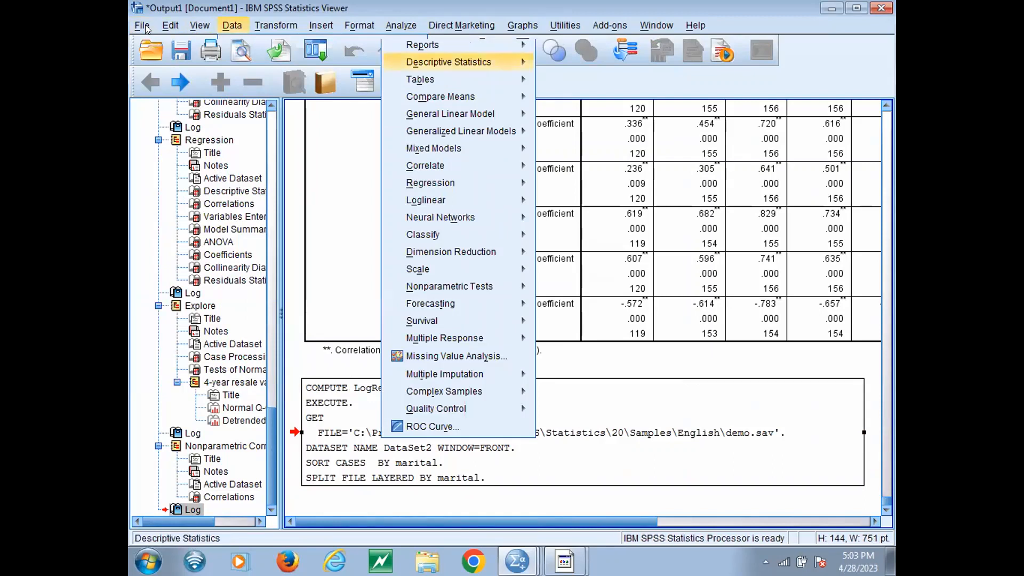
{"action": "key", "text": "Right"}
{"action": "key", "text": "Down"}
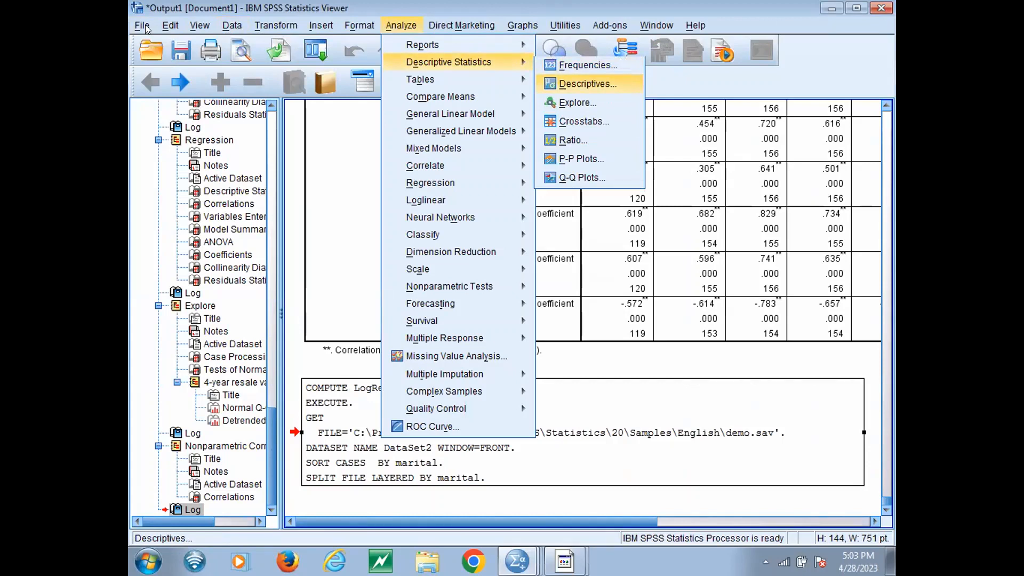
{"action": "key", "text": "Return"}
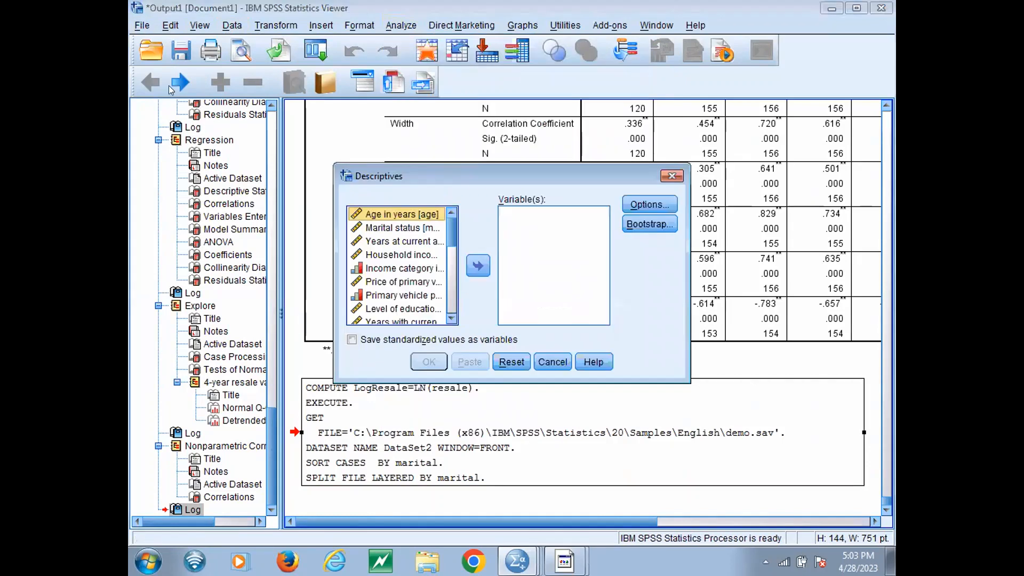
{"action": "left_click", "coordinate": [400, 255]}
{"action": "left_click", "coordinate": [480, 263]}
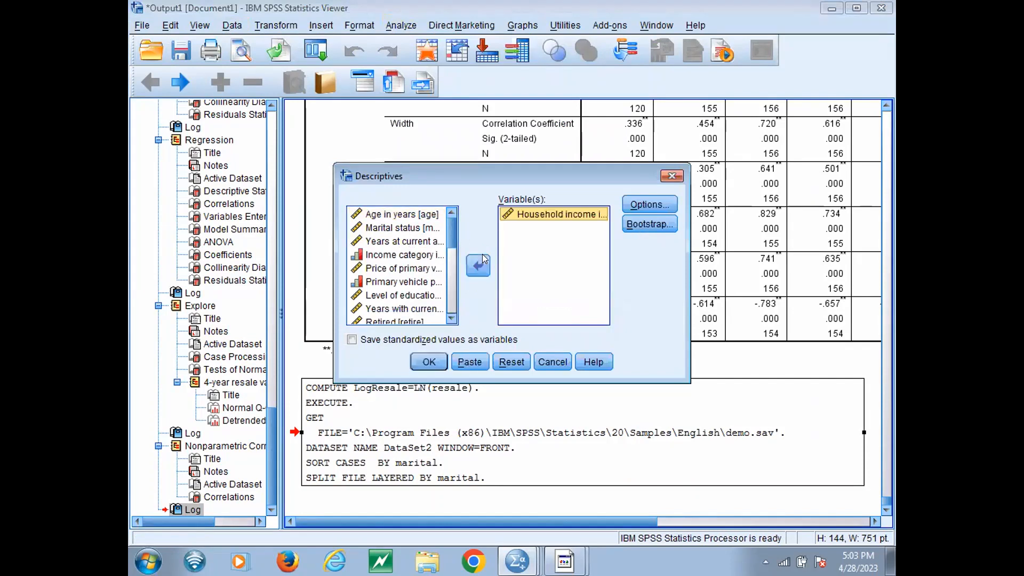
- Check the Descriptives statistics options, keep the default selection, and run the analysis
{"action": "left_click", "coordinate": [647, 205]}
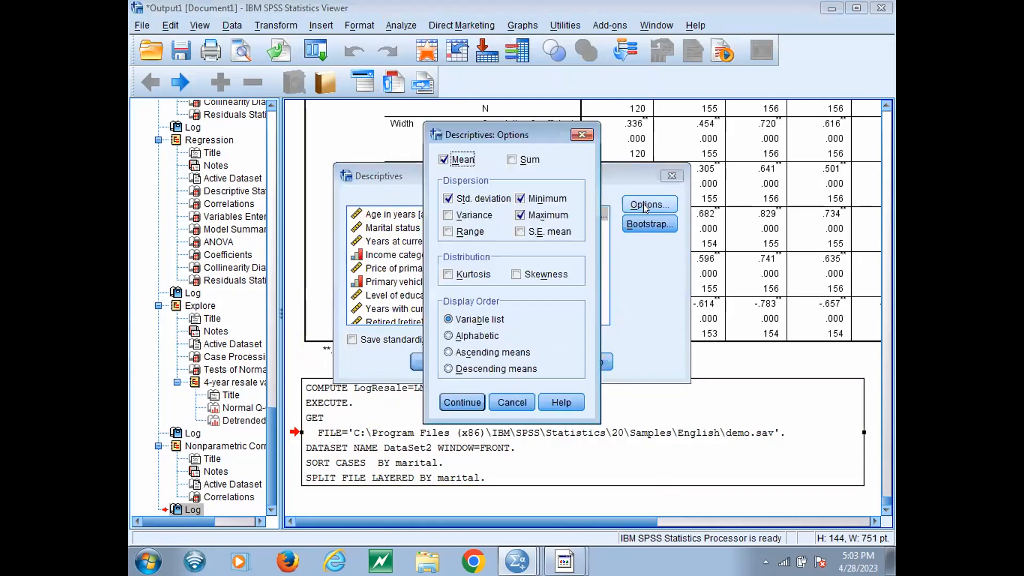
{"action": "left_click", "coordinate": [581, 135]}
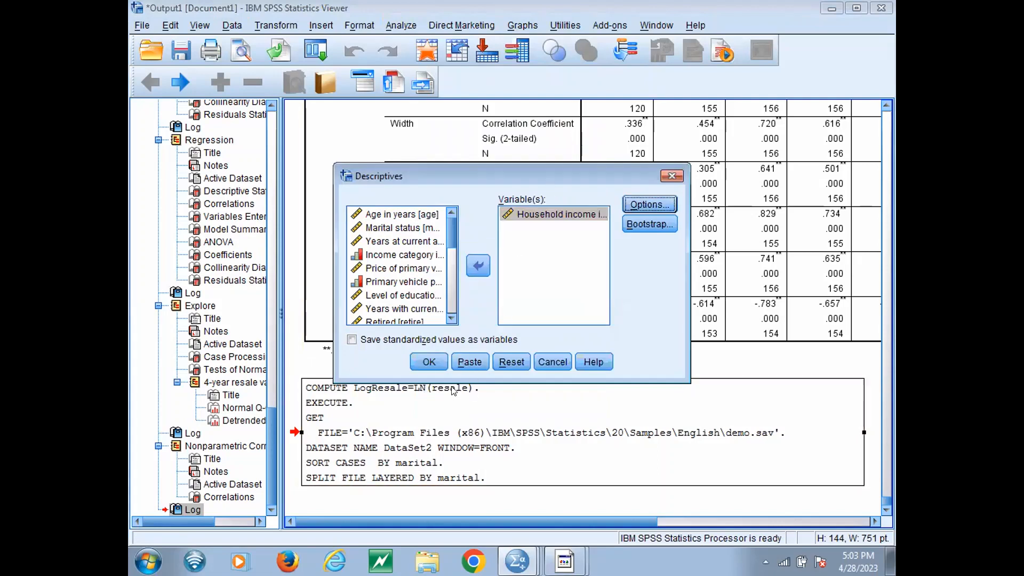
{"action": "left_click", "coordinate": [427, 362]}
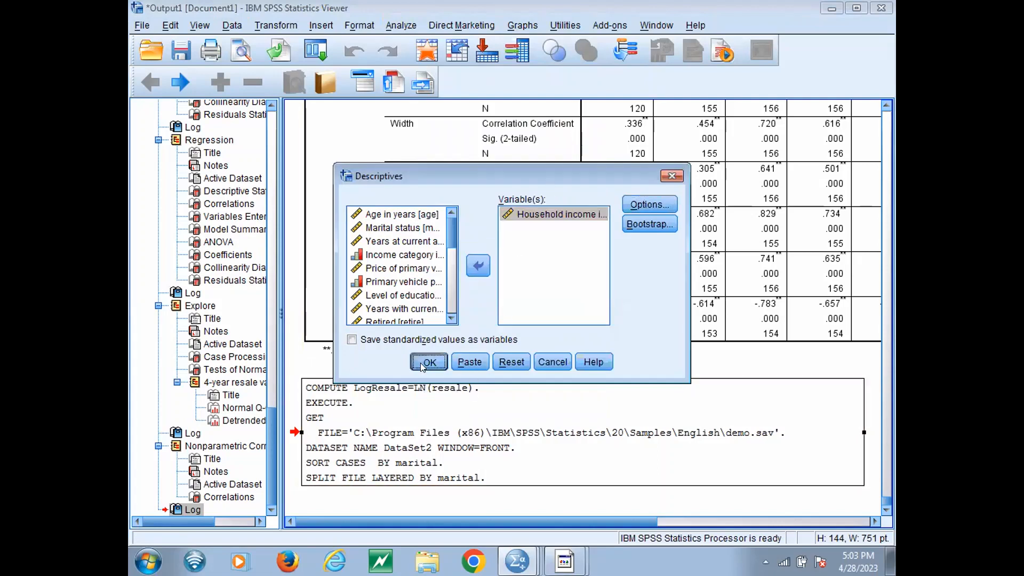
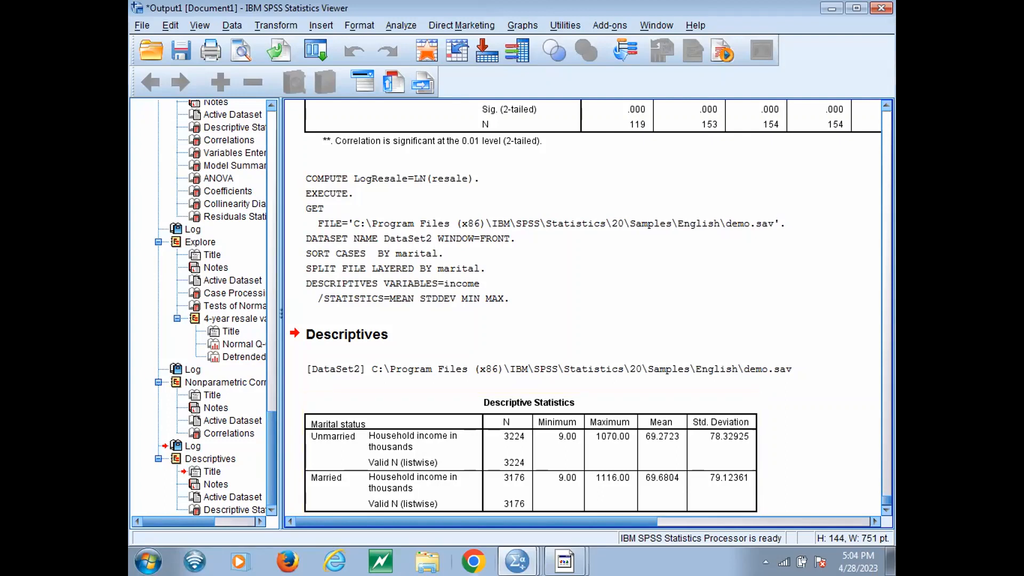
- Switch to the demo.sav data and examine the value labels of Level of education [ed] in the variable definitions
{"action": "left_click", "coordinate": [517, 561]}
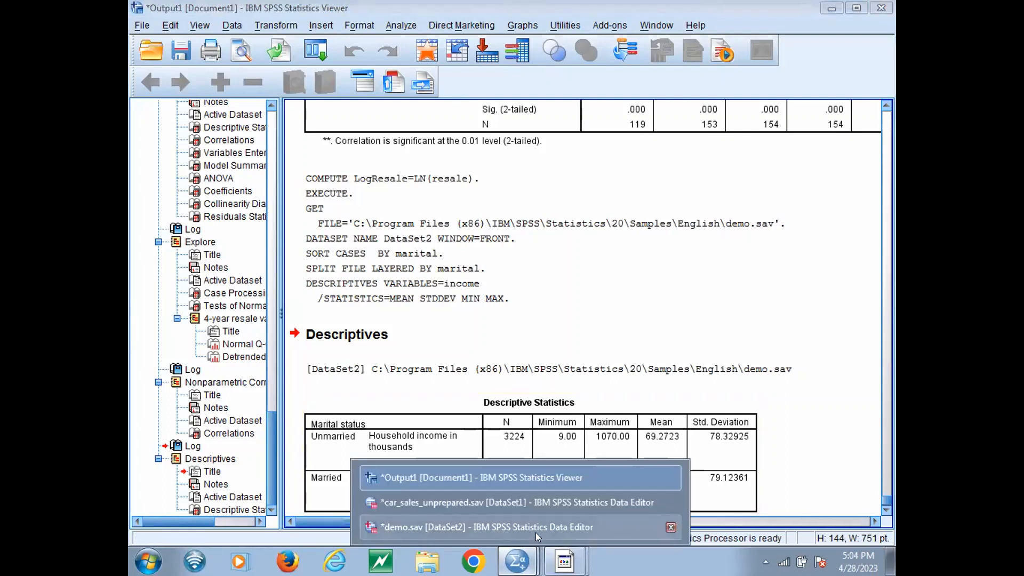
{"action": "left_click", "coordinate": [524, 520]}
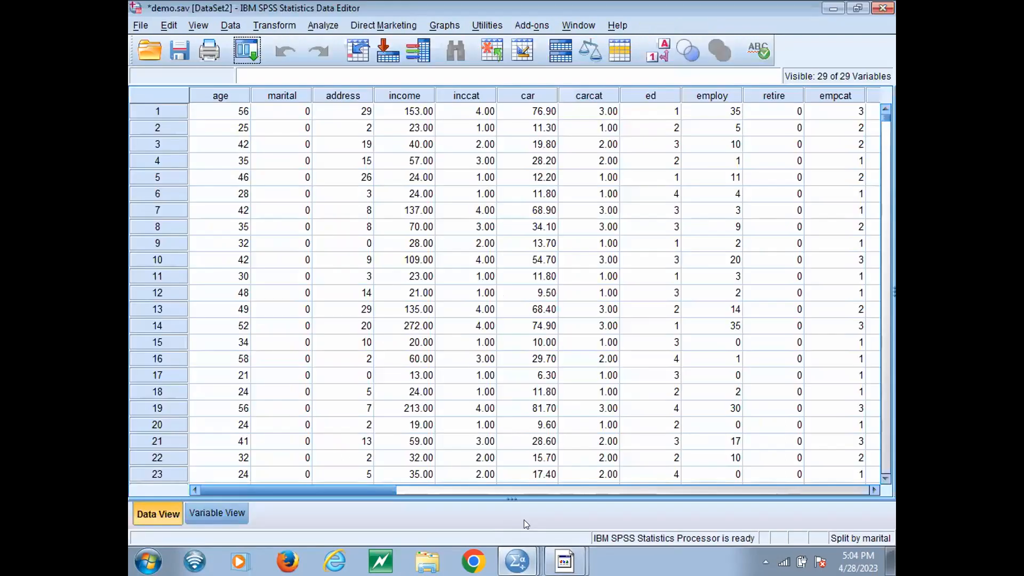
{"action": "left_click", "coordinate": [213, 511]}
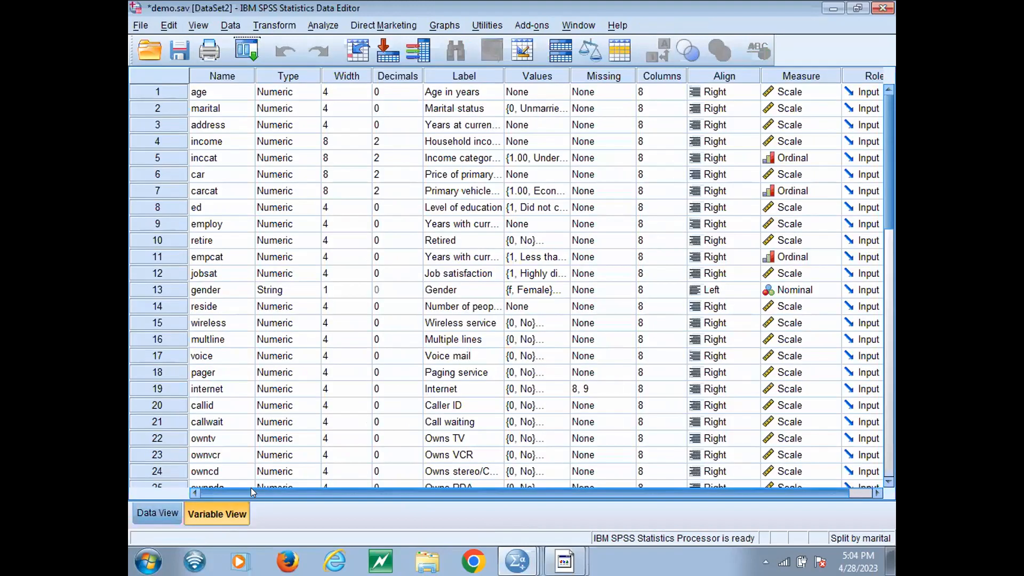
{"action": "left_click", "coordinate": [564, 208]}
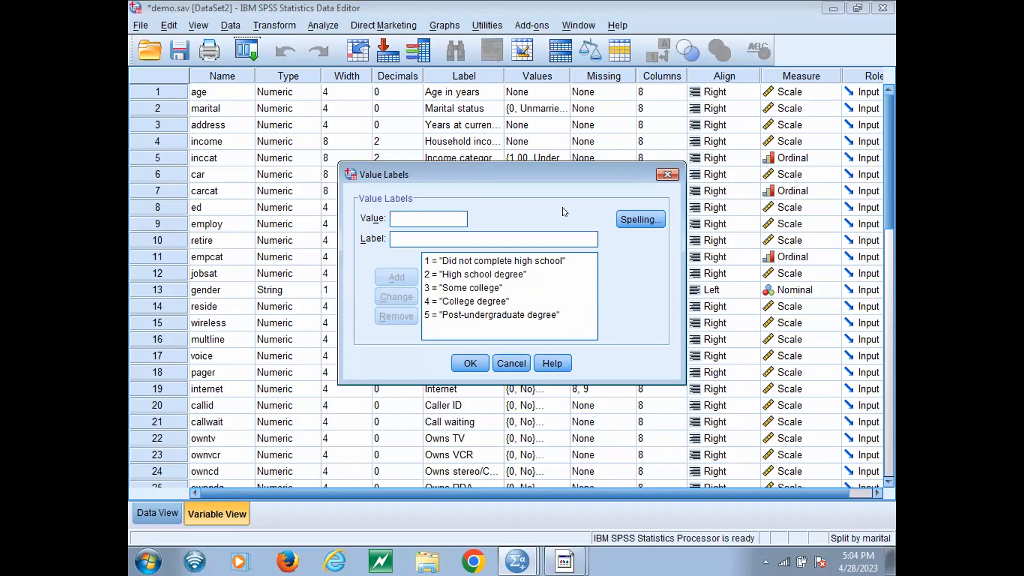
{"action": "left_click", "coordinate": [504, 365]}
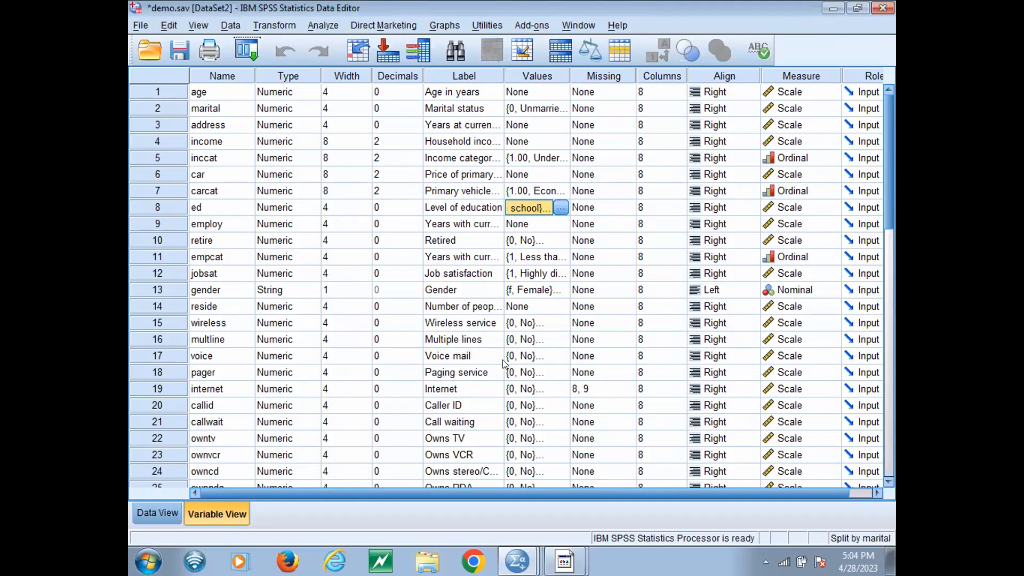
- Start a Select Cases definition that keeps cases if a condition is satisfied, and open its condition editor
{"action": "left_click", "coordinate": [140, 25]}
{"action": "key", "text": "Right"}
{"action": "key", "text": "Right"}
{"action": "key", "text": "Right"}
{"action": "key", "text": "Down"}
{"action": "key", "text": "Down"}
{"action": "key", "text": "Down"}
{"action": "key", "text": "Down"}
{"action": "key", "text": "Down"}
{"action": "key", "text": "Down"}
{"action": "key", "text": "Down"}
{"action": "key", "text": "Down"}
{"action": "key", "text": "Down"}
{"action": "key", "text": "Down"}
{"action": "key", "text": "Down"}
{"action": "key", "text": "Down"}
{"action": "key", "text": "Down"}
{"action": "key", "text": "Down"}
{"action": "key", "text": "Down"}
{"action": "key", "text": "Down"}
{"action": "key", "text": "Down"}
{"action": "key", "text": "Down"}
{"action": "key", "text": "Down"}
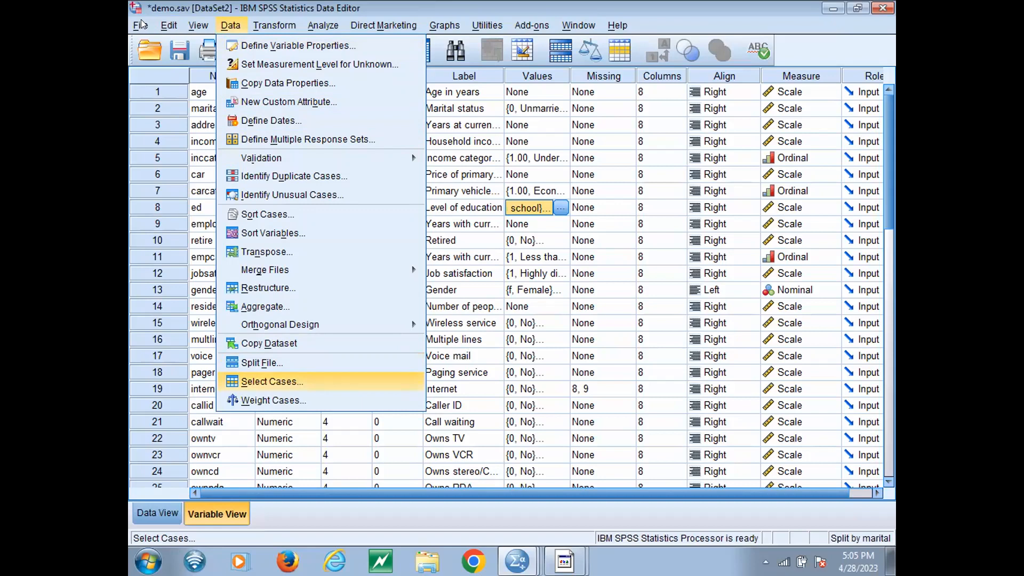
{"action": "key", "text": "Return"}
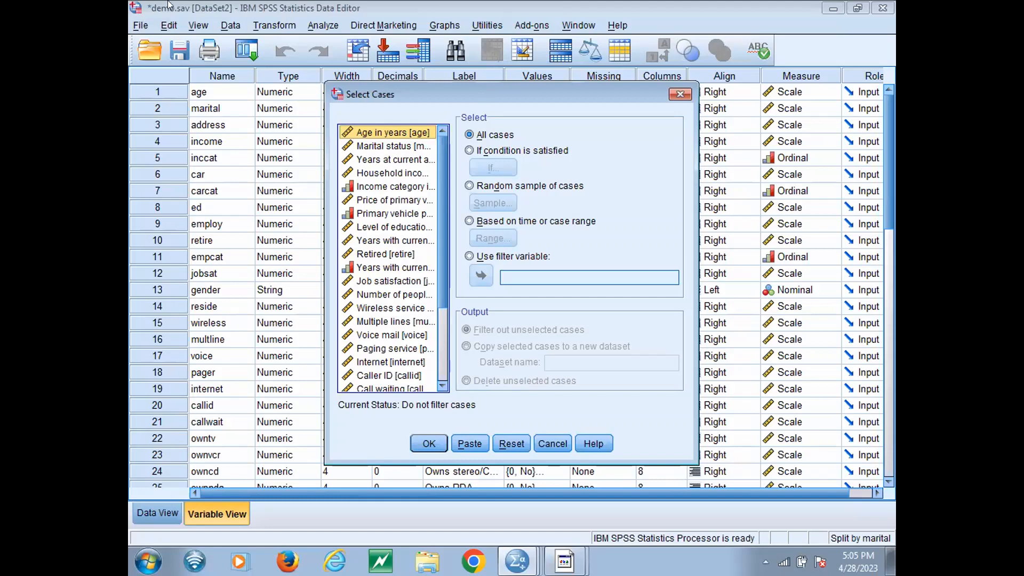
{"action": "left_click", "coordinate": [502, 151]}
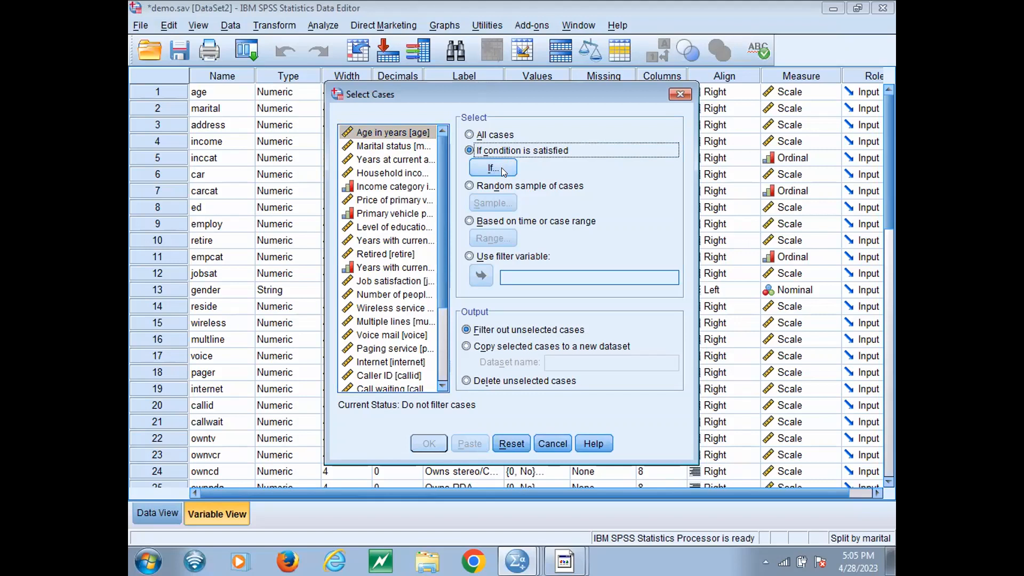
{"action": "left_click", "coordinate": [502, 168]}
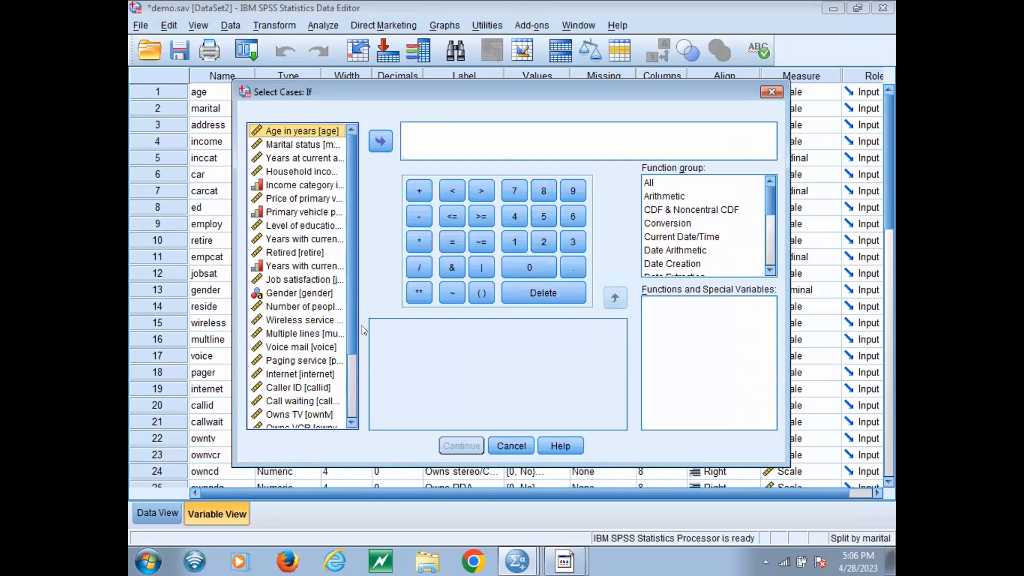
- Show variable names in the condition's variable list, select ed, and restore the display of variable labels
{"action": "right_click", "coordinate": [302, 198]}
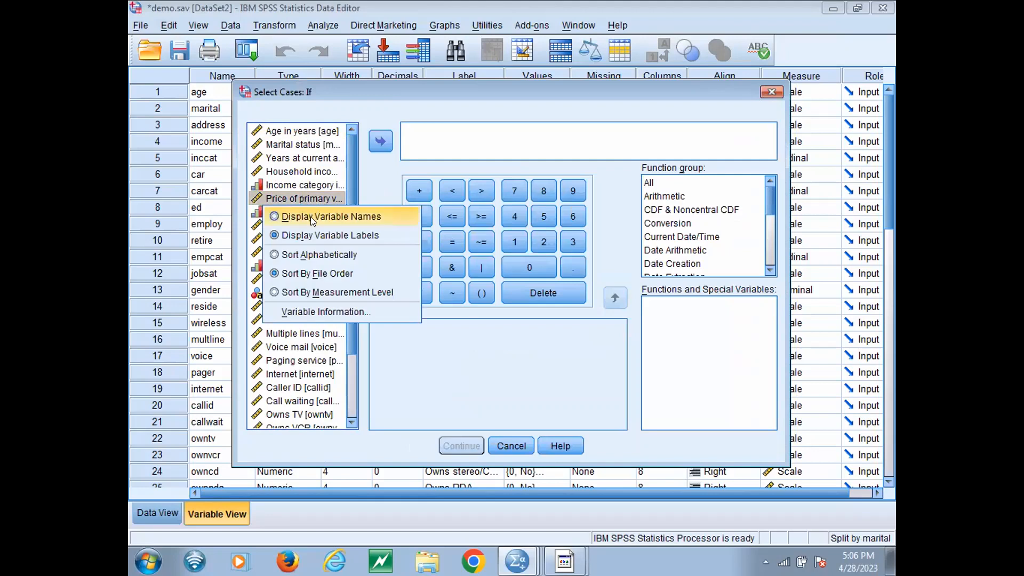
{"action": "left_click", "coordinate": [311, 217]}
{"action": "left_click", "coordinate": [272, 226]}
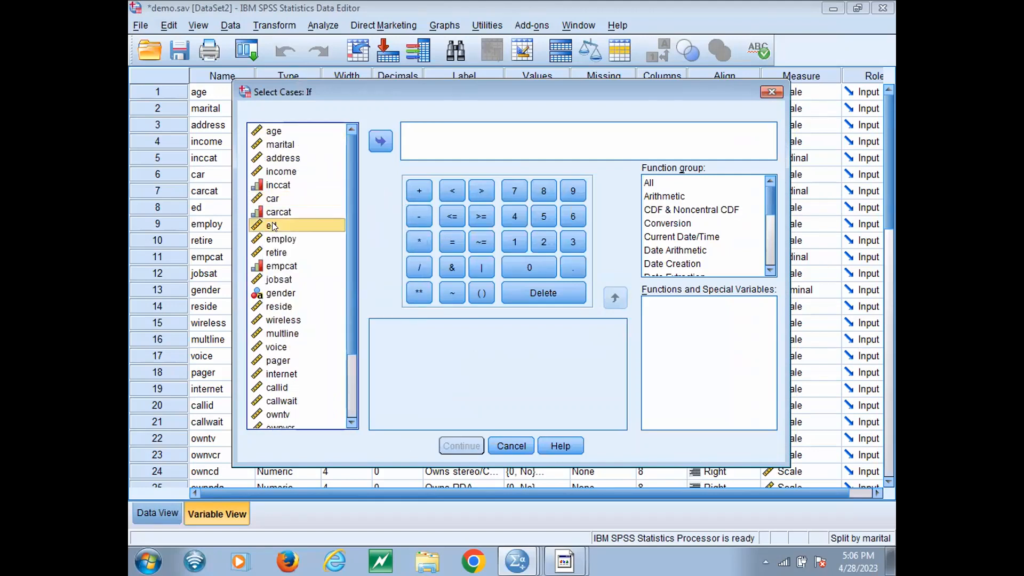
{"action": "right_click", "coordinate": [274, 226]}
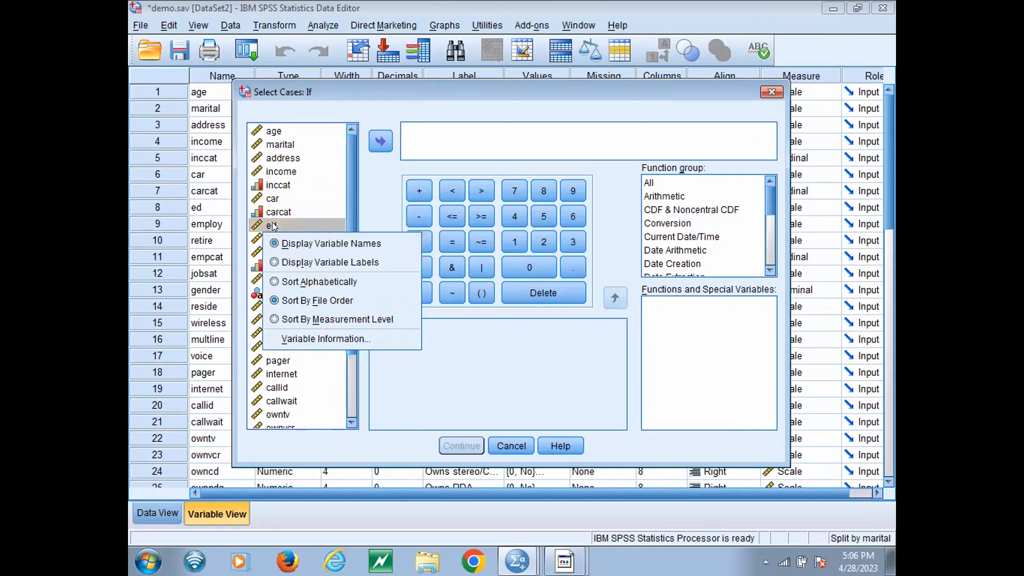
{"action": "left_click", "coordinate": [320, 263]}
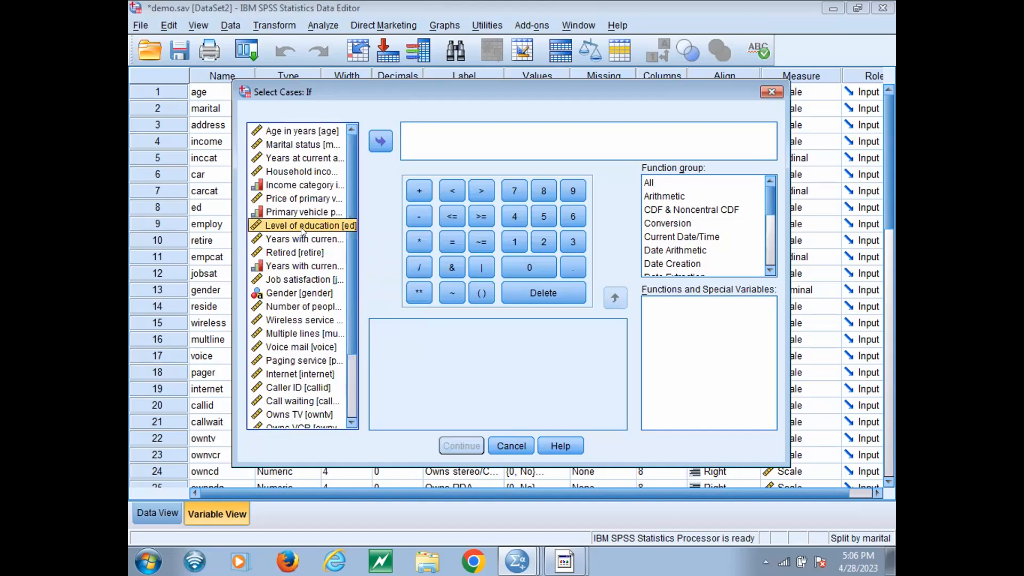
- Define the selection condition as ed = 1 and apply it, filtering out unselected cases
{"action": "left_click", "coordinate": [382, 143]}
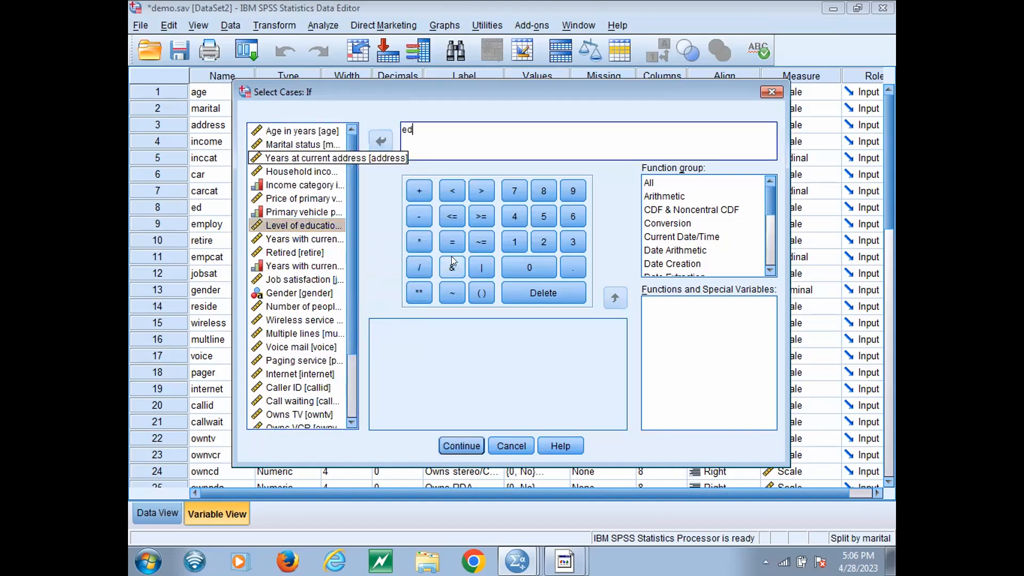
{"action": "left_click", "coordinate": [452, 242]}
{"action": "left_click", "coordinate": [510, 243]}
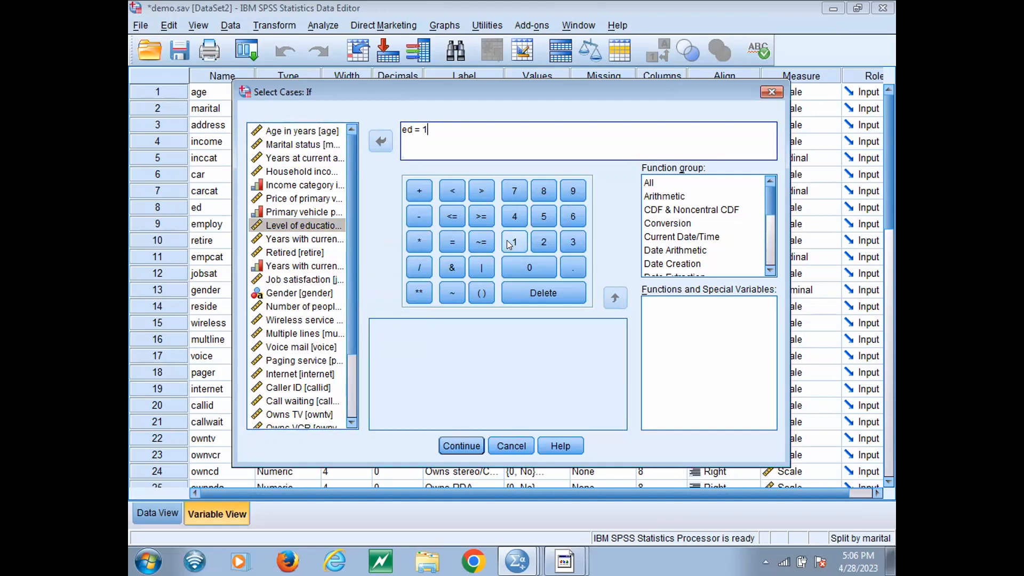
{"action": "left_click", "coordinate": [461, 446]}
{"action": "left_click", "coordinate": [433, 447]}
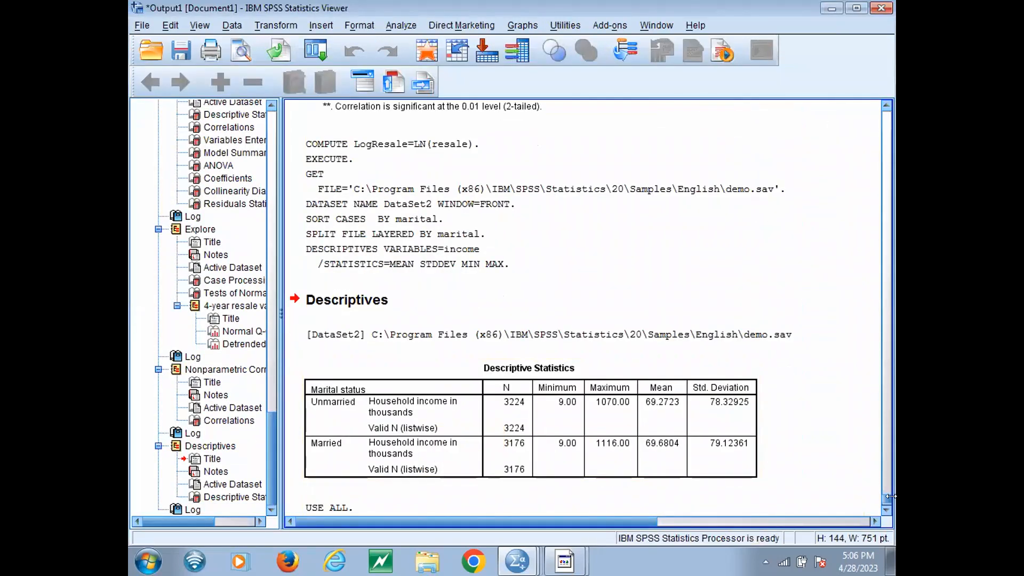
- Inspect the filter commands logged in the output and return to the demo.sav data editor
{"action": "left_click_drag", "start_coordinate": [886, 496], "coordinate": [886, 500]}
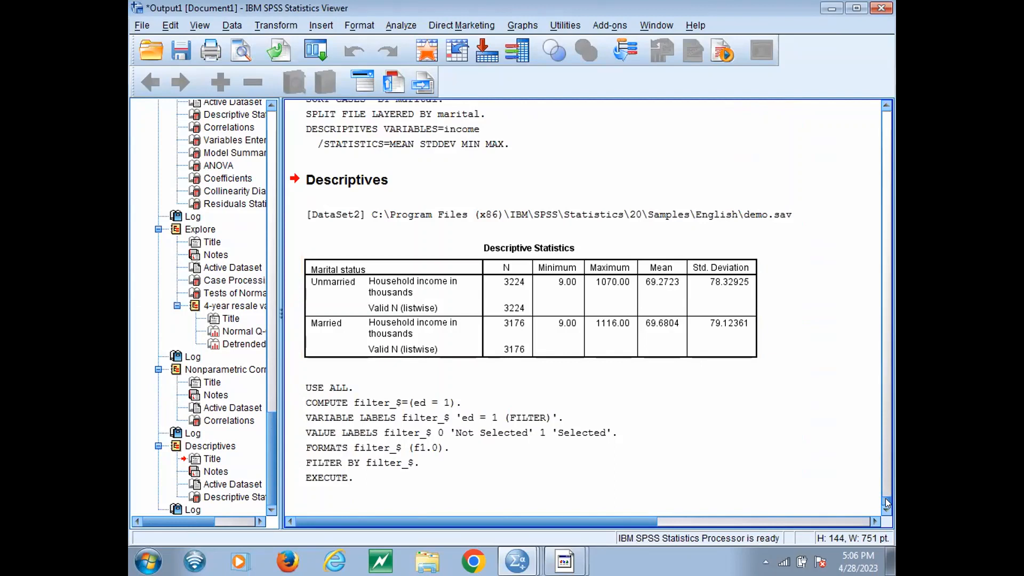
{"action": "left_click", "coordinate": [504, 427]}
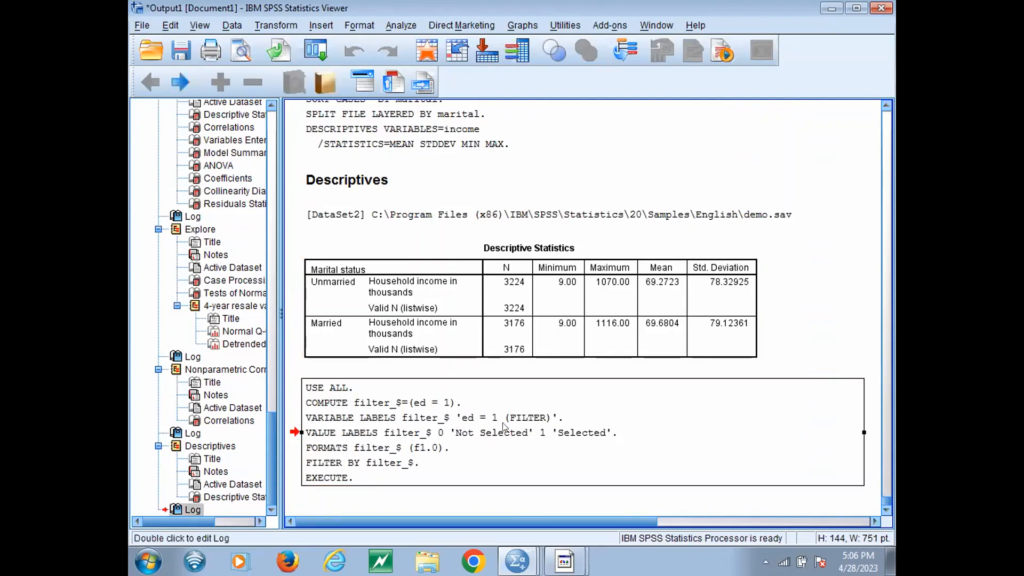
{"action": "left_click", "coordinate": [517, 561]}
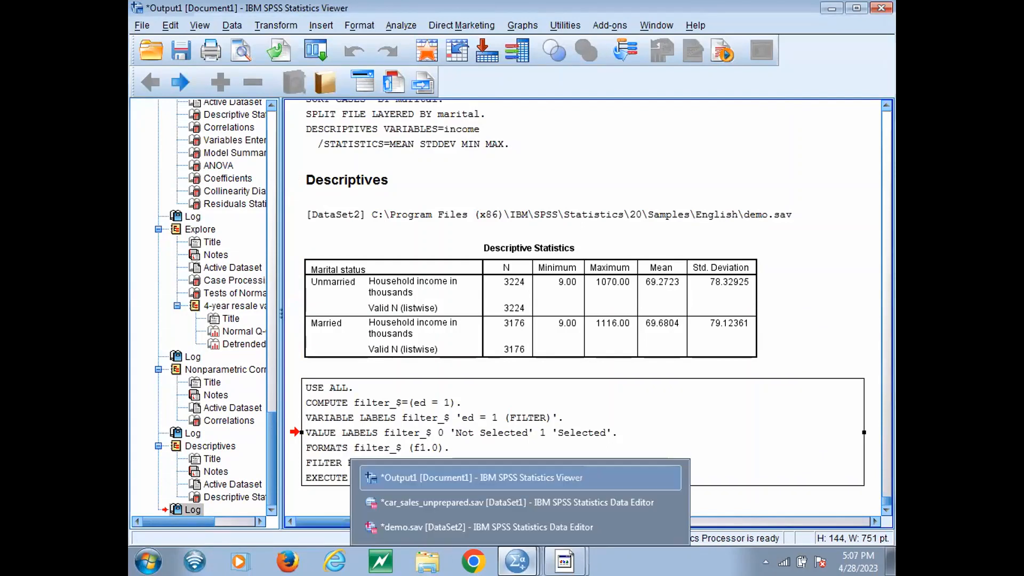
{"action": "left_click", "coordinate": [518, 526]}
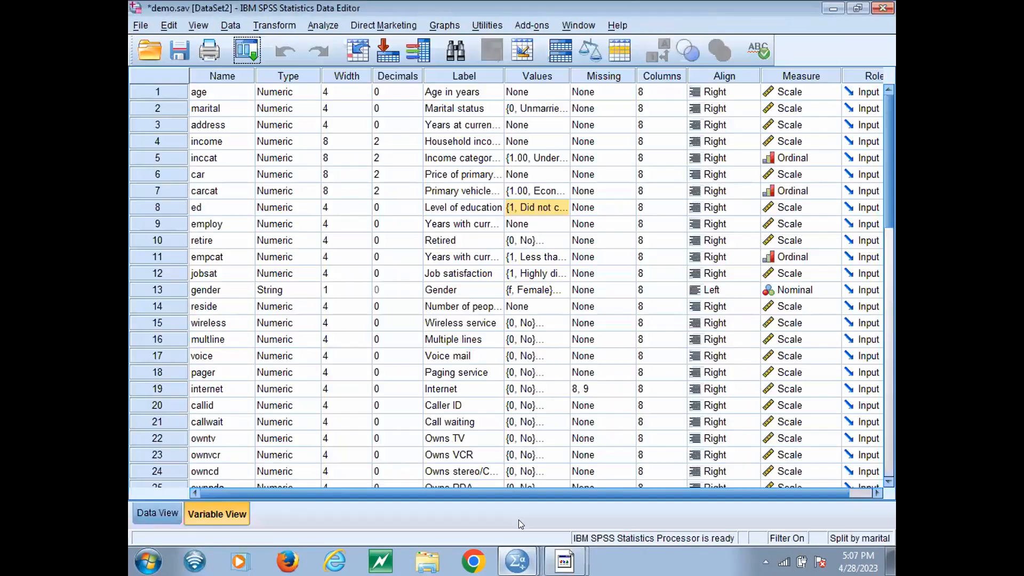
- In the data view, reset the Split File settings to analyze all cases without creating groups, and apply them
{"action": "left_click", "coordinate": [156, 512]}
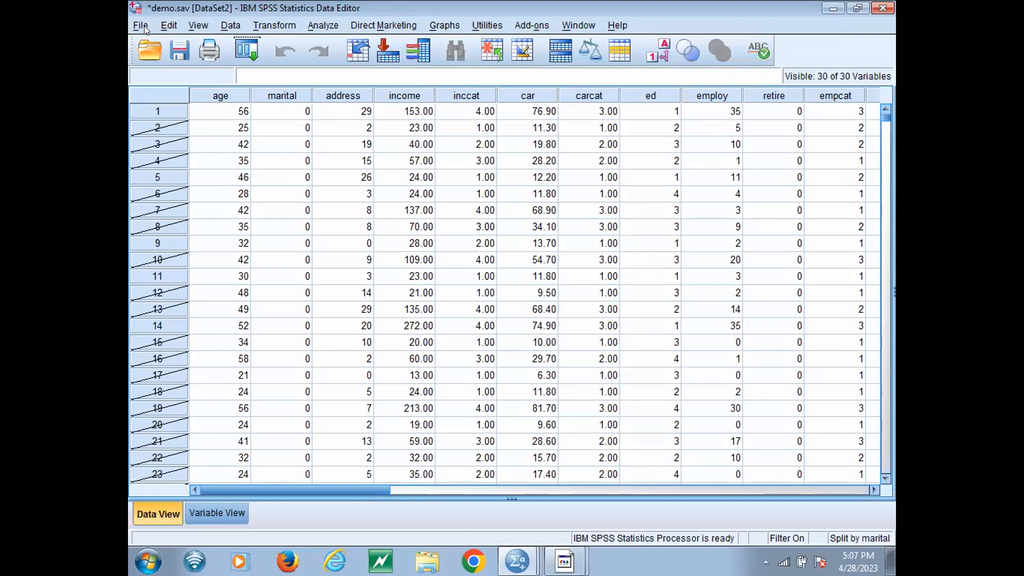
{"action": "left_click", "coordinate": [167, 27]}
{"action": "key", "text": "Right"}
{"action": "key", "text": "Right"}
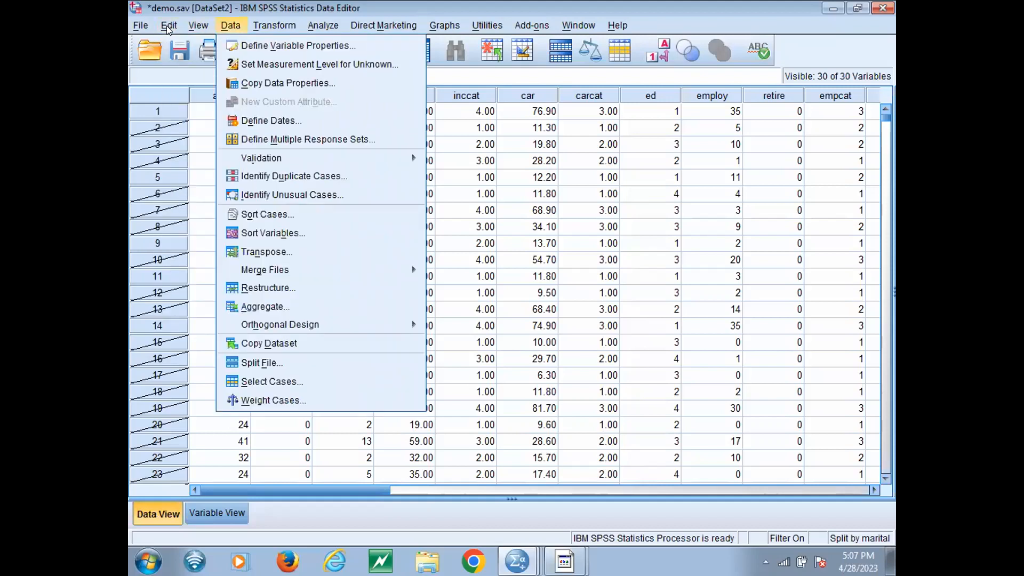
{"action": "key", "text": "Down"}
{"action": "key", "text": "Down"}
{"action": "key", "text": "Down"}
{"action": "key", "text": "Down"}
{"action": "key", "text": "Down"}
{"action": "key", "text": "Down"}
{"action": "key", "text": "Down"}
{"action": "key", "text": "Down"}
{"action": "key", "text": "Down"}
{"action": "key", "text": "Down"}
{"action": "key", "text": "Down"}
{"action": "key", "text": "Down"}
{"action": "key", "text": "Down"}
{"action": "key", "text": "Down"}
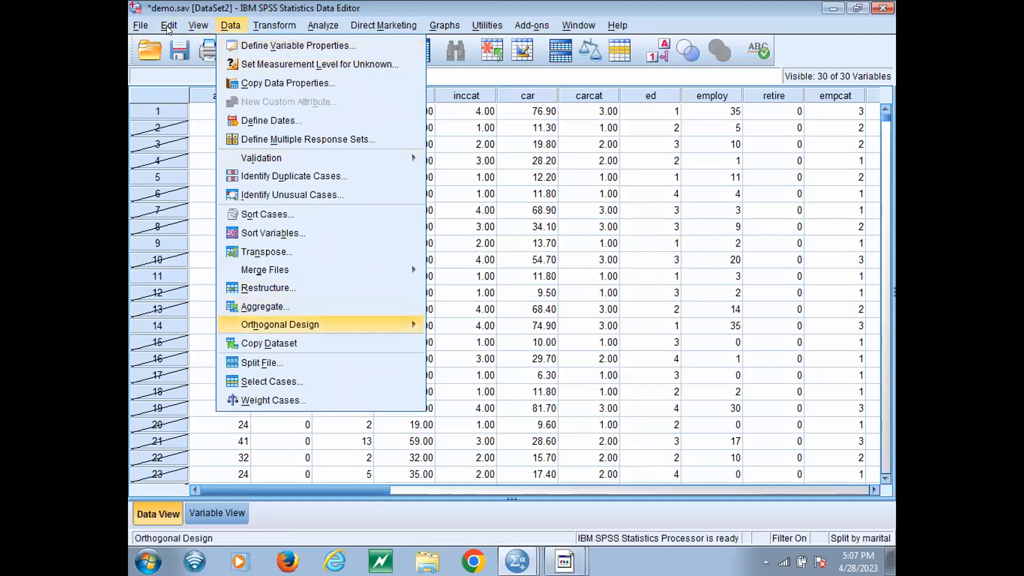
{"action": "left_click", "coordinate": [352, 362]}
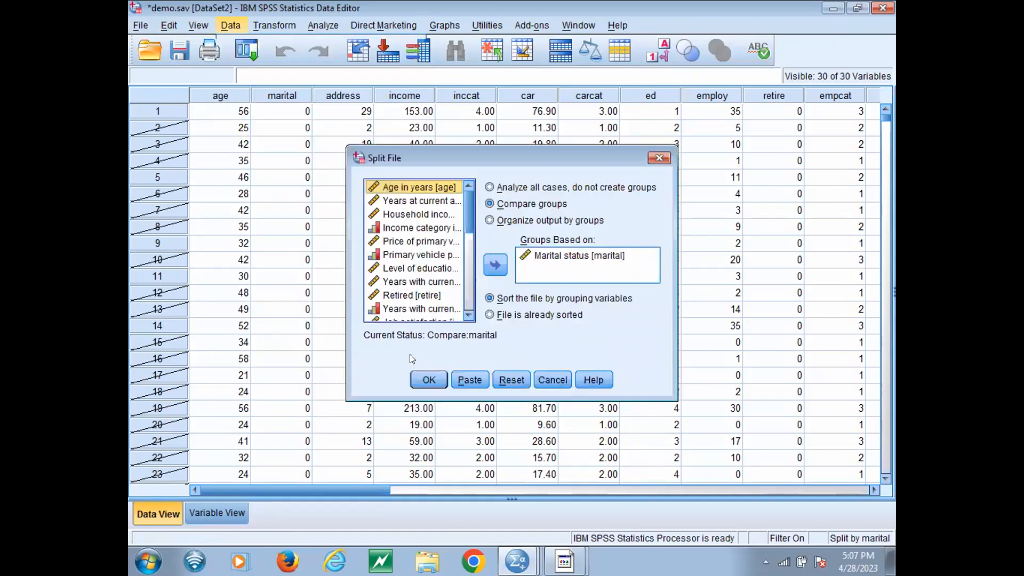
{"action": "left_click", "coordinate": [519, 379]}
{"action": "left_click", "coordinate": [430, 380]}
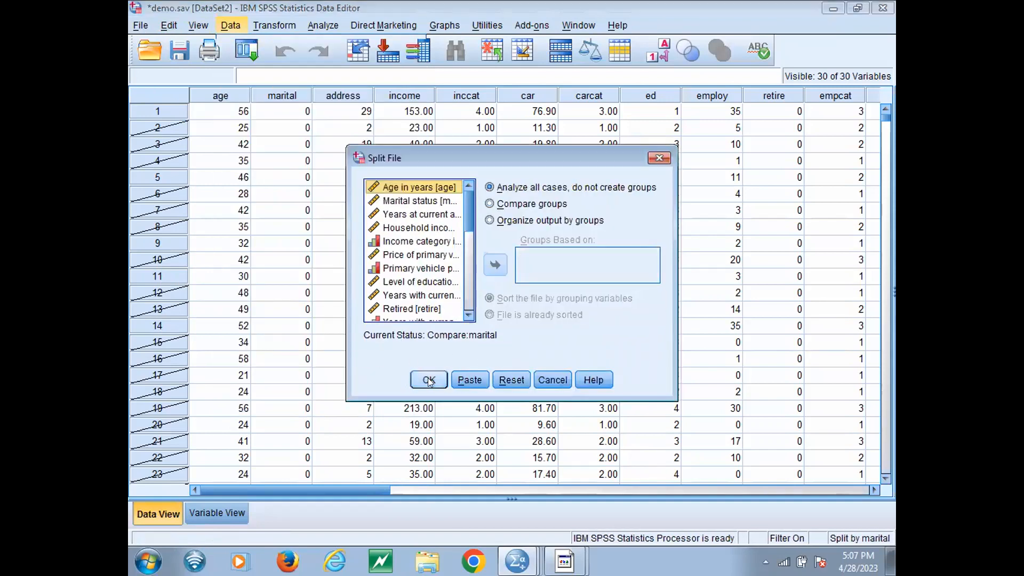
- From the demo.sav data editor, run Descriptives on household income for the filtered cases and view the resulting table
{"action": "left_click", "coordinate": [143, 26]}
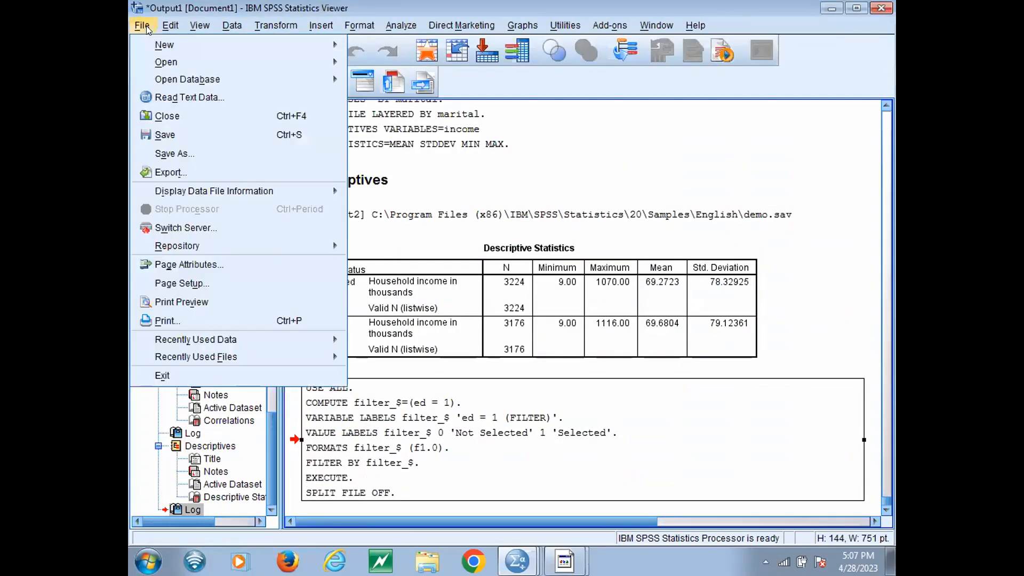
{"action": "key", "text": "alt+Tab"}
{"action": "left_click", "coordinate": [142, 25]}
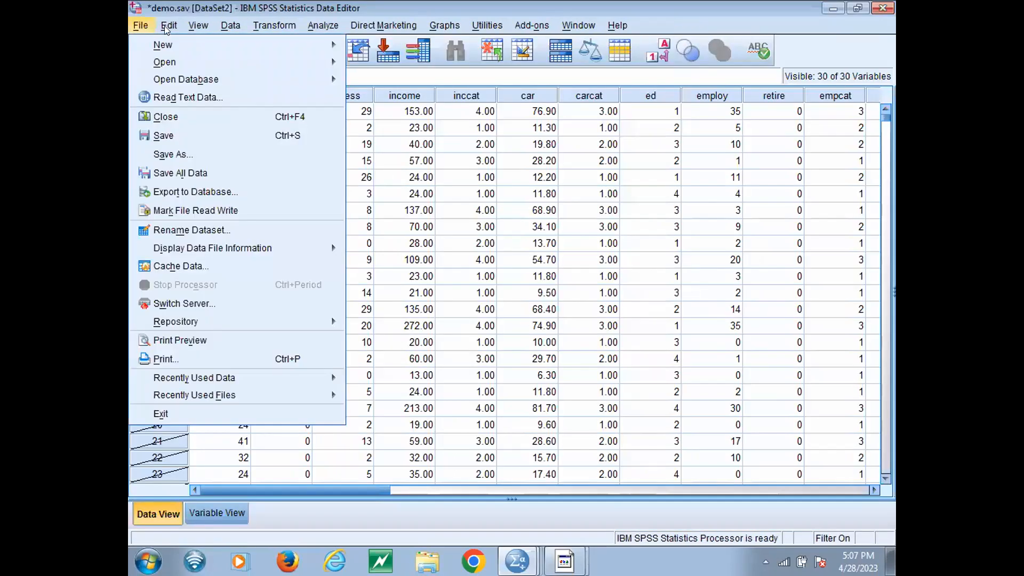
{"action": "mouse_move", "coordinate": [198, 26]}
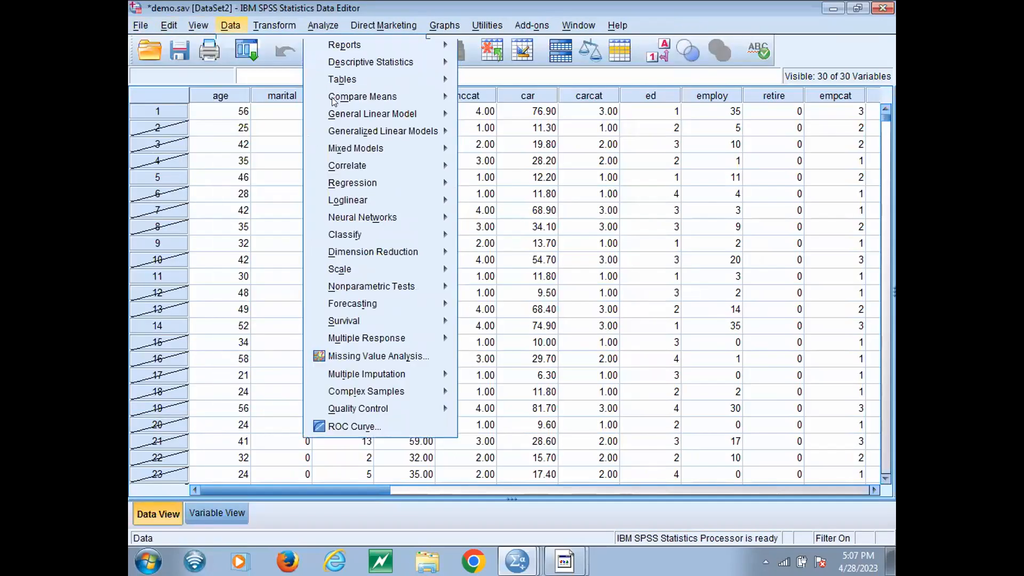
{"action": "mouse_move", "coordinate": [323, 26]}
{"action": "key", "text": "Right"}
{"action": "key", "text": "Down"}
{"action": "key", "text": "Down"}
{"action": "key", "text": "Up"}
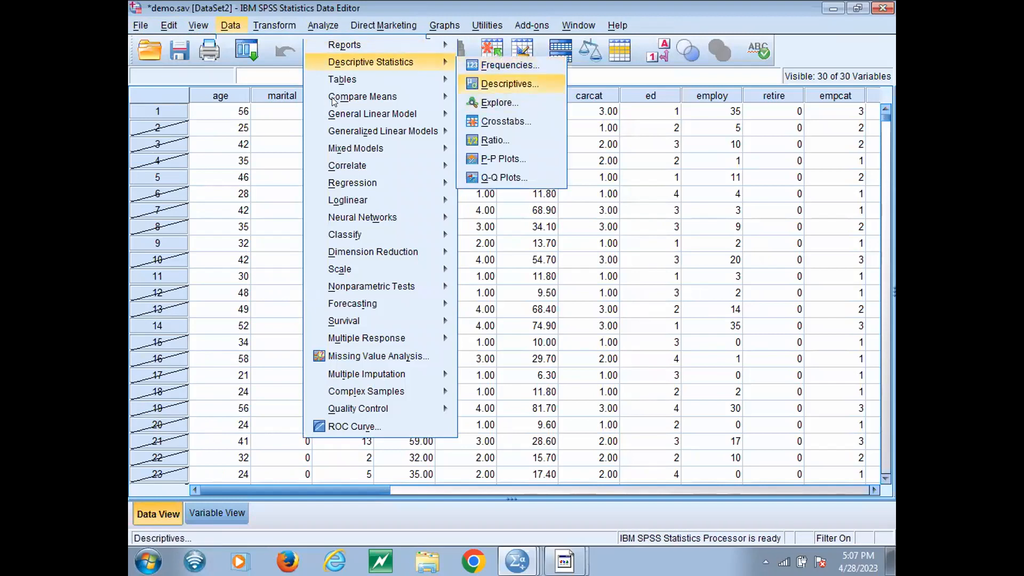
{"action": "key", "text": "Return"}
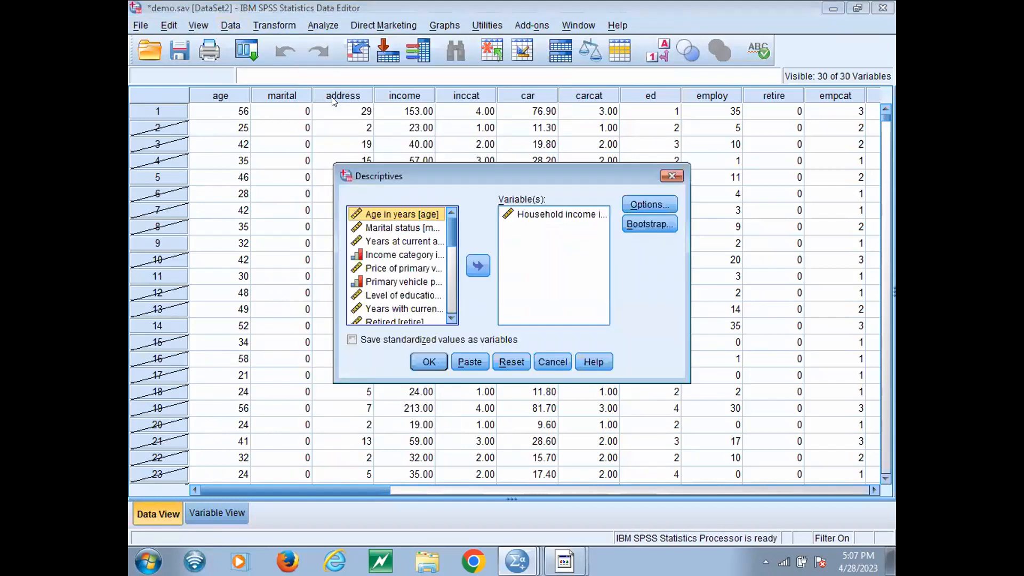
{"action": "left_click", "coordinate": [431, 361]}
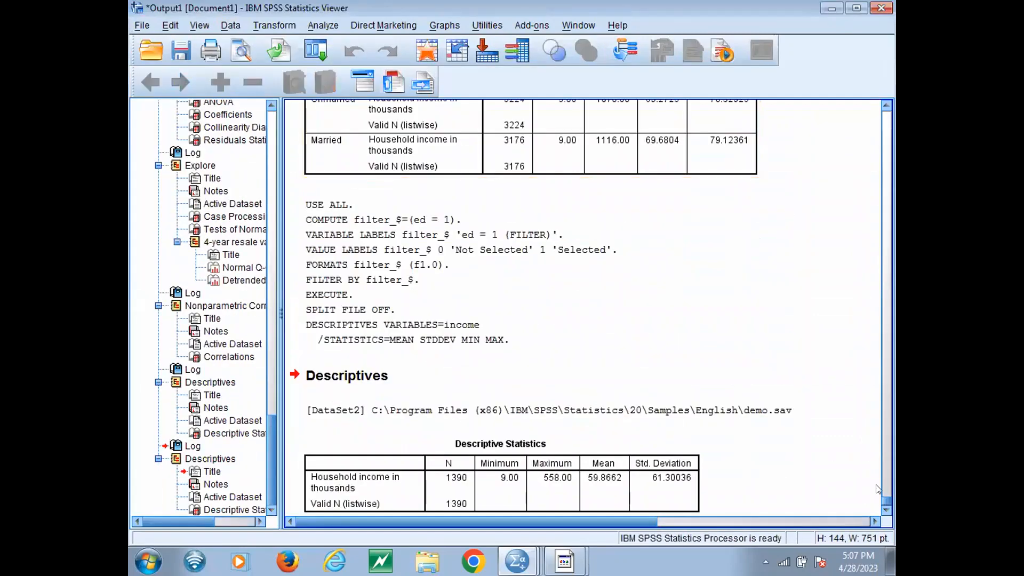
{"action": "left_click", "coordinate": [888, 510]}
{"action": "left_click", "coordinate": [887, 510]}
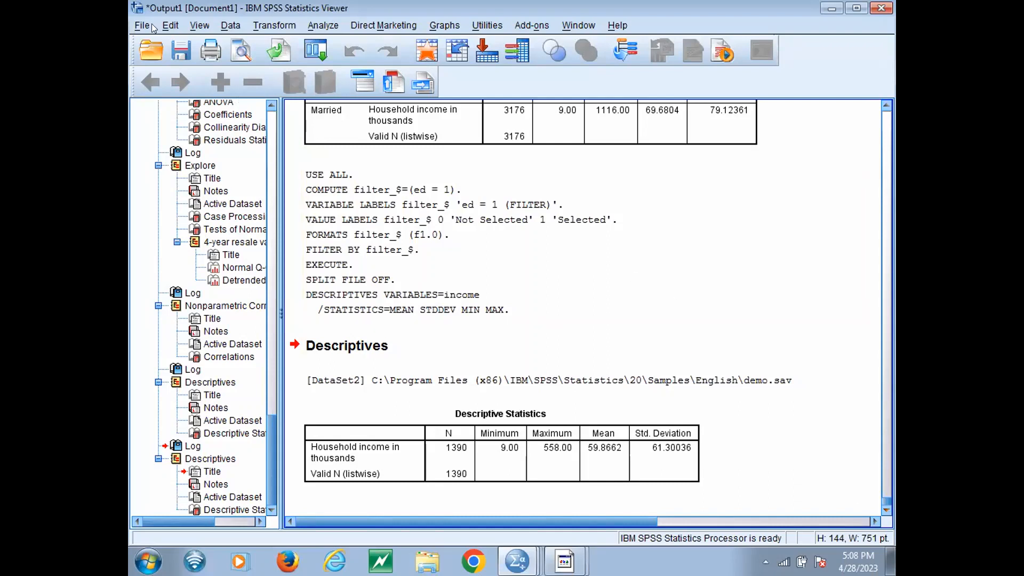
- Return to the demo.sav data editor, set Select Cases to all cases to remove the ed = 1 filter, and show the data again
{"action": "left_click", "coordinate": [171, 24]}
{"action": "key", "text": "Right"}
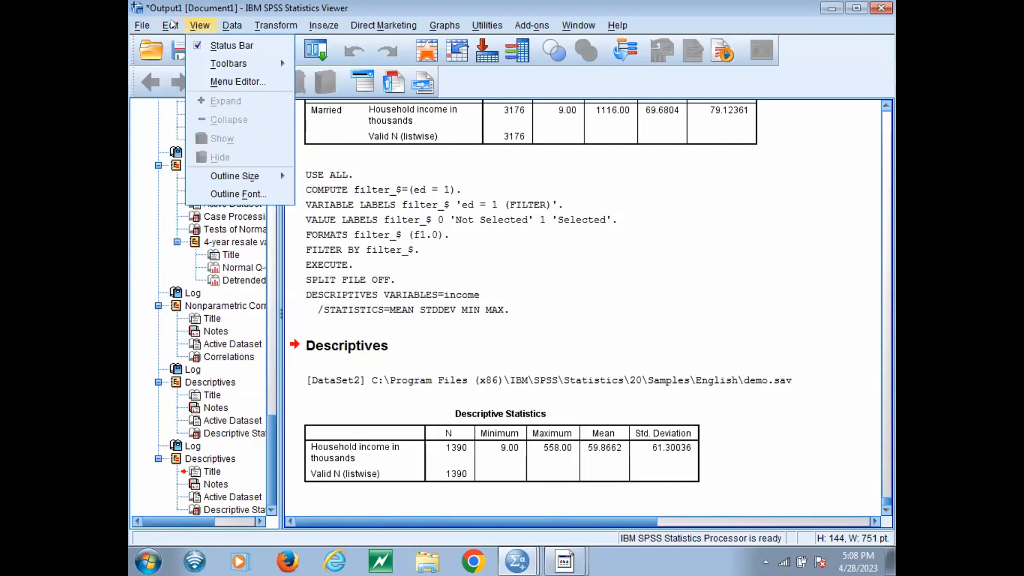
{"action": "key", "text": "alt+Tab"}
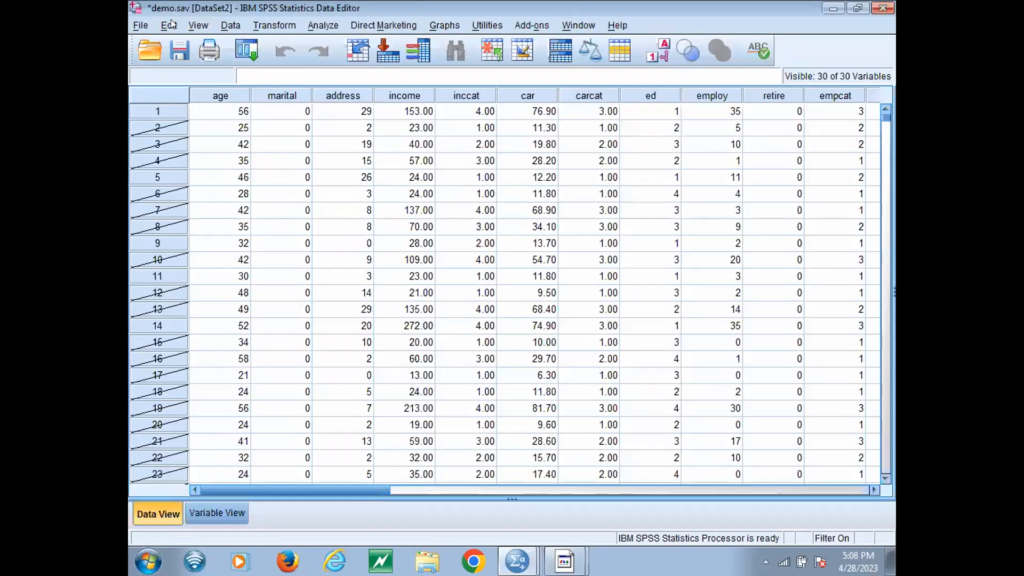
{"action": "key", "text": "alt+v"}
{"action": "key", "text": "Right"}
{"action": "key", "text": "Down"}
{"action": "key", "text": "Down"}
{"action": "key", "text": "Down"}
{"action": "key", "text": "Down"}
{"action": "key", "text": "Down"}
{"action": "key", "text": "Down"}
{"action": "key", "text": "Down"}
{"action": "key", "text": "Down"}
{"action": "key", "text": "Down"}
{"action": "key", "text": "Down"}
{"action": "key", "text": "Down"}
{"action": "key", "text": "Down"}
{"action": "key", "text": "Down"}
{"action": "key", "text": "Down"}
{"action": "key", "text": "Down"}
{"action": "key", "text": "Down"}
{"action": "key", "text": "Down"}
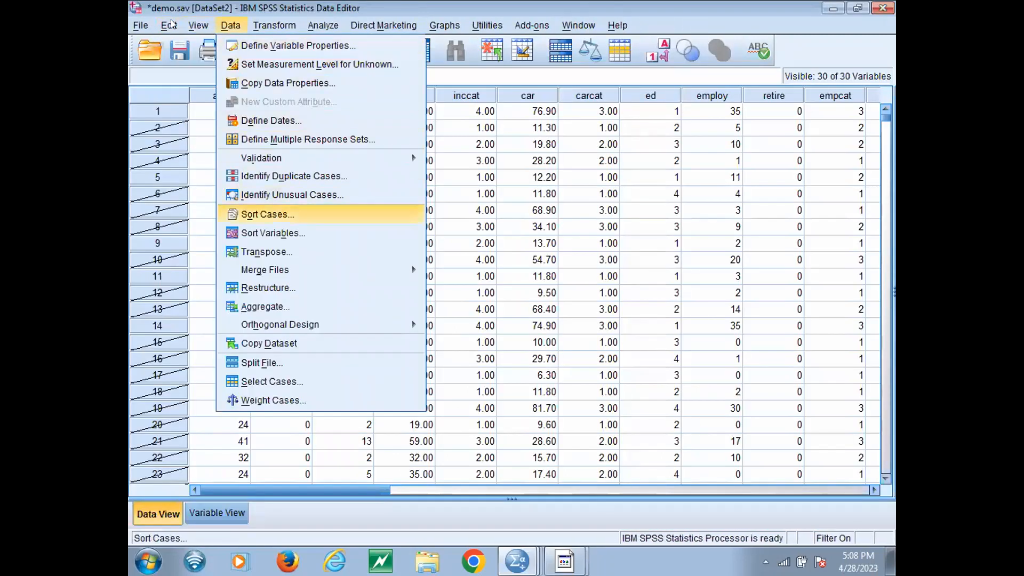
{"action": "key", "text": "Return"}
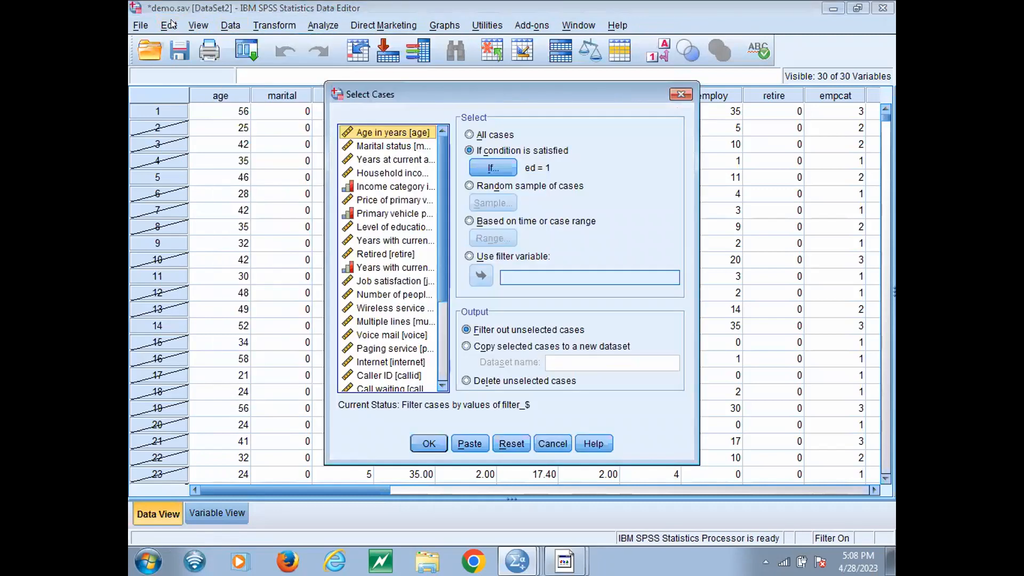
{"action": "left_click", "coordinate": [491, 136]}
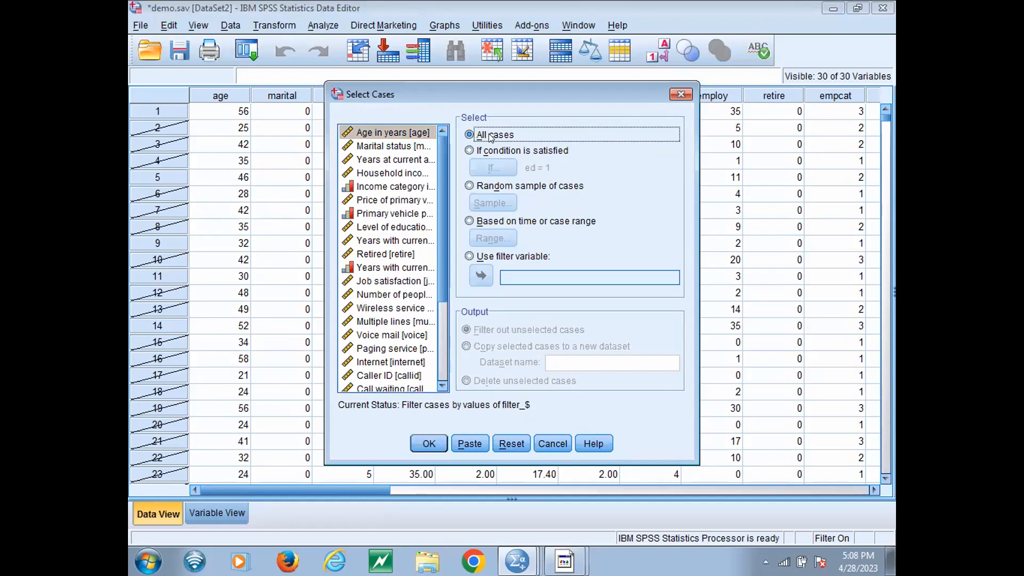
{"action": "left_click", "coordinate": [428, 445]}
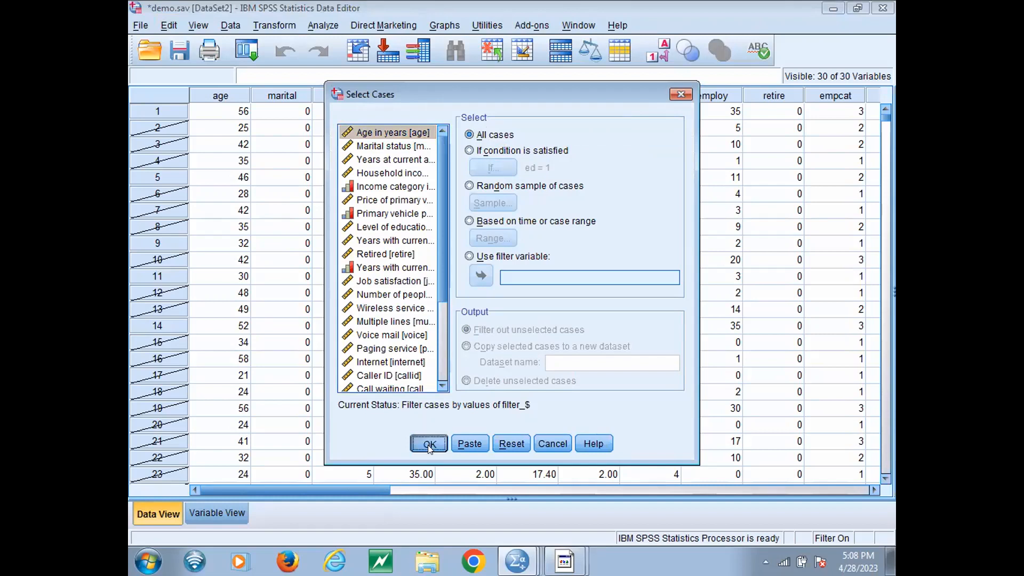
{"action": "key", "text": "alt+Tab"}
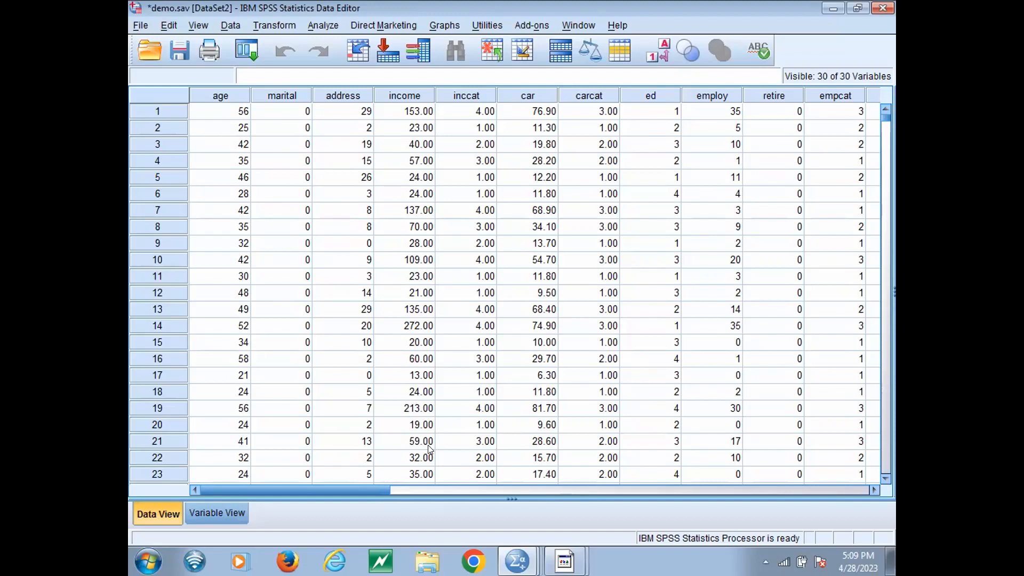
- Start a Recode into Different Variables definition with Level of education (ed) as the input variable
{"action": "left_click", "coordinate": [142, 28]}
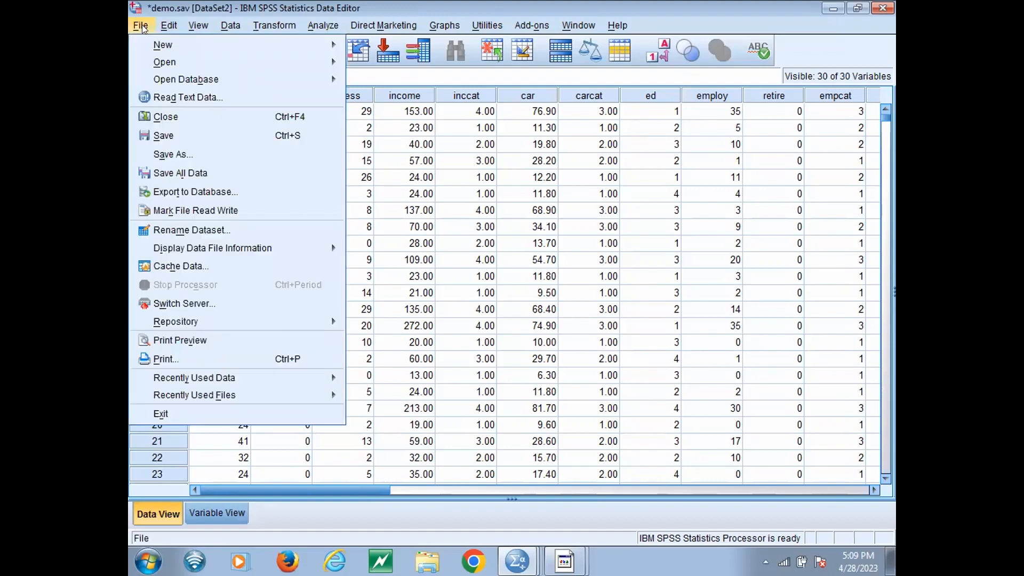
{"action": "key", "text": "Right"}
{"action": "key", "text": "Right"}
{"action": "key", "text": "Right"}
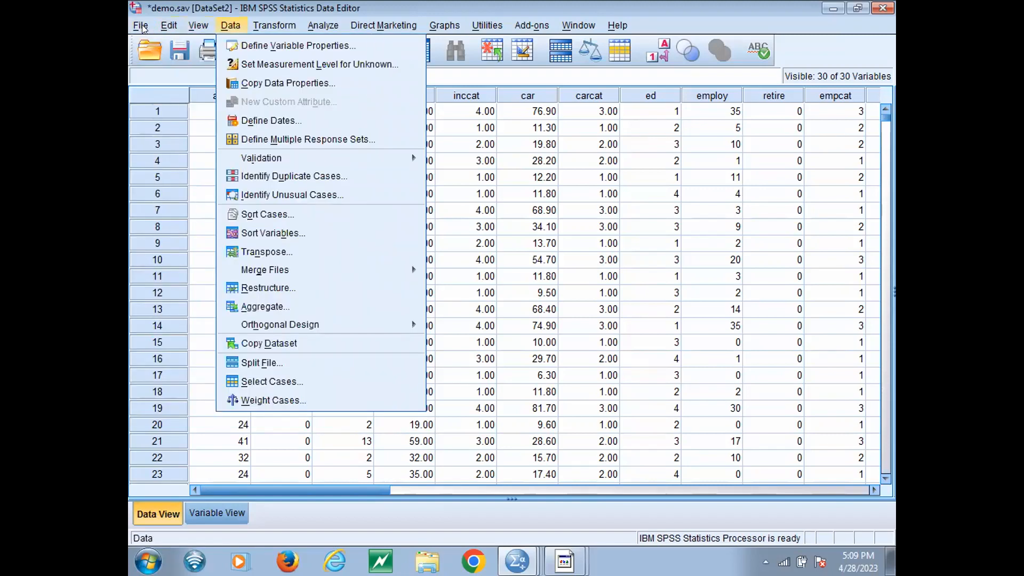
{"action": "key", "text": "Right"}
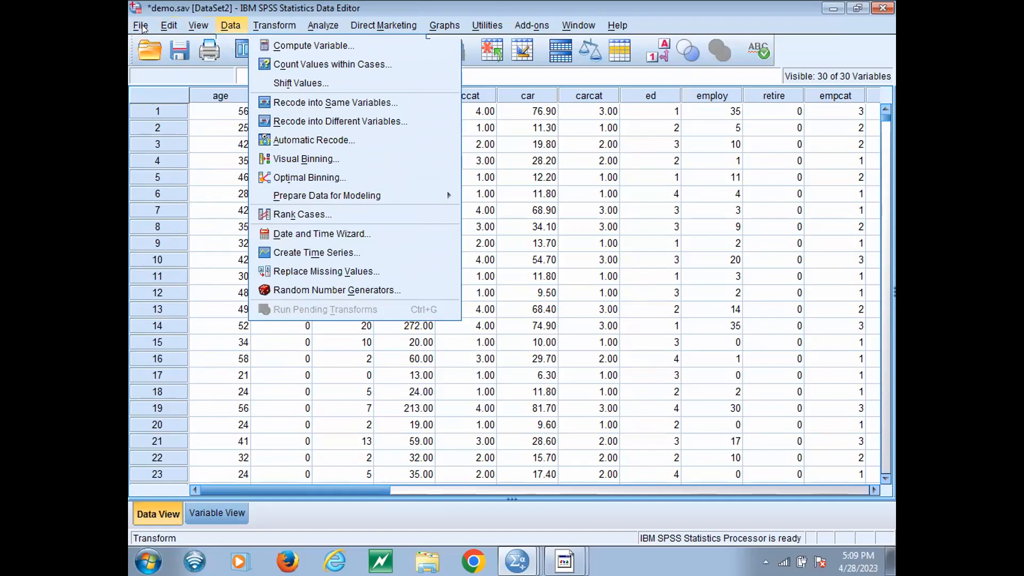
{"action": "mouse_move", "coordinate": [198, 25]}
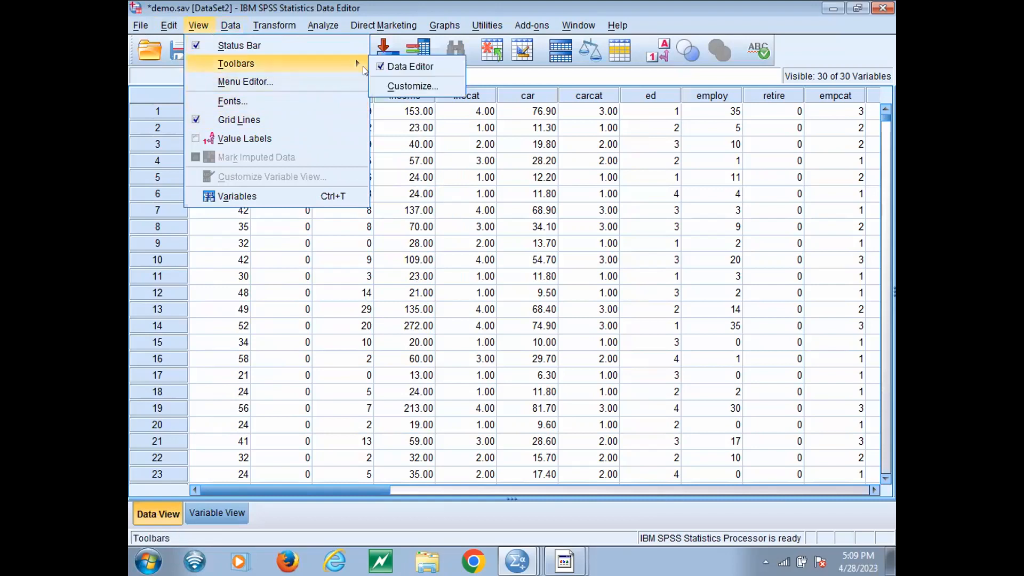
{"action": "key", "text": "Right"}
{"action": "key", "text": "Right"}
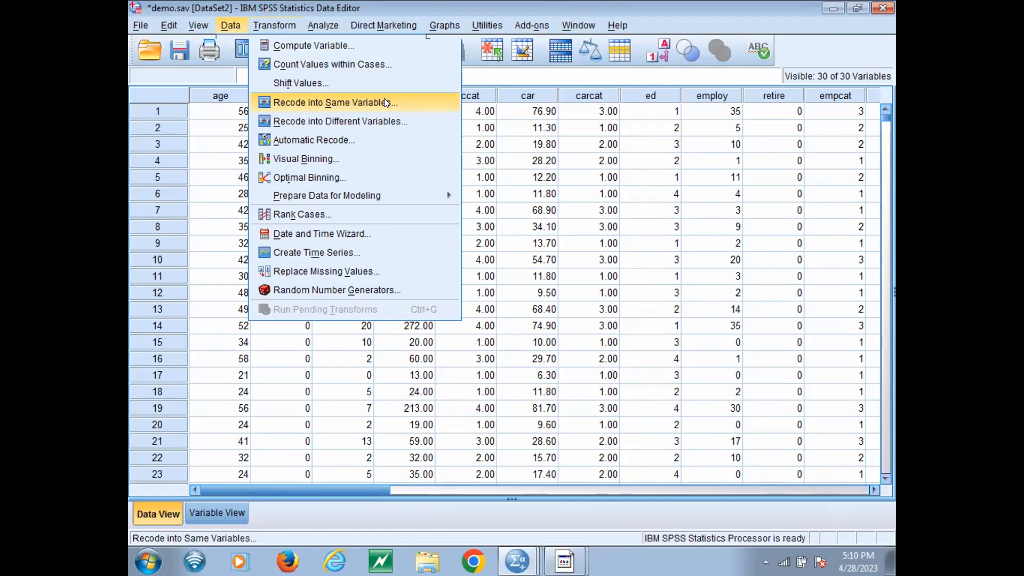
{"action": "left_click", "coordinate": [384, 123]}
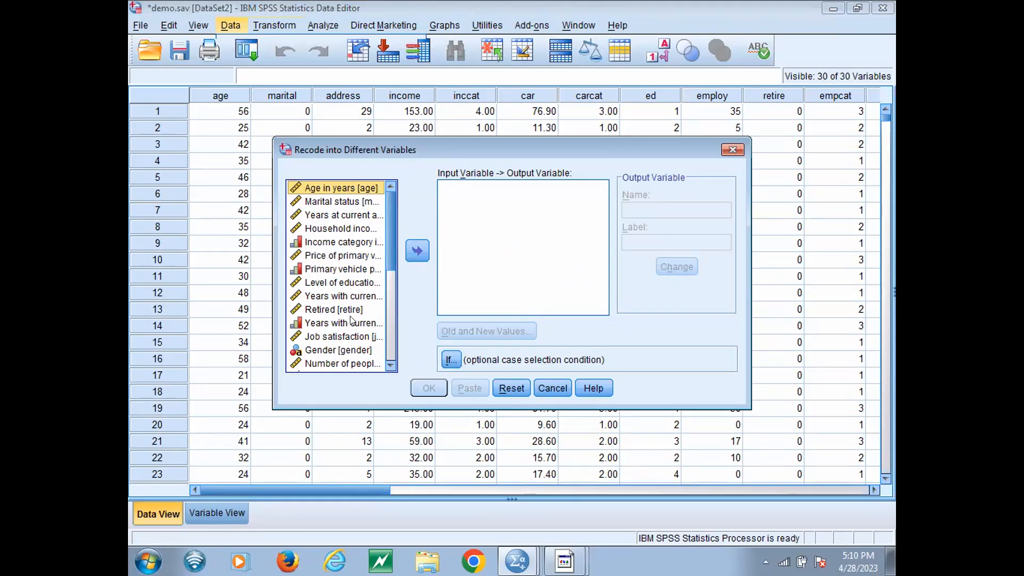
{"action": "left_click", "coordinate": [338, 284]}
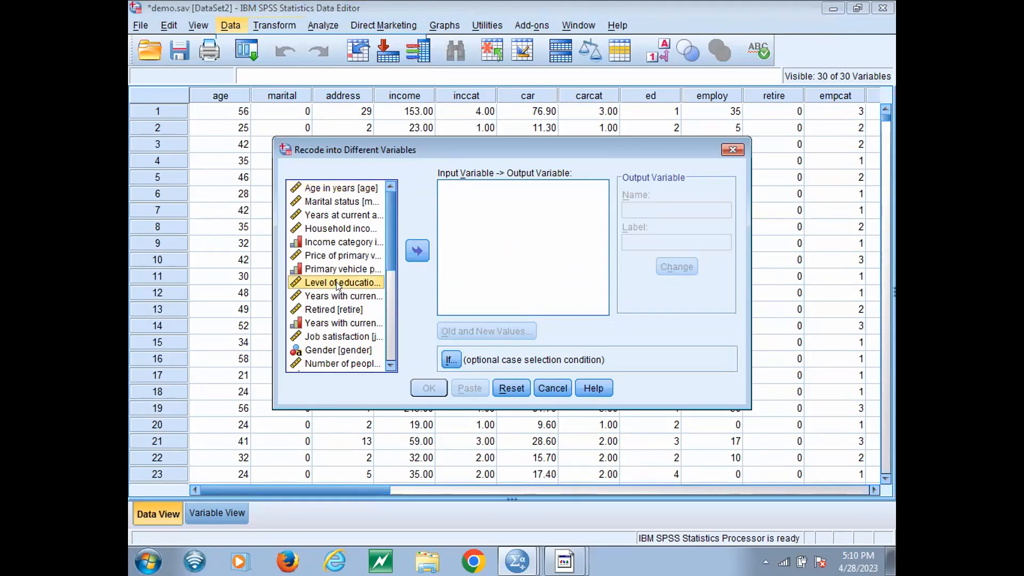
{"action": "left_click", "coordinate": [423, 249]}
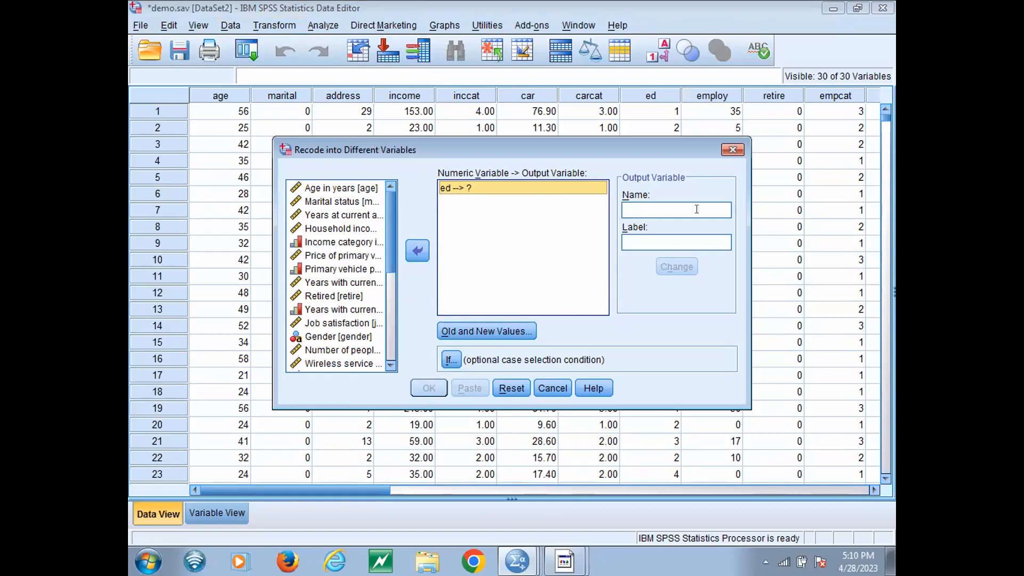
- Name the output variable ed1 with the label Education Recoded and assign it to the ed recode
{"action": "left_click", "coordinate": [680, 207]}
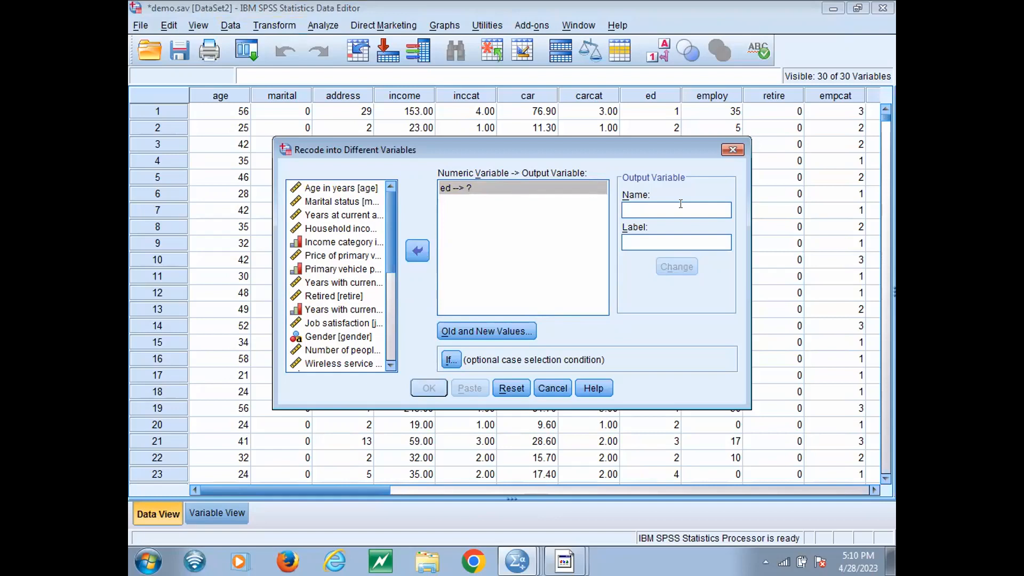
{"action": "type", "text": "ed1"}
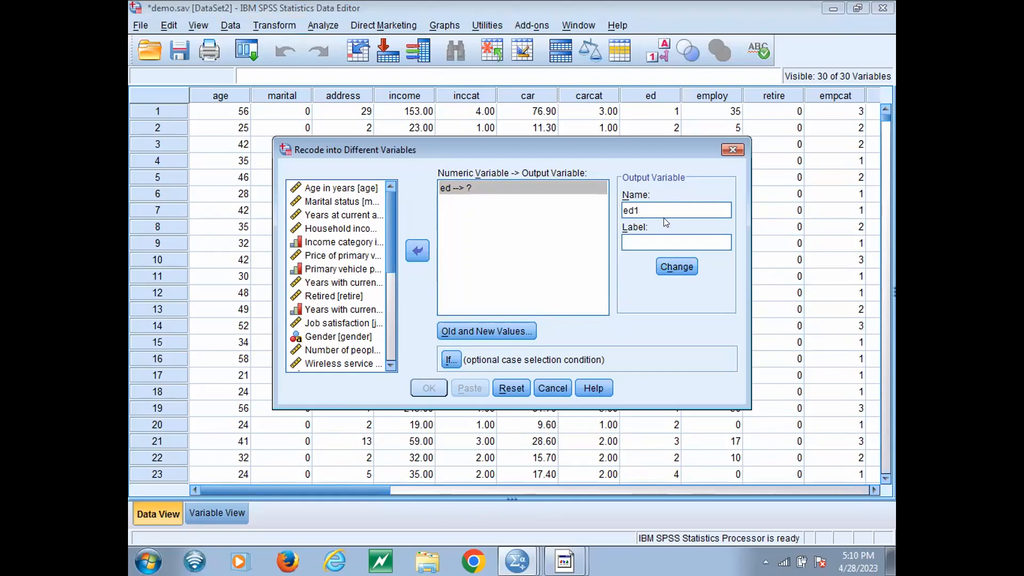
{"action": "left_click", "coordinate": [650, 237]}
{"action": "type", "text": "Education Recoded"}
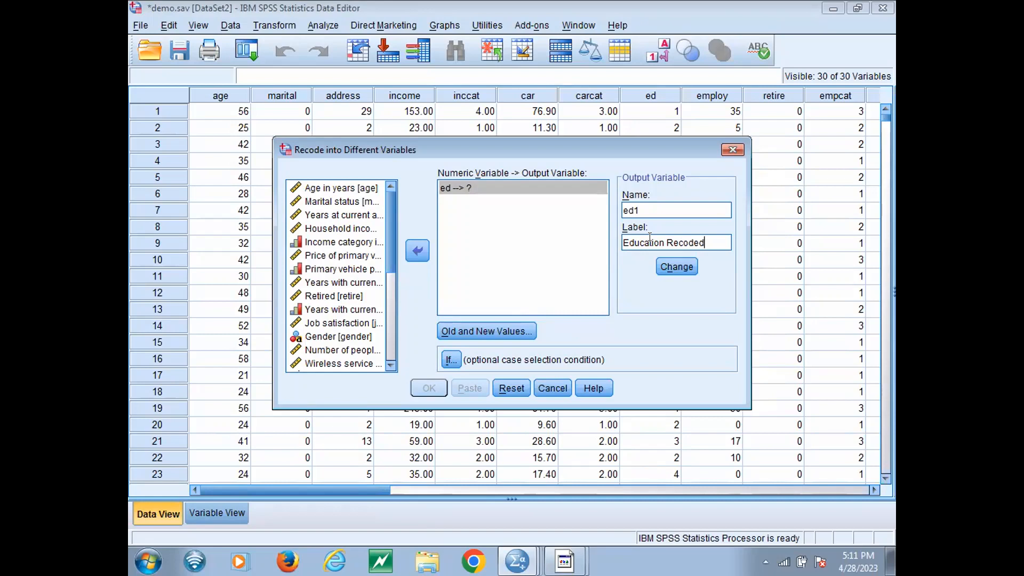
{"action": "left_click", "coordinate": [683, 268]}
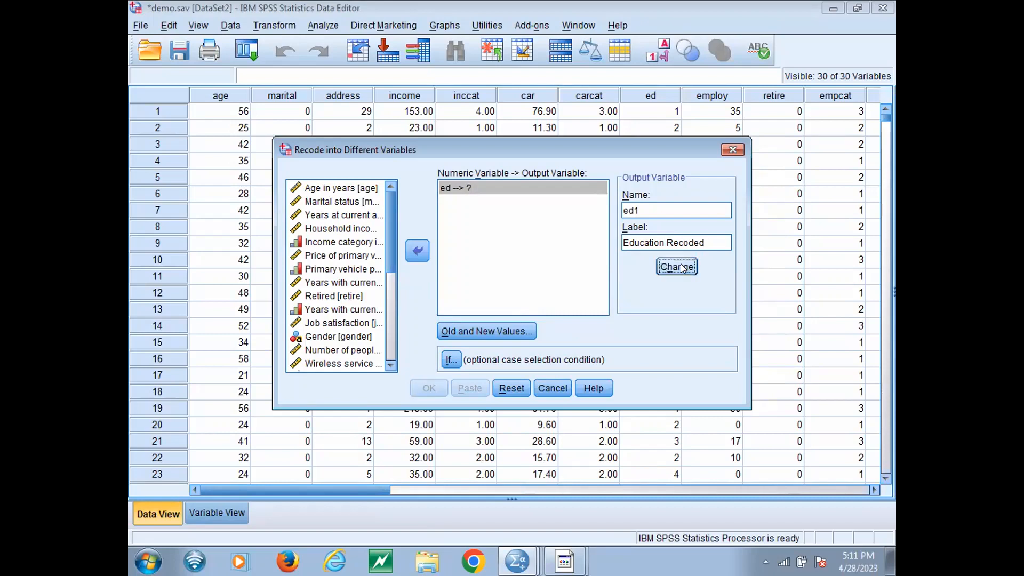
{"action": "left_click", "coordinate": [682, 268]}
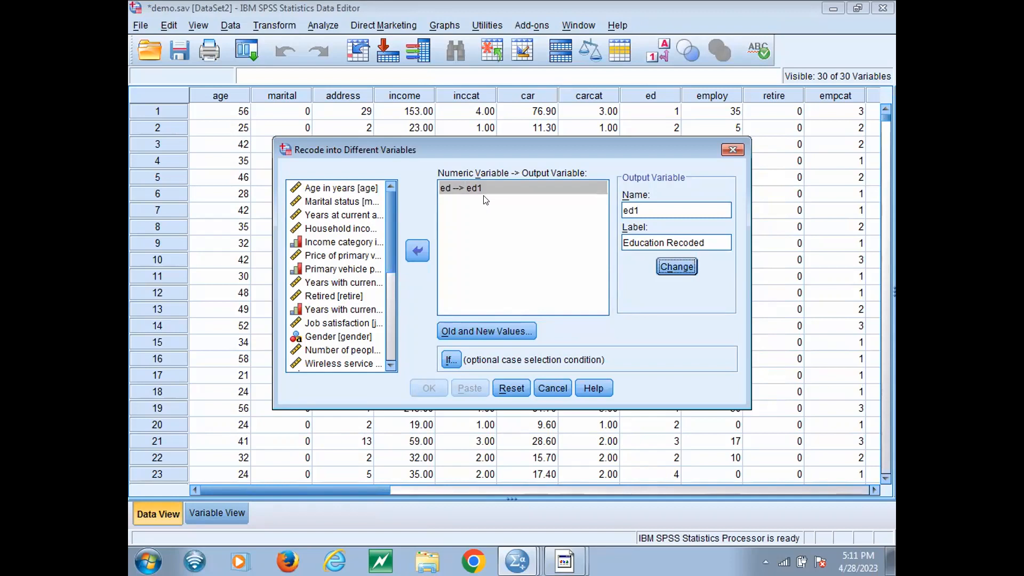
{"action": "left_click", "coordinate": [504, 333]}
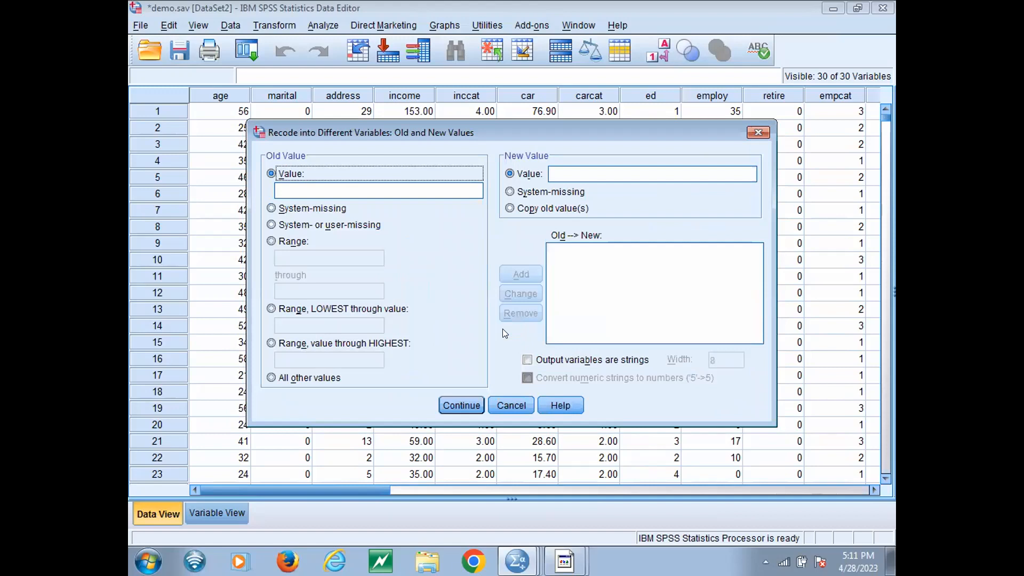
{"action": "left_click", "coordinate": [512, 404]}
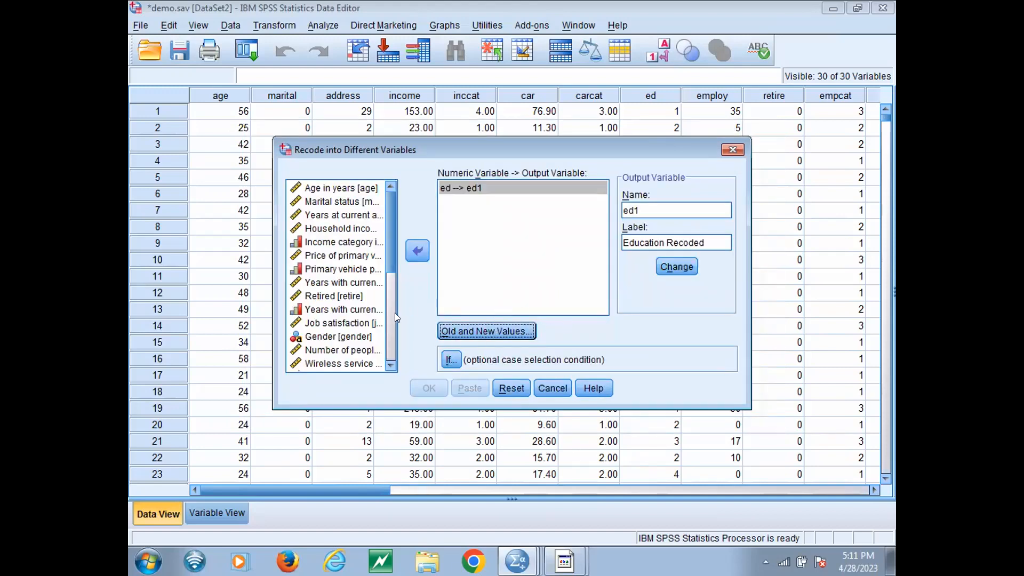
{"action": "left_click", "coordinate": [527, 331]}
{"action": "left_click", "coordinate": [372, 178]}
{"action": "left_click", "coordinate": [362, 183]}
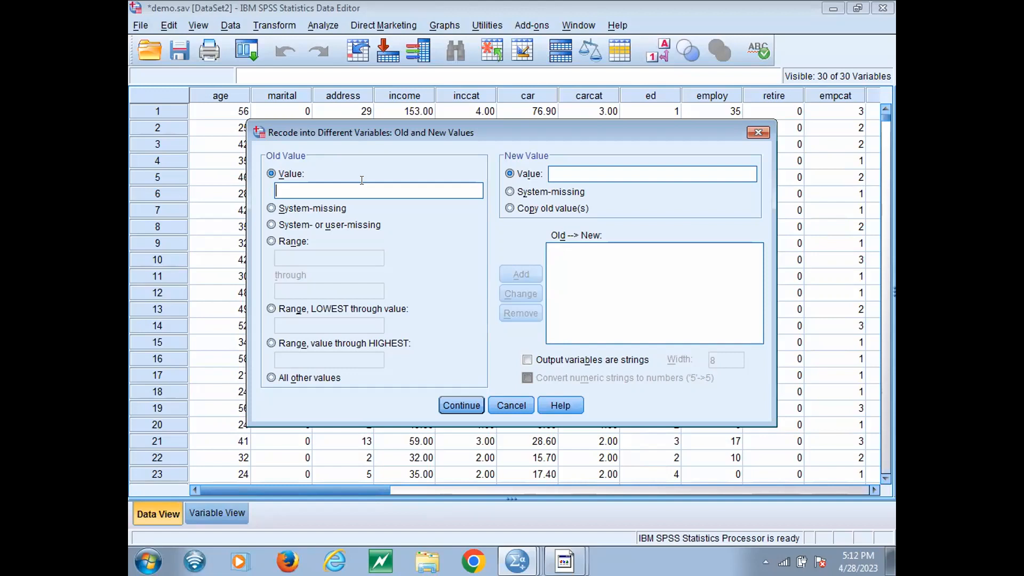
{"action": "type", "text": "1"}
{"action": "left_click", "coordinate": [583, 176]}
{"action": "type", "text": "1"}
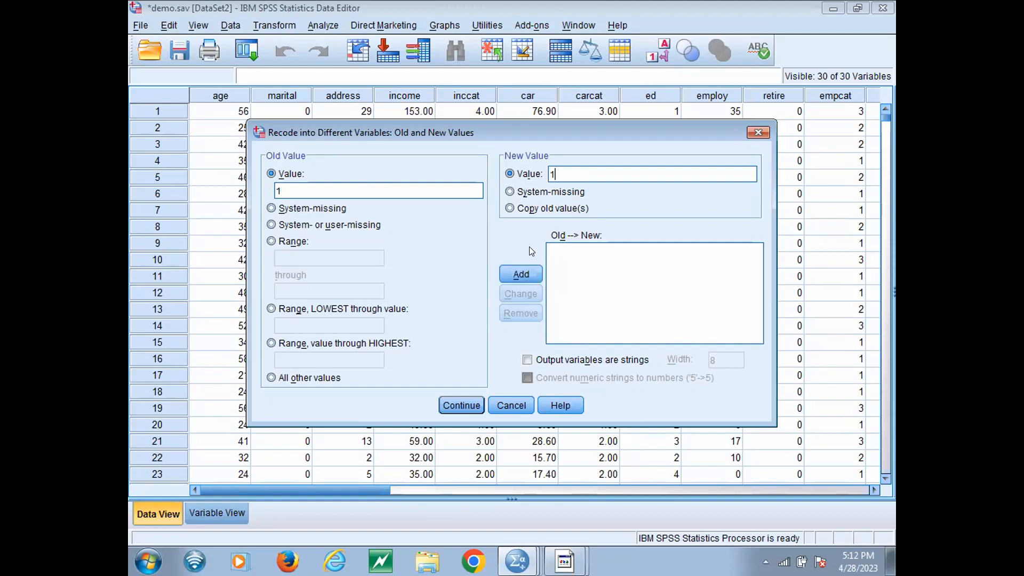
{"action": "left_click", "coordinate": [526, 273]}
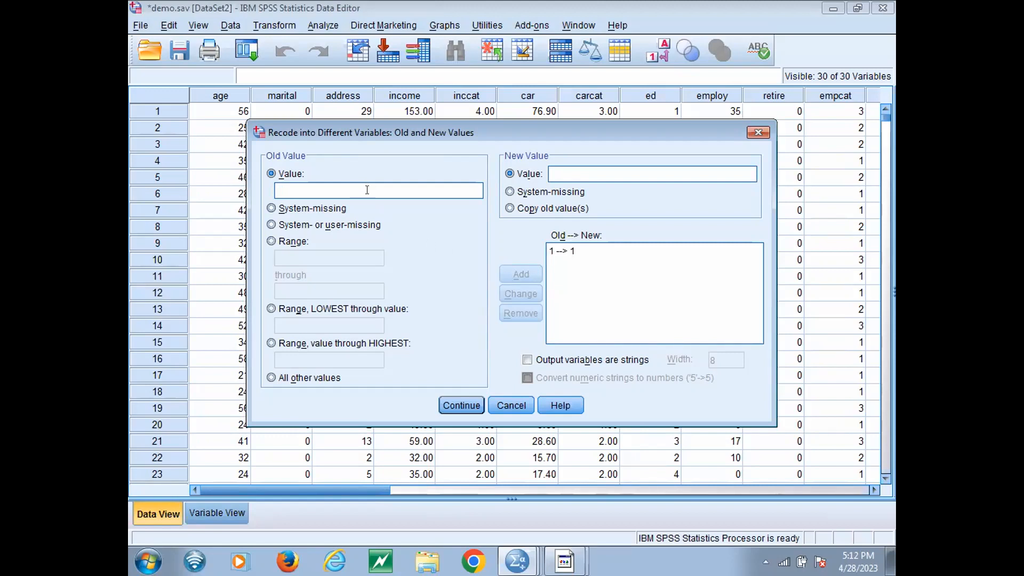
{"action": "left_click", "coordinate": [515, 405]}
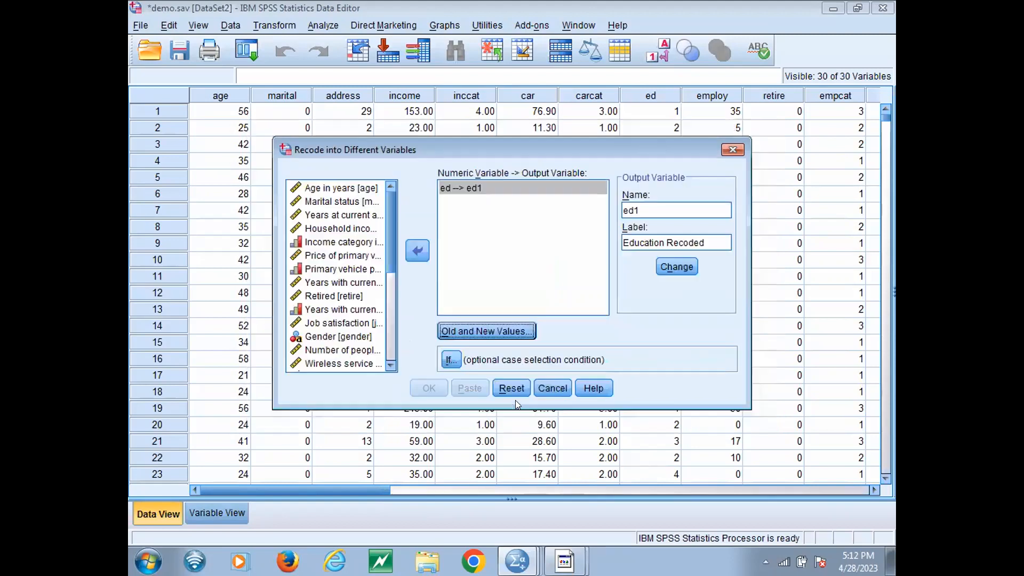
- Add a recode rule for ed that maps old value 1 to new value 1
{"action": "left_click", "coordinate": [517, 334]}
{"action": "left_click", "coordinate": [328, 189]}
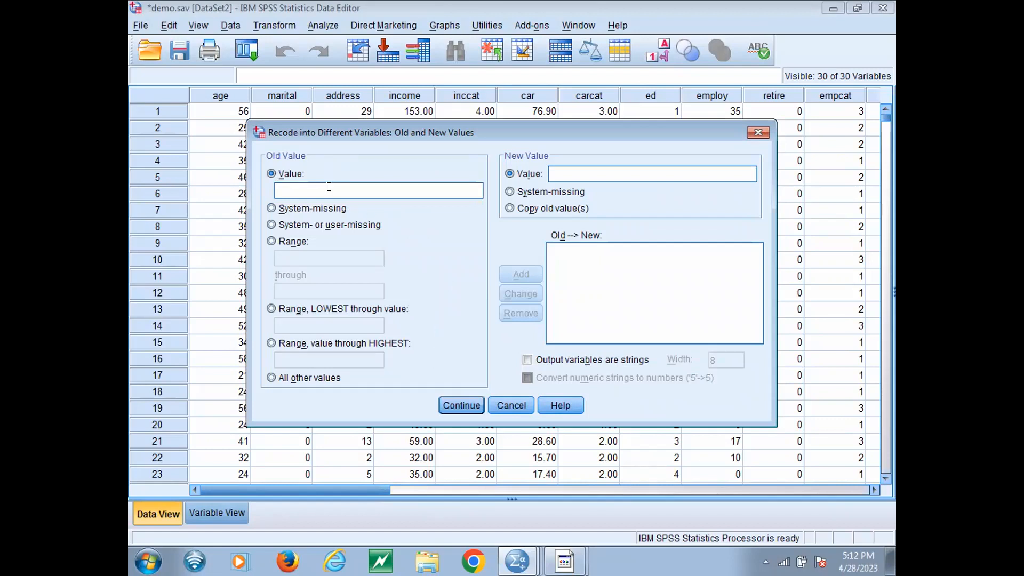
{"action": "type", "text": "1"}
{"action": "left_click", "coordinate": [607, 168]}
{"action": "type", "text": "1"}
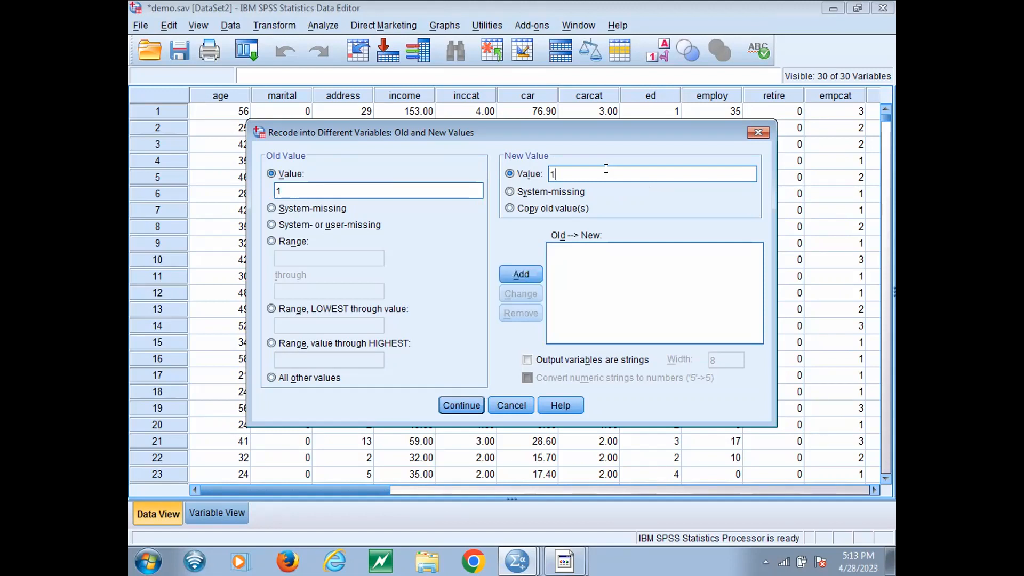
{"action": "left_click", "coordinate": [521, 274]}
- Add a rule mapping all other old values to 2 and accept the value definitions for ed1
{"action": "left_click", "coordinate": [320, 378]}
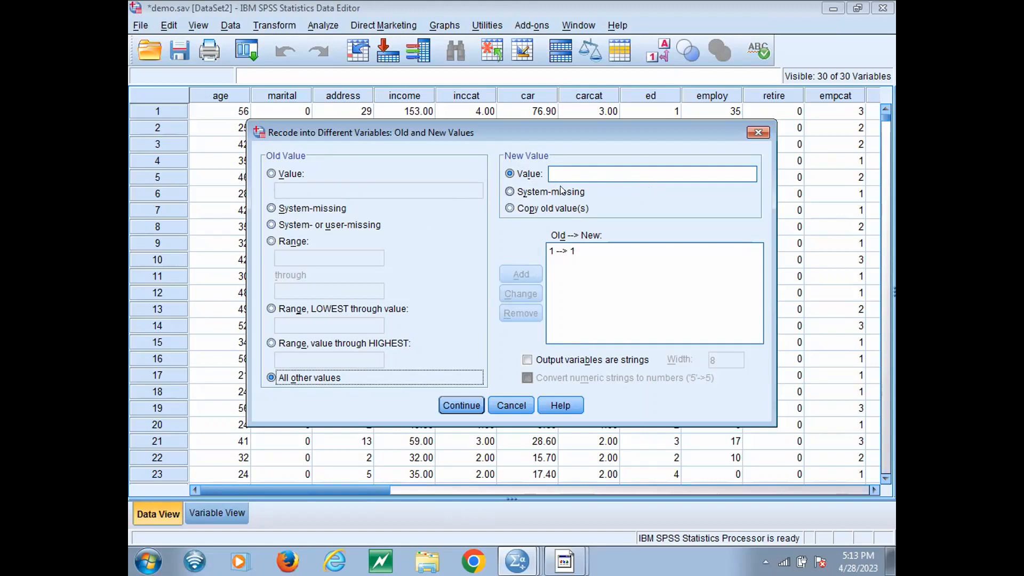
{"action": "type", "text": "2"}
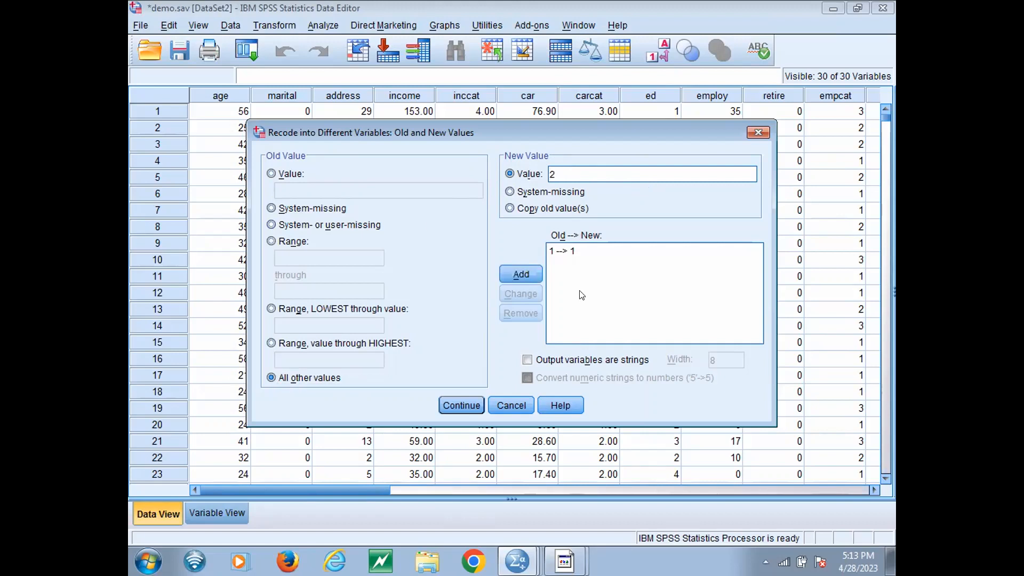
{"action": "left_click", "coordinate": [528, 273]}
{"action": "left_click", "coordinate": [459, 405]}
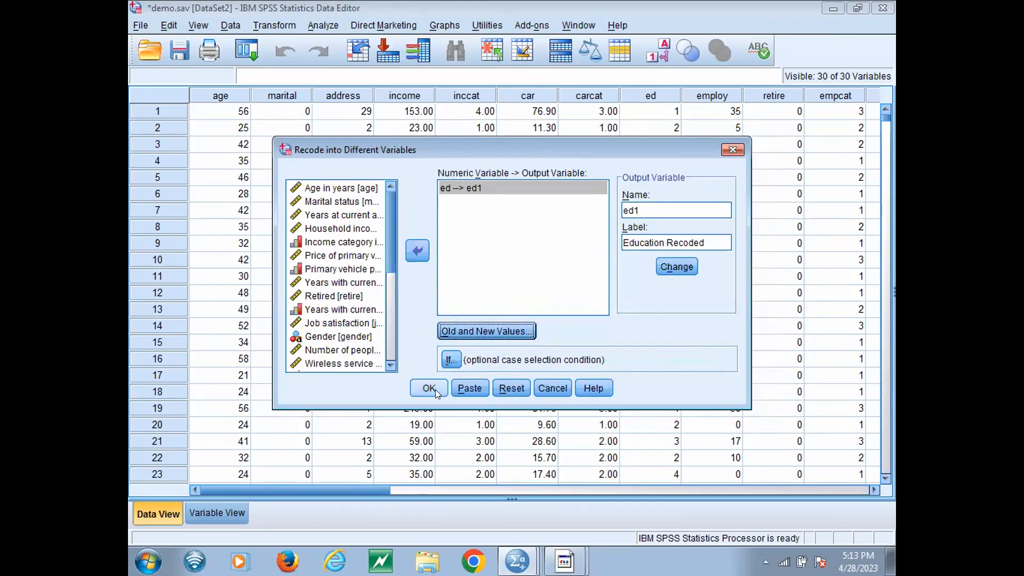
- Run the recode and show the new ed1 column in the demo.sav data editor
{"action": "left_click", "coordinate": [435, 389]}
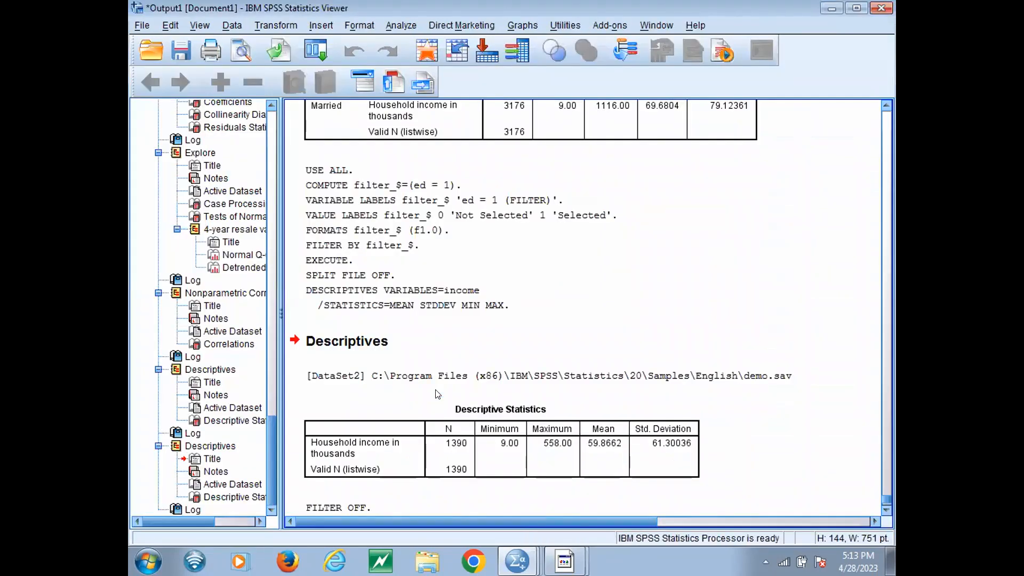
{"action": "key", "text": "alt+Tab"}
{"action": "left_click_drag", "start_coordinate": [320, 487], "coordinate": [746, 464]}
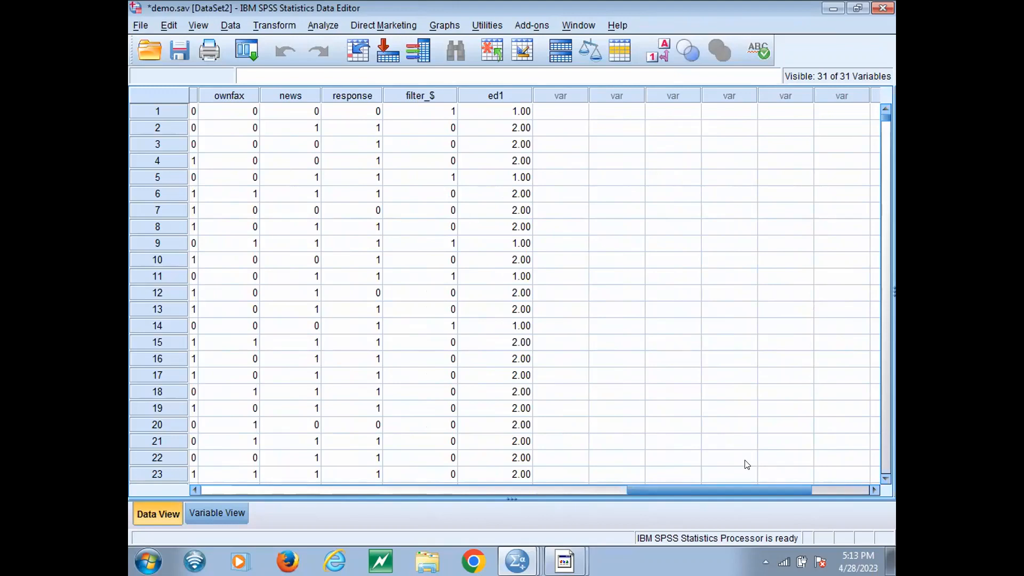
- Run Frequencies on Education Recoded and select its frequency table in the output
{"action": "left_click", "coordinate": [141, 25]}
{"action": "key", "text": "Right"}
{"action": "key", "text": "Right"}
{"action": "key", "text": "Right"}
{"action": "key", "text": "Right"}
{"action": "key", "text": "Right"}
{"action": "key", "text": "Right"}
{"action": "key", "text": "Left"}
{"action": "key", "text": "Down"}
{"action": "key", "text": "Right"}
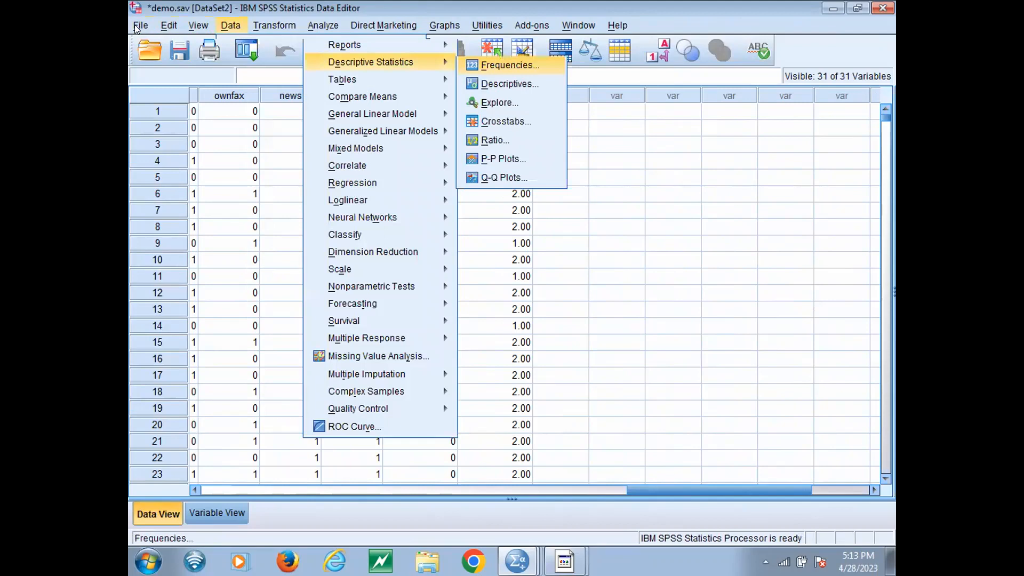
{"action": "key", "text": "Return"}
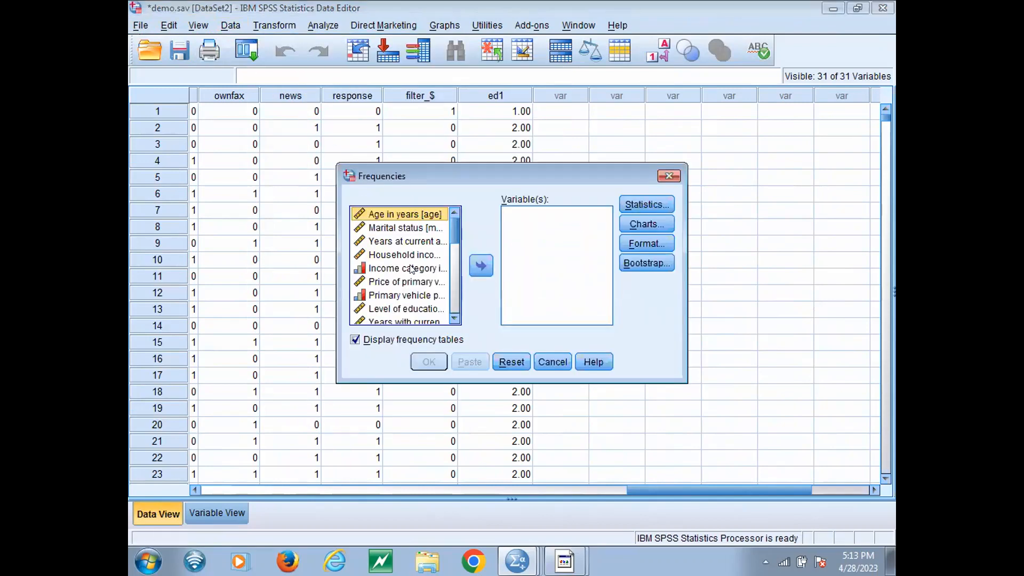
{"action": "left_click_drag", "start_coordinate": [452, 232], "coordinate": [456, 320]}
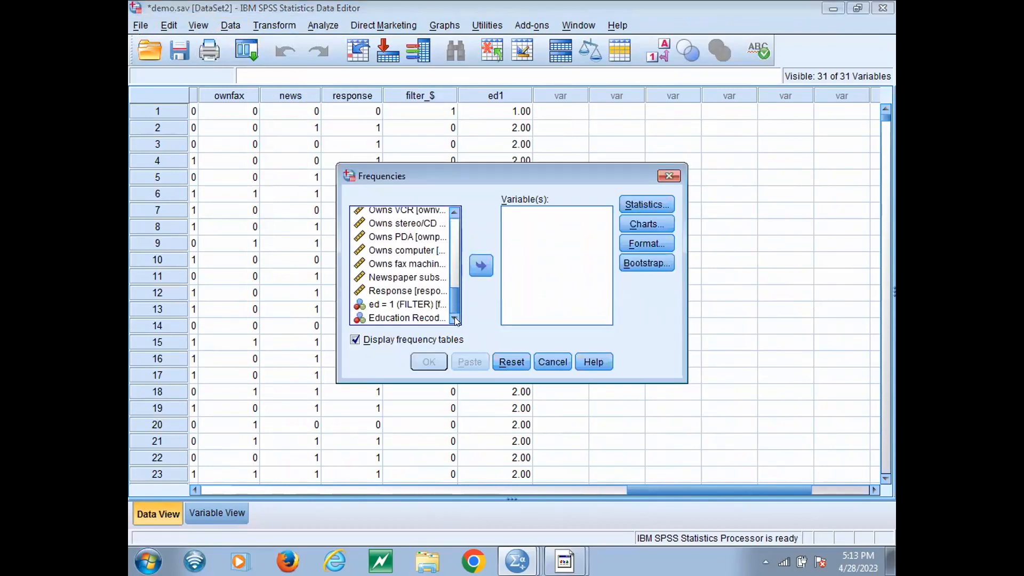
{"action": "double_click", "coordinate": [444, 319]}
{"action": "left_click", "coordinate": [428, 362]}
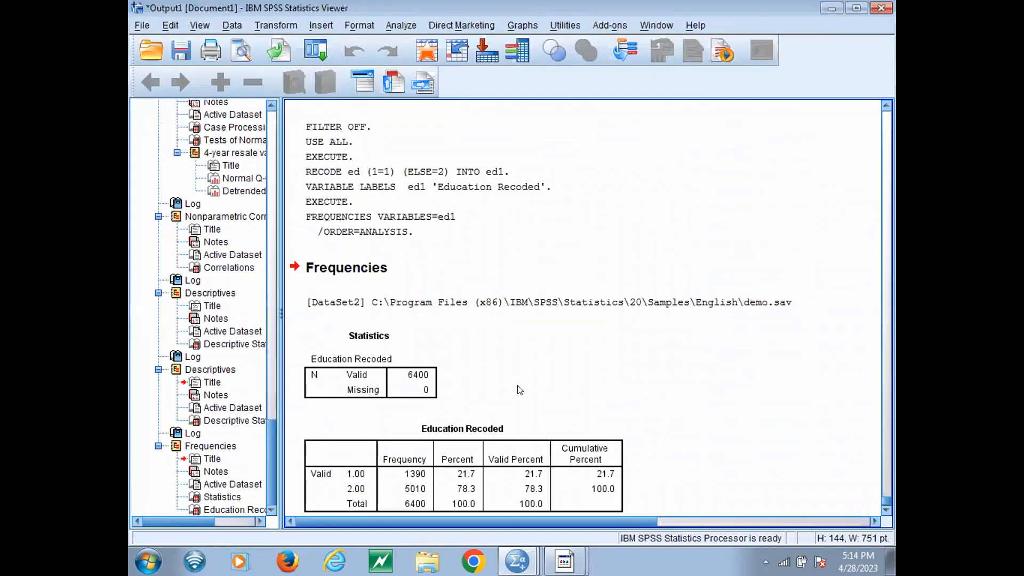
{"action": "left_click", "coordinate": [473, 453]}
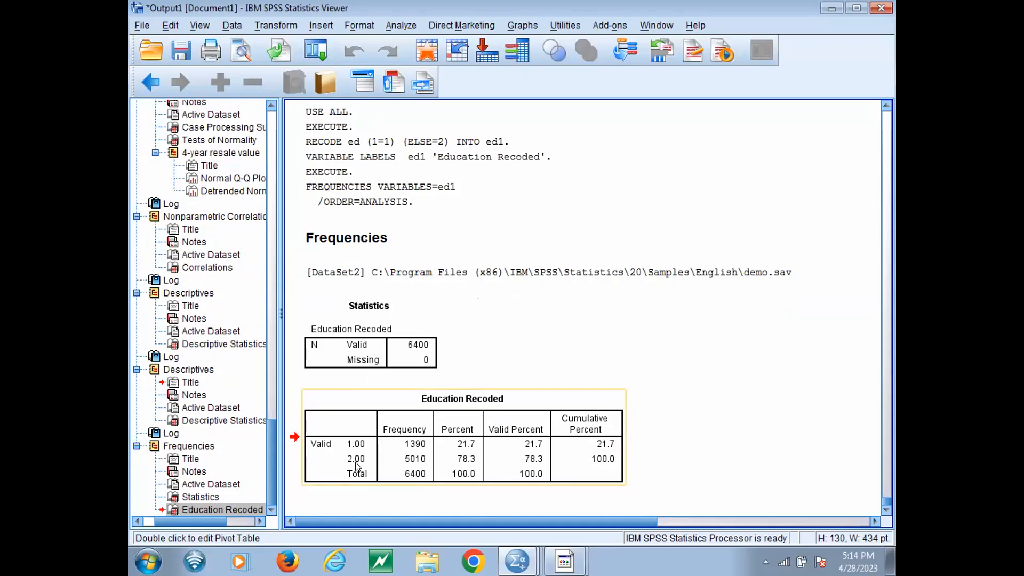
- Return to the demo.sav data editor, reopen Recode into Different Variables and clear the previous ed recode definition
{"action": "key", "text": "alt+Tab"}
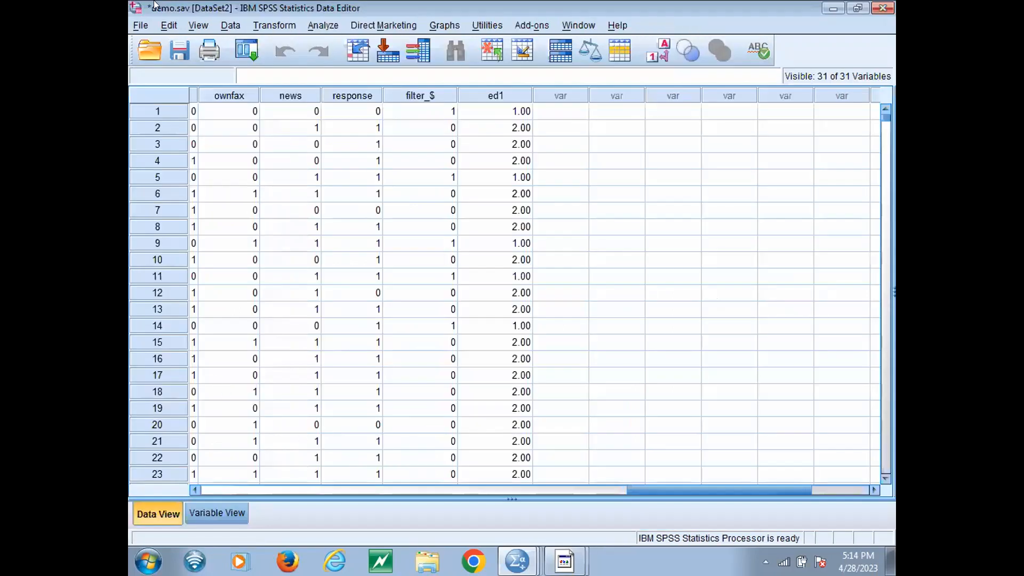
{"action": "left_click", "coordinate": [141, 26]}
{"action": "key", "text": "Right"}
{"action": "key", "text": "Right"}
{"action": "key", "text": "Right"}
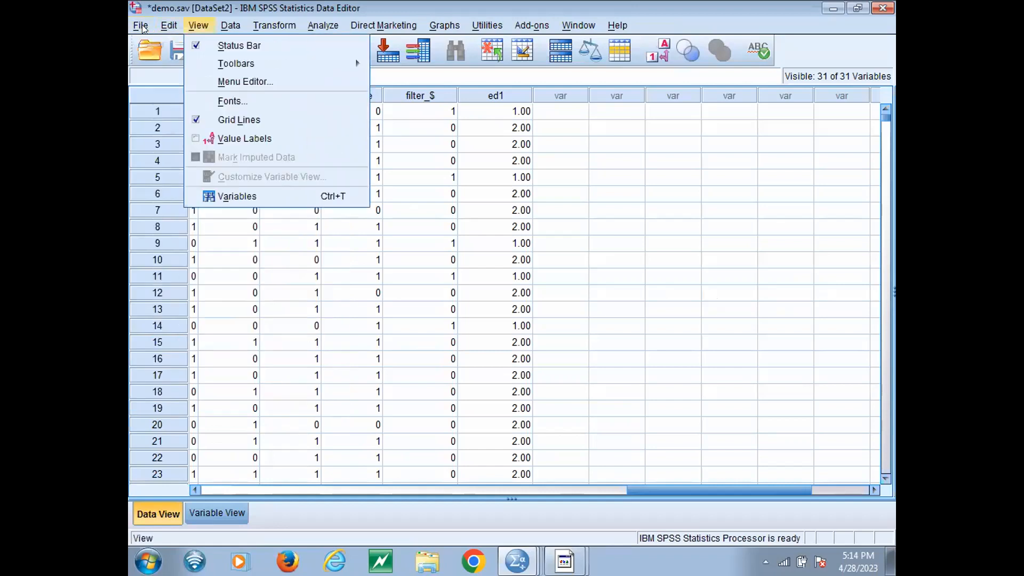
{"action": "key", "text": "Right"}
{"action": "key", "text": "Down"}
{"action": "key", "text": "Down"}
{"action": "key", "text": "Down"}
{"action": "key", "text": "Down"}
{"action": "key", "text": "Down"}
{"action": "key", "text": "Return"}
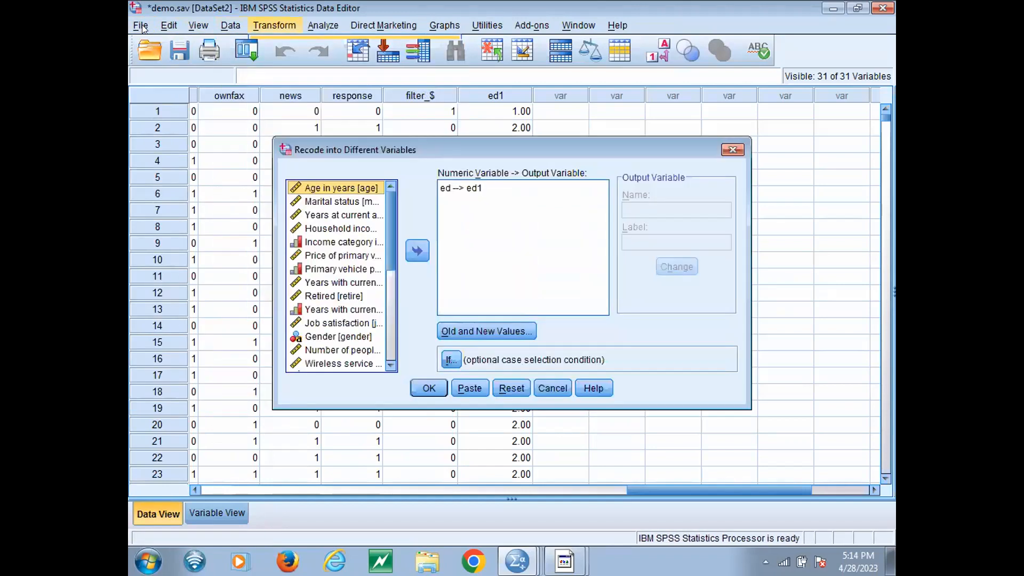
{"action": "left_click", "coordinate": [512, 388]}
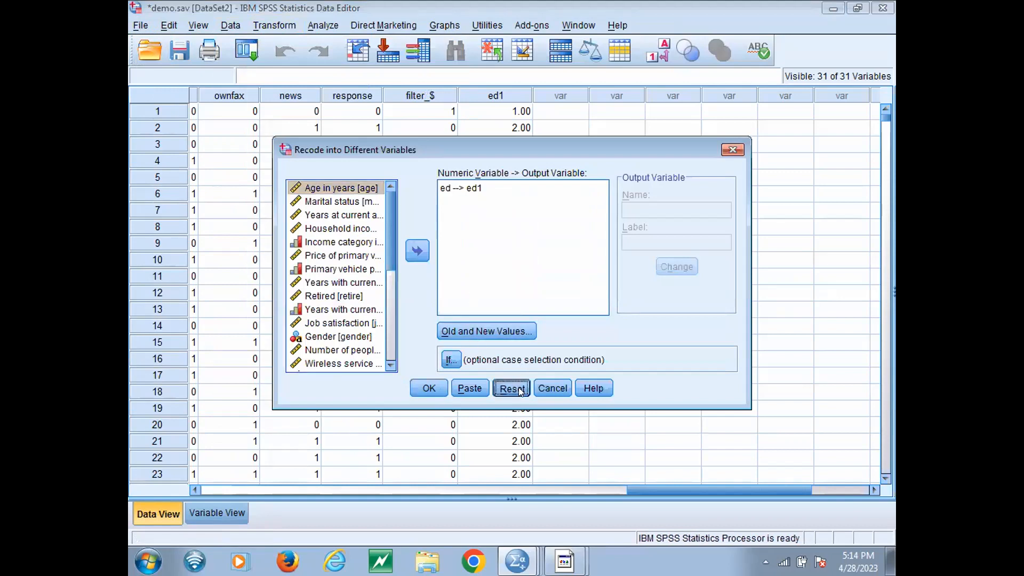
- Set household income as the recode input and assign it the output variable name Inom_cat
{"action": "left_click", "coordinate": [361, 244]}
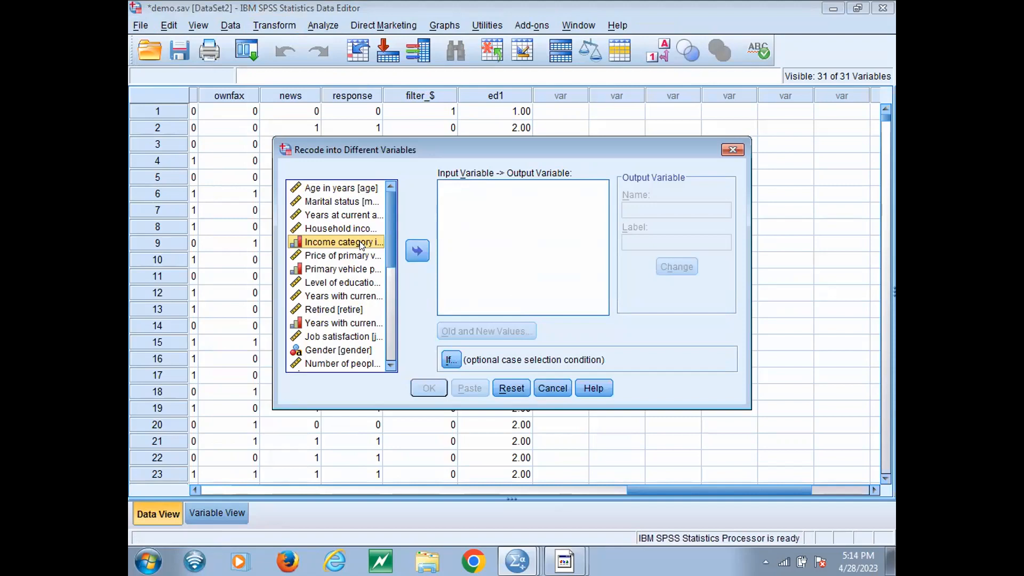
{"action": "left_click", "coordinate": [349, 229]}
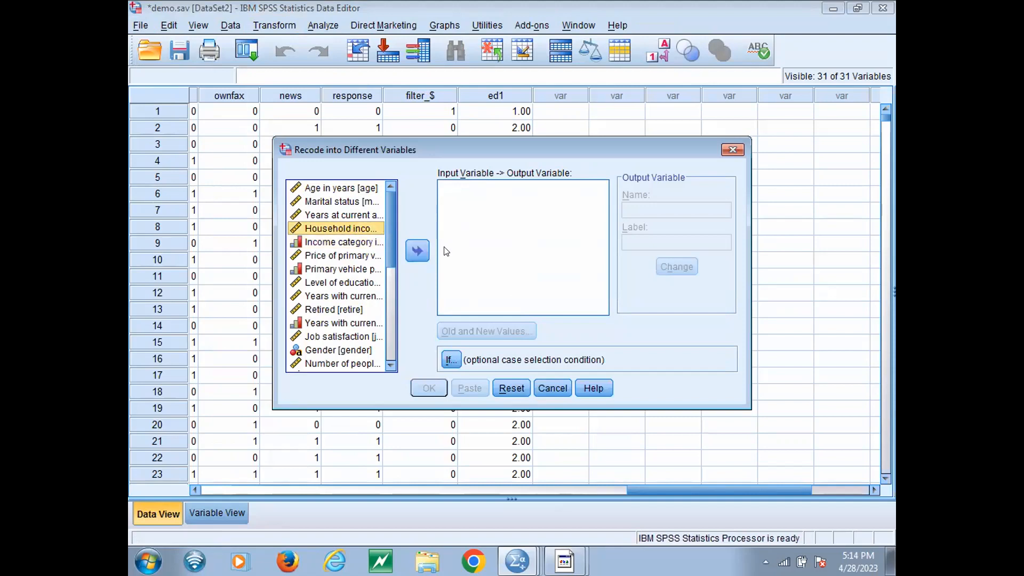
{"action": "left_click", "coordinate": [417, 250]}
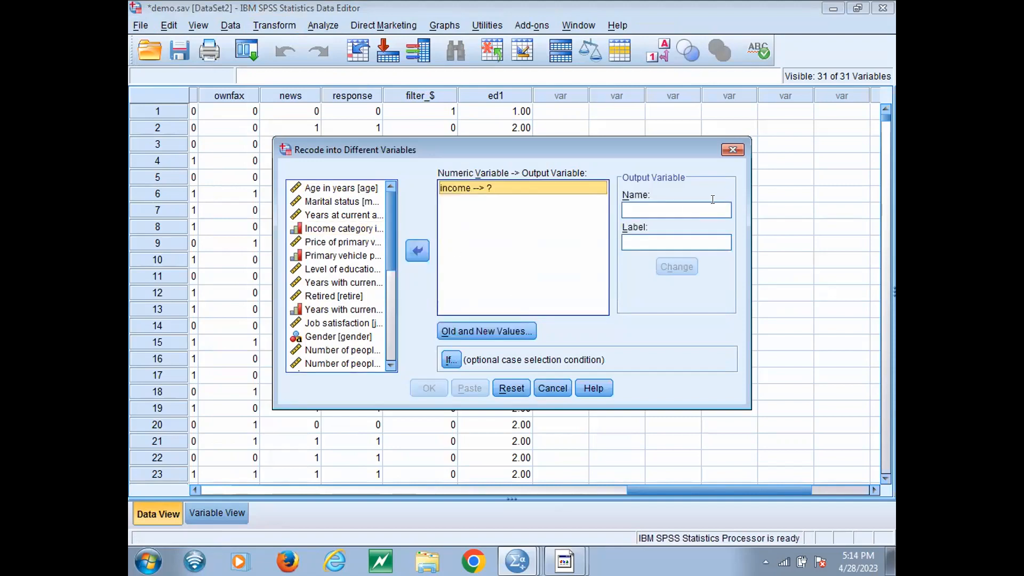
{"action": "left_click", "coordinate": [676, 209]}
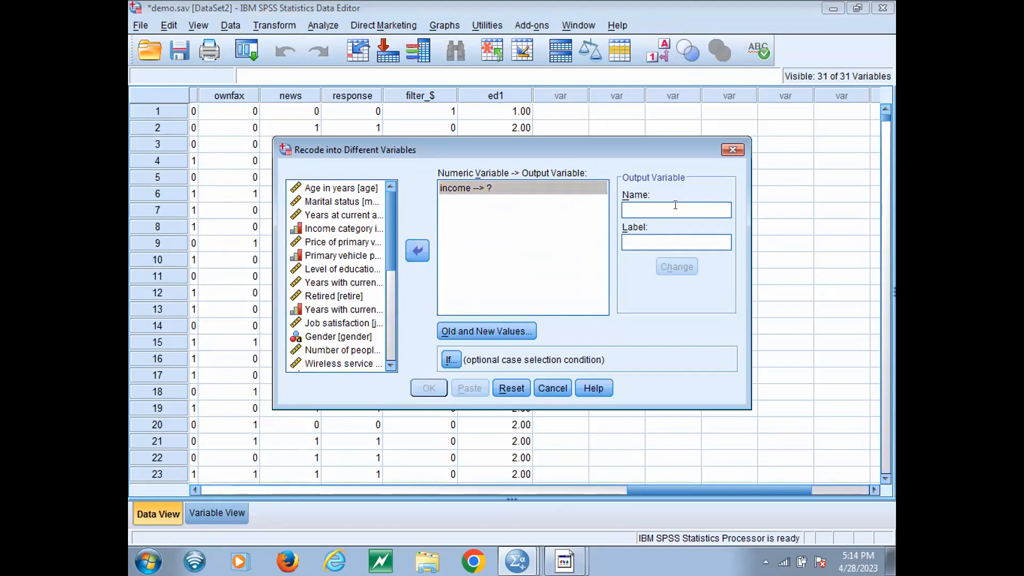
{"action": "type", "text": "Inom"}
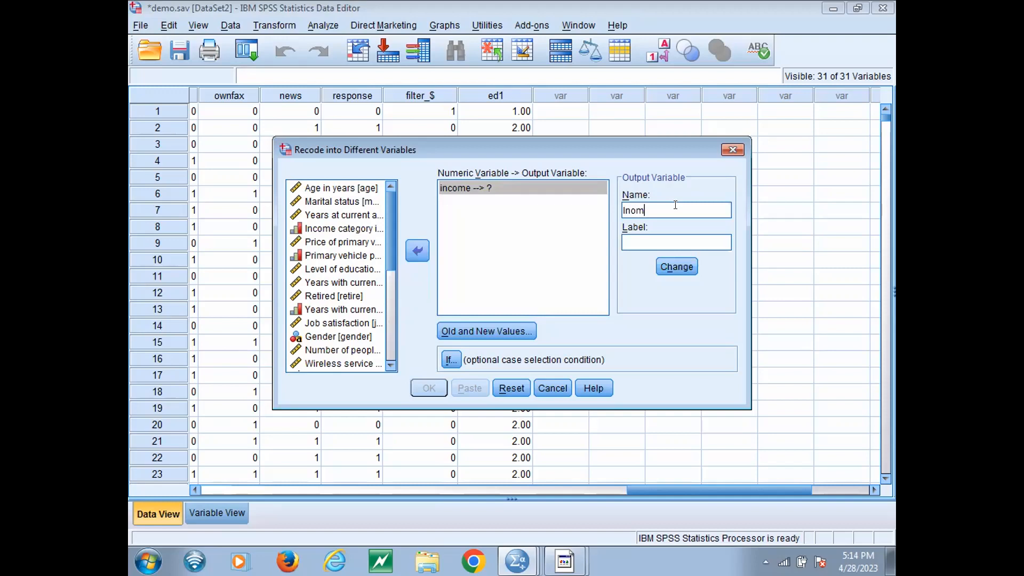
{"action": "type", "text": "_cat"}
{"action": "left_click", "coordinate": [688, 266]}
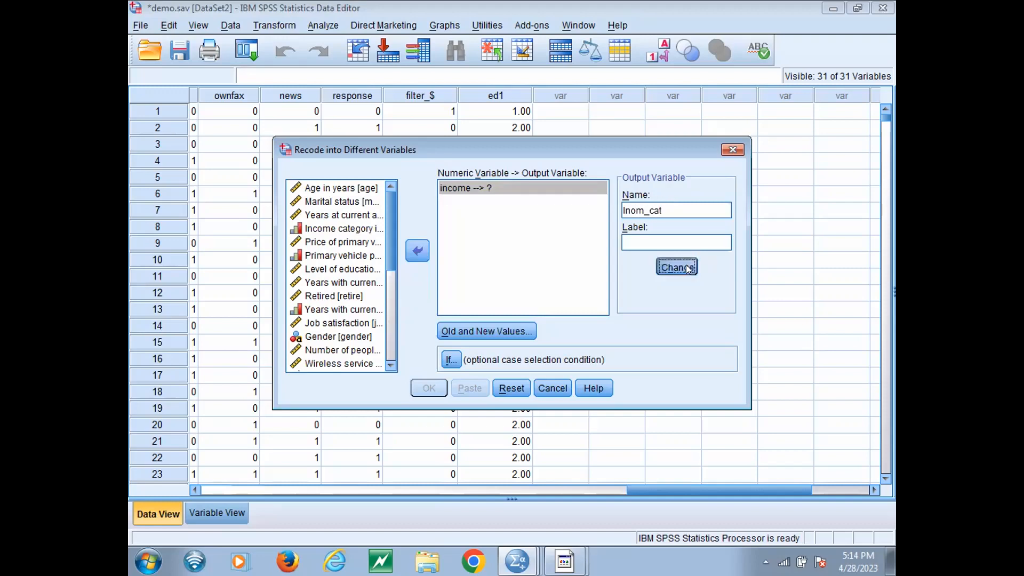
{"action": "left_click", "coordinate": [687, 267]}
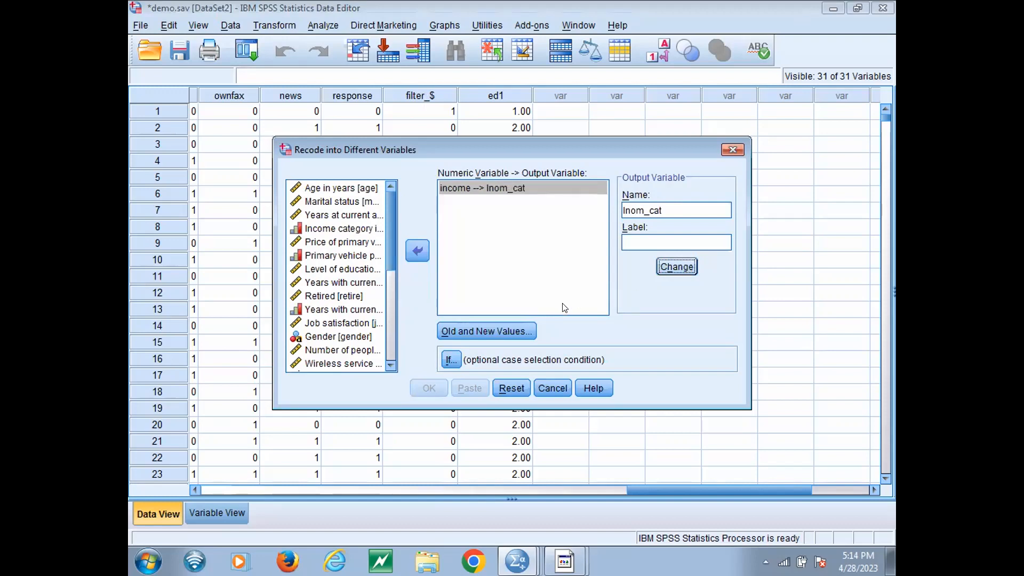
- Add an income recode rule that maps the range from lowest through 50 to new value 1
{"action": "left_click", "coordinate": [515, 325]}
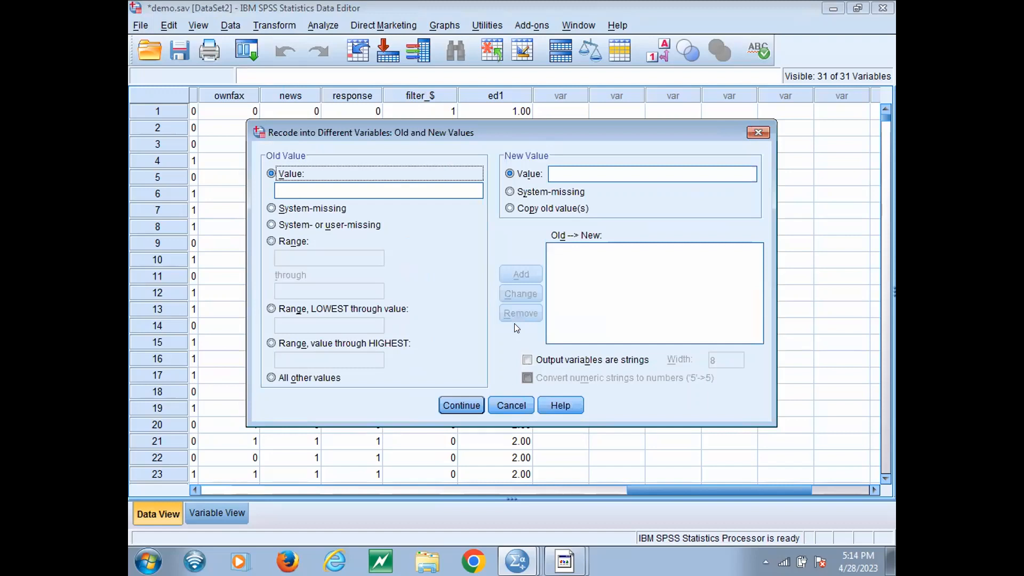
{"action": "left_click", "coordinate": [369, 311]}
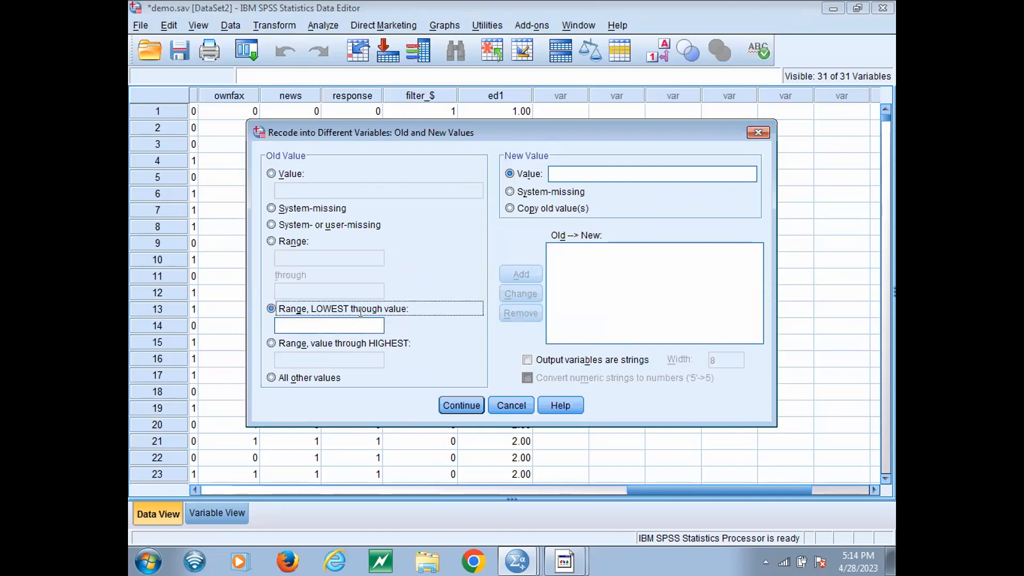
{"action": "left_click", "coordinate": [356, 322]}
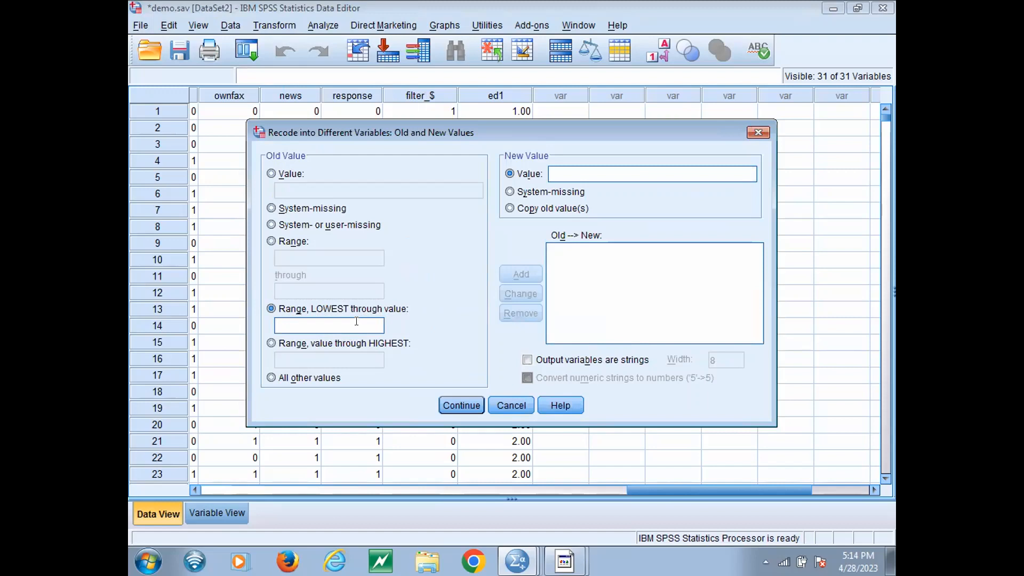
{"action": "type", "text": "50"}
{"action": "left_click", "coordinate": [625, 169]}
{"action": "type", "text": "1"}
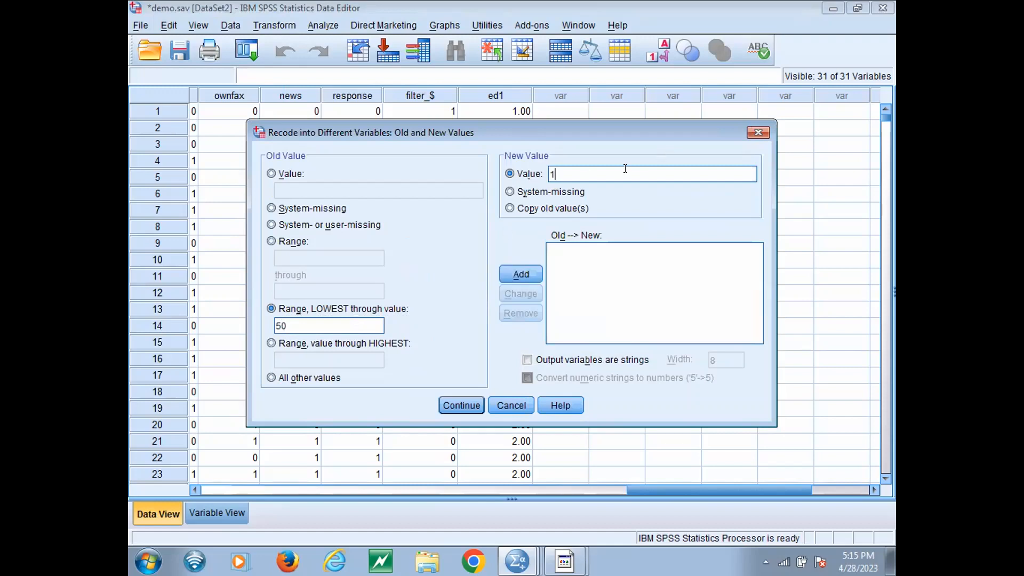
{"action": "left_click", "coordinate": [523, 273]}
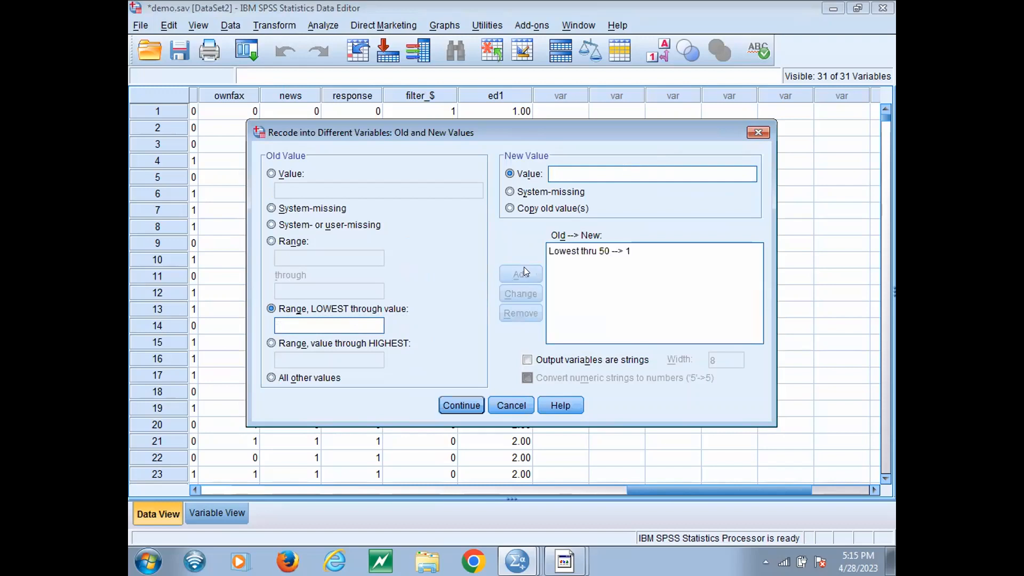
{"action": "left_click", "coordinate": [291, 243]}
{"action": "left_click", "coordinate": [290, 253]}
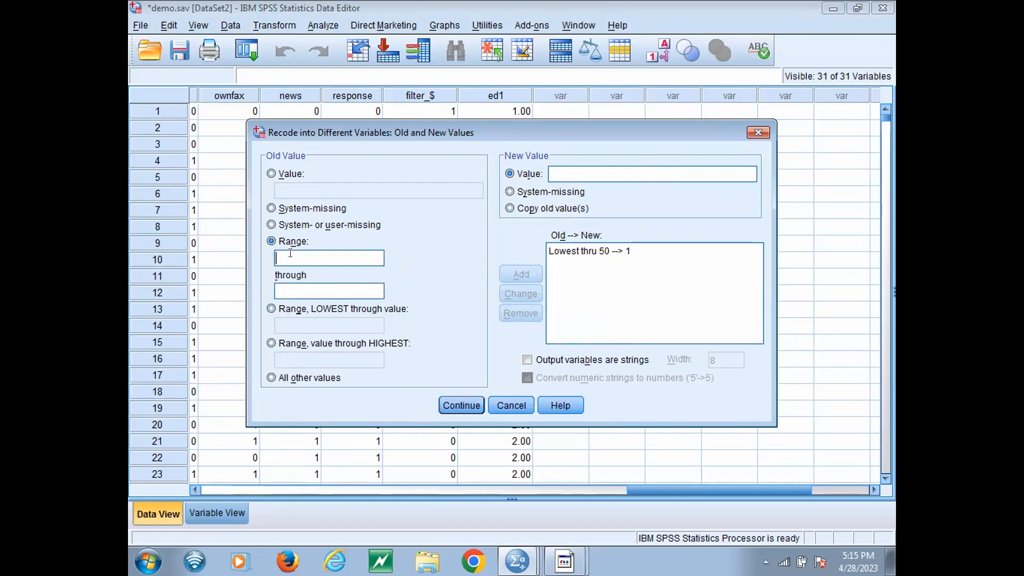
{"action": "type", "text": "50.00001"}
{"action": "key", "text": "Tab"}
{"action": "type", "text": "100"}
{"action": "left_click", "coordinate": [513, 404]}
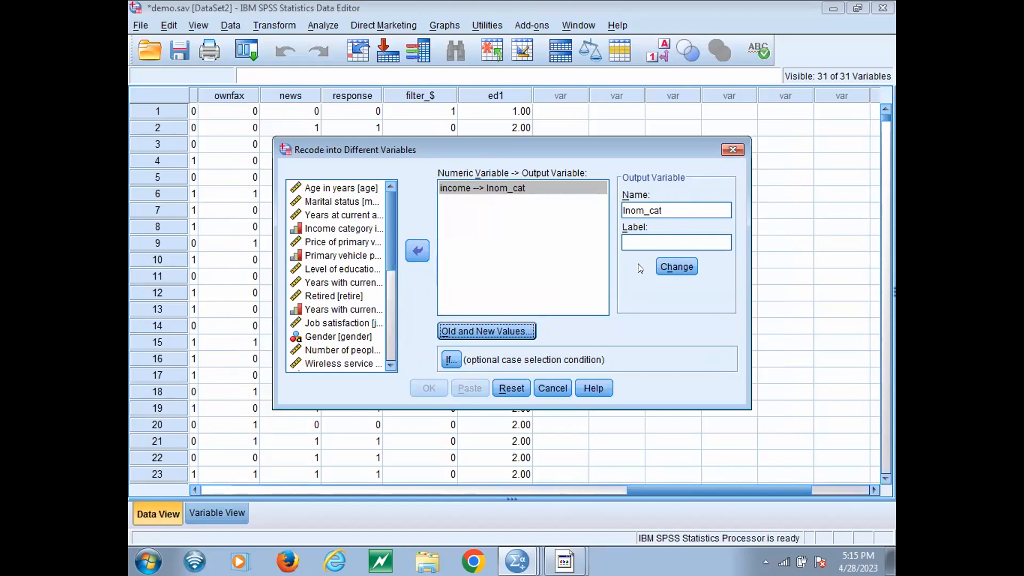
- Reopen the old and new values for Inom_cat and add a rule recoding lowest through 50 to new value 1
{"action": "left_click", "coordinate": [467, 331]}
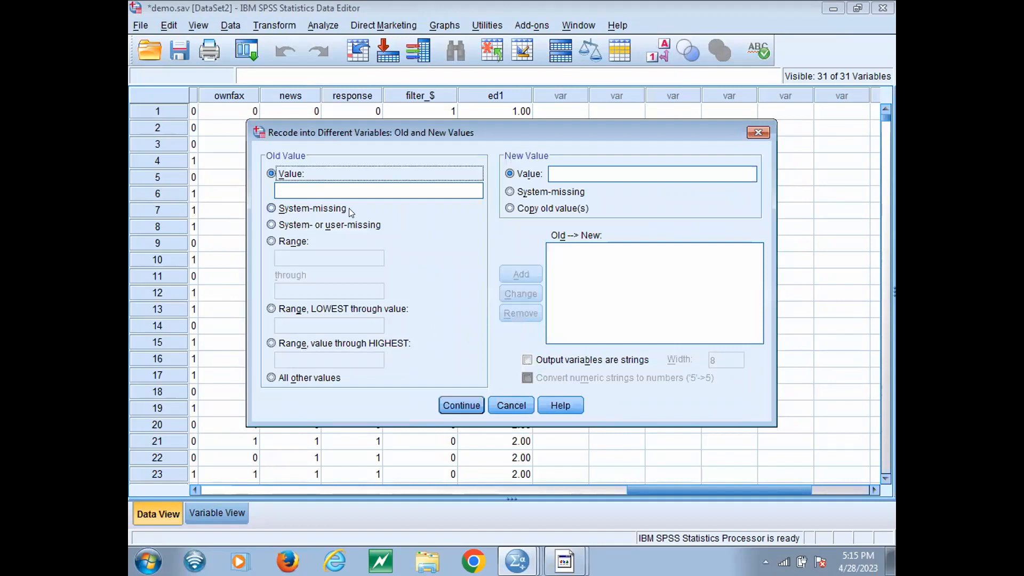
{"action": "left_click", "coordinate": [312, 309]}
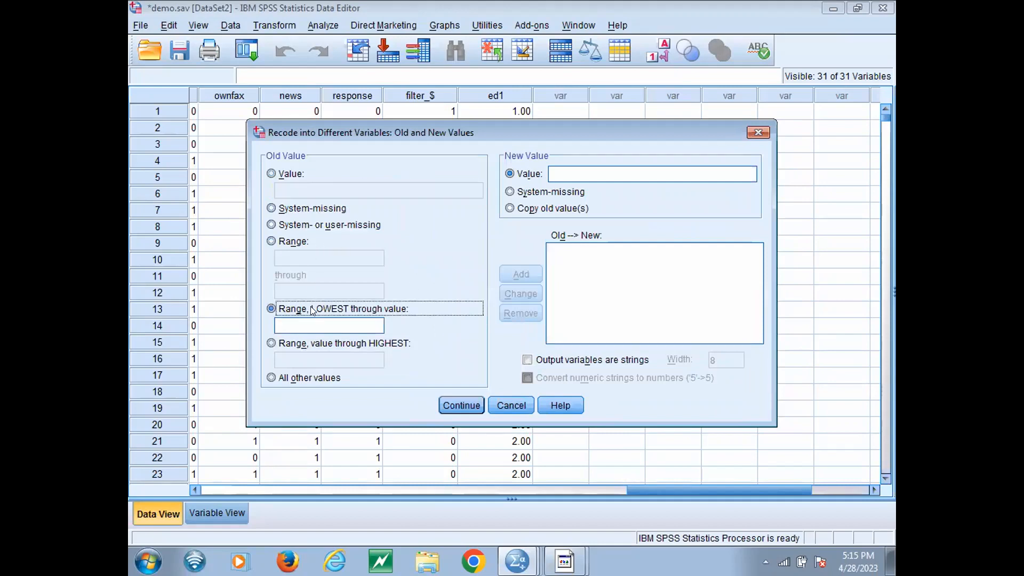
{"action": "left_click", "coordinate": [314, 326]}
{"action": "type", "text": "50"}
{"action": "key", "text": "Tab"}
{"action": "key", "text": "Tab"}
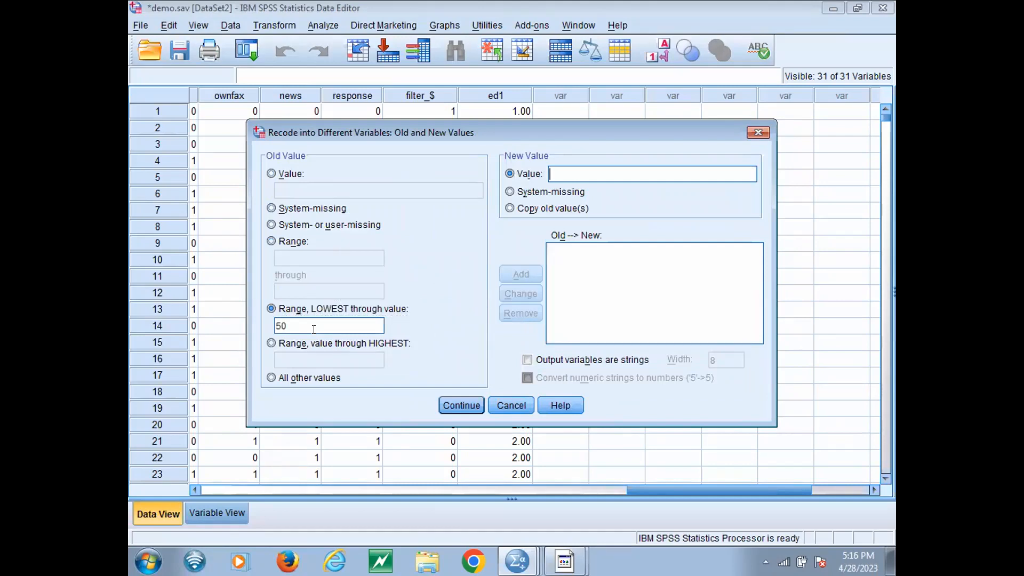
{"action": "type", "text": "1"}
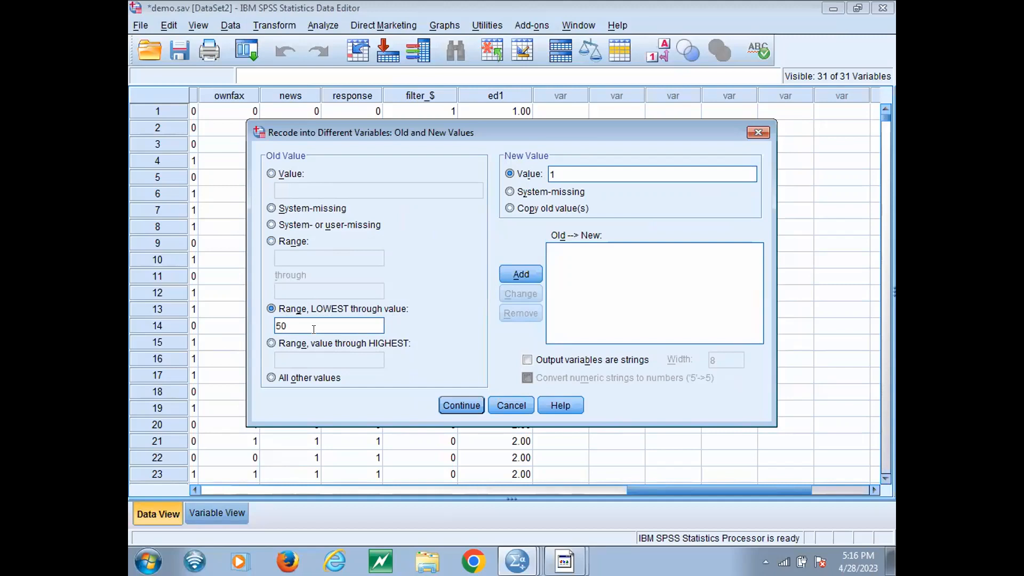
{"action": "left_click", "coordinate": [518, 276]}
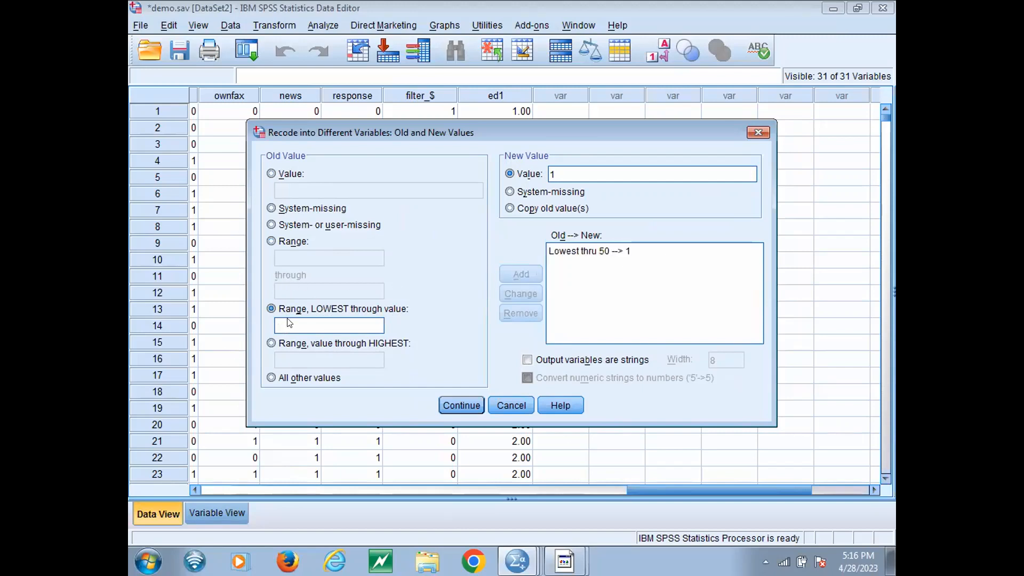
- Add an income recode rule that maps the range 50.00001 through 100 to new value 2
{"action": "left_click", "coordinate": [275, 243]}
{"action": "left_click", "coordinate": [282, 253]}
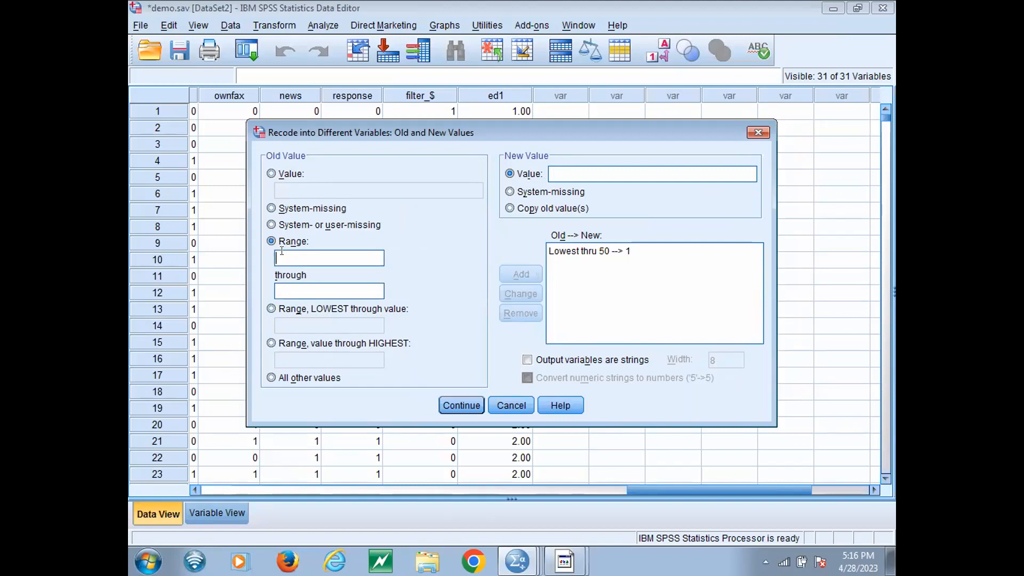
{"action": "type", "text": "50.00001"}
{"action": "left_click", "coordinate": [284, 291]}
{"action": "type", "text": "100"}
{"action": "left_click", "coordinate": [605, 166]}
{"action": "type", "text": "2"}
{"action": "left_click", "coordinate": [525, 276]}
- Add a recode rule mapping 100.0001 through highest to new value 3, and run the recode of income into Inom_cat
{"action": "left_click", "coordinate": [359, 342]}
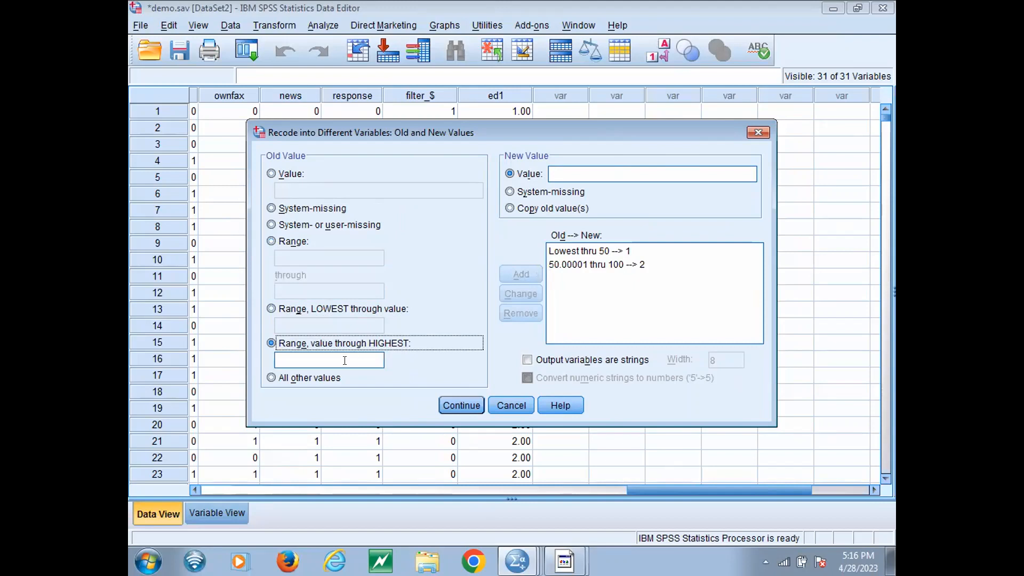
{"action": "left_click", "coordinate": [344, 361]}
{"action": "type", "text": "100.0001"}
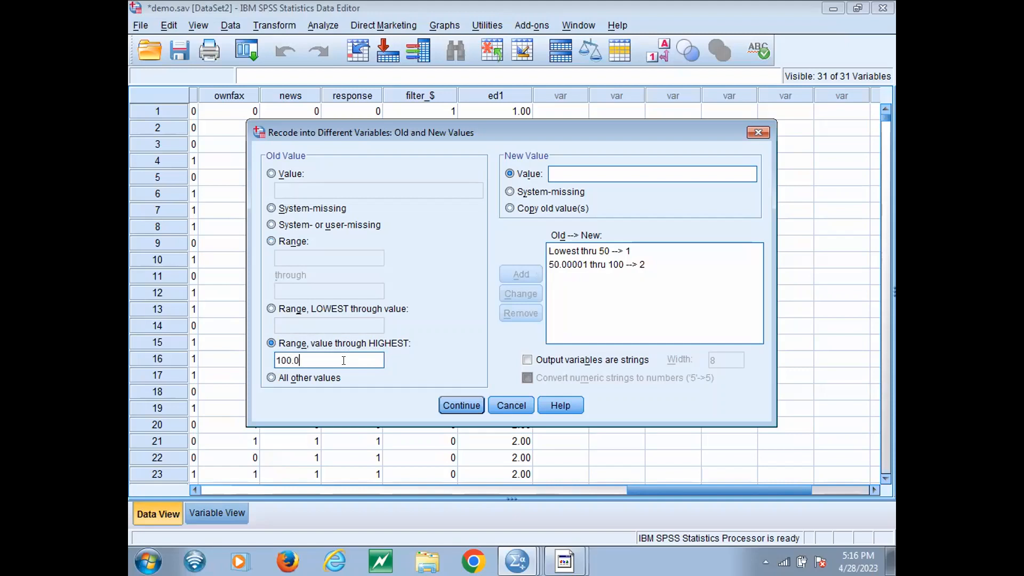
{"action": "left_click", "coordinate": [570, 173]}
{"action": "type", "text": "3"}
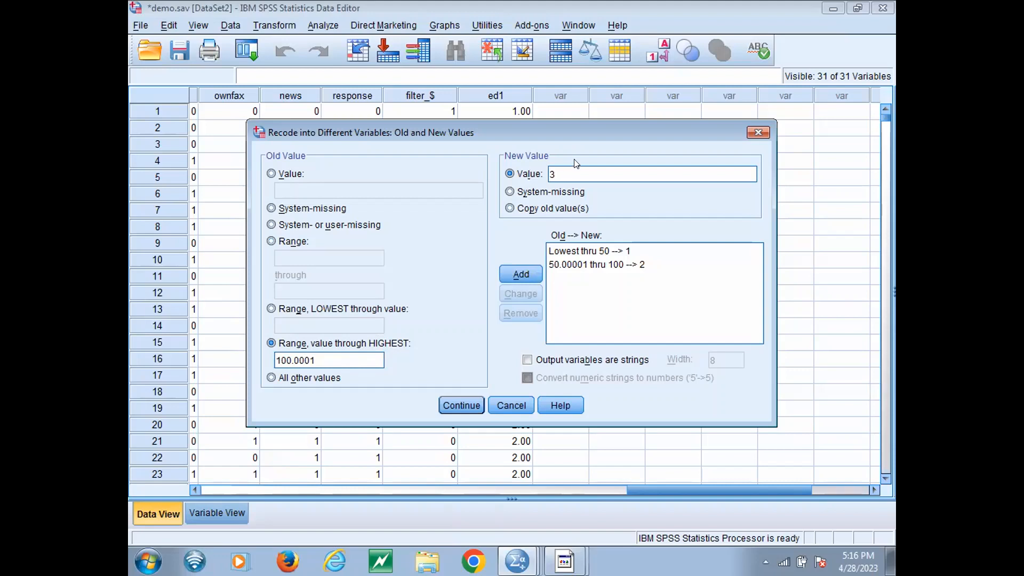
{"action": "left_click", "coordinate": [532, 277]}
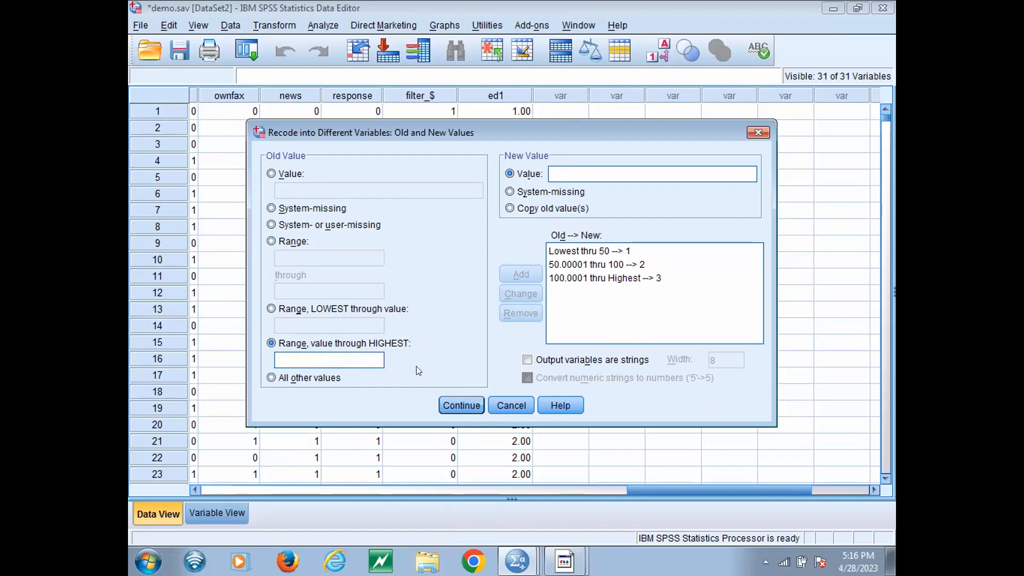
{"action": "left_click", "coordinate": [458, 405]}
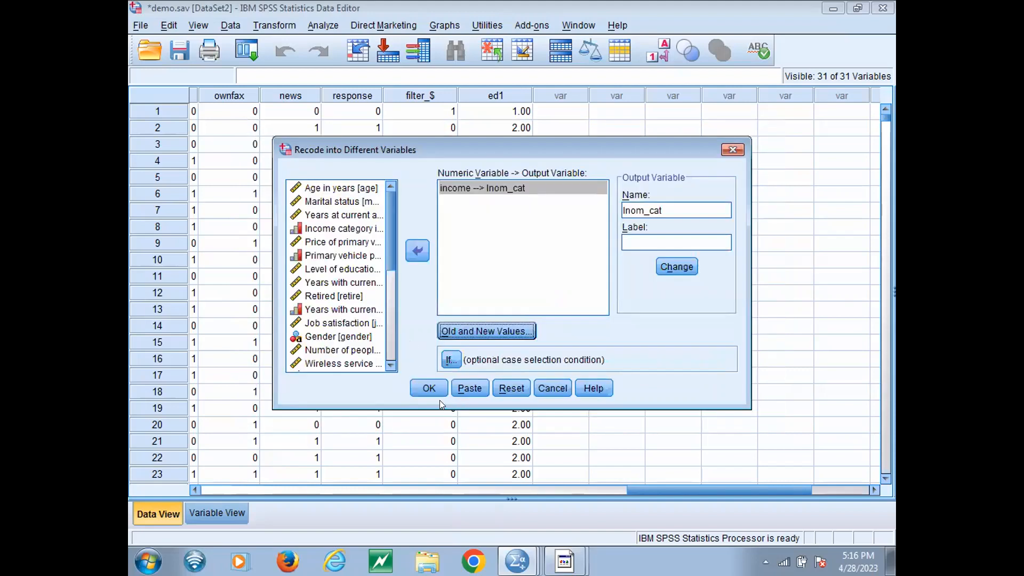
{"action": "left_click", "coordinate": [435, 388]}
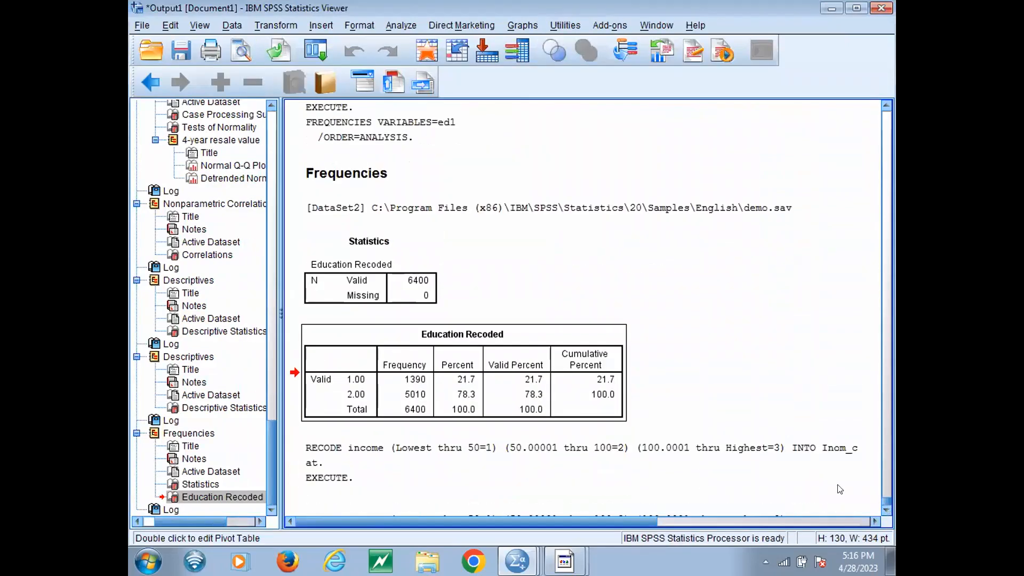
- Return to the demo.sav data editor, open the Frequencies analysis and remove Education Recoded from its variables
{"action": "left_click", "coordinate": [142, 24]}
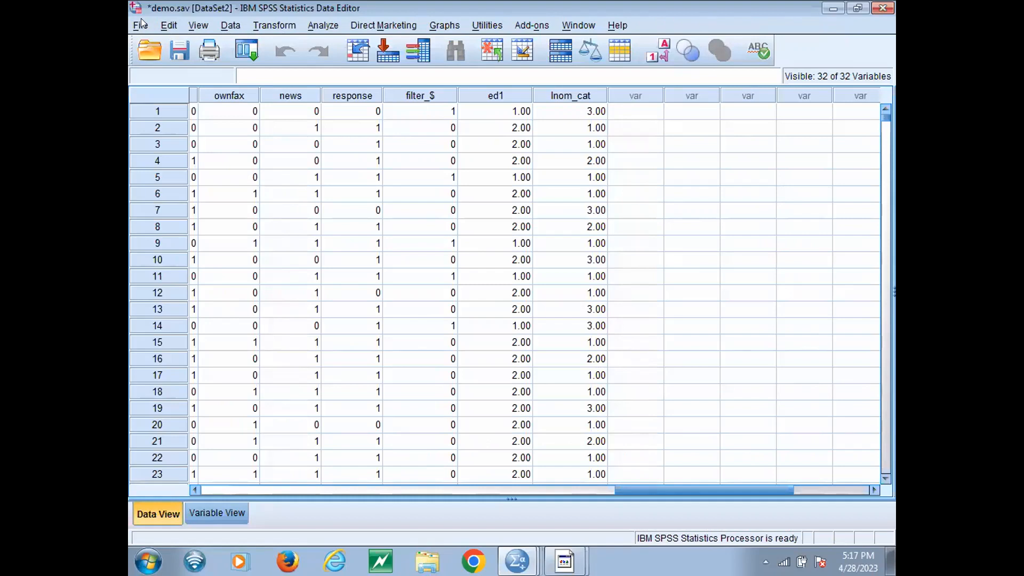
{"action": "left_click", "coordinate": [141, 19]}
{"action": "key", "text": "Right"}
{"action": "key", "text": "Right"}
{"action": "key", "text": "Right"}
{"action": "key", "text": "Right"}
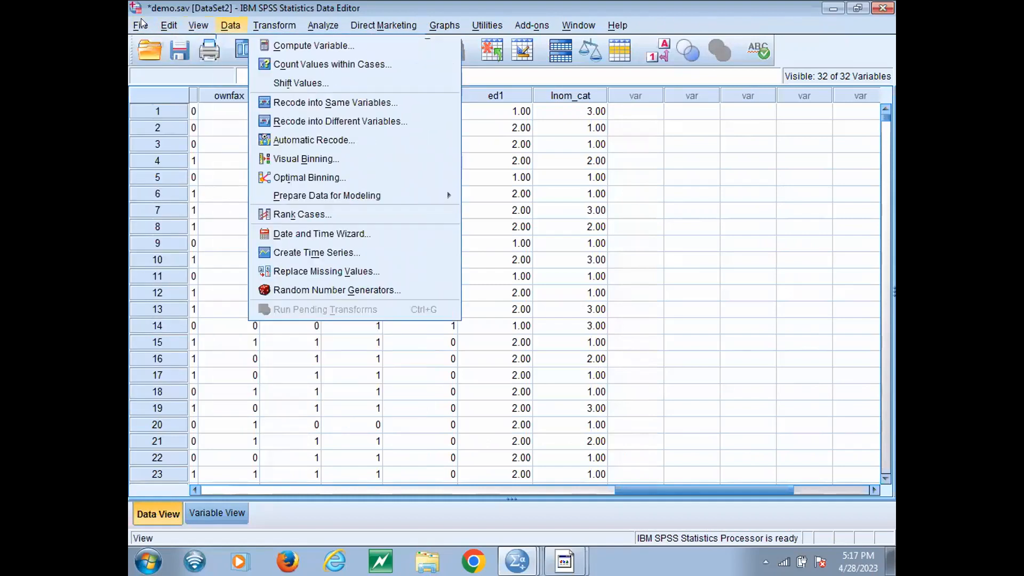
{"action": "key", "text": "Left"}
{"action": "key", "text": "Right"}
{"action": "key", "text": "Right"}
{"action": "key", "text": "Down"}
{"action": "key", "text": "Right"}
{"action": "key", "text": "Return"}
{"action": "left_click", "coordinate": [538, 216]}
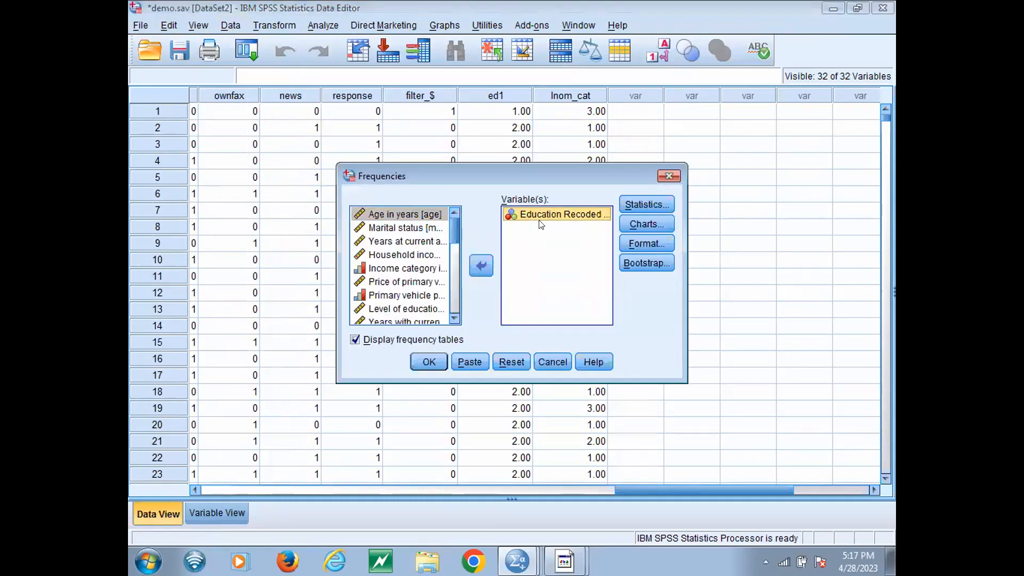
{"action": "left_click", "coordinate": [481, 265]}
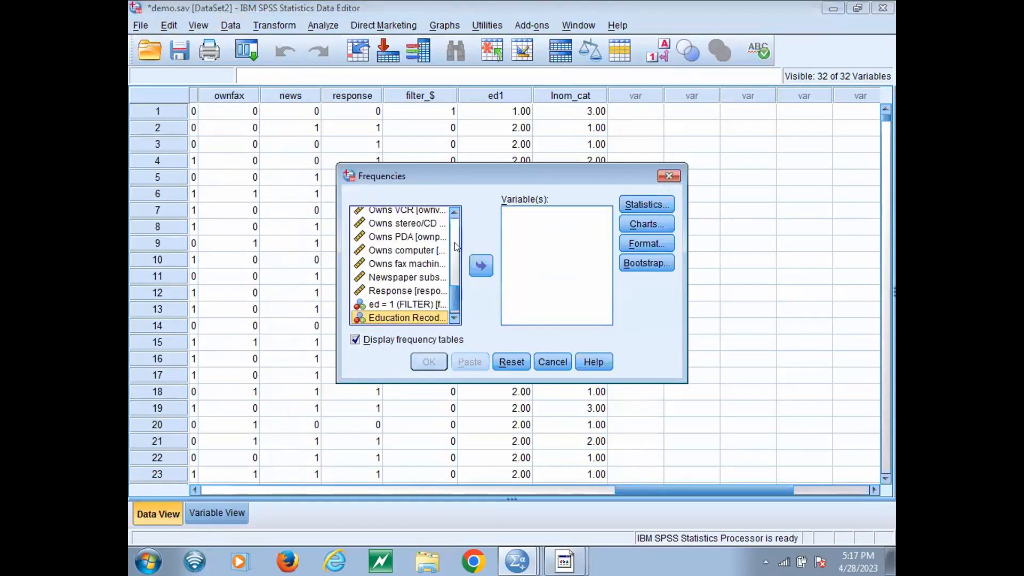
- Add Inom_cat as the analysis variable and run Frequencies with the frequency table displayed
{"action": "left_click", "coordinate": [454, 317]}
{"action": "left_click", "coordinate": [418, 315]}
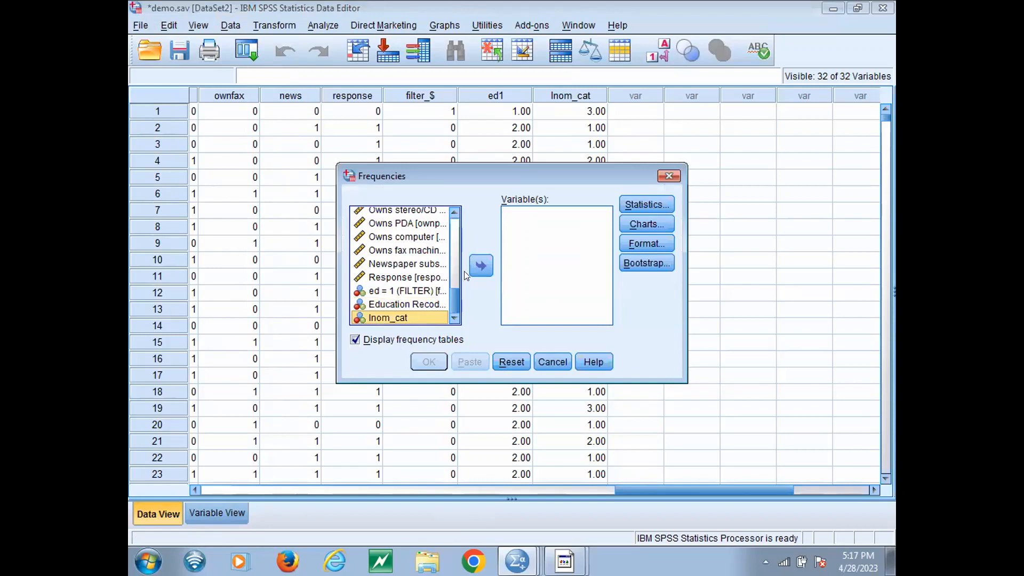
{"action": "left_click", "coordinate": [481, 265]}
{"action": "left_click", "coordinate": [424, 362]}
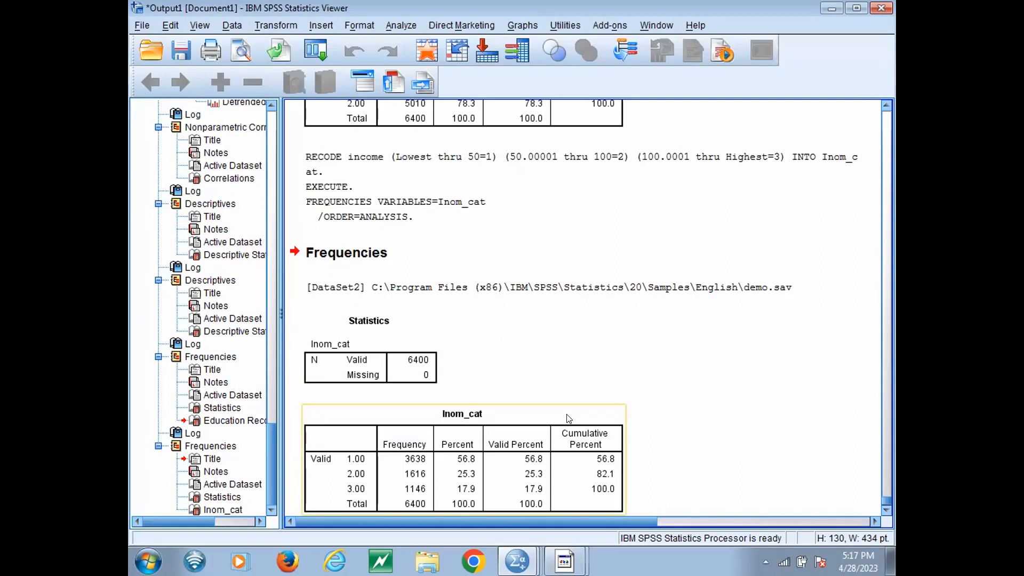
- Return to the demo.sav data editor and bring the Inom_cat column and the empty columns after it into view
{"action": "key", "text": "alt+Tab"}
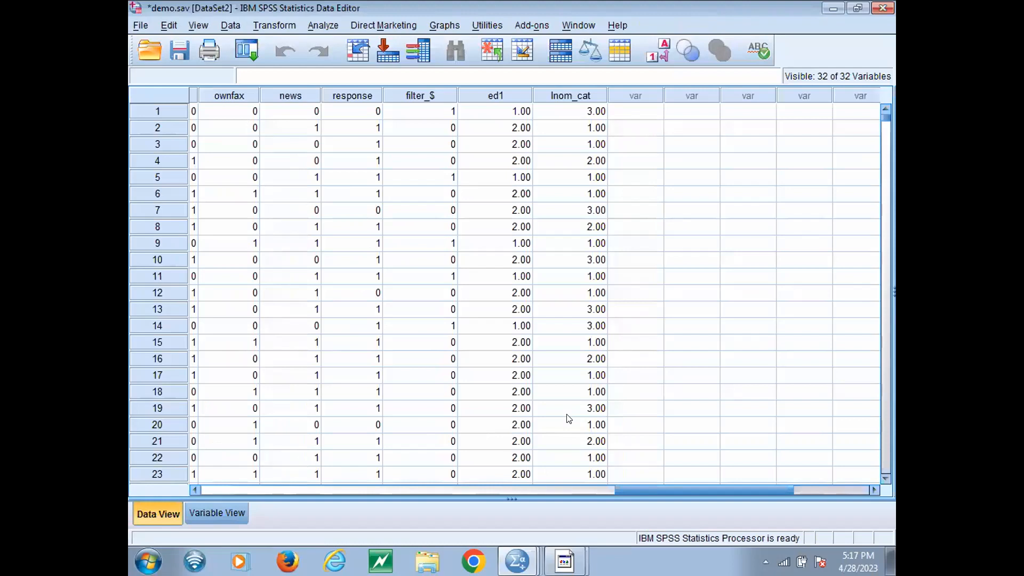
{"action": "left_click_drag", "start_coordinate": [670, 489], "coordinate": [723, 541]}
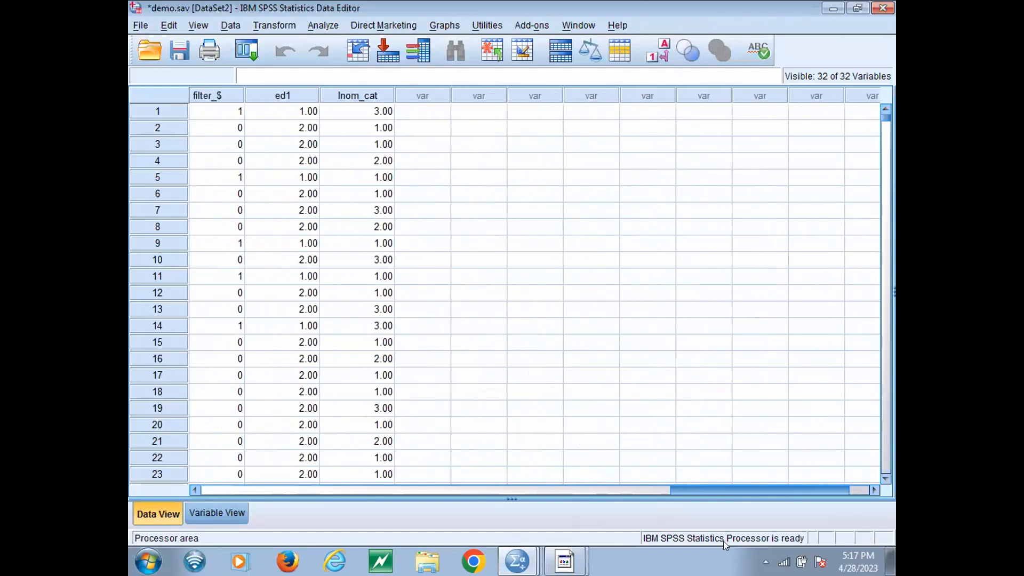